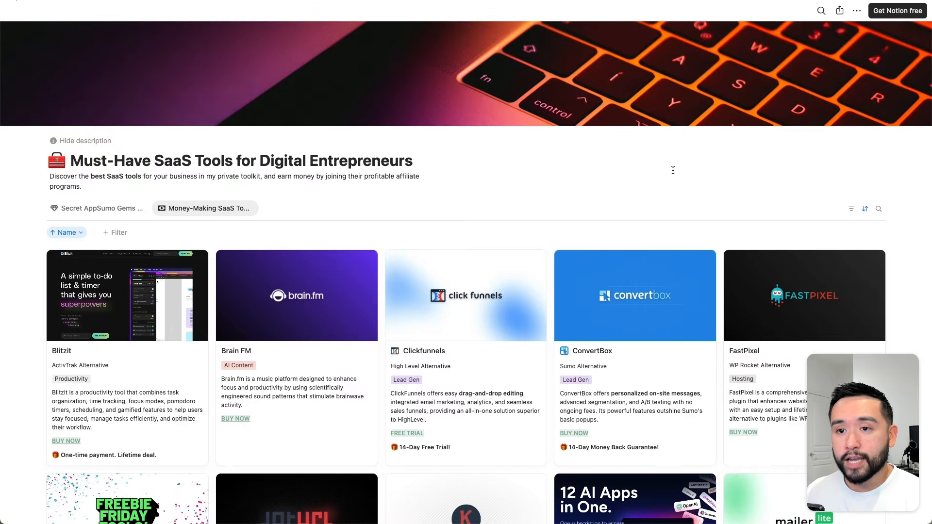
- Look through the Money-Making SaaS Tools gallery and highlight part of the page title
scroll(673, 170, down, 2)
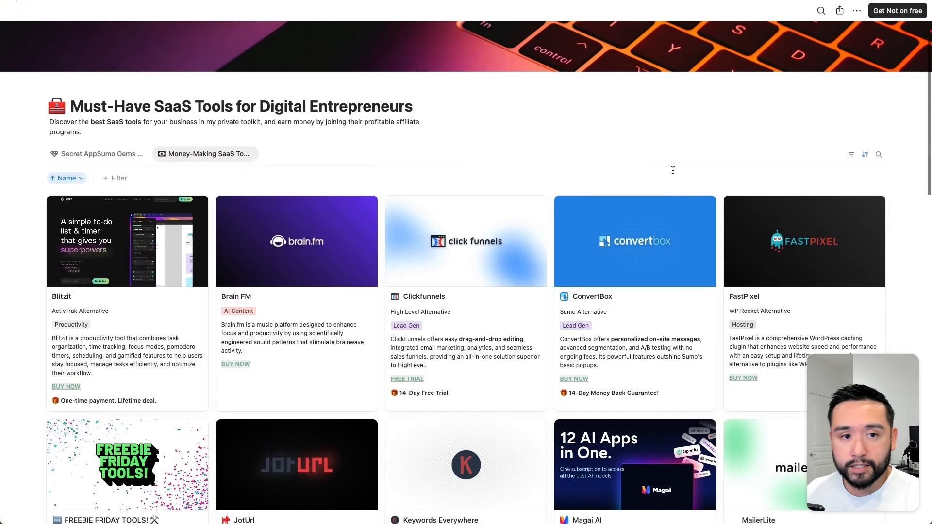
scroll(674, 170, down, 5)
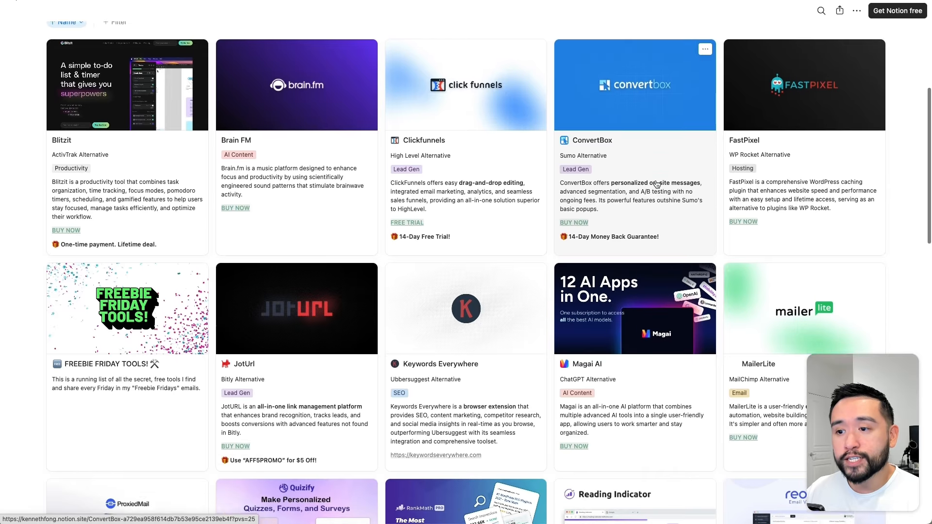
scroll(548, 211, up, 3)
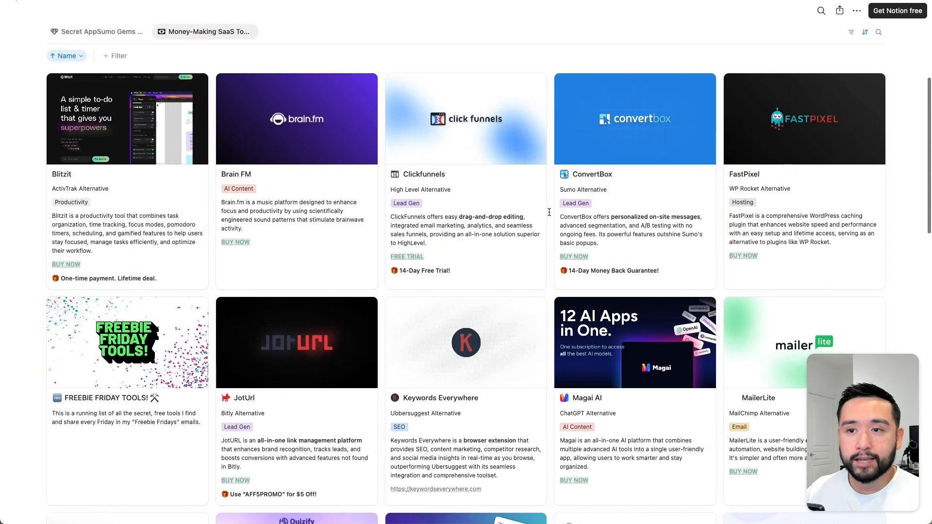
scroll(549, 212, up, 3)
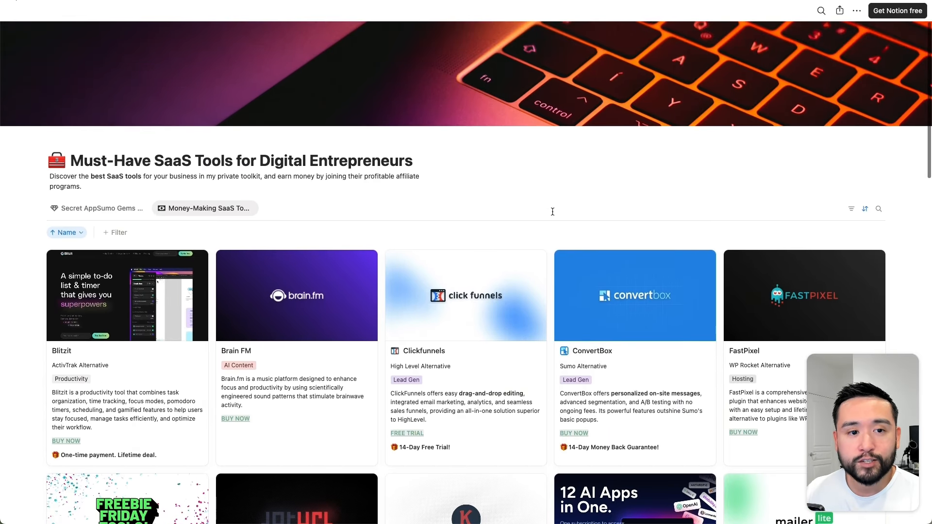
drag(92, 161, 328, 163)
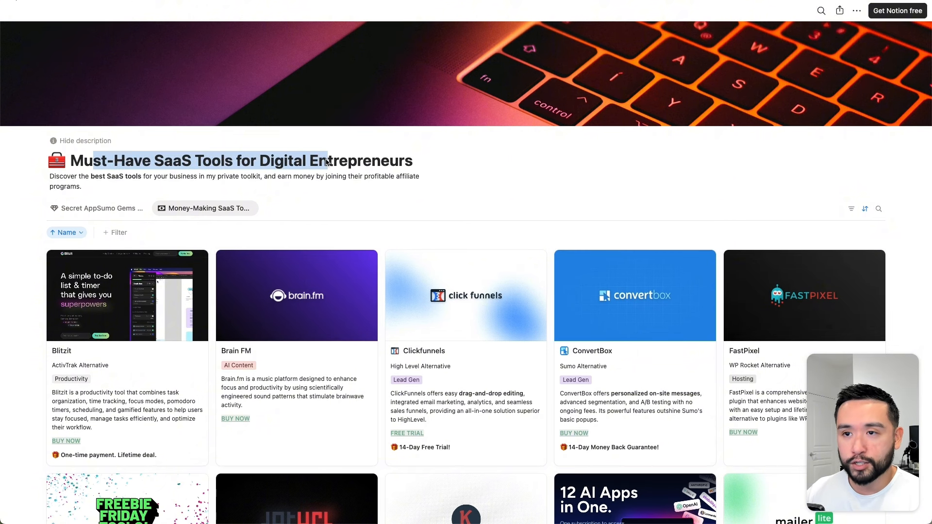
click(357, 162)
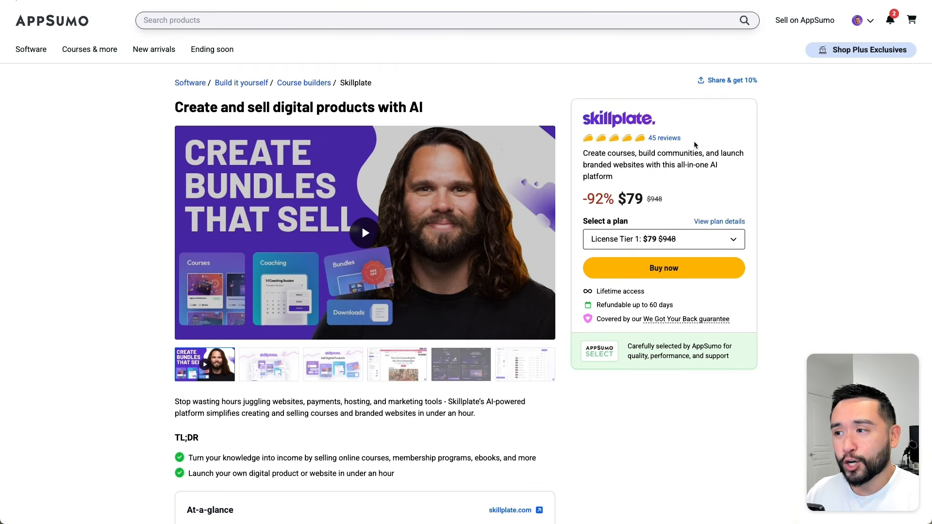
- Check Skillplate's review rating and highlight the License Tier 1 commission fee in the plan comparison
drag(694, 140, 590, 139)
click(644, 164)
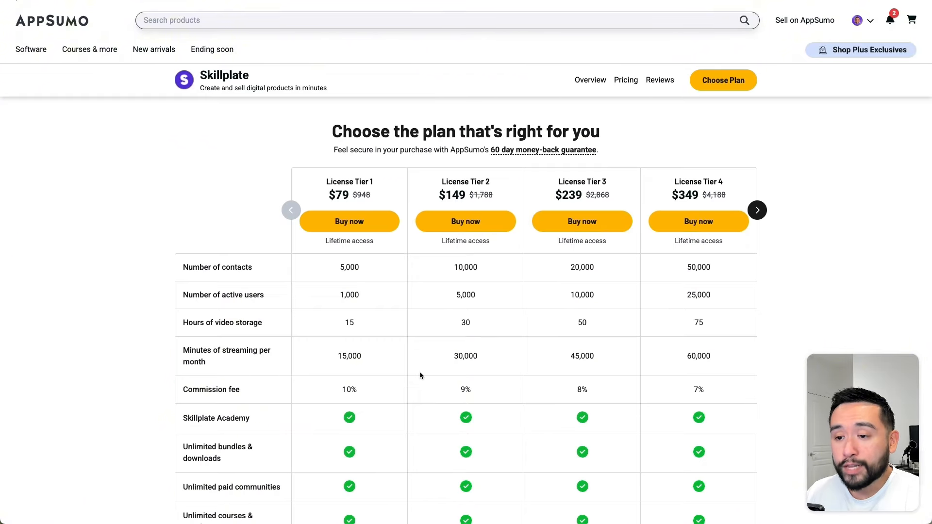
scroll(420, 371, down, 1)
drag(400, 371, 285, 373)
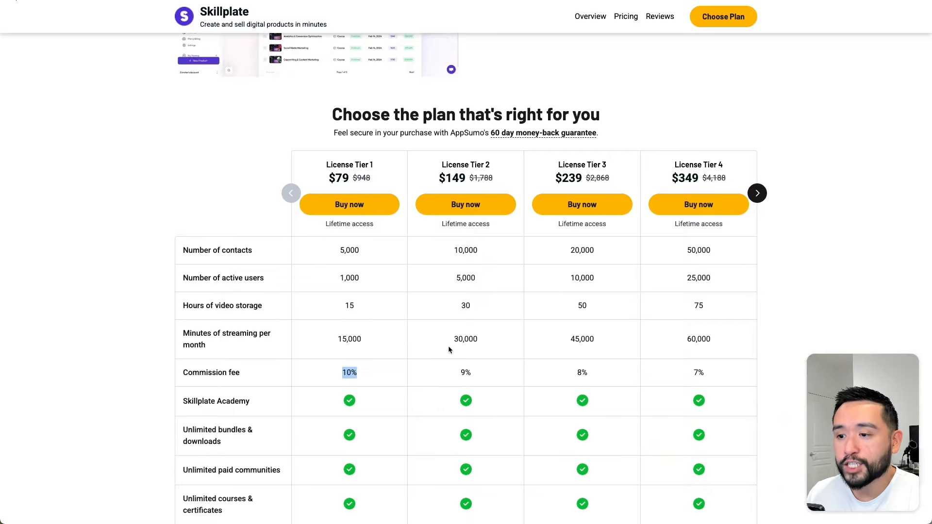
- Bring License Tier 5 into the plan comparison and examine its price, commission fee, contact limit and active user limit
click(756, 194)
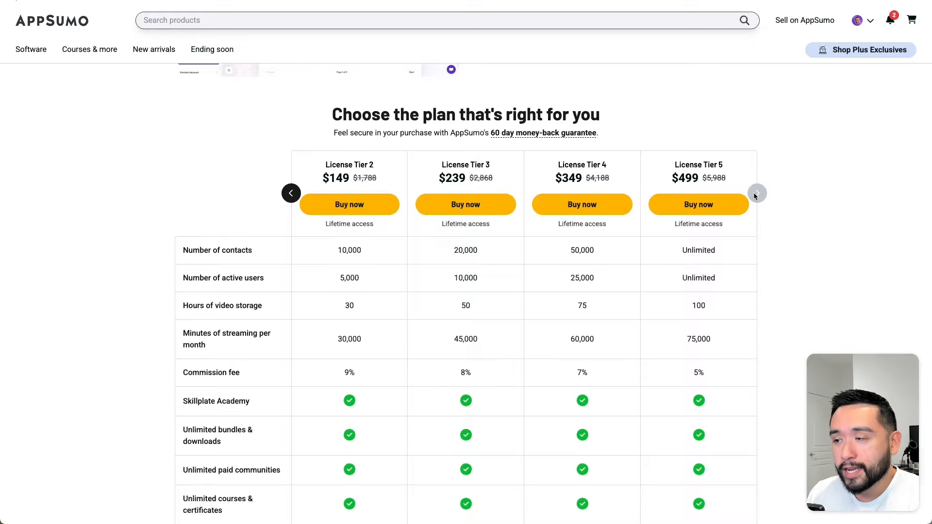
drag(674, 179, 724, 177)
drag(725, 377, 680, 373)
scroll(681, 373, up, 1)
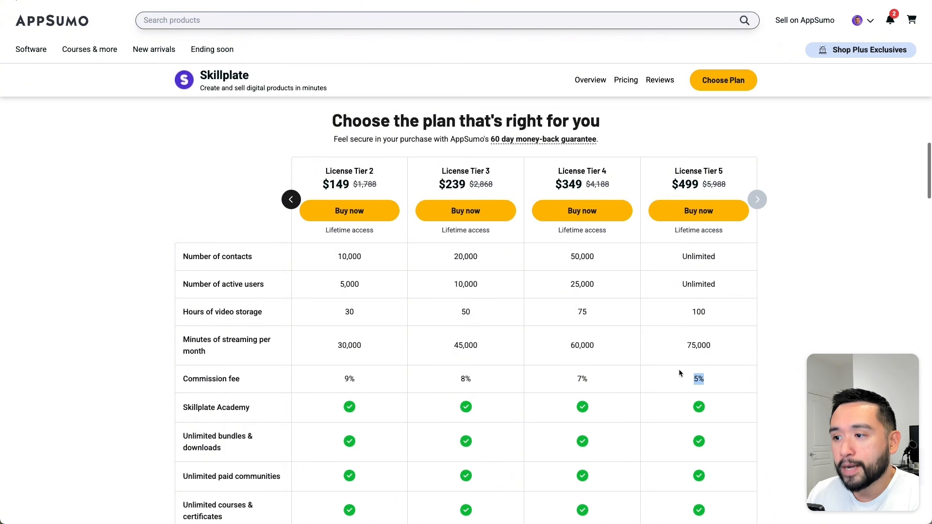
drag(679, 257, 677, 303)
drag(578, 257, 587, 293)
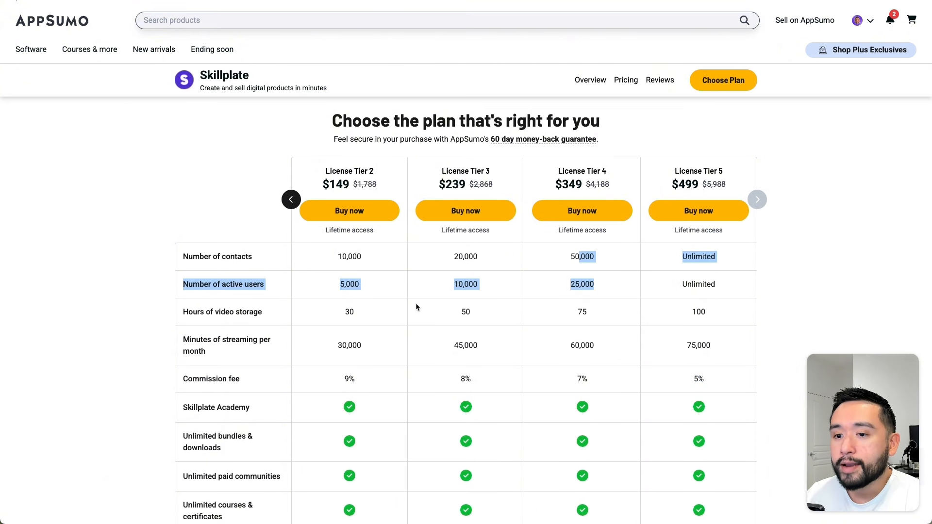
- Examine the remaining plan features and the 0% commission fee for life add-on, and bring License Tier 1 back into the comparison
scroll(416, 307, down, 4)
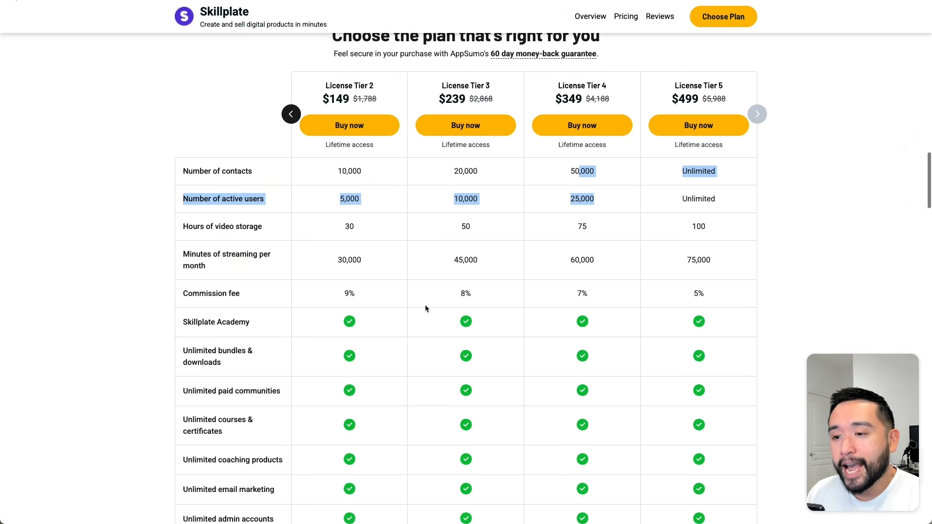
scroll(425, 304, down, 5)
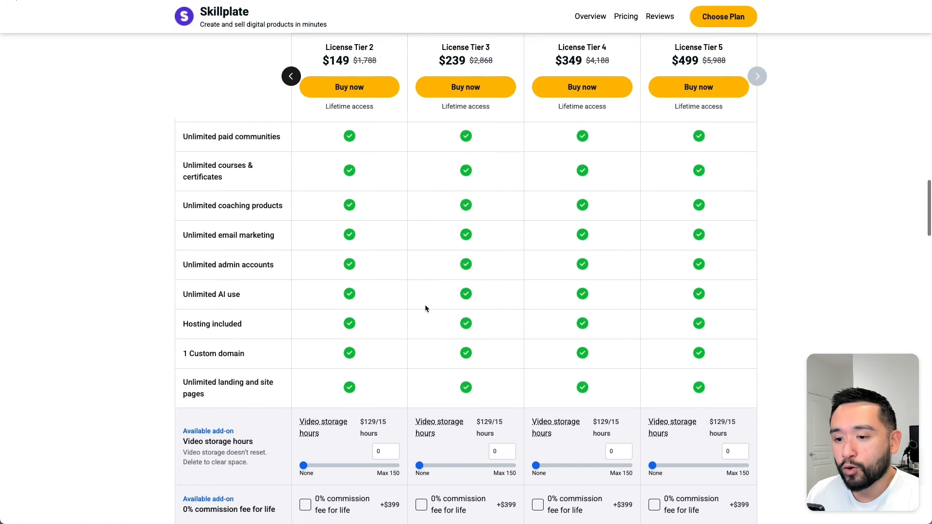
scroll(425, 307, down, 1)
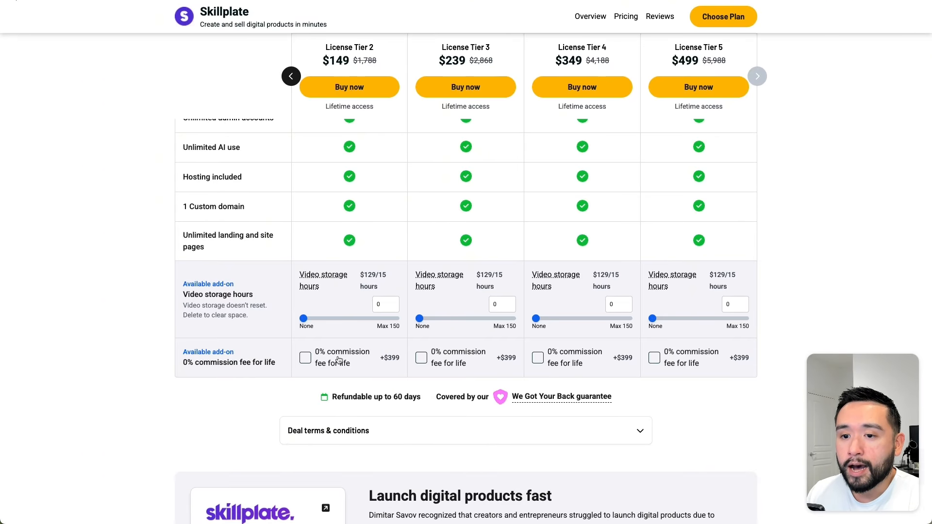
drag(184, 364, 278, 363)
scroll(317, 370, up, 1)
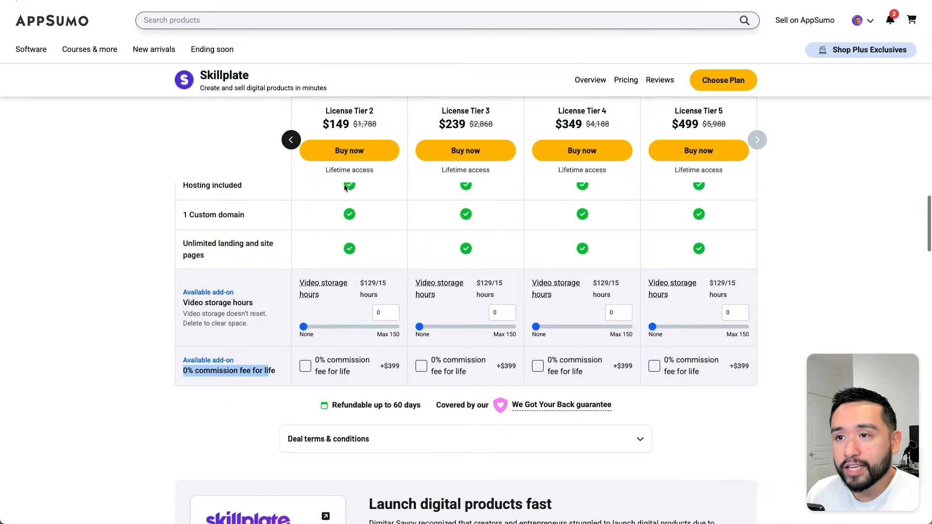
click(291, 140)
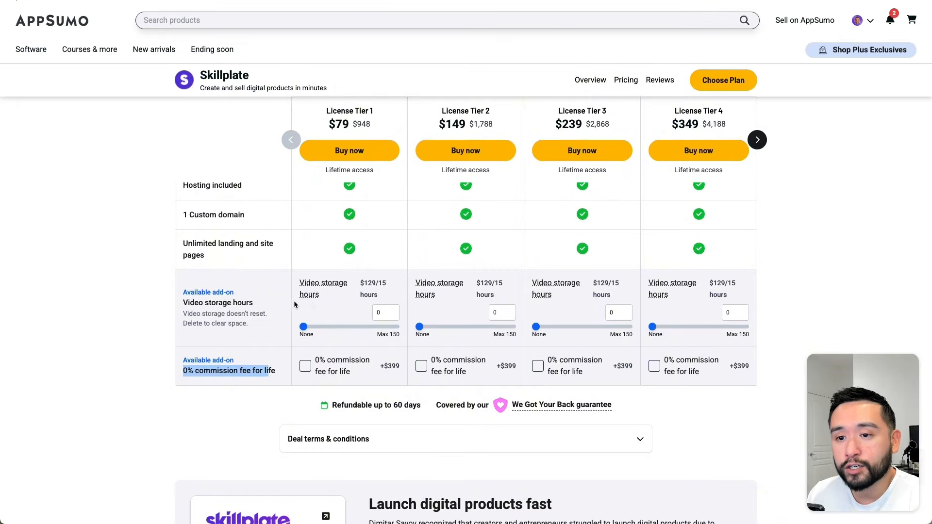
scroll(368, 304, up, 1)
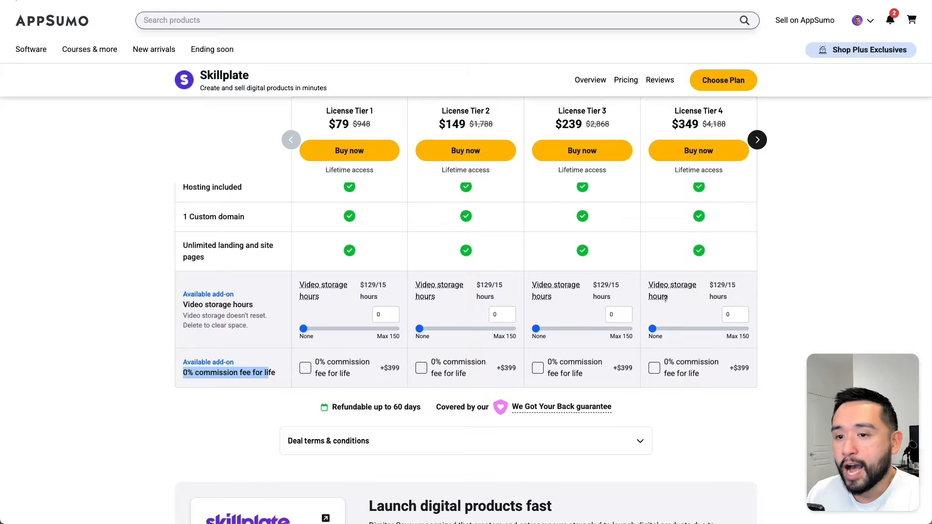
- Expand Skillplate's deal terms & conditions and highlight the plan tier names in the future updates line
click(640, 441)
scroll(640, 401, down, 1)
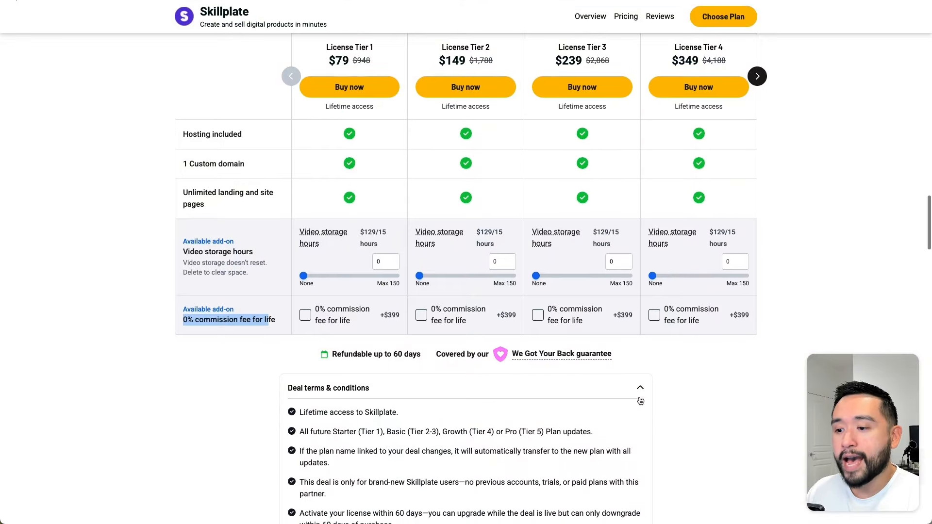
scroll(640, 401, down, 1)
click(336, 404)
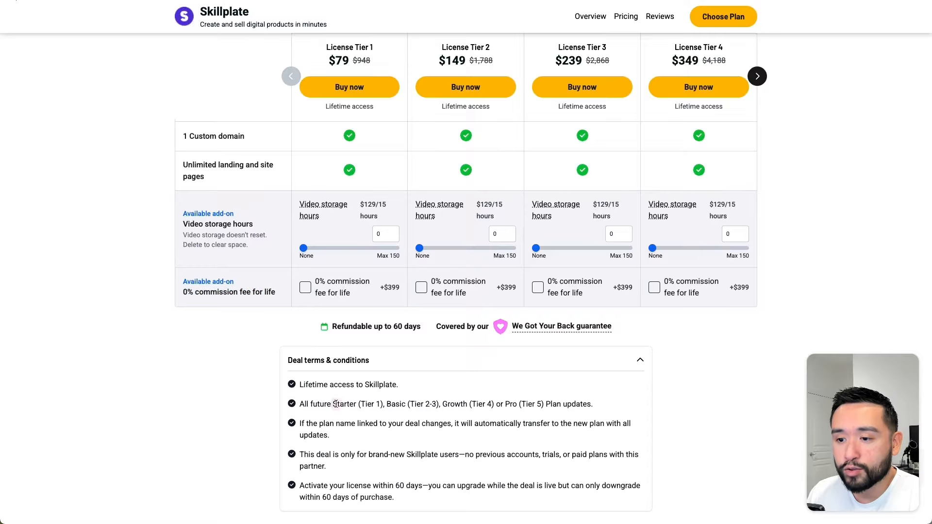
drag(336, 403, 531, 406)
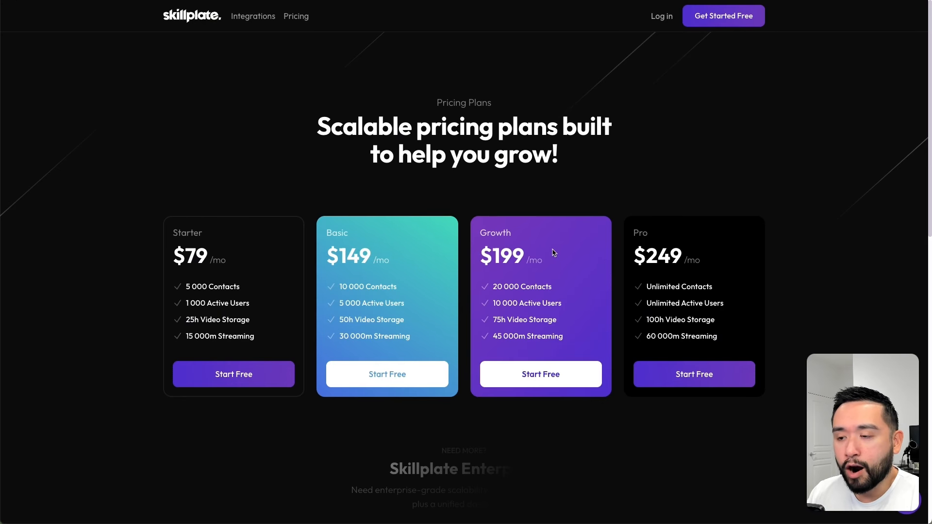
- Compare the contact, active user and video storage limits of the Basic and Starter plans on Skillplate's own pricing page
drag(344, 289, 405, 322)
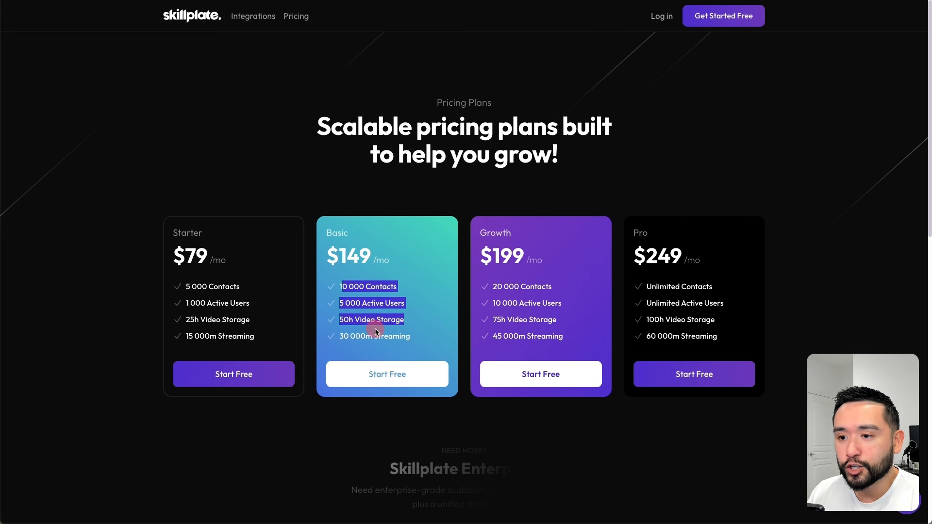
drag(186, 302, 250, 320)
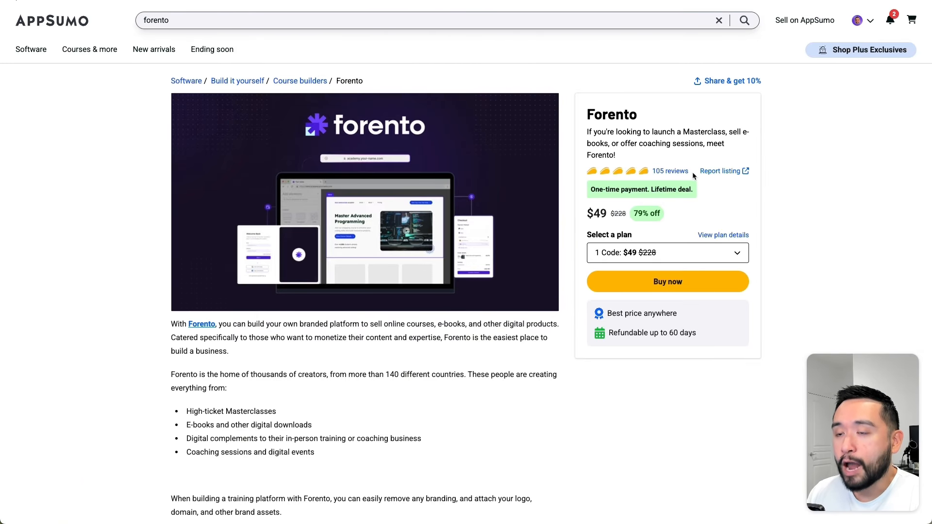
- Read through the Forento deal's overview on AppSumo down to its deal terms and included features
scroll(693, 176, down, 6)
scroll(693, 174, down, 12)
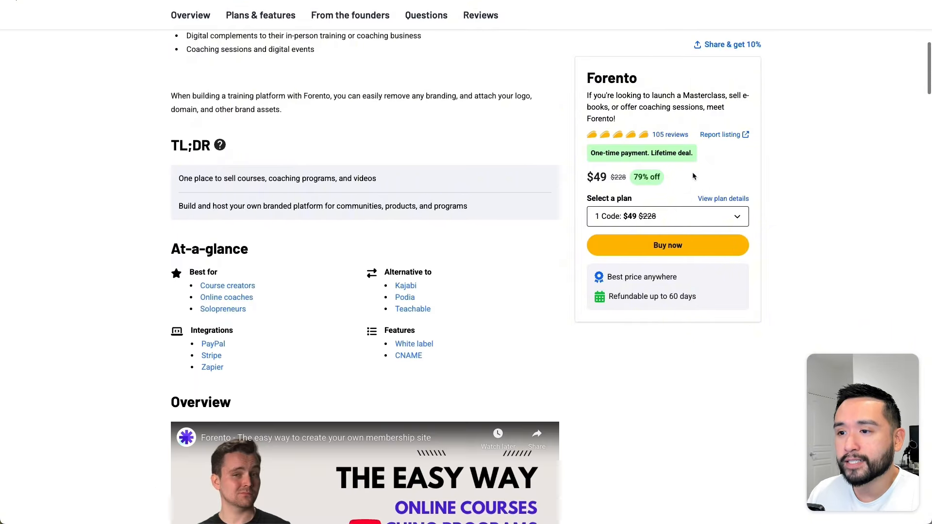
scroll(693, 176, down, 5)
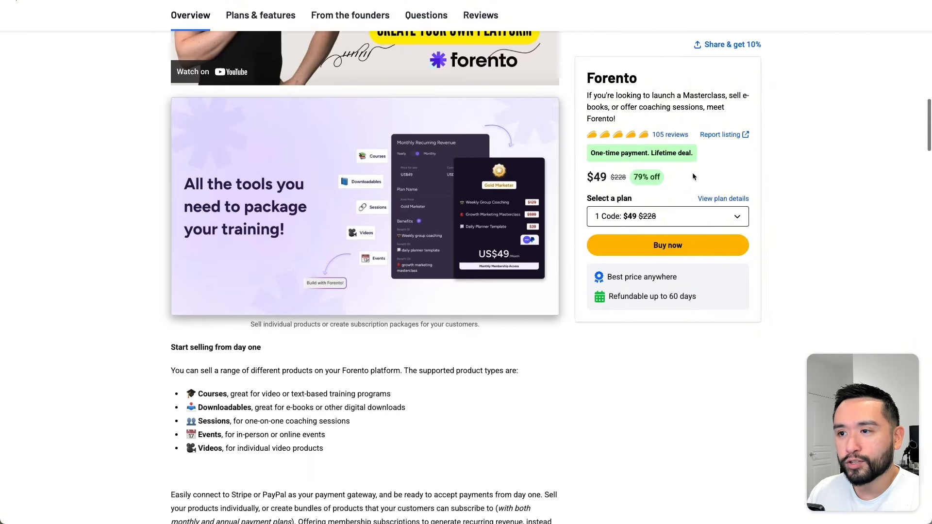
scroll(692, 173, down, 2)
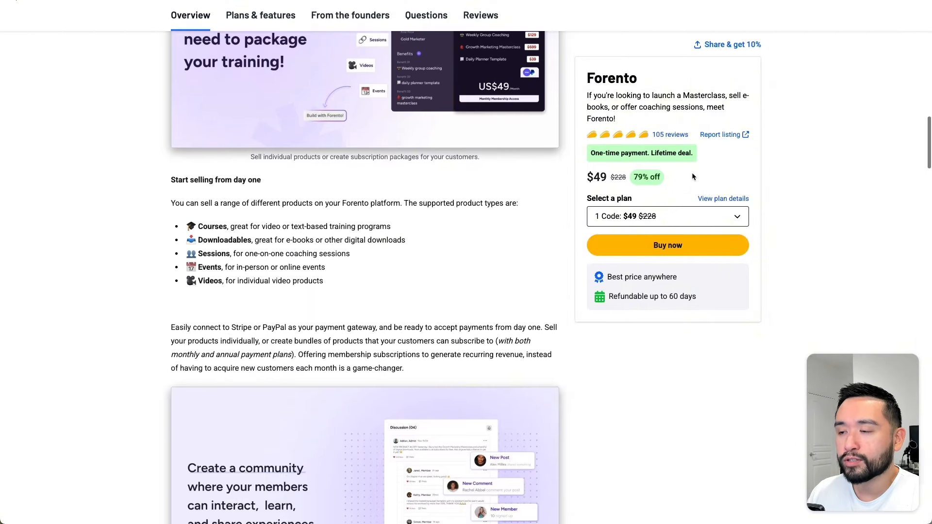
scroll(682, 156, down, 7)
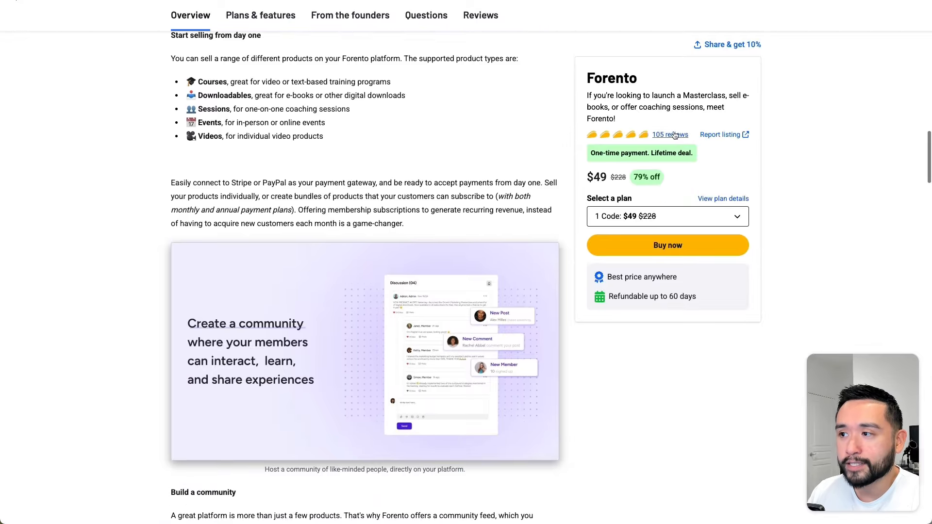
scroll(698, 166, down, 13)
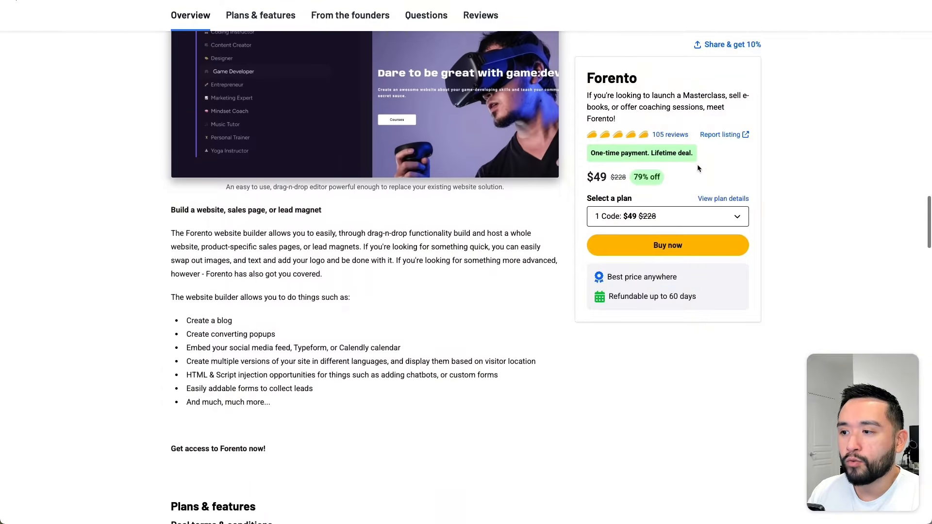
scroll(698, 168, down, 7)
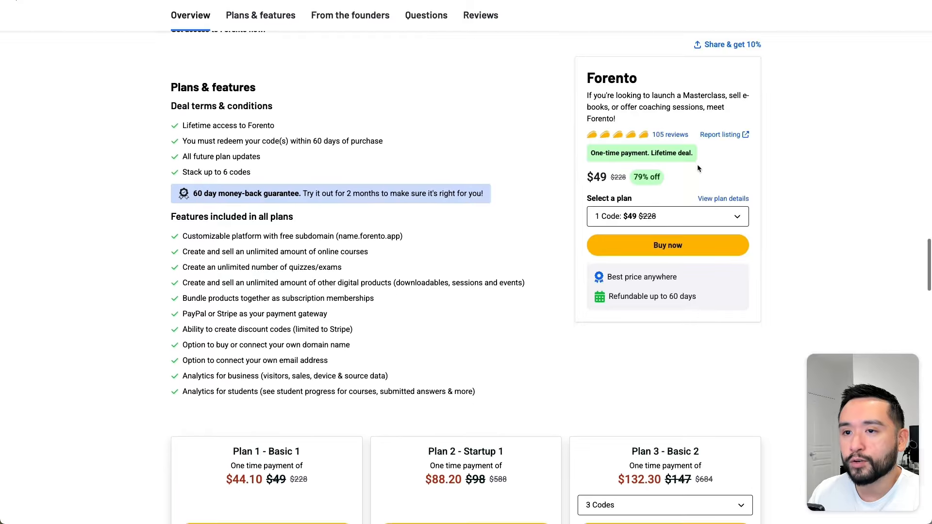
- Compare Forento's Basic 1 and Startup 1 plans, highlighting their names and feature lists
scroll(699, 164, down, 3)
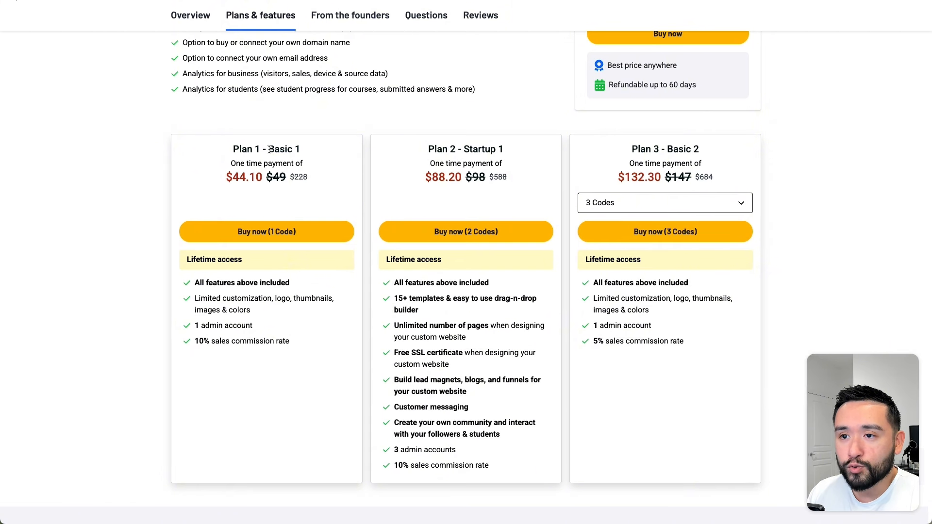
drag(269, 149, 293, 149)
drag(468, 150, 496, 149)
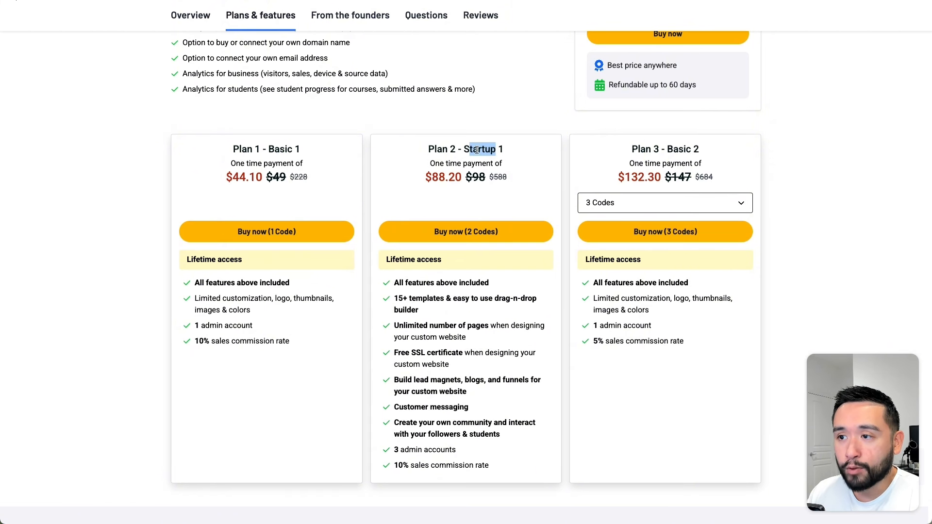
drag(397, 292, 475, 470)
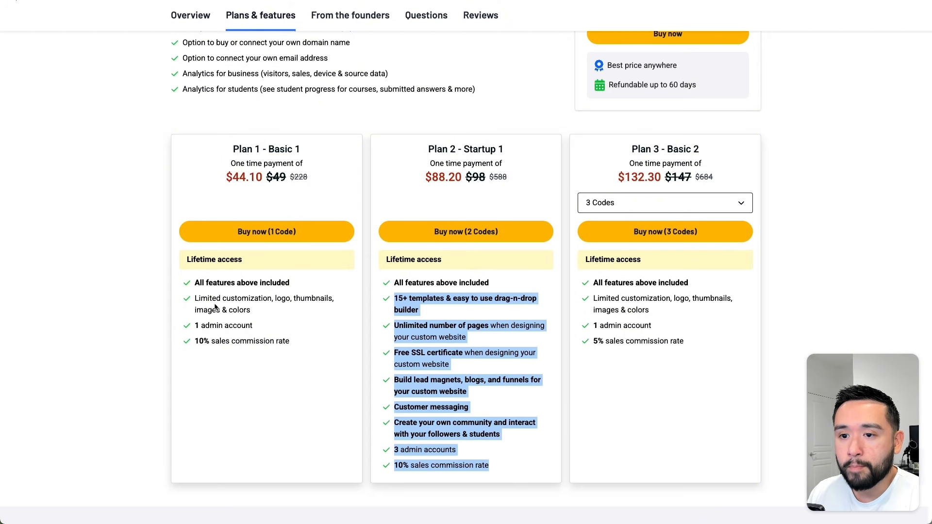
drag(216, 302, 246, 341)
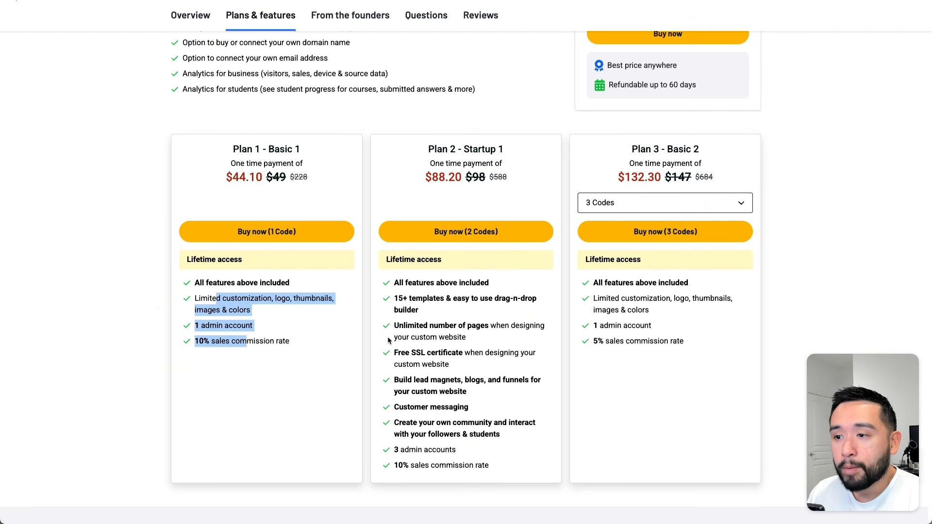
- Check the code options of Forento's Basic 2 plan, keep 3 Codes, and highlight the plan name and sales commission rate
click(665, 202)
click(604, 225)
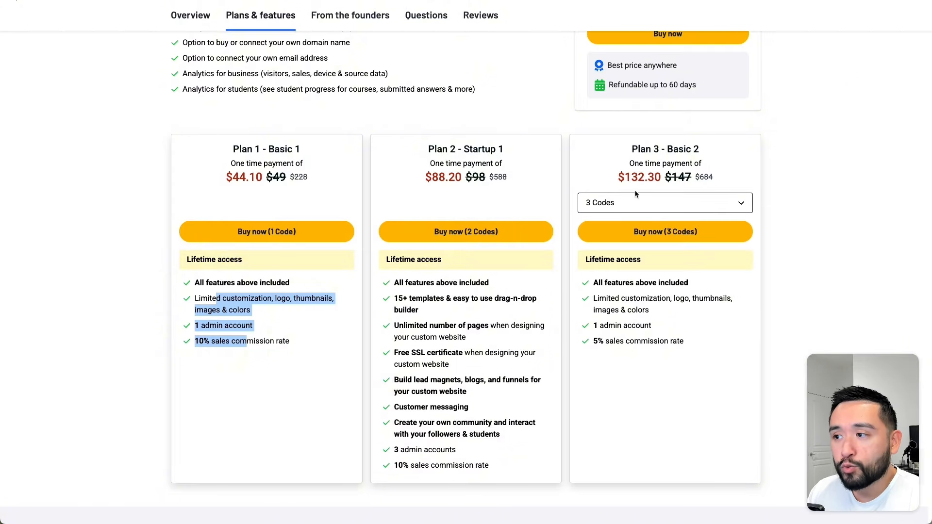
drag(669, 147, 707, 146)
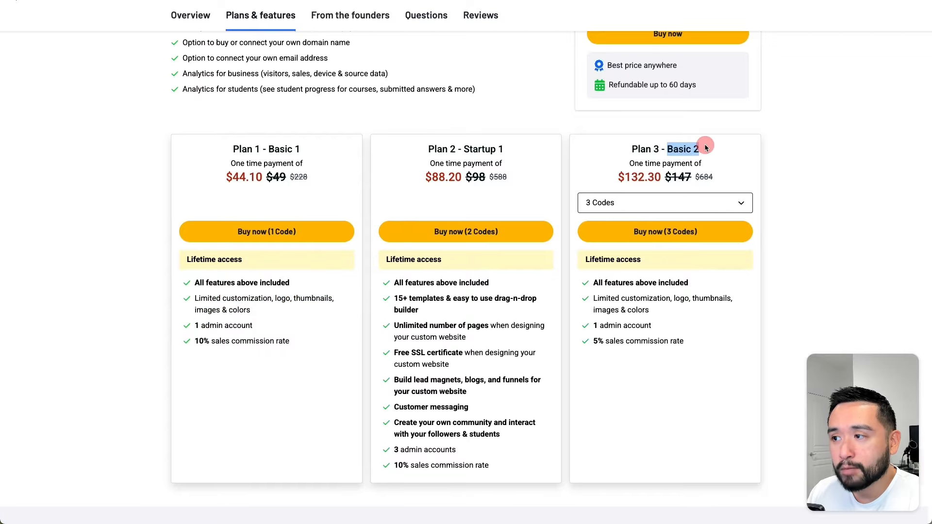
drag(593, 341, 688, 344)
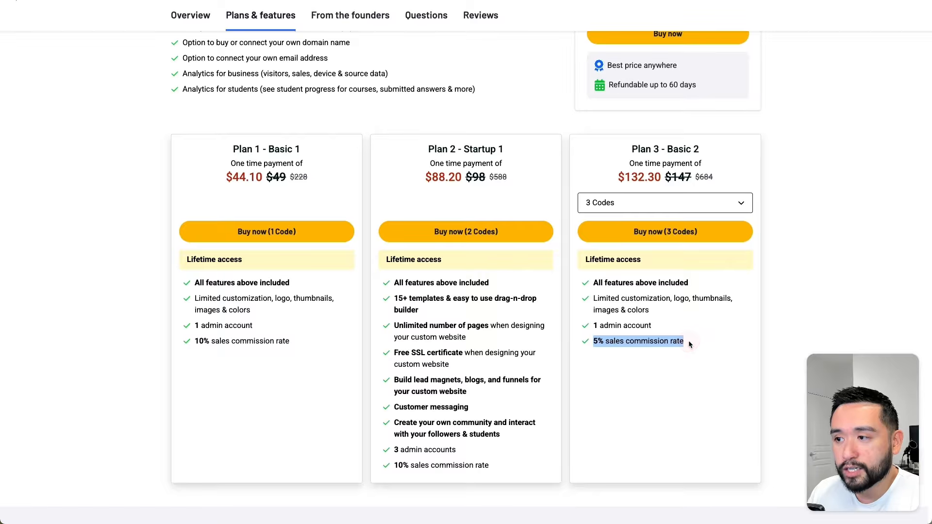
- Switch Forento's third plan to the 4 Codes option and highlight its sales commission rate
click(623, 204)
click(610, 251)
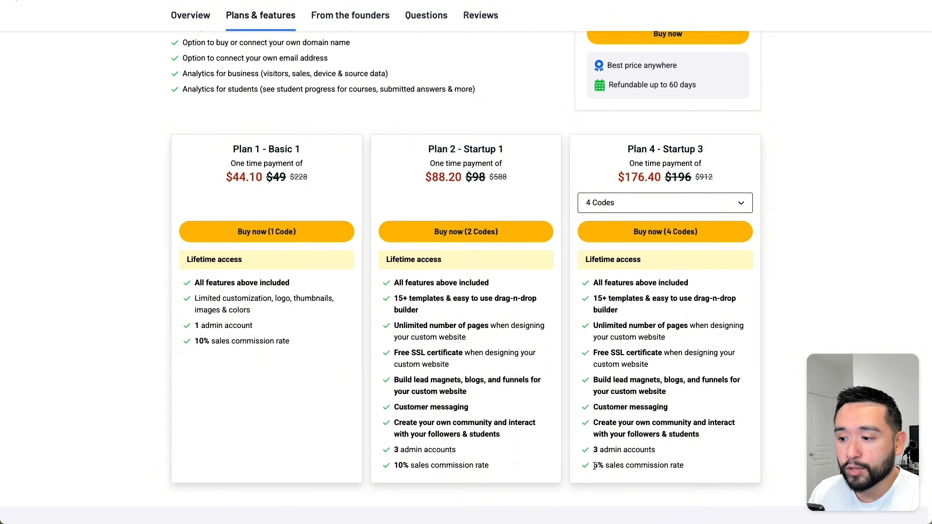
drag(594, 466, 627, 466)
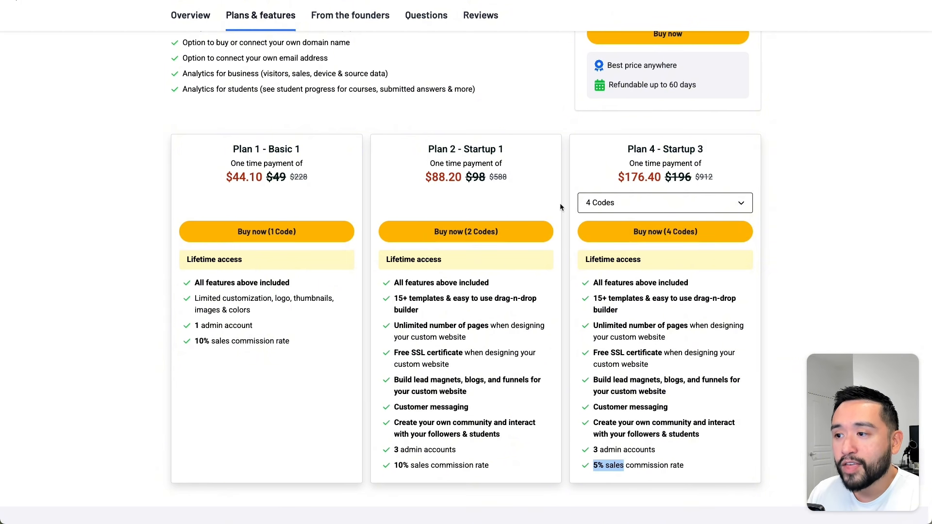
- Check Forento's 5 Codes and 6 Codes options, highlighting the name and feature list of the 6 Codes plan
click(603, 203)
click(618, 265)
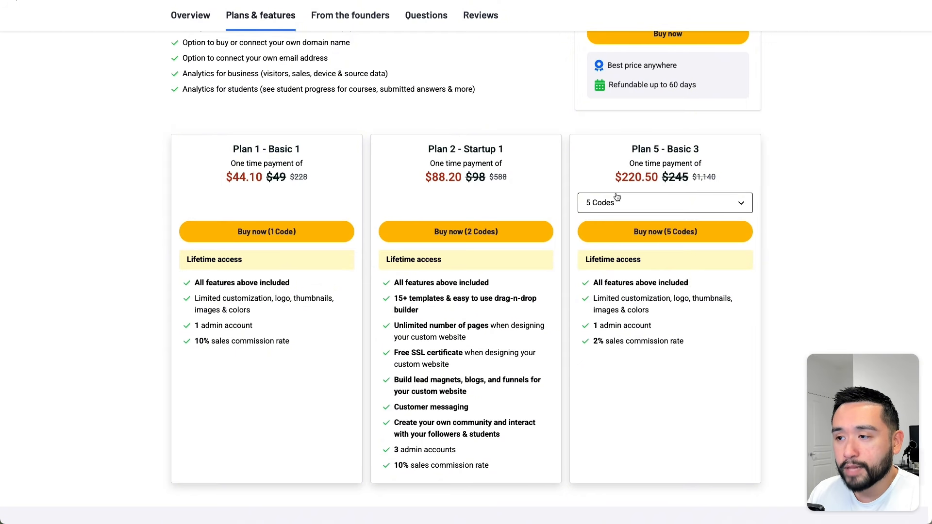
click(604, 202)
click(638, 286)
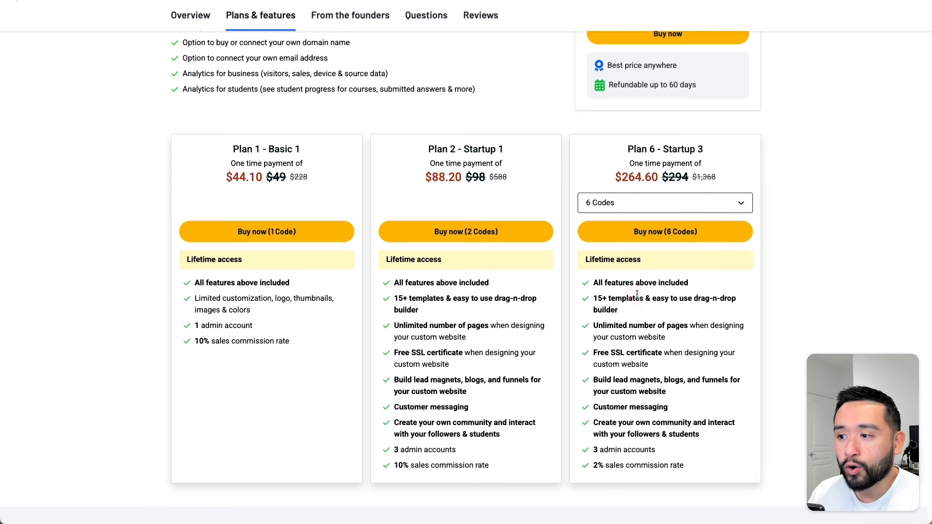
double_click(689, 147)
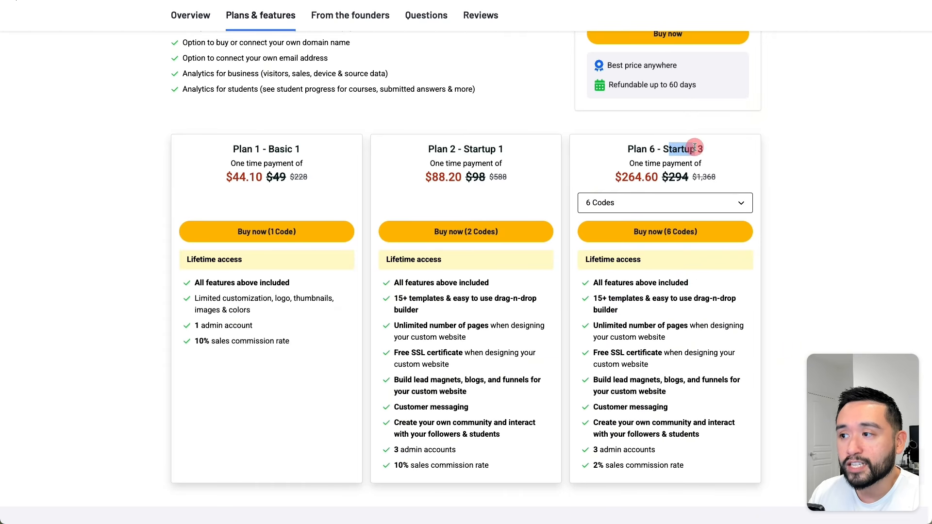
drag(593, 324, 655, 393)
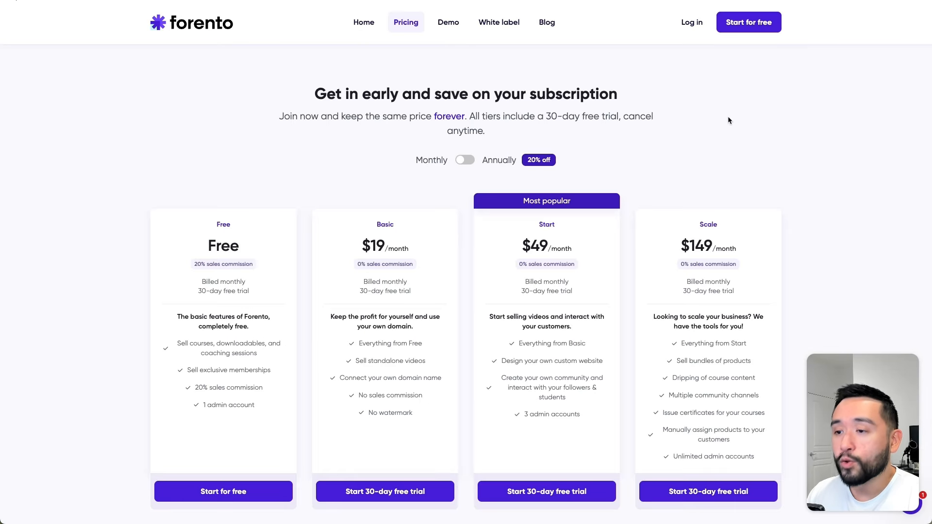
- Compare the Basic and Start plans on Forento's own pricing page, highlighting their prices and features
scroll(729, 114, down, 1)
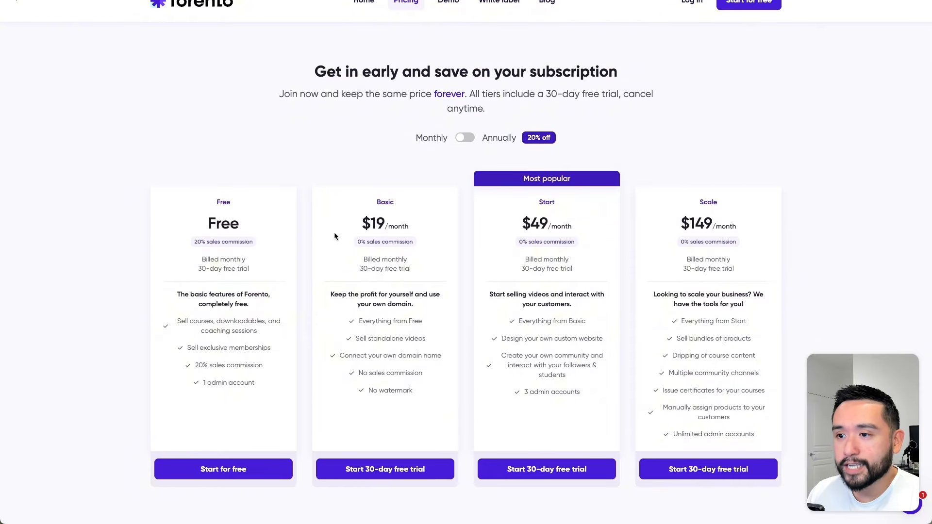
drag(363, 196, 402, 349)
drag(527, 208, 567, 383)
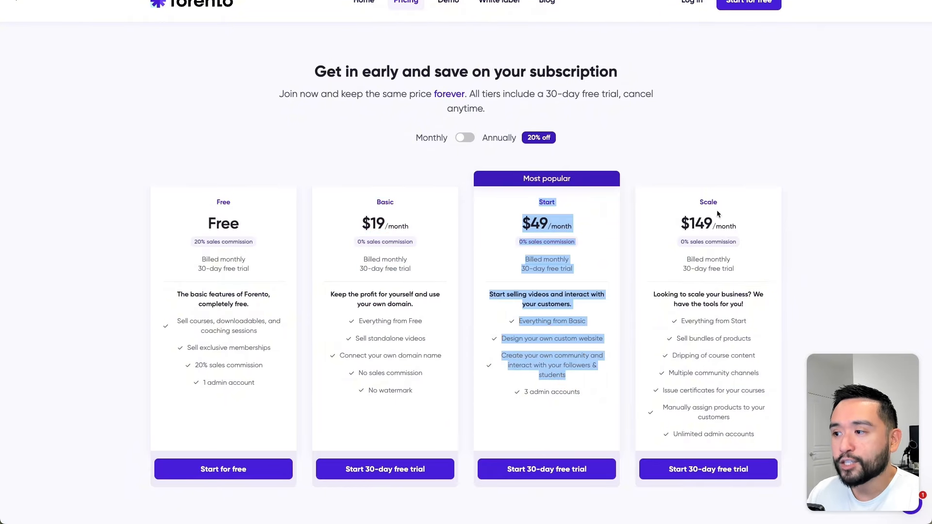
- Examine the Scale plan on Forento's pricing page, highlighting its feature list and sales commission
click(702, 201)
drag(702, 201, 677, 318)
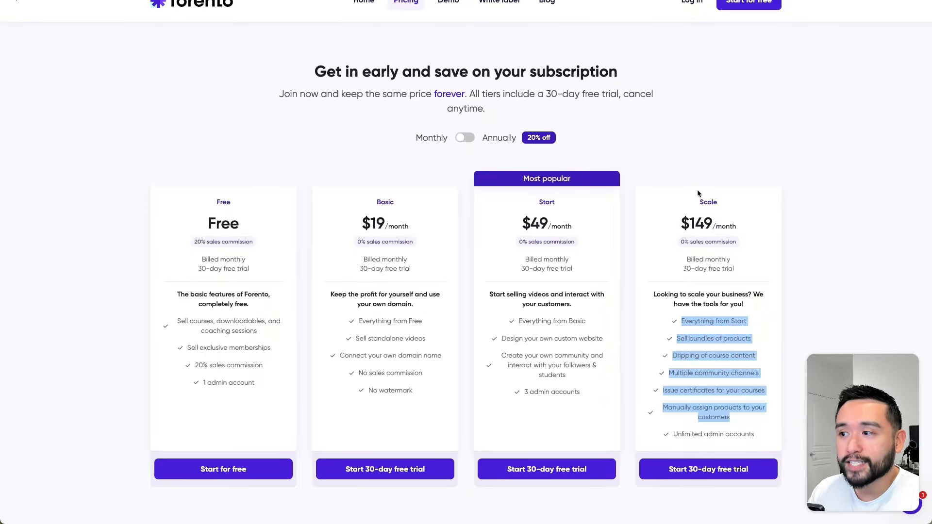
drag(694, 202, 745, 242)
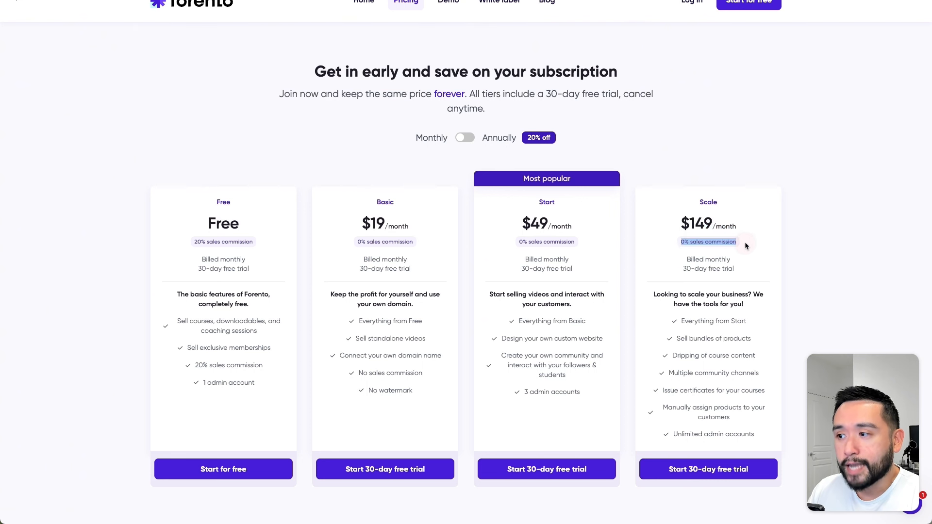
drag(661, 294, 728, 431)
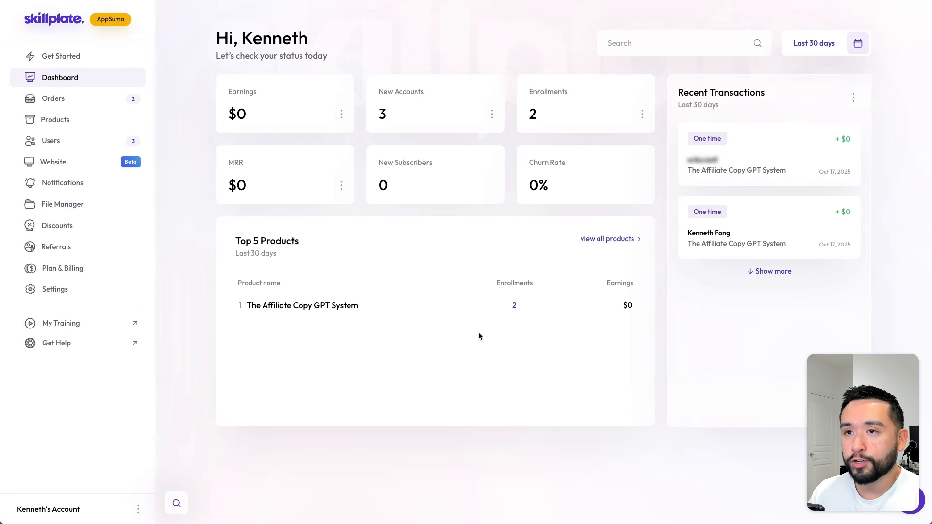
- Look over the earnings, account, enrollment and top product figures on the Skillplate dashboard
drag(226, 76, 673, 329)
click(674, 328)
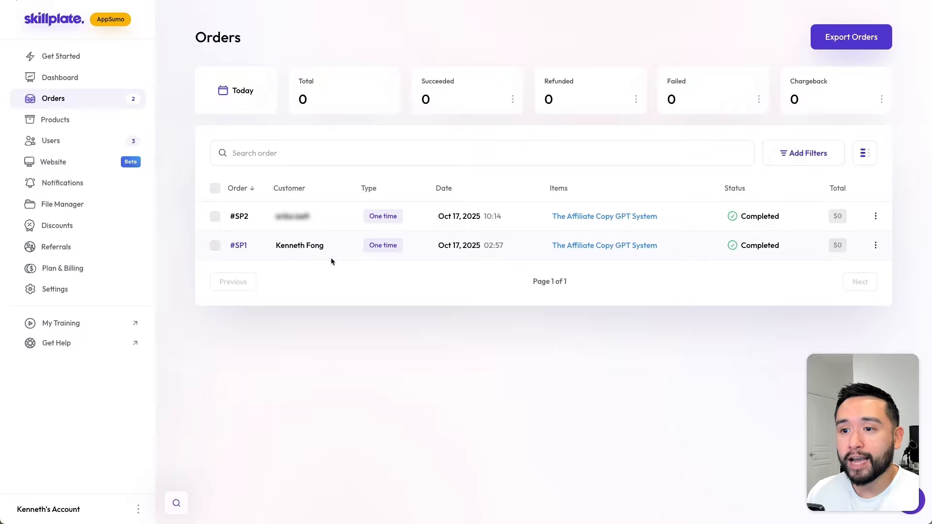
- Open the customer's profile from the older order and check the products selectable under Enrollments
click(303, 248)
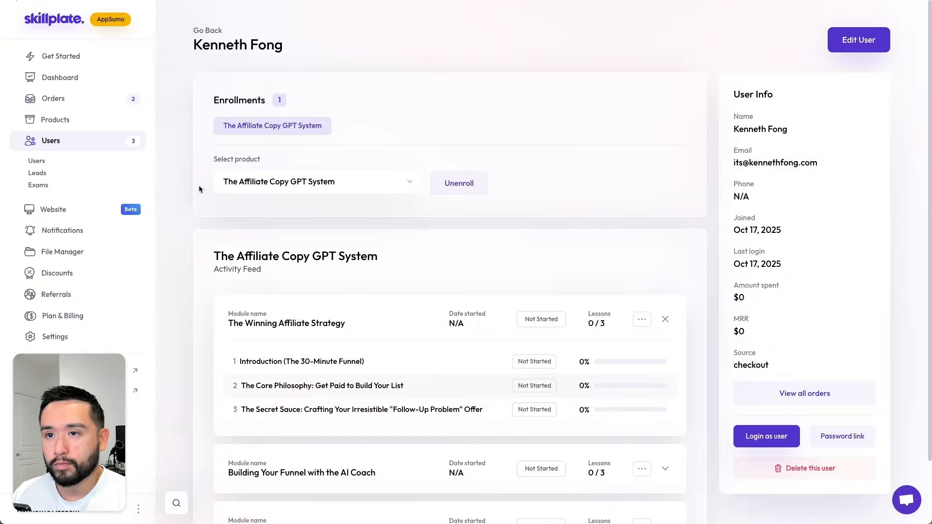
scroll(296, 53, down, 1)
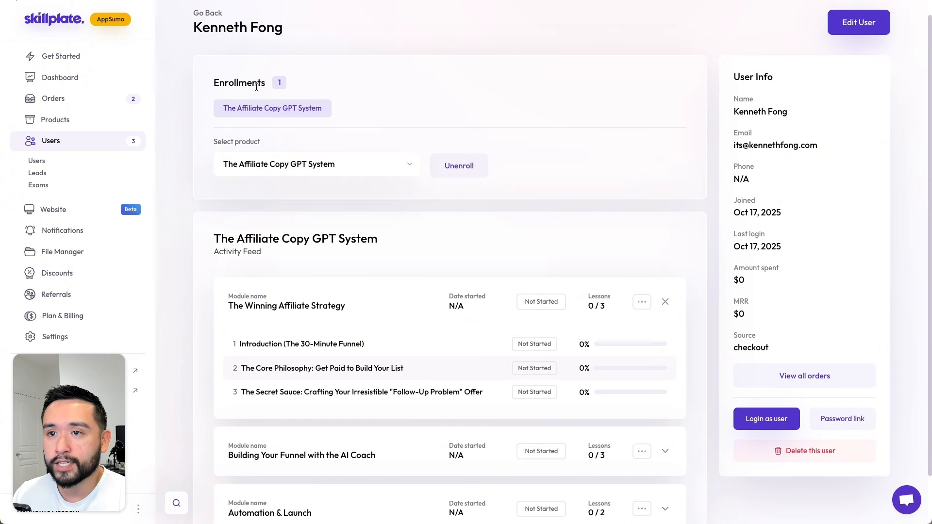
scroll(268, 86, down, 2)
click(407, 137)
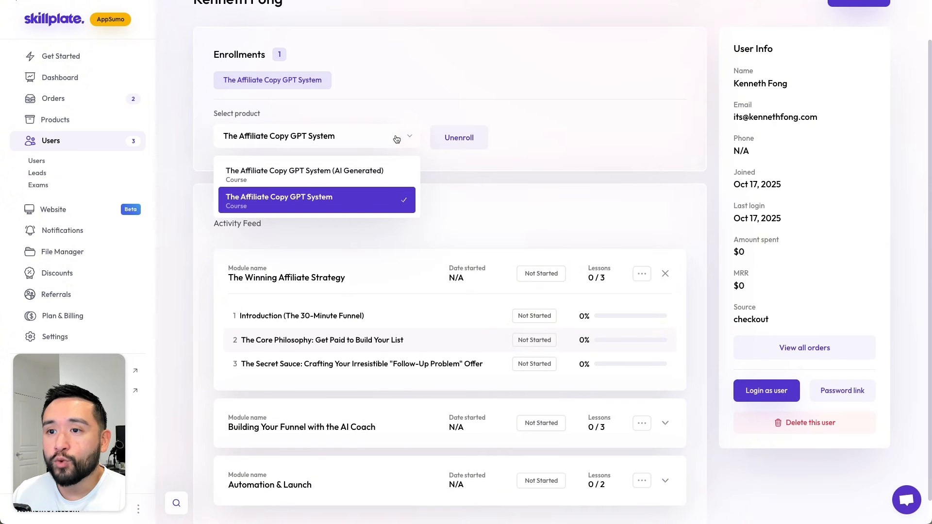
click(432, 79)
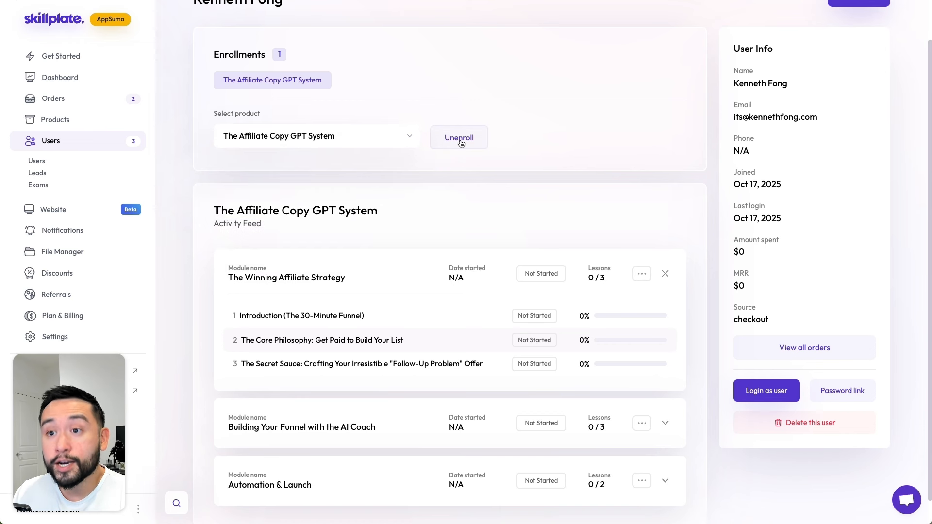
- Examine the customer's activity feed for The Affiliate Copy GPT System, expanding the Building Your Funnel with the AI Coach module
scroll(461, 145, down, 1)
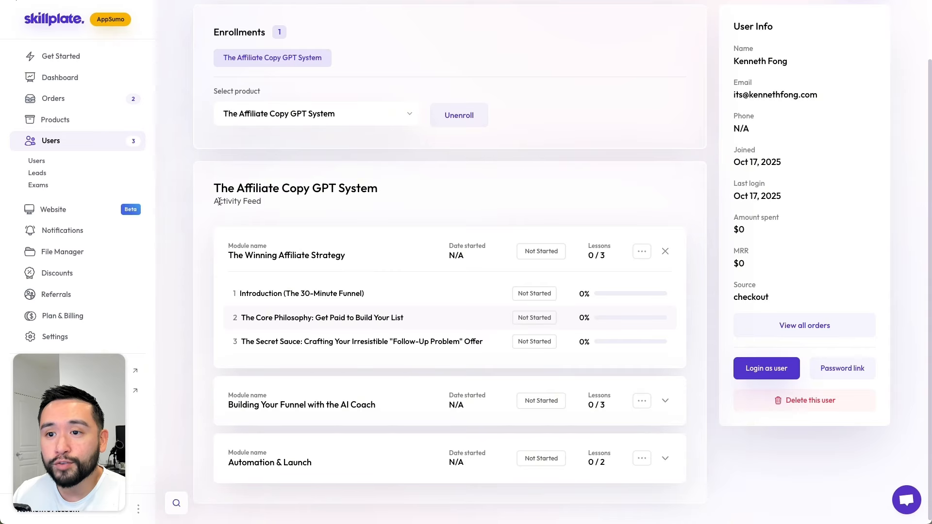
drag(214, 203, 304, 209)
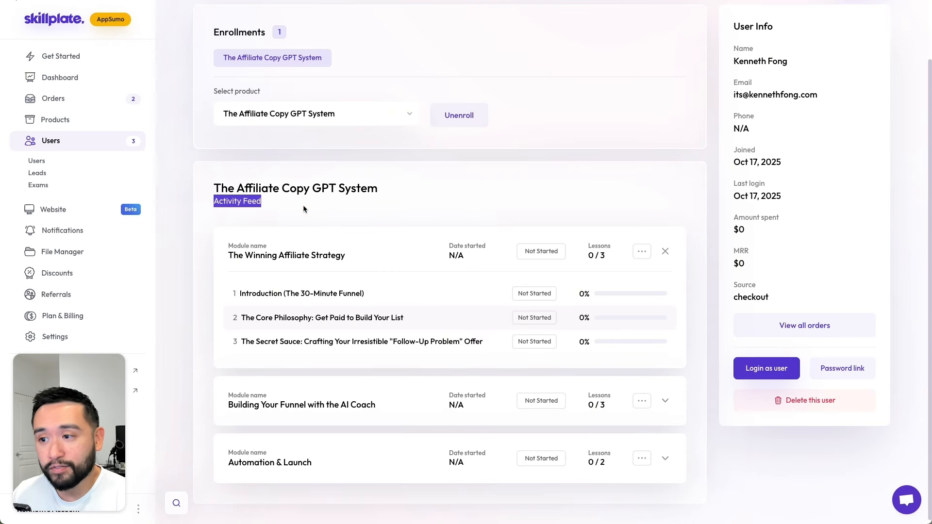
click(298, 401)
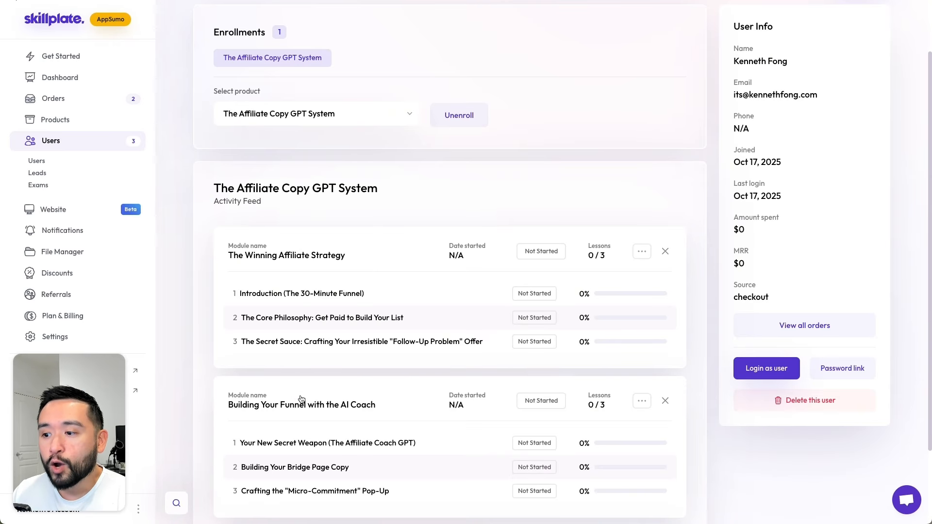
scroll(300, 399, down, 4)
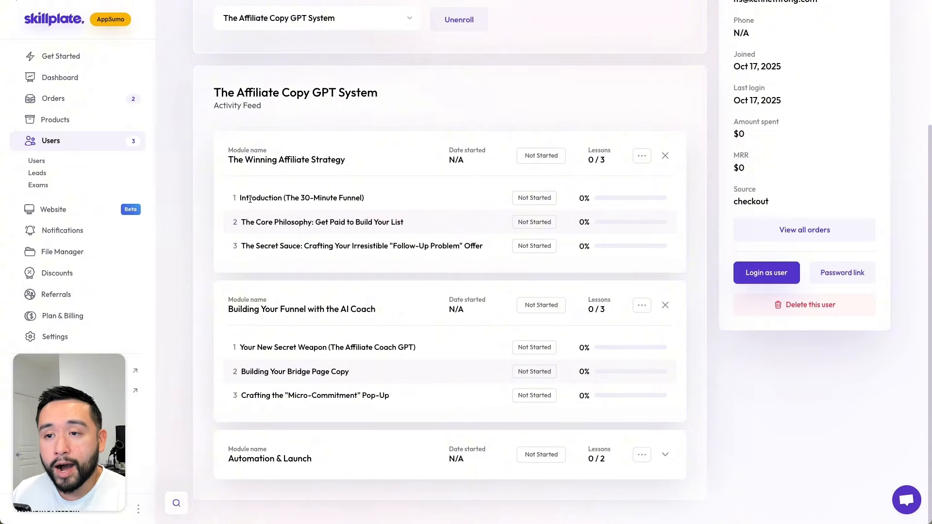
drag(250, 199, 361, 199)
drag(275, 224, 429, 247)
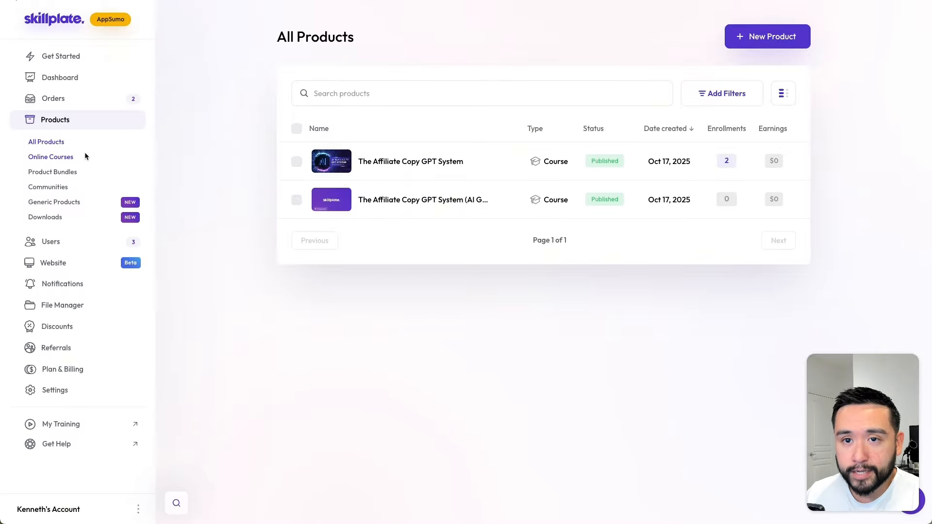
- Create a new online course named "AI Secrets Course" with Business as the kind of course
click(759, 43)
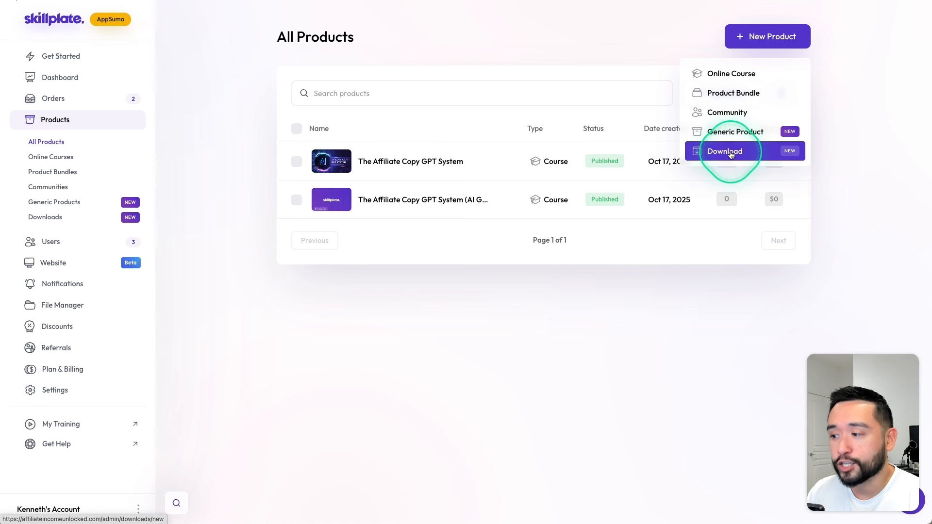
click(725, 73)
click(490, 203)
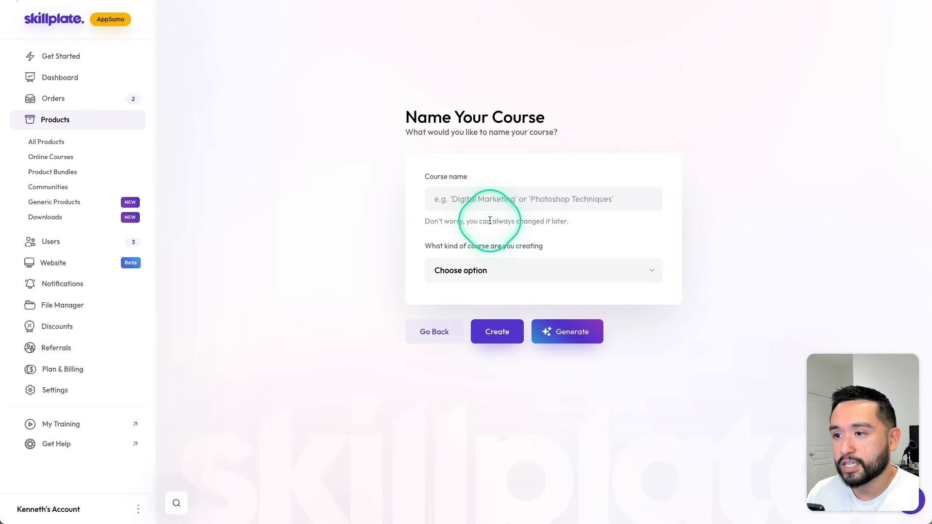
text(AI Secrets Course)
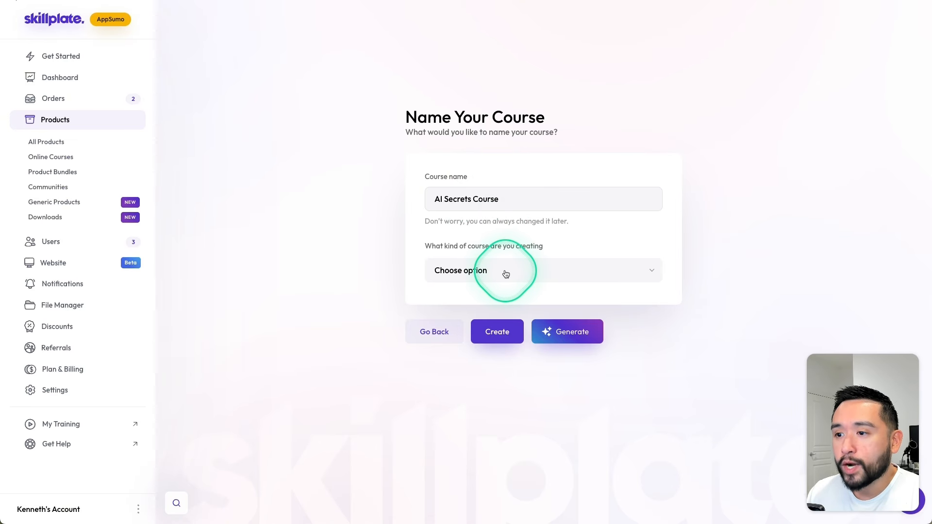
click(505, 274)
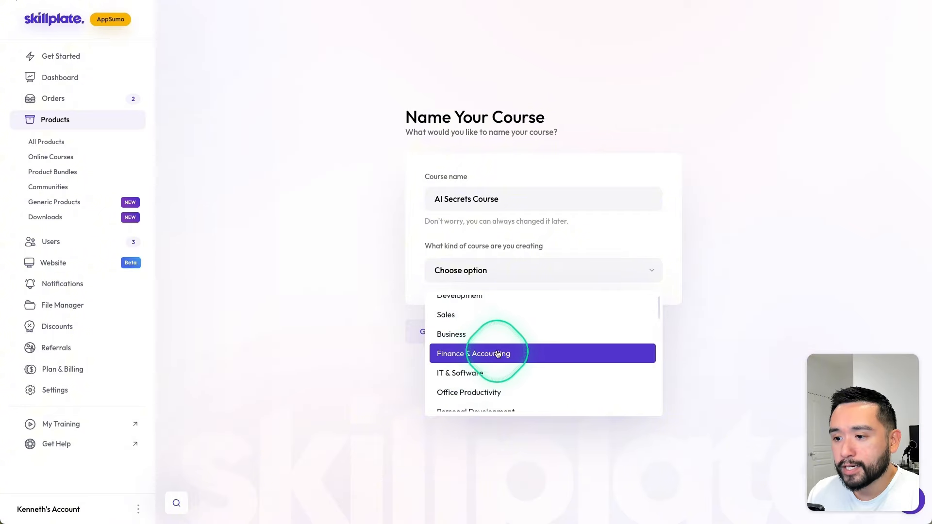
click(499, 334)
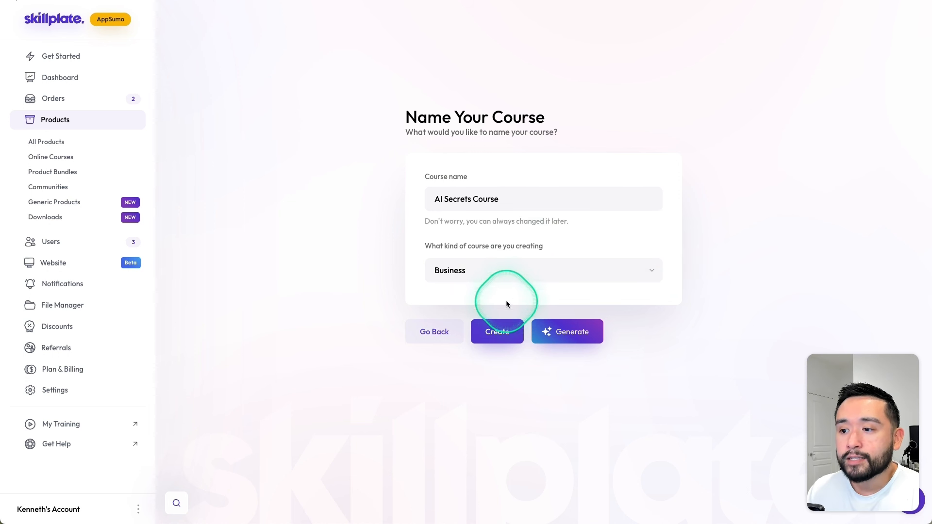
click(497, 334)
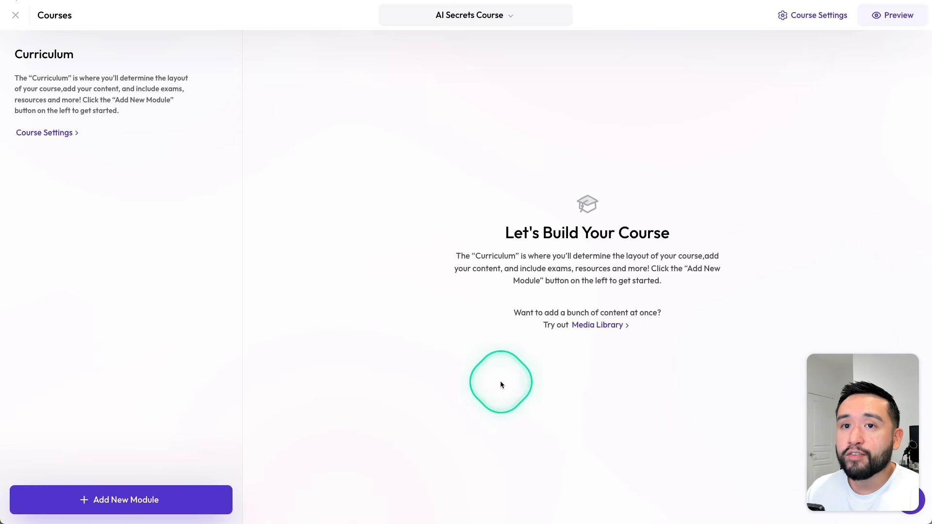
- Add a module titled "What Is AI" to the course curriculum
click(128, 500)
text(What)
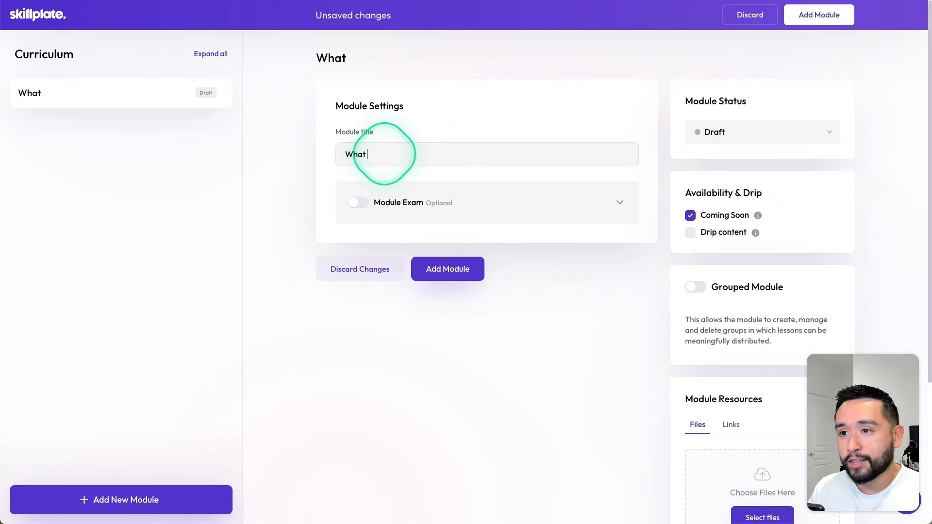
text( Is AI)
click(459, 268)
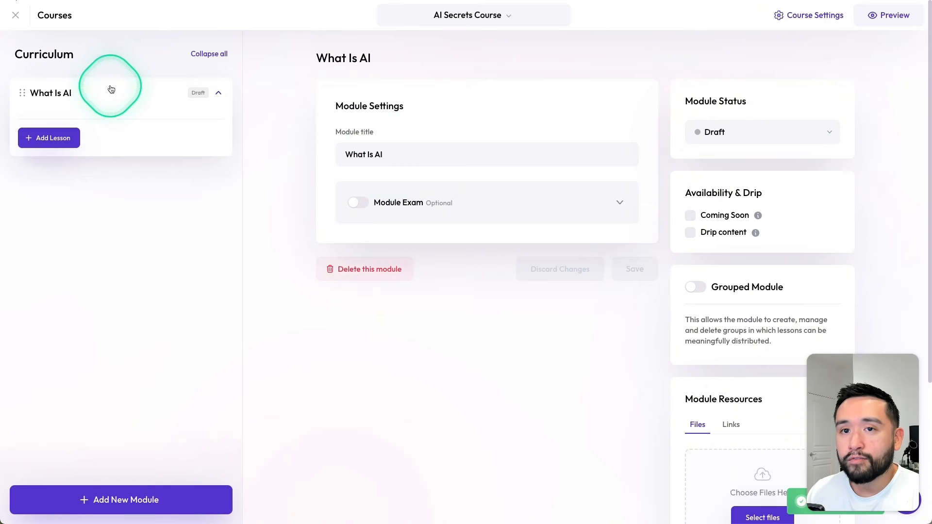
- Add a lesson titled "Understanding AI" to the What Is AI module
click(55, 139)
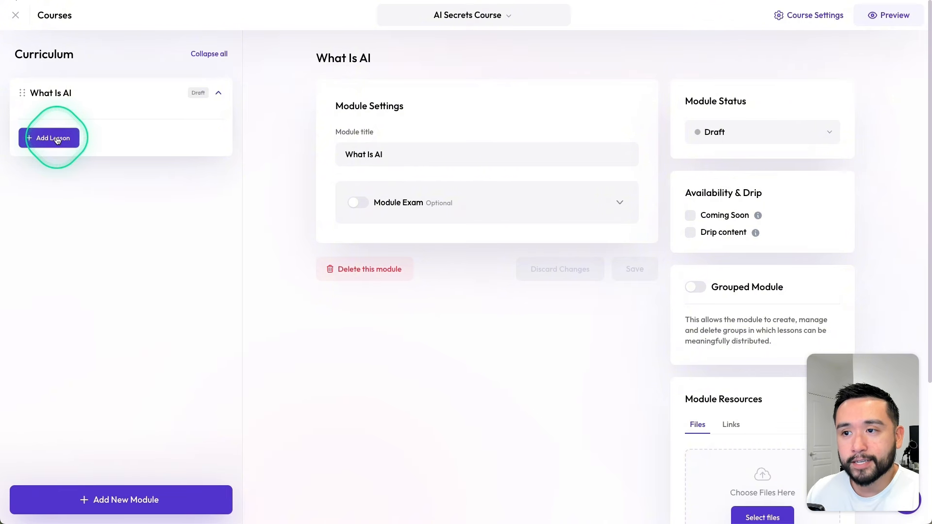
click(46, 141)
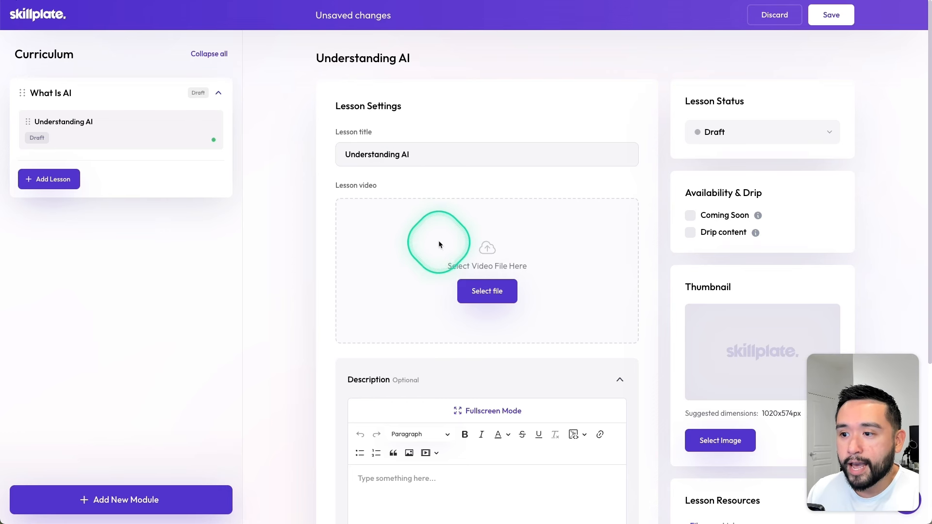
- Attach the available lesson_1 MP4 file as the lesson video
scroll(532, 233, down, 1)
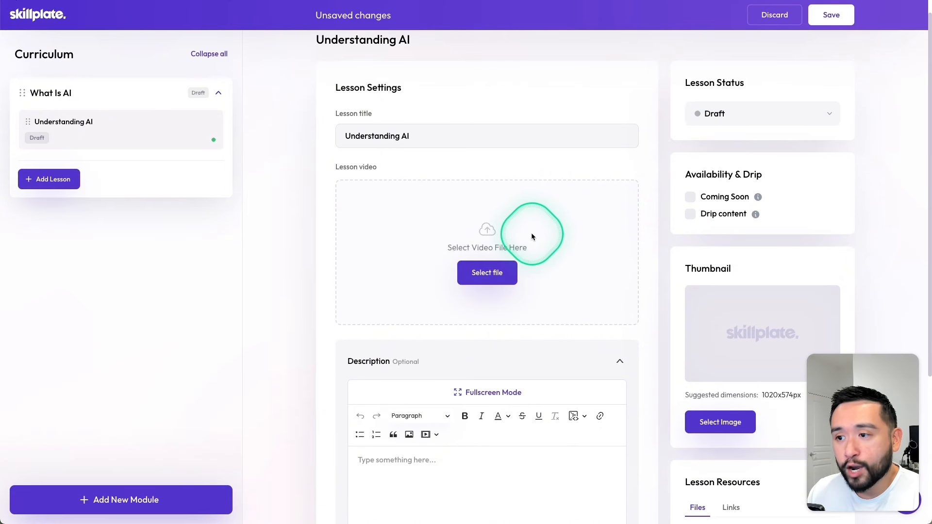
scroll(531, 232, down, 5)
click(544, 229)
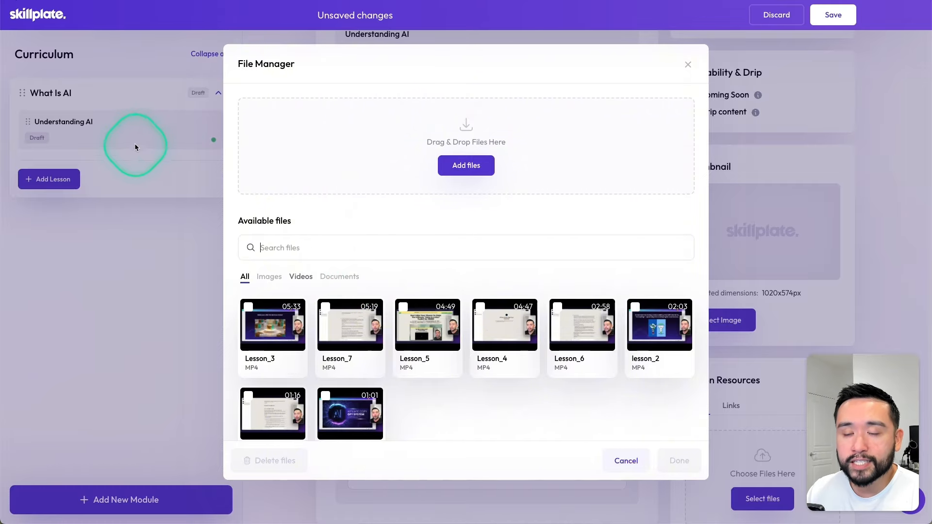
click(335, 315)
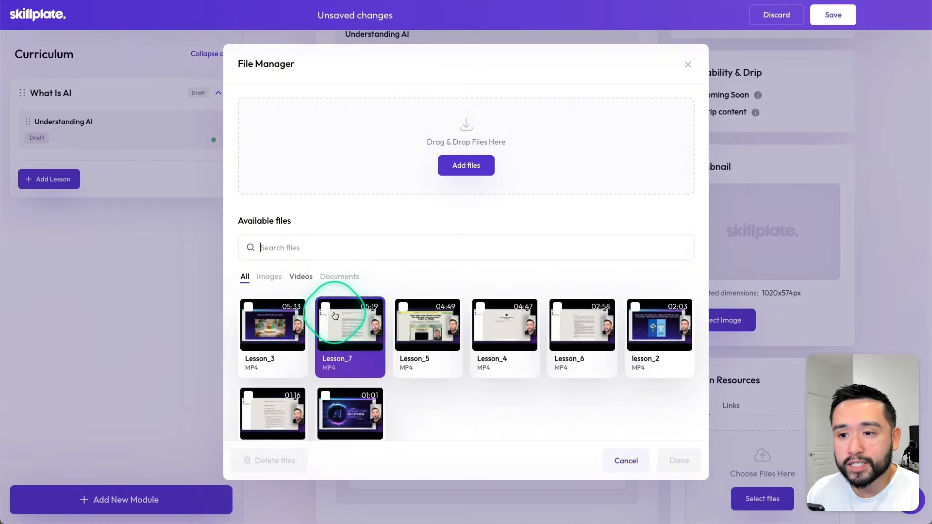
scroll(374, 398, down, 2)
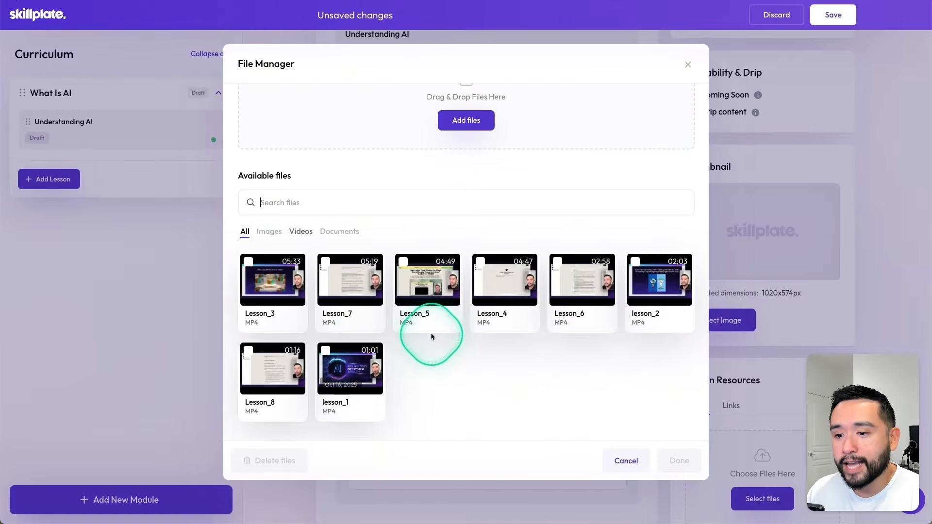
click(326, 350)
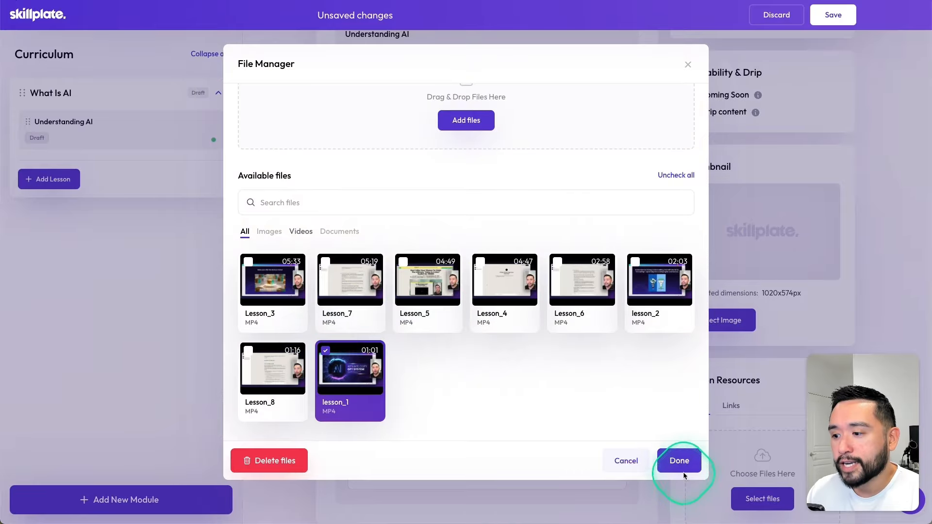
click(679, 461)
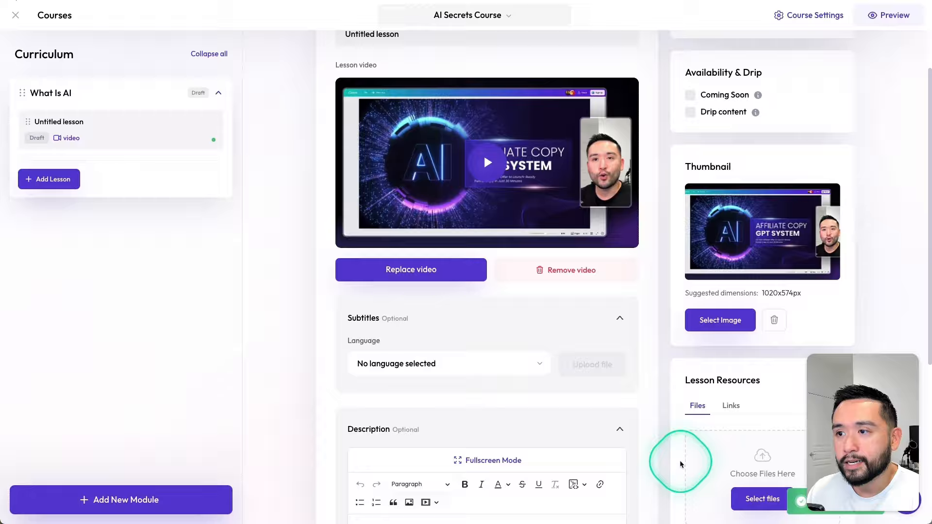
- Retitle the untitled lesson as "Understanding AI" and save it
click(474, 128)
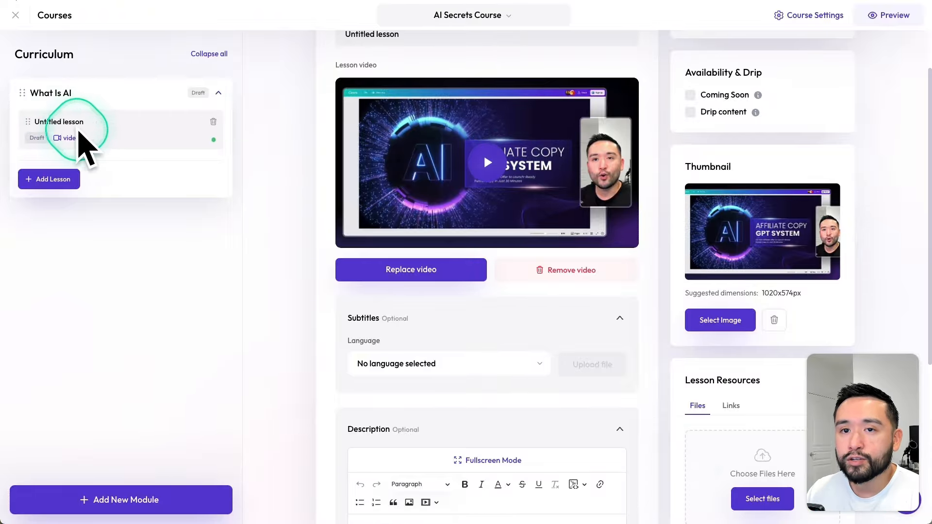
click(429, 156)
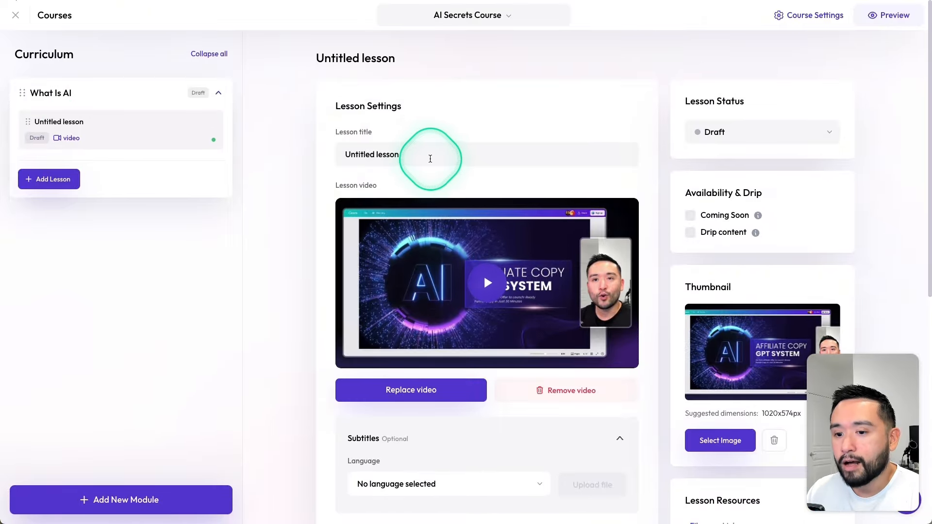
drag(430, 159, 342, 153)
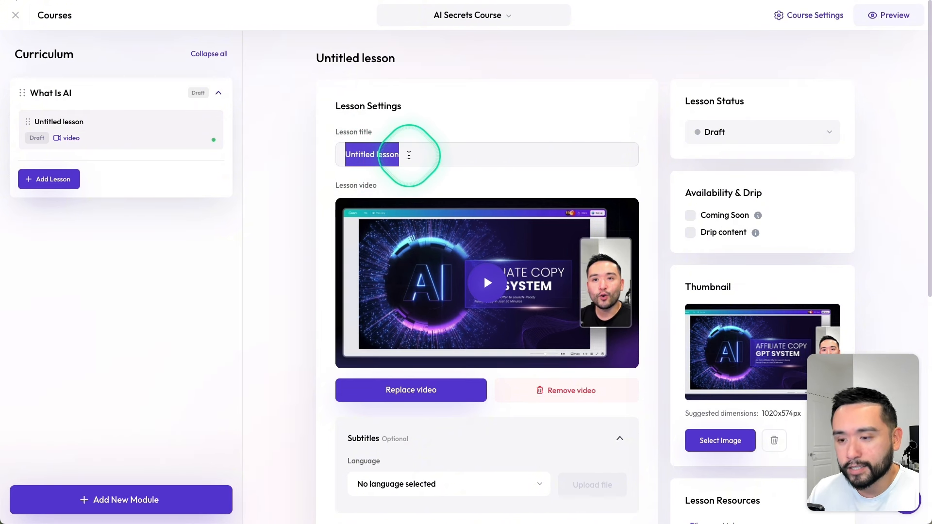
text(Understanding AI)
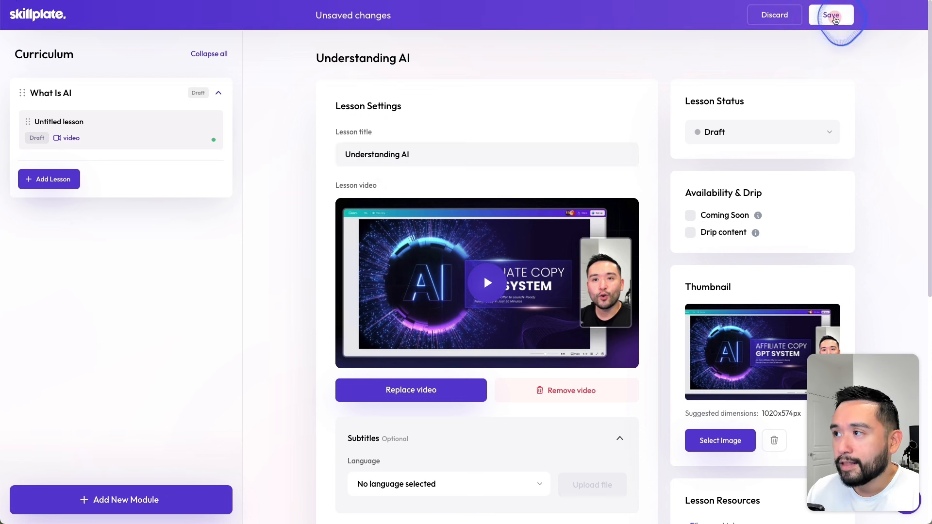
click(831, 15)
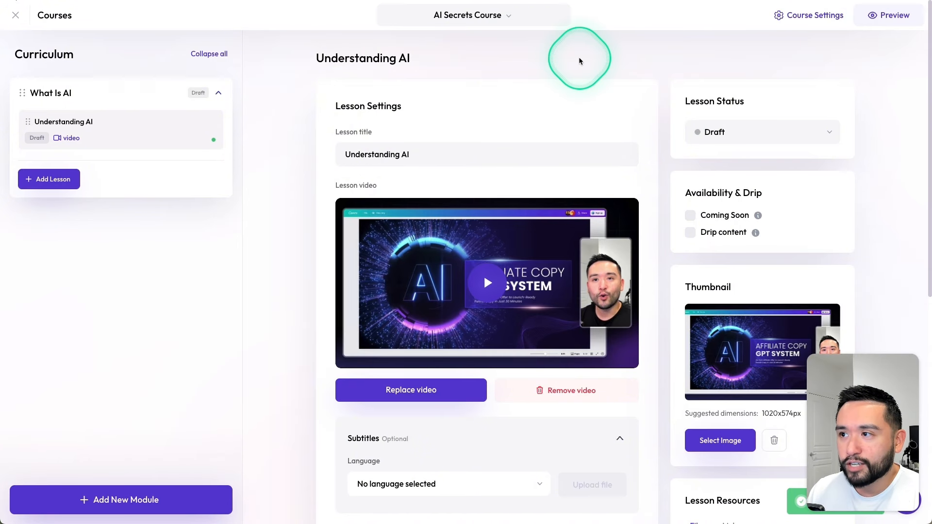
- Set the subtitle language of the lesson video to English
scroll(472, 130, down, 1)
scroll(472, 130, down, 1)
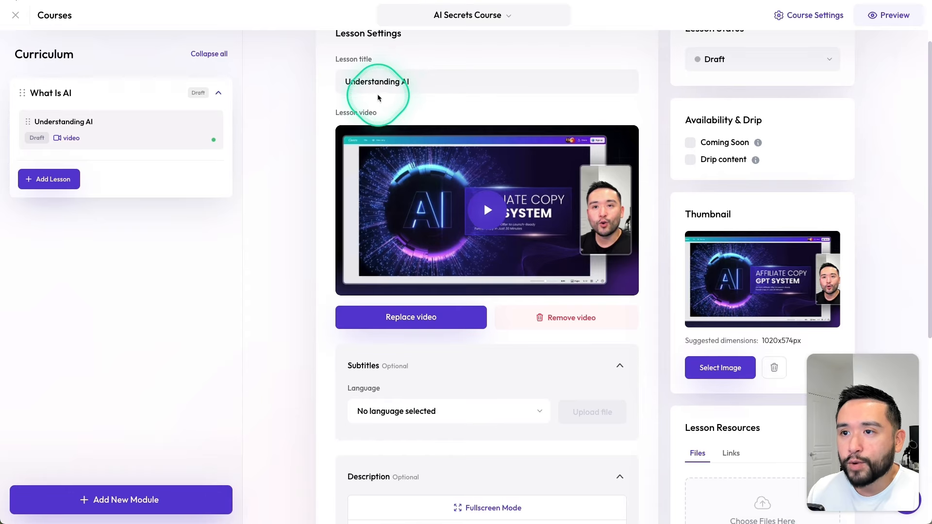
scroll(417, 95, down, 1)
scroll(416, 128, down, 3)
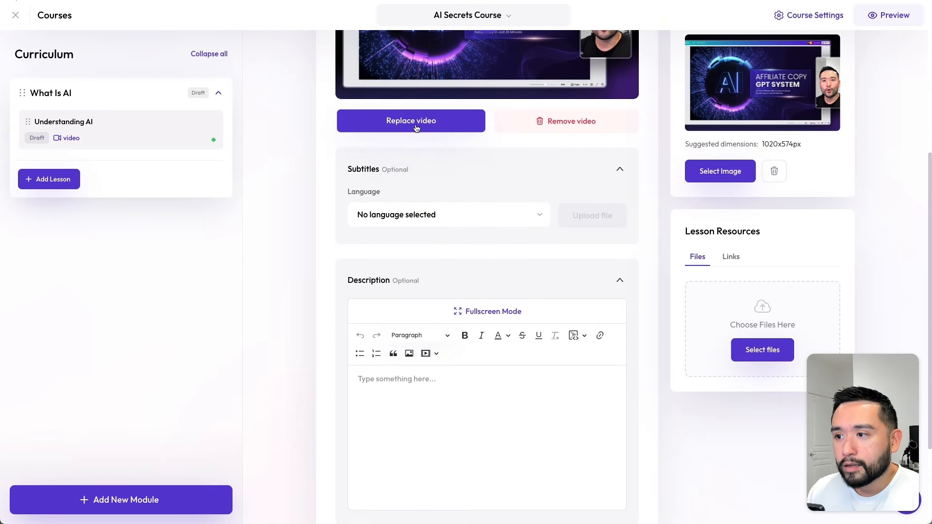
click(466, 219)
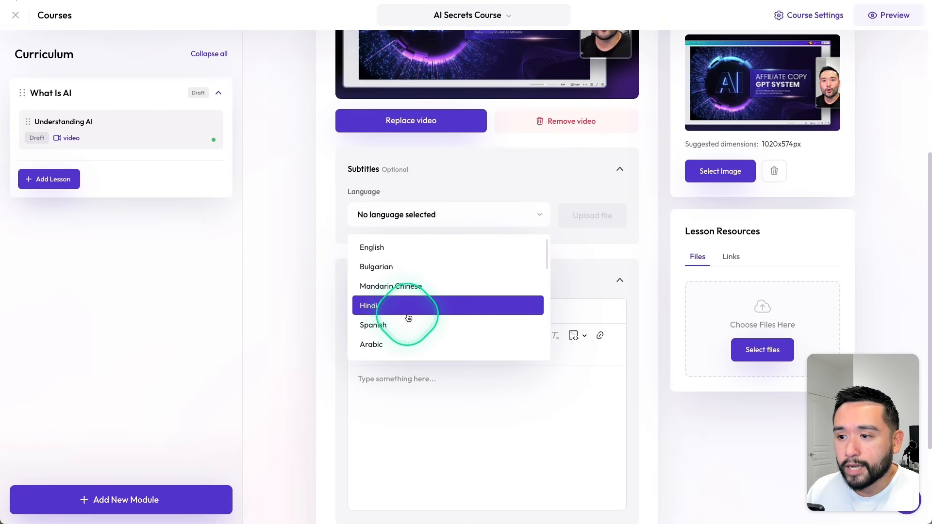
scroll(410, 319, down, 2)
click(314, 268)
scroll(337, 243, down, 3)
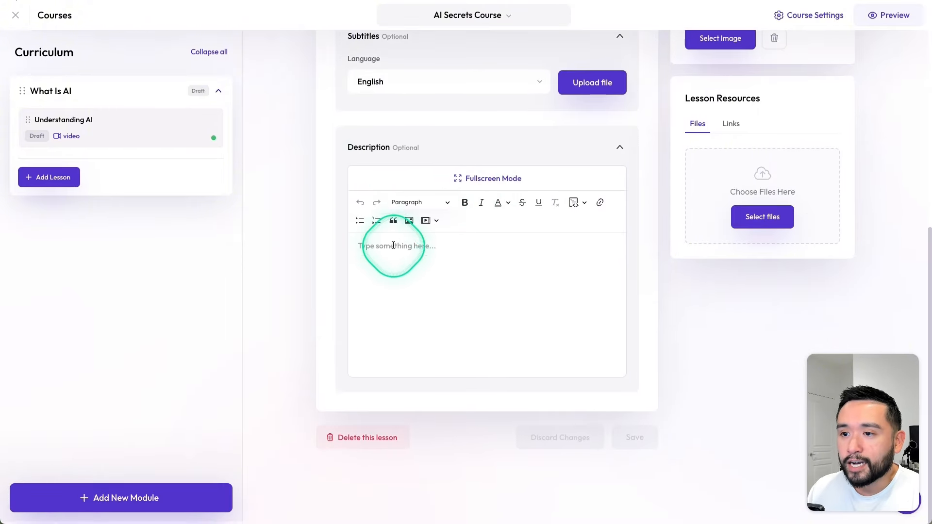
- Check the media URL embed option in the lesson description editor, then dismiss it without inserting anything
click(377, 249)
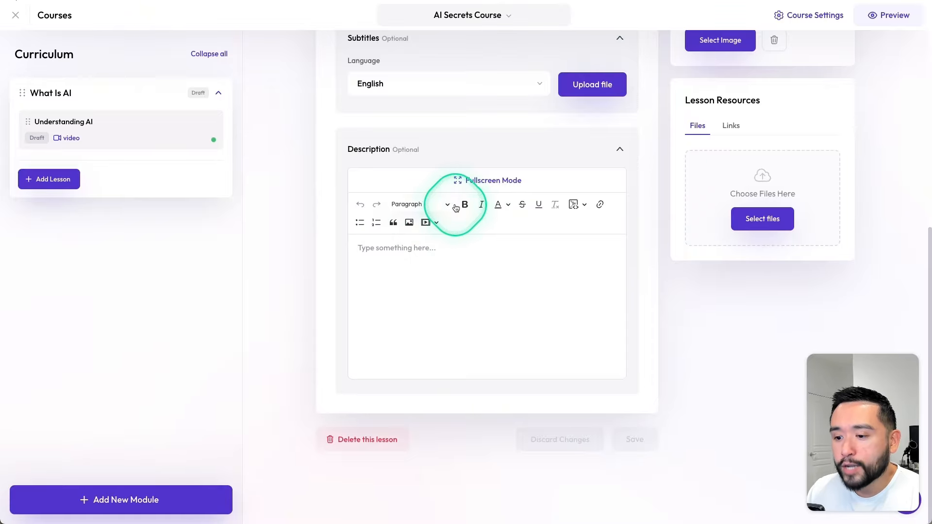
click(433, 226)
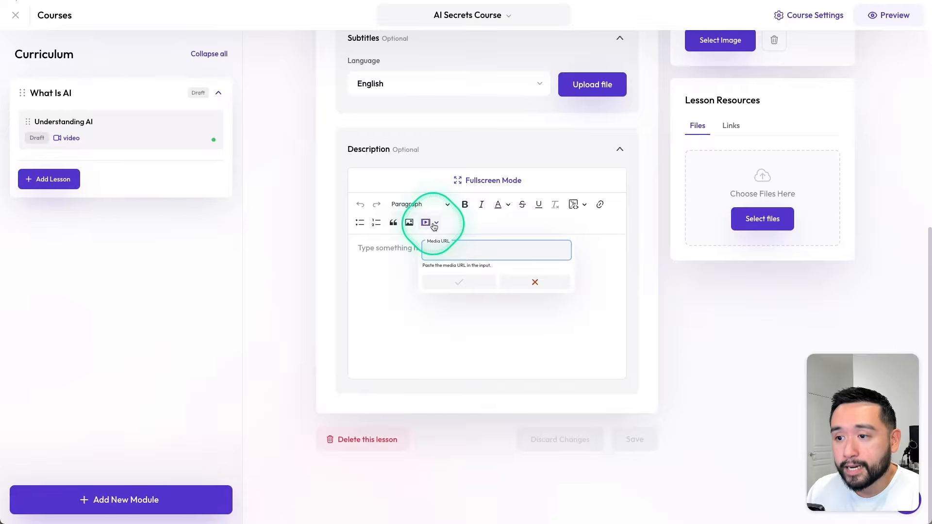
scroll(439, 227, up, 4)
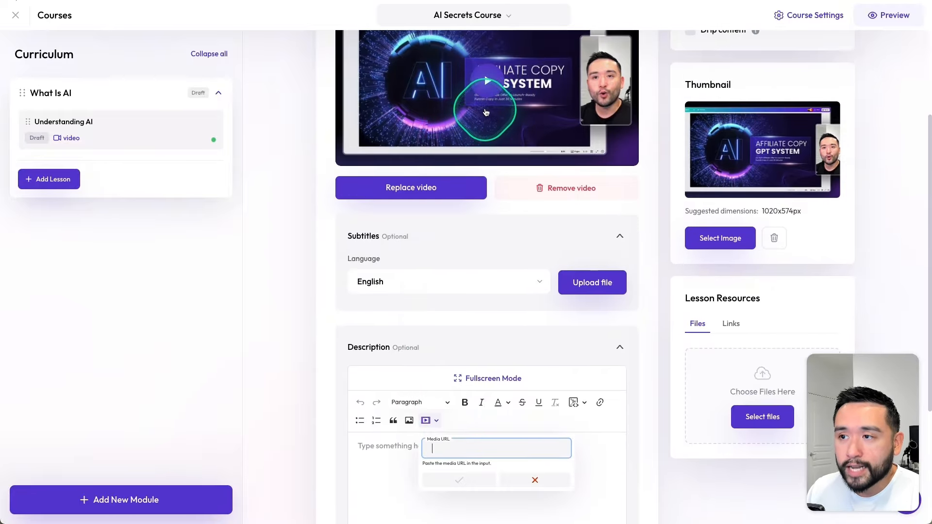
scroll(485, 113, down, 3)
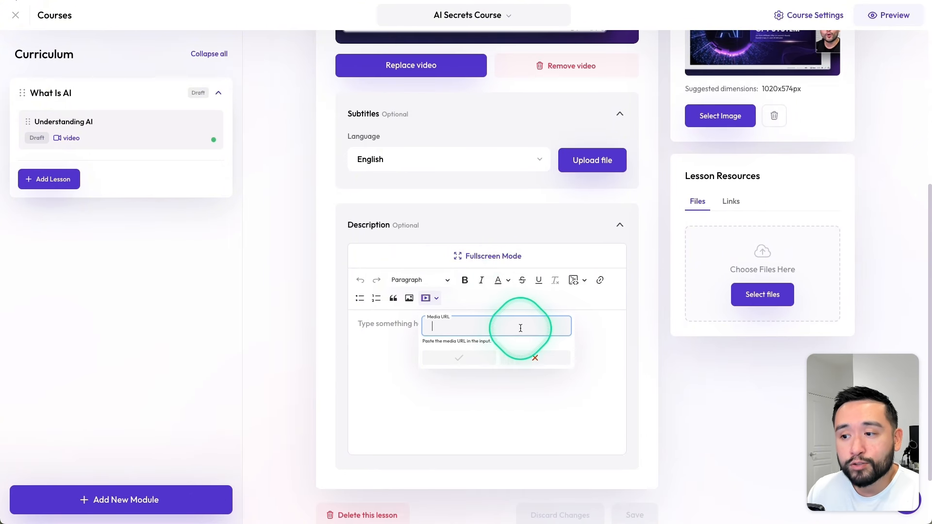
click(401, 336)
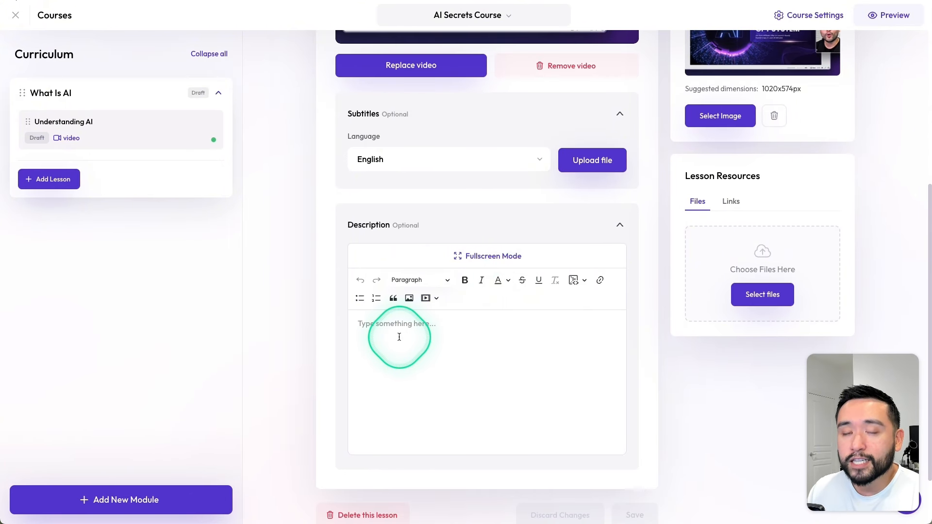
- Check the available lesson status options without changing the status
scroll(404, 337, up, 3)
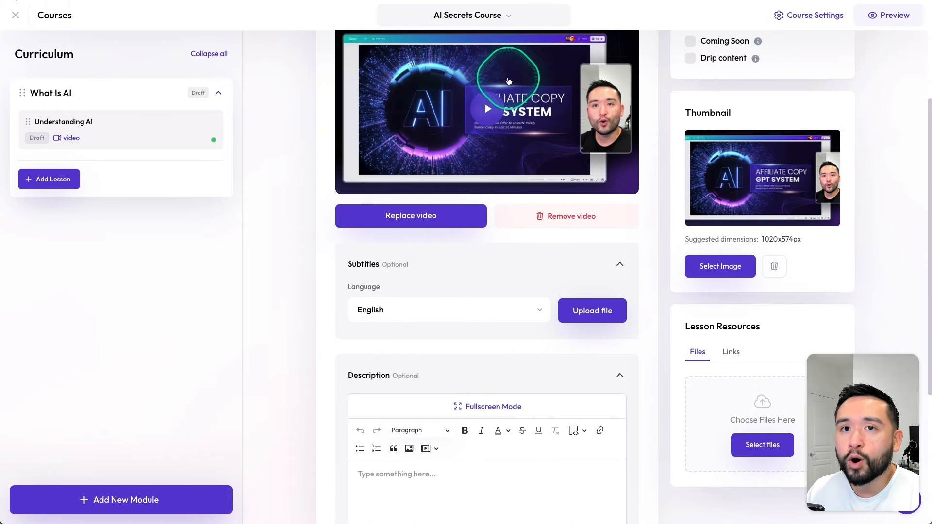
scroll(467, 93, up, 4)
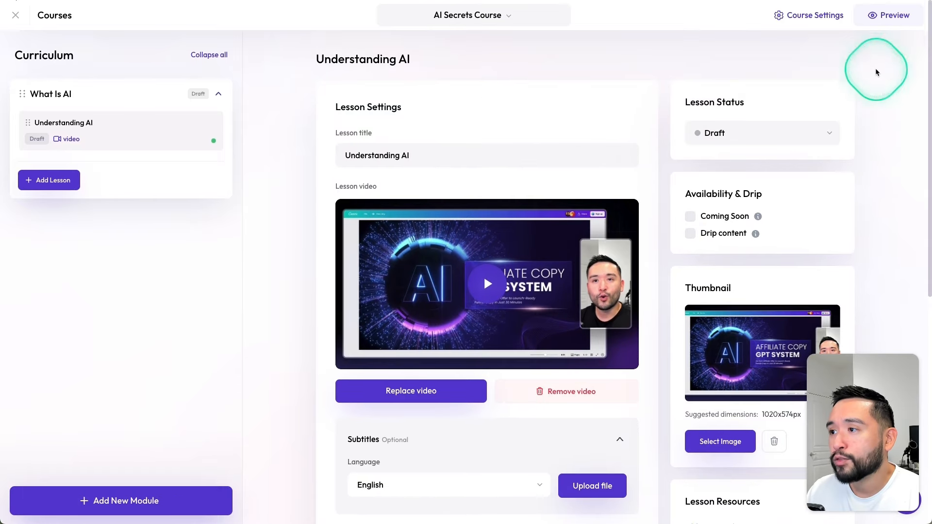
click(772, 132)
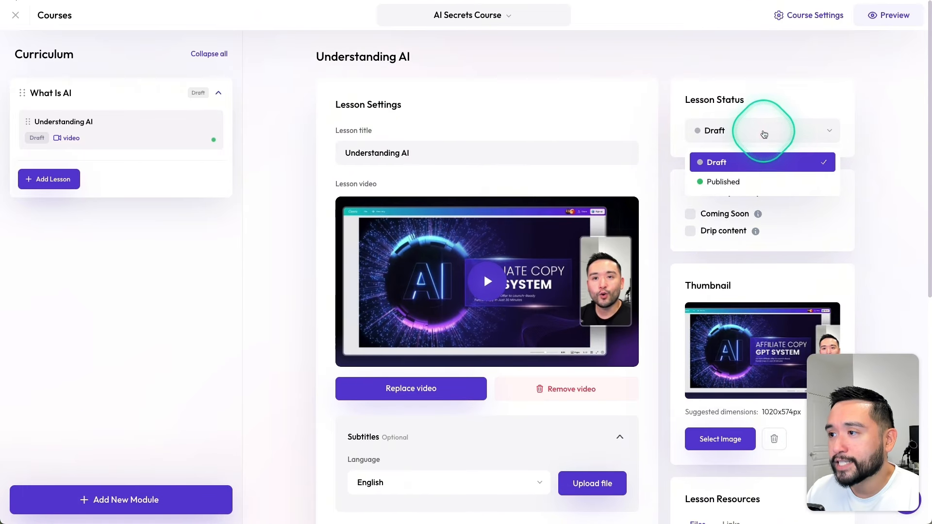
click(780, 92)
- Mark the Understanding AI lesson as Coming Soon and enable drip content using Drip after days with 1 day
scroll(747, 111, down, 1)
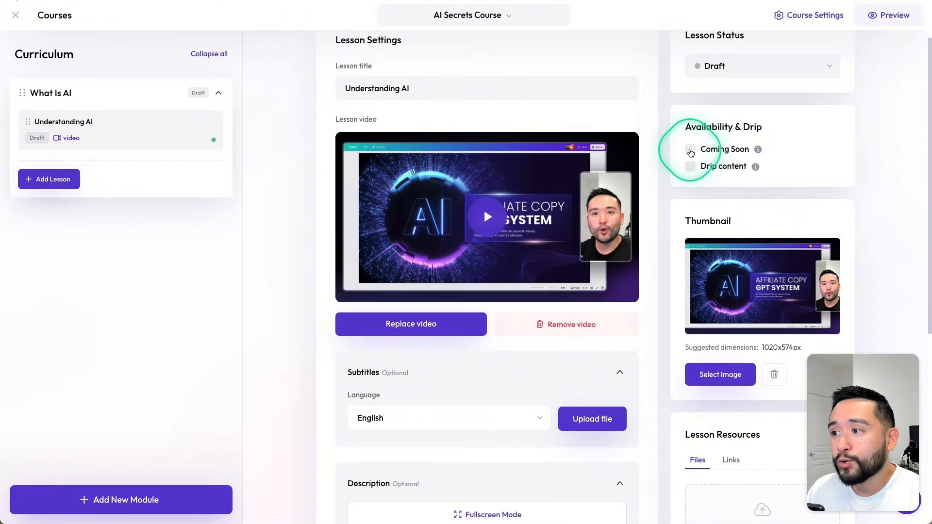
click(689, 150)
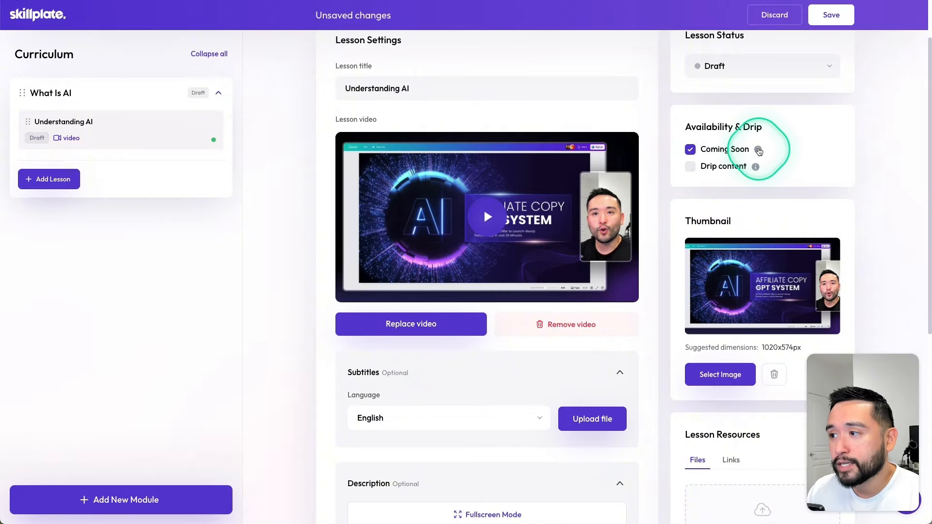
mouse_move(759, 151)
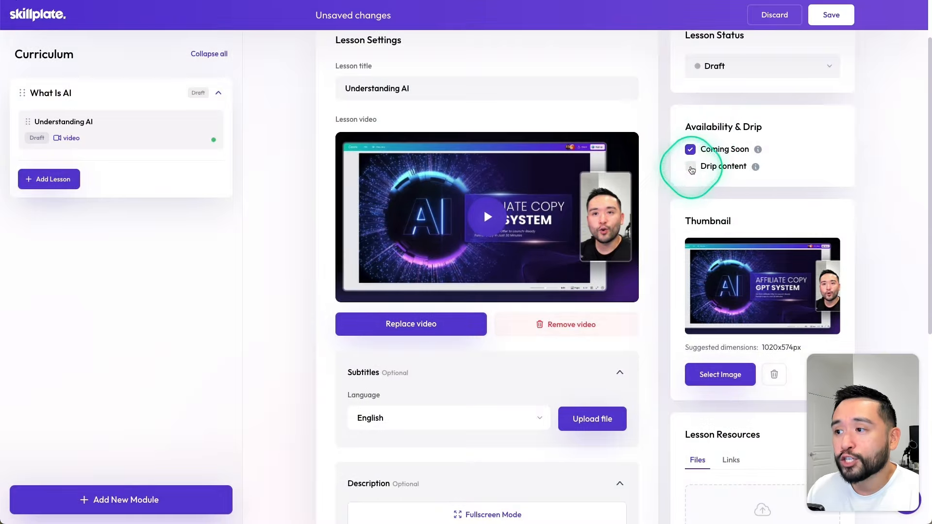
click(690, 166)
mouse_move(757, 168)
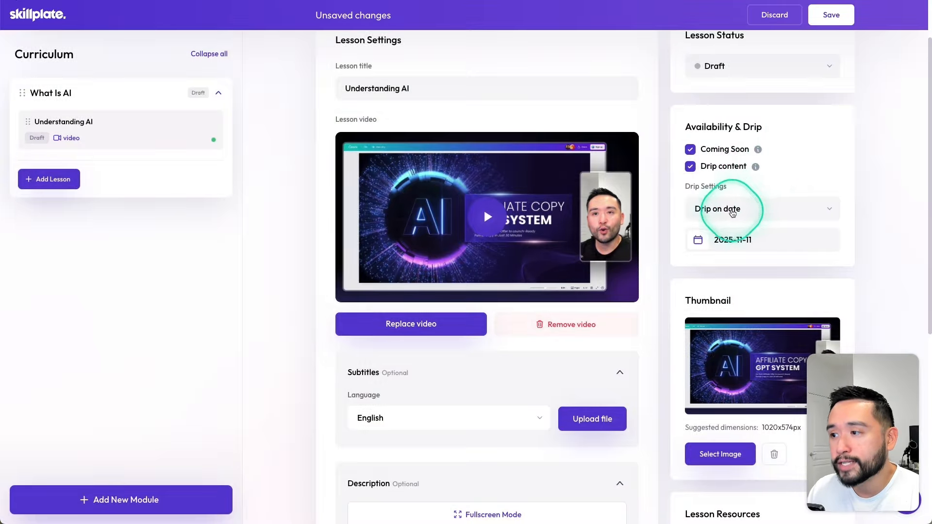
click(732, 208)
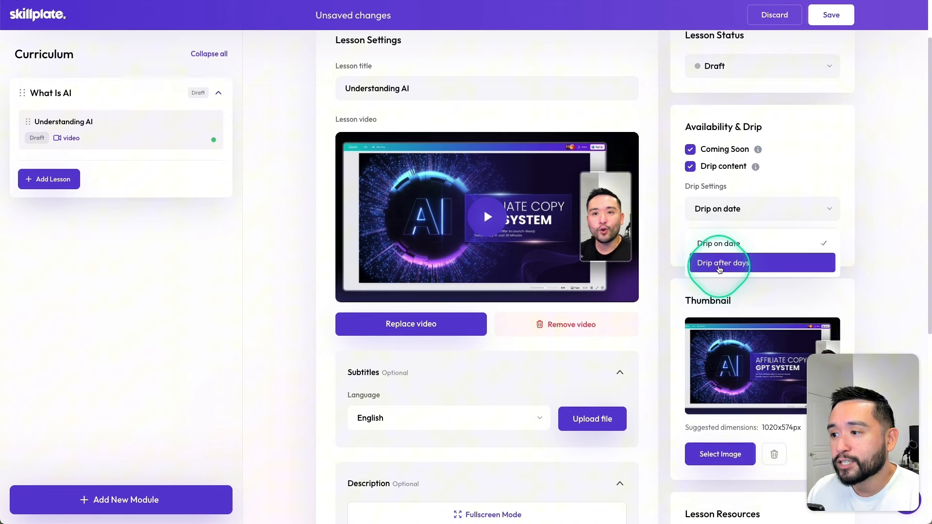
click(739, 263)
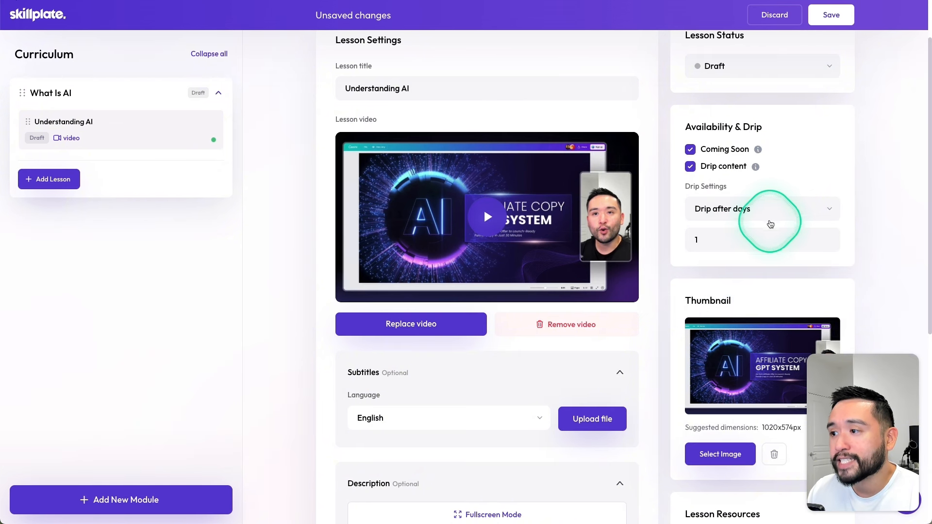
- Show the Links section of the lesson resources and save the lesson changes
scroll(773, 221, down, 4)
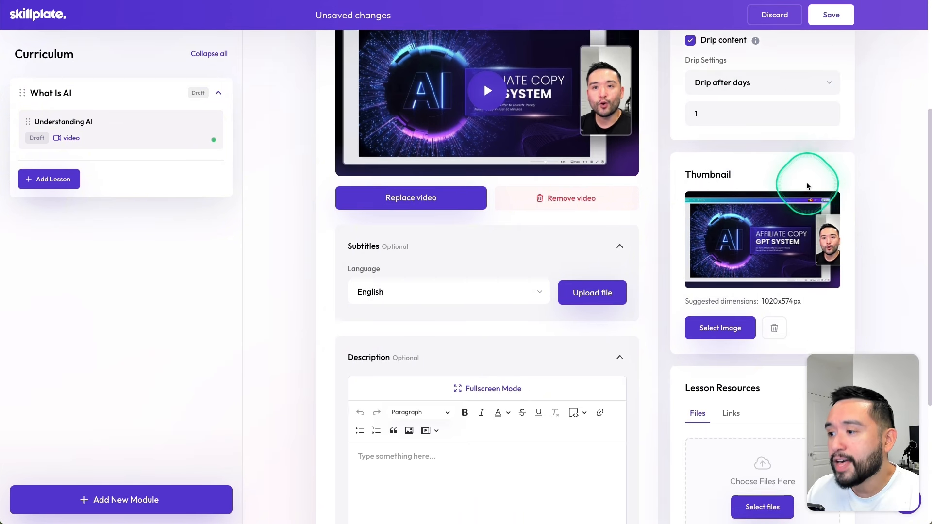
scroll(748, 195, down, 3)
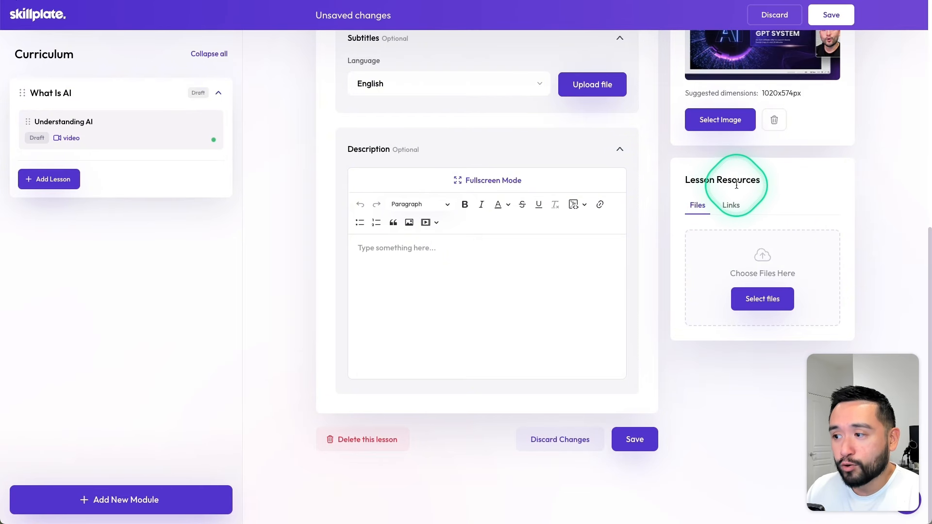
click(739, 207)
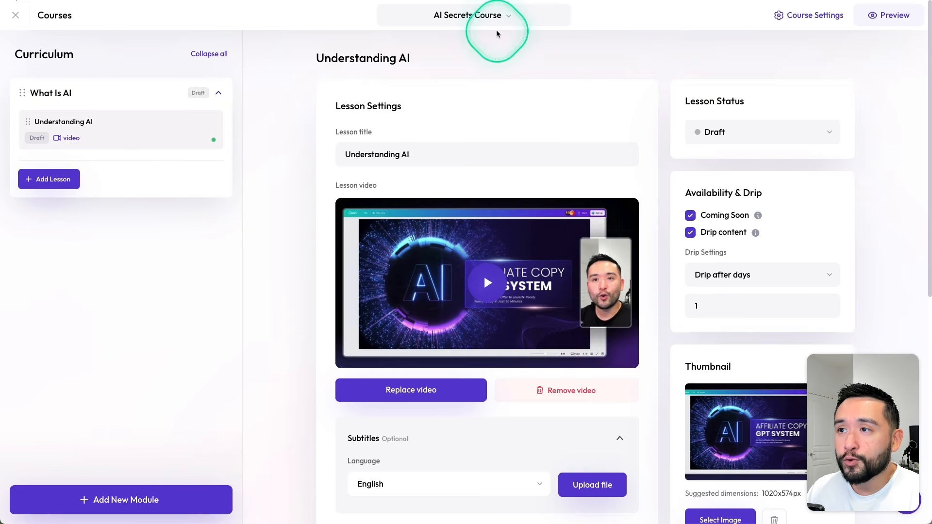
- Switch to The Affiliate Copy GPT System course and look through the modules in its curriculum
click(505, 16)
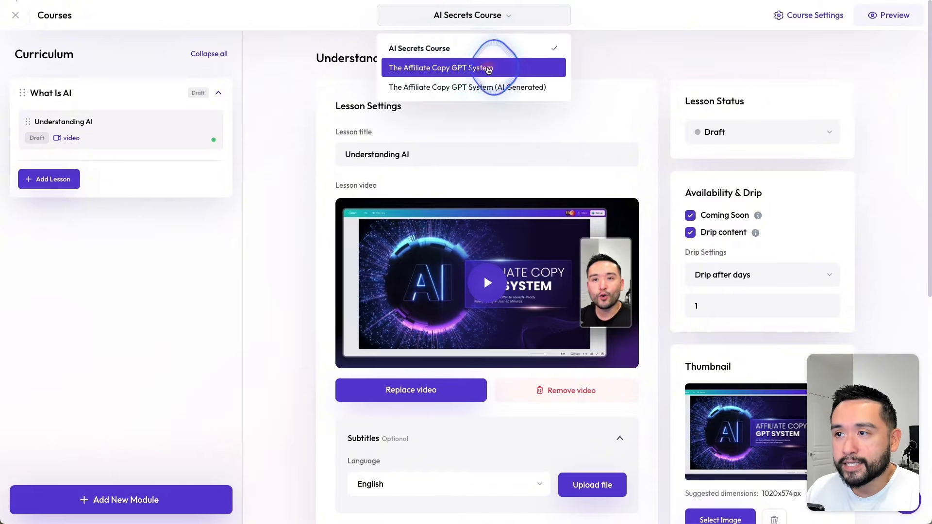
click(476, 68)
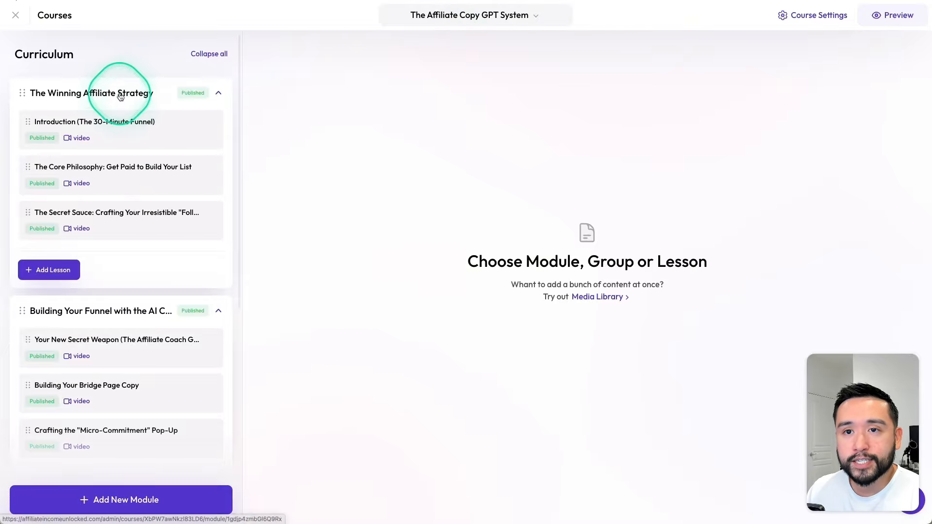
scroll(121, 92, down, 1)
scroll(100, 316, down, 6)
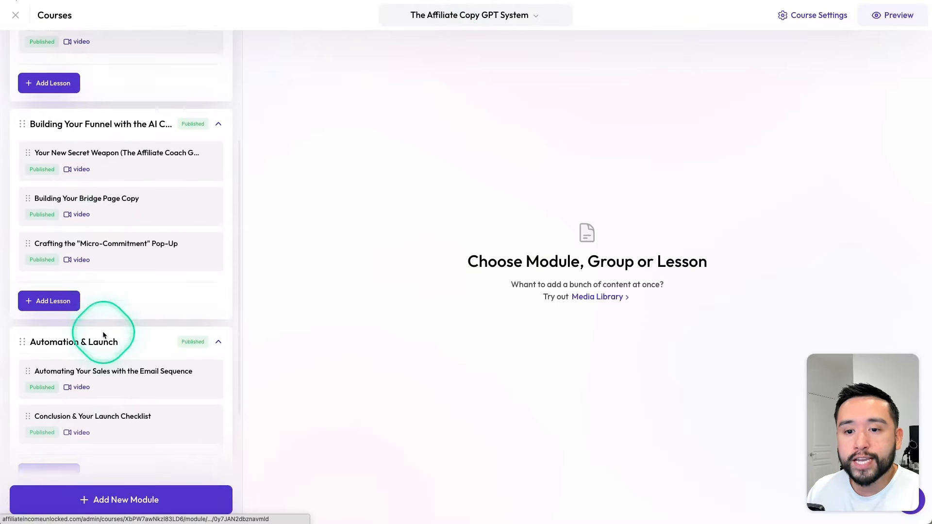
- Open The Core Philosophy: Get Paid to Build Your List lesson and review its video, subtitle and description settings
scroll(98, 186, up, 3)
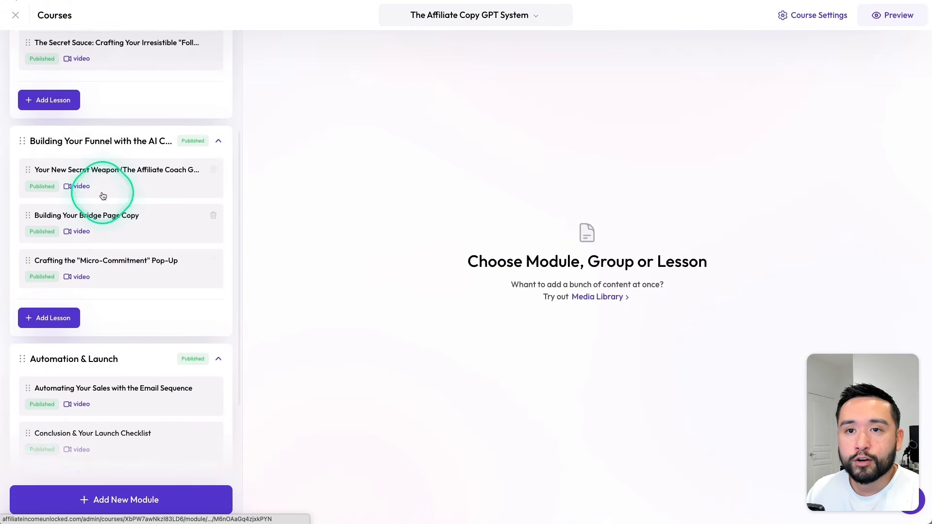
scroll(97, 189, up, 4)
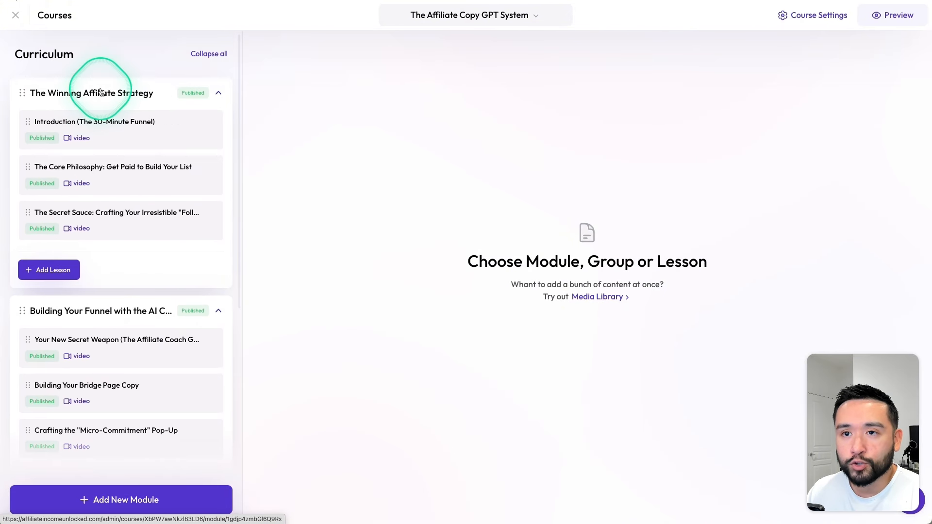
click(103, 164)
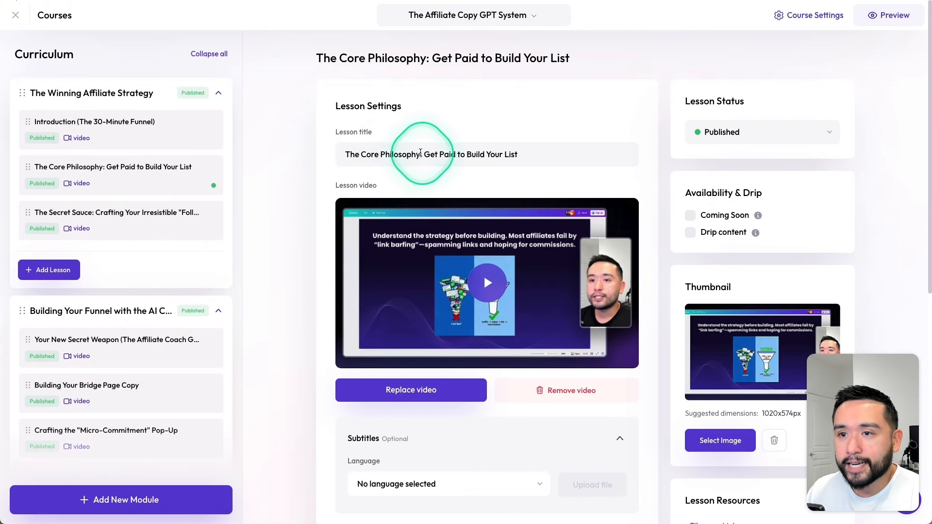
scroll(354, 131, down, 4)
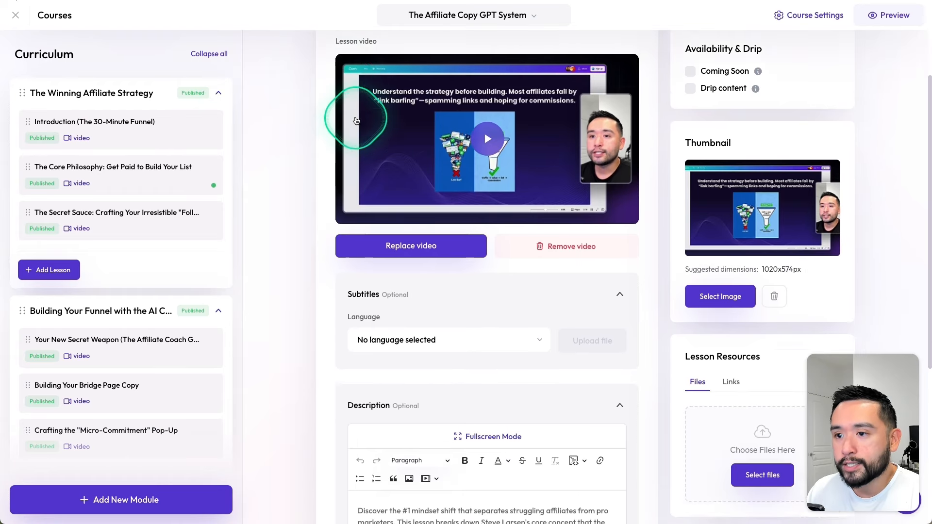
scroll(437, 168, down, 4)
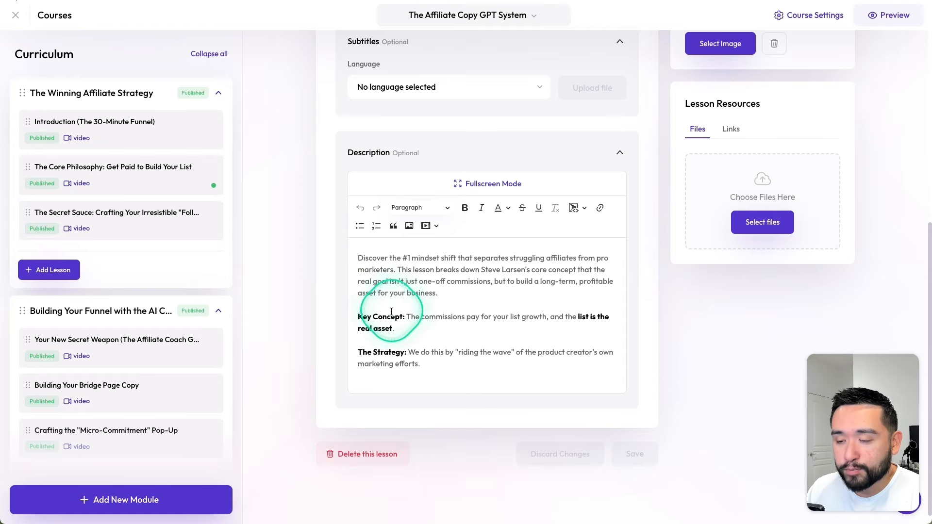
drag(405, 320, 356, 317)
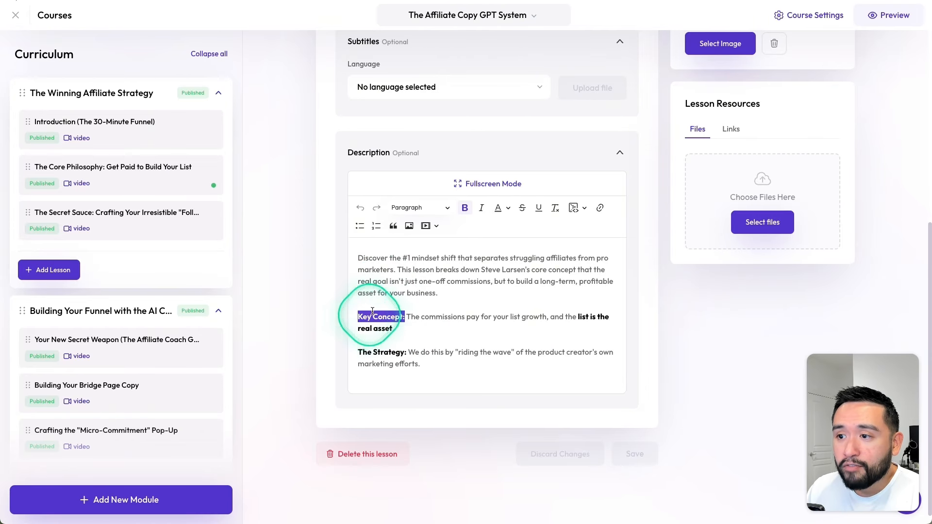
click(519, 281)
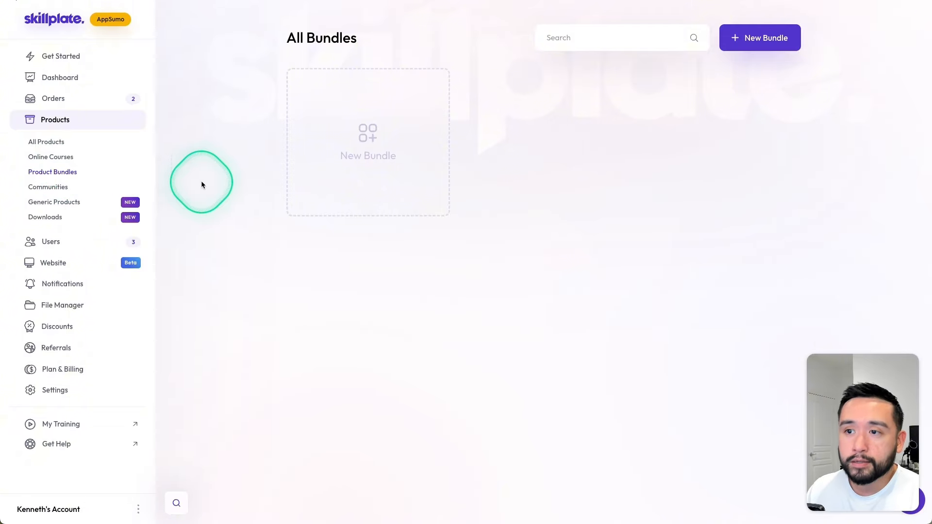
- Create a new product bundle named AI Bundle
click(355, 146)
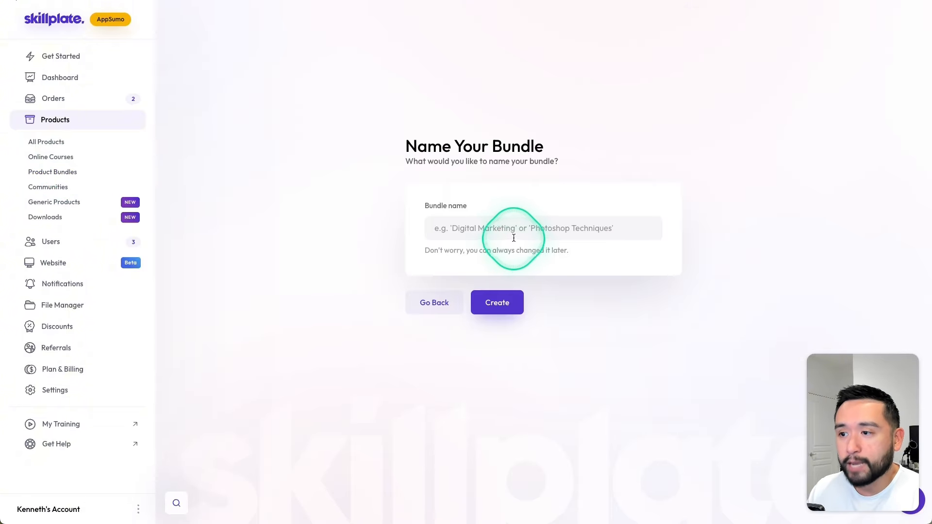
click(499, 302)
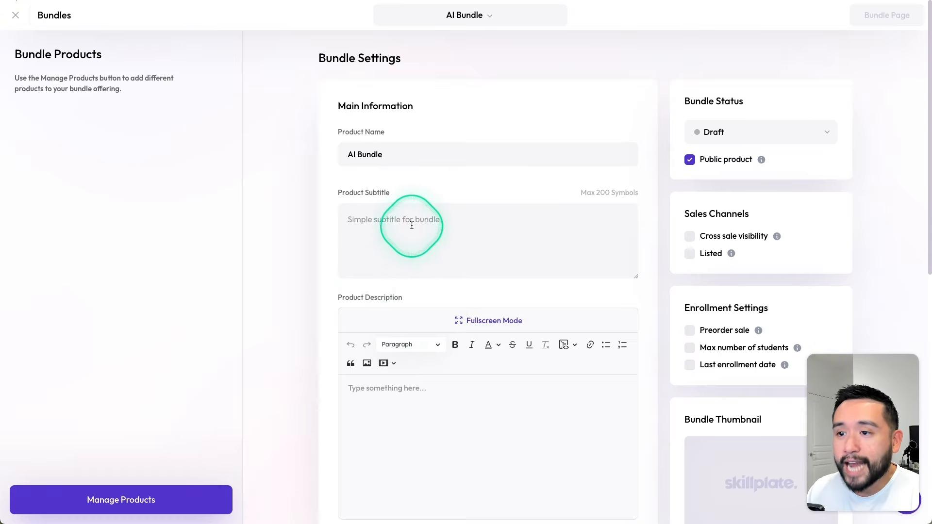
- Look through the AI Bundle settings, from the main information and thumbnail to the pricing options and landing page
scroll(431, 228, down, 2)
scroll(432, 242, down, 5)
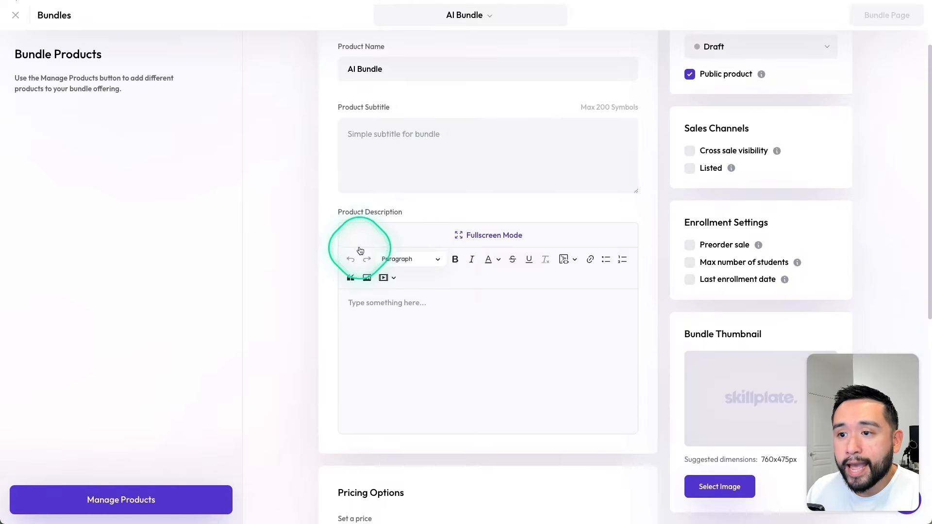
scroll(453, 261, down, 2)
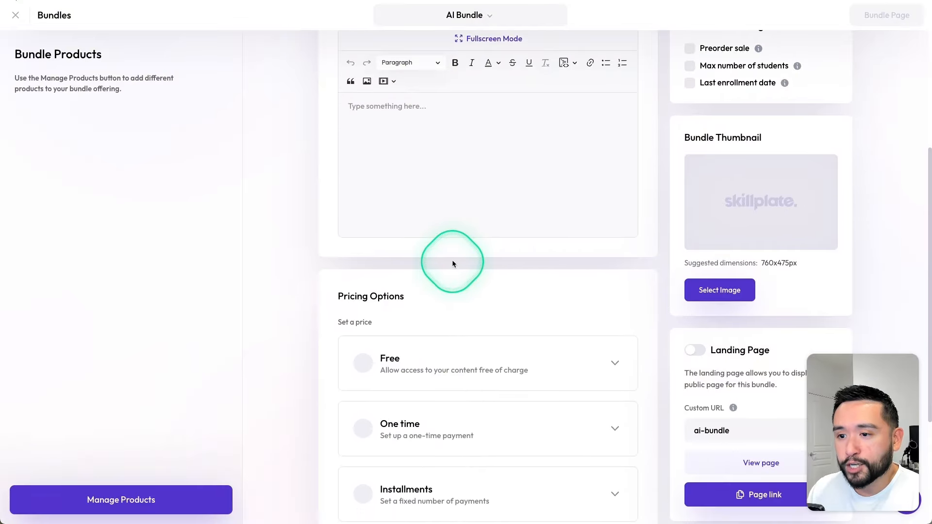
scroll(452, 260, down, 1)
scroll(452, 264, down, 1)
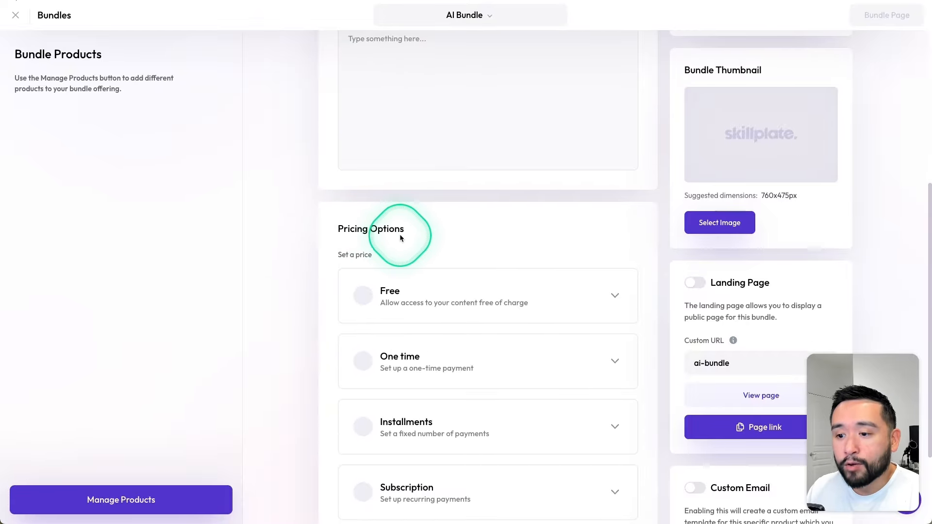
scroll(401, 237, down, 1)
scroll(399, 238, down, 1)
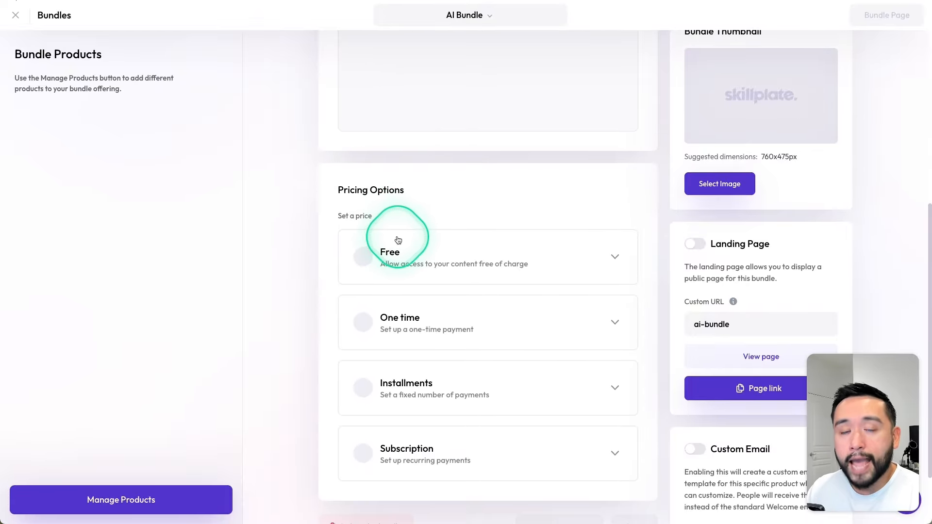
scroll(407, 233, down, 2)
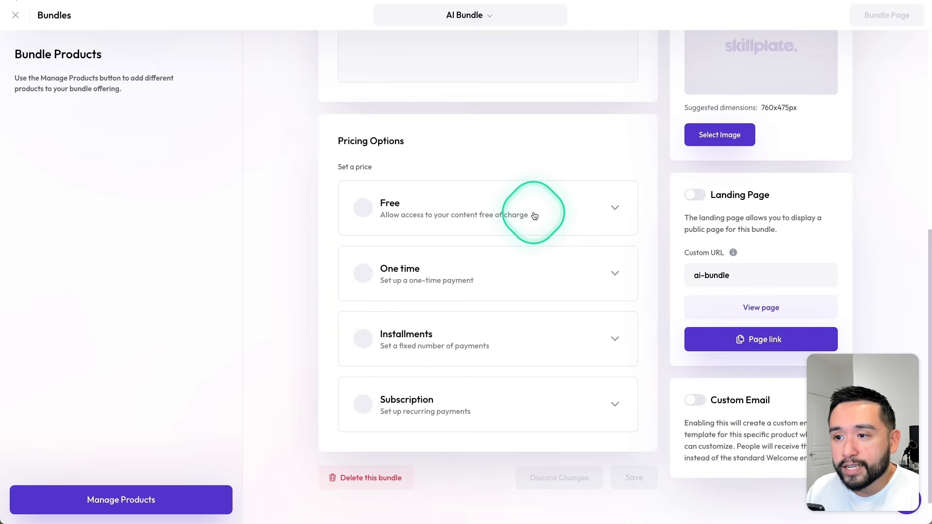
- Examine the plan fields of the bundle's Free and One time pricing options
click(590, 211)
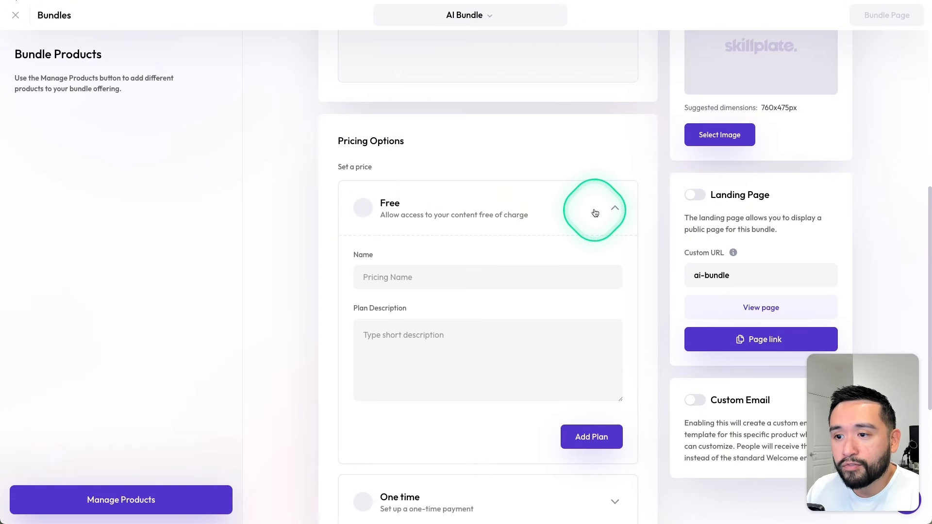
scroll(604, 194, down, 1)
click(612, 185)
click(614, 253)
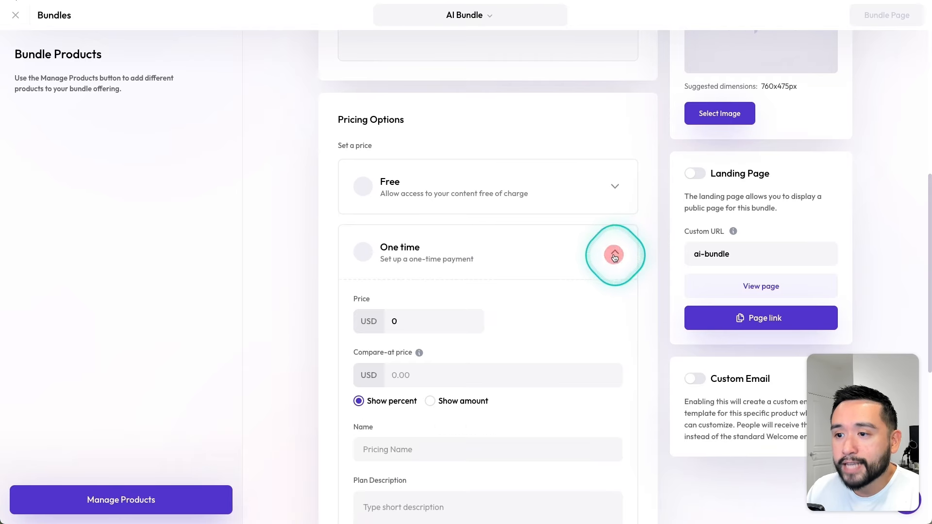
scroll(614, 255, down, 6)
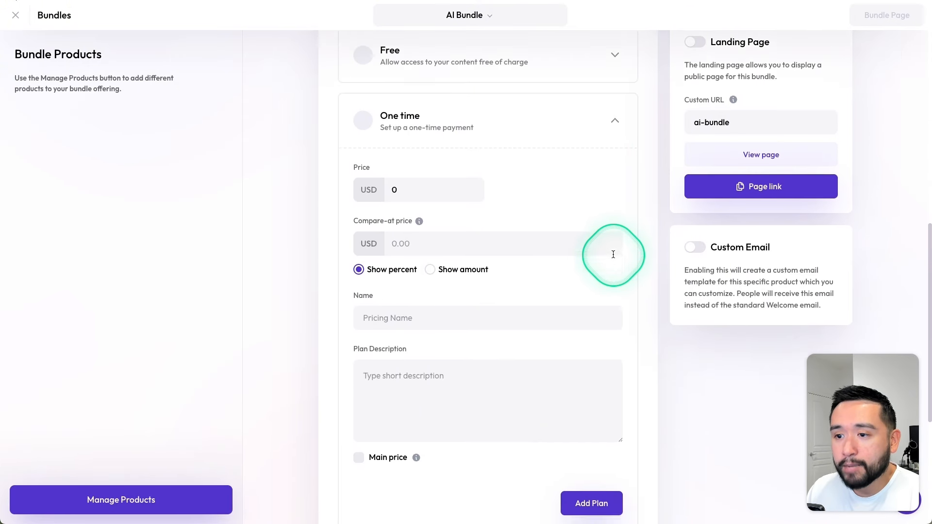
scroll(613, 255, down, 2)
- Examine the bundle's Installments pricing fields, including number of payments, failed payment retries and frequency
click(584, 312)
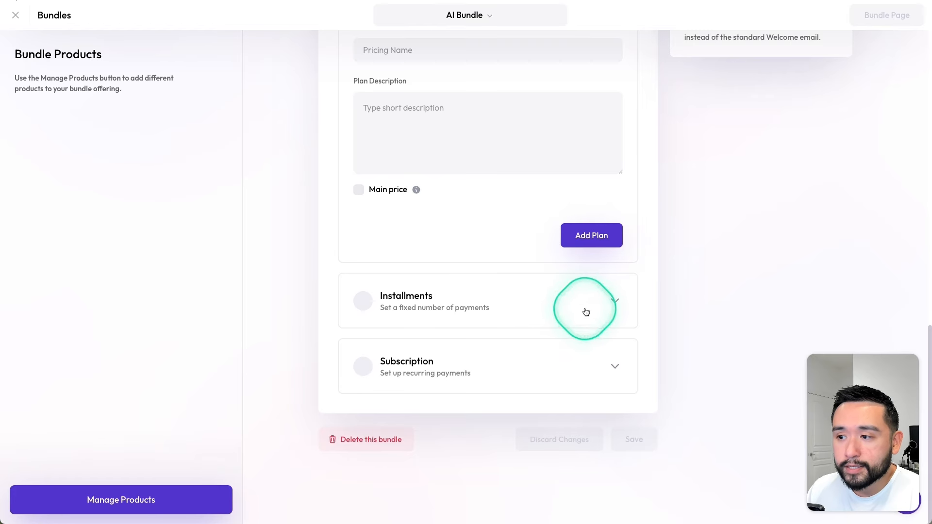
scroll(486, 315, down, 4)
scroll(463, 319, down, 1)
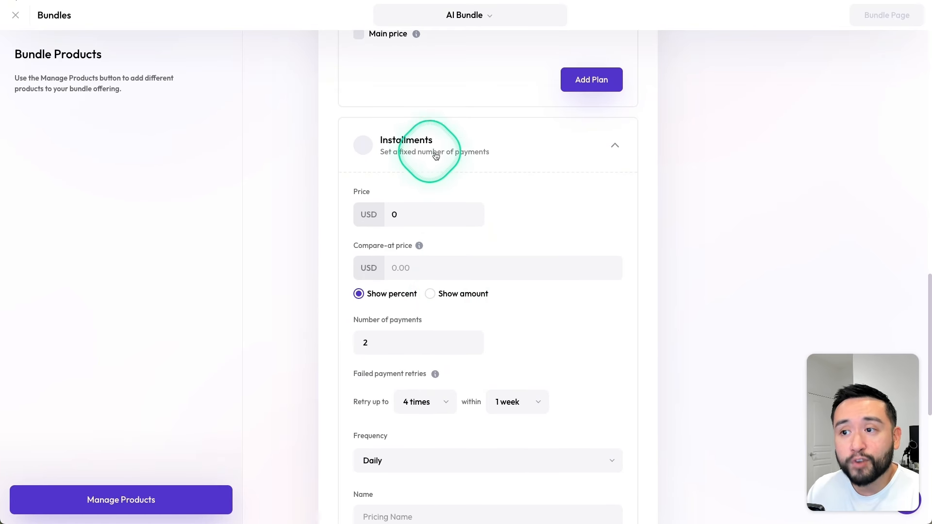
scroll(413, 218, down, 1)
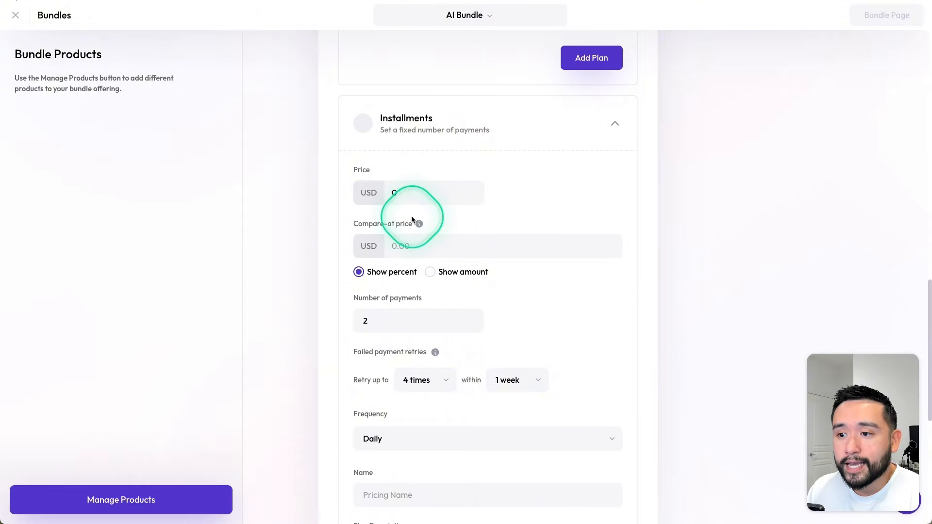
scroll(410, 214, down, 1)
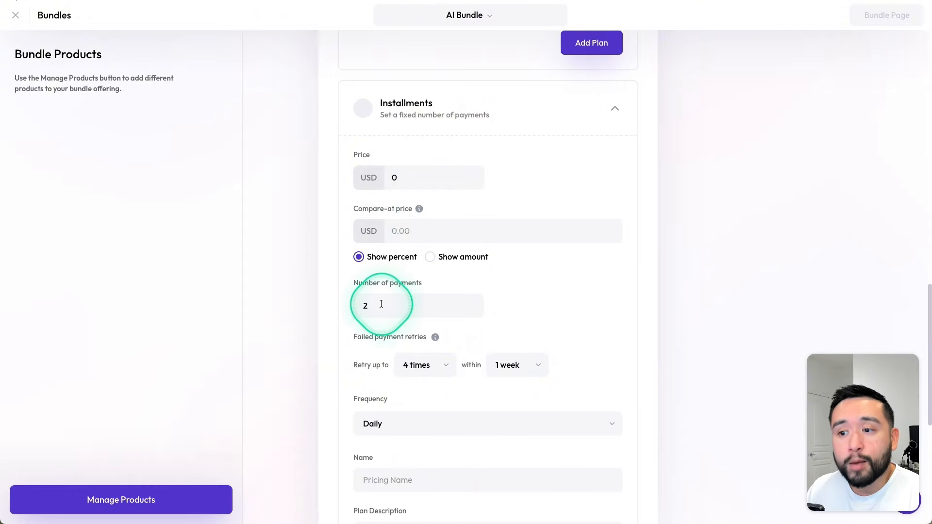
scroll(383, 291, down, 1)
scroll(412, 282, down, 5)
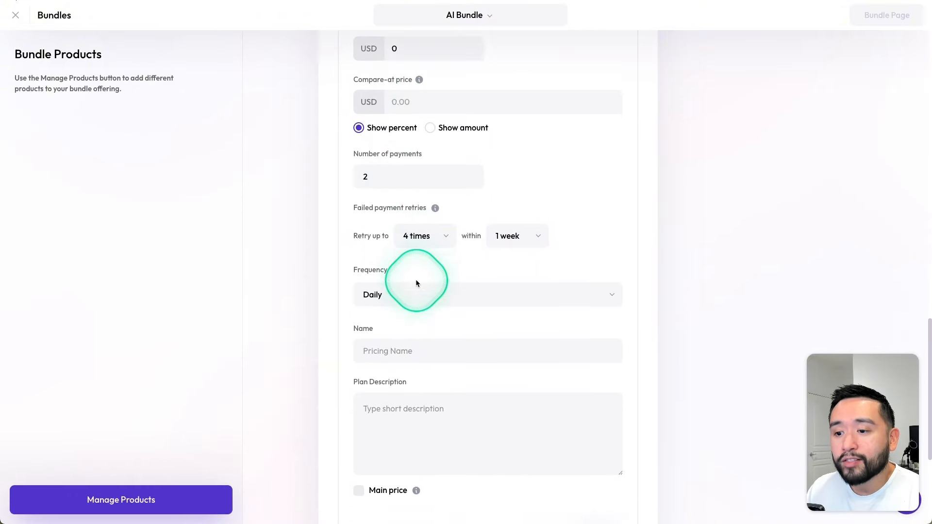
scroll(416, 282, down, 8)
- Examine the bundle's Subscription pricing fields and the available billing frequencies without changing the selection
click(448, 377)
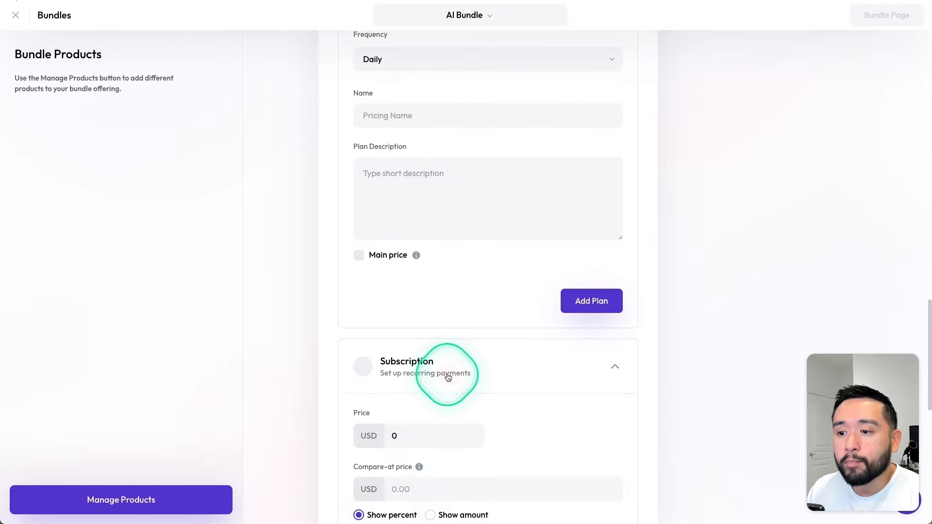
scroll(448, 375, down, 7)
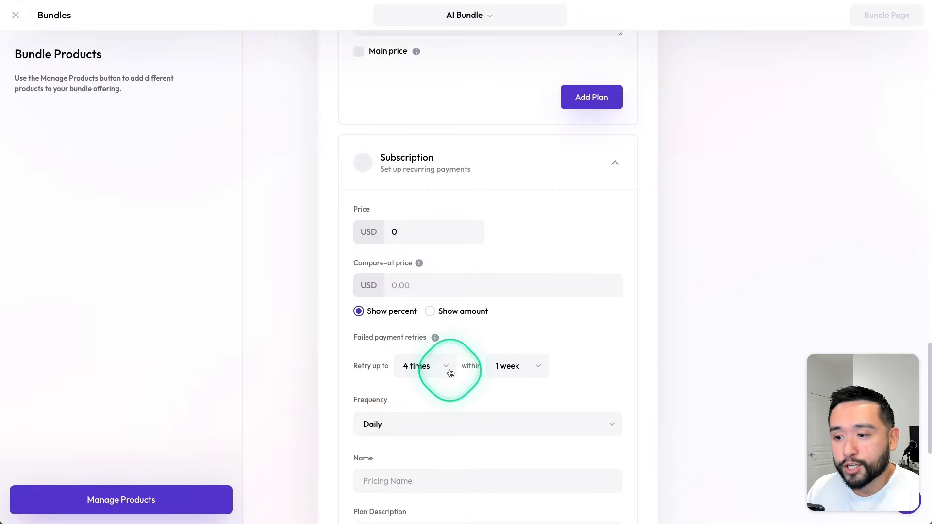
scroll(450, 373, down, 5)
click(473, 274)
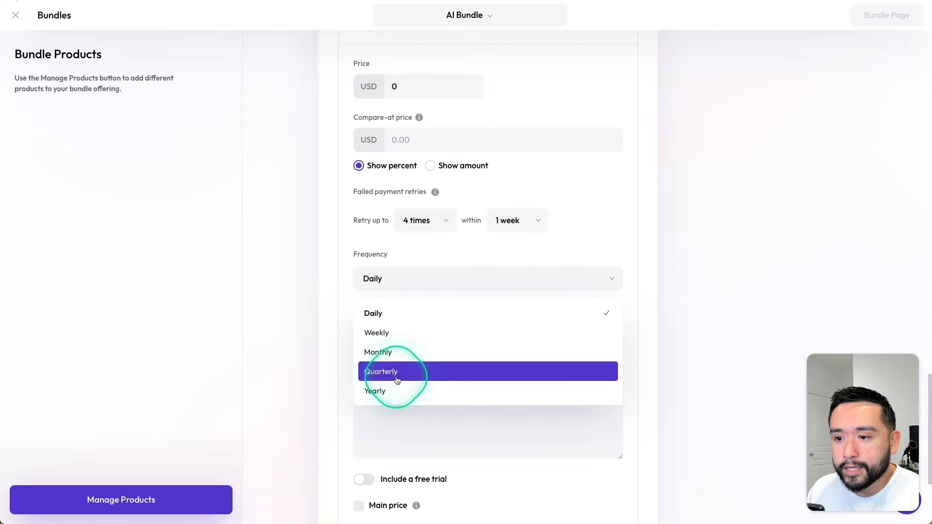
scroll(384, 384, down, 1)
click(343, 340)
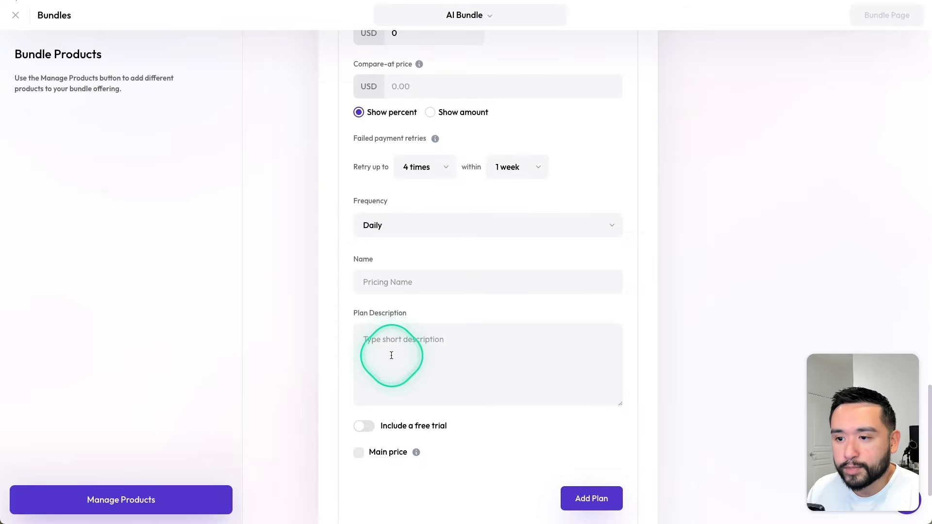
scroll(391, 354, down, 3)
scroll(495, 317, down, 2)
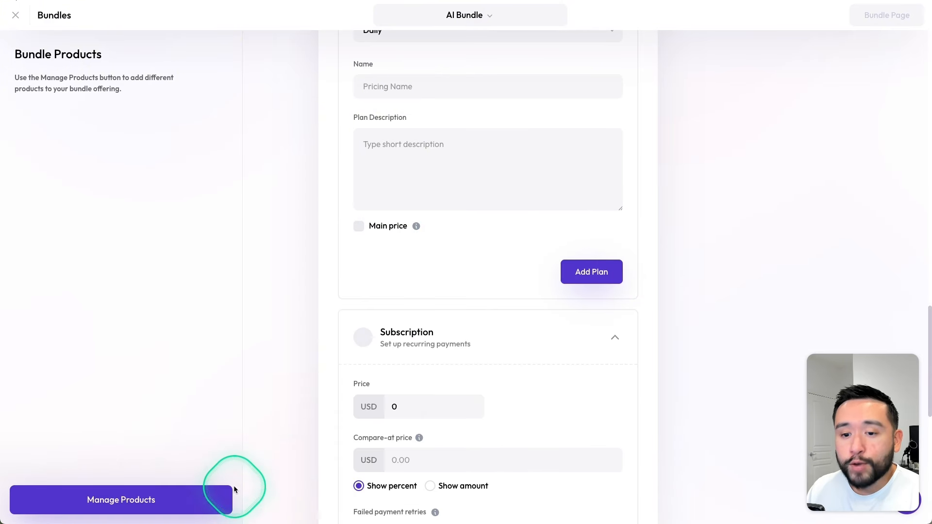
- Add The Affiliate Copy GPT System and AI Secrets Course to the AI Bundle and return to the bundles list
click(141, 500)
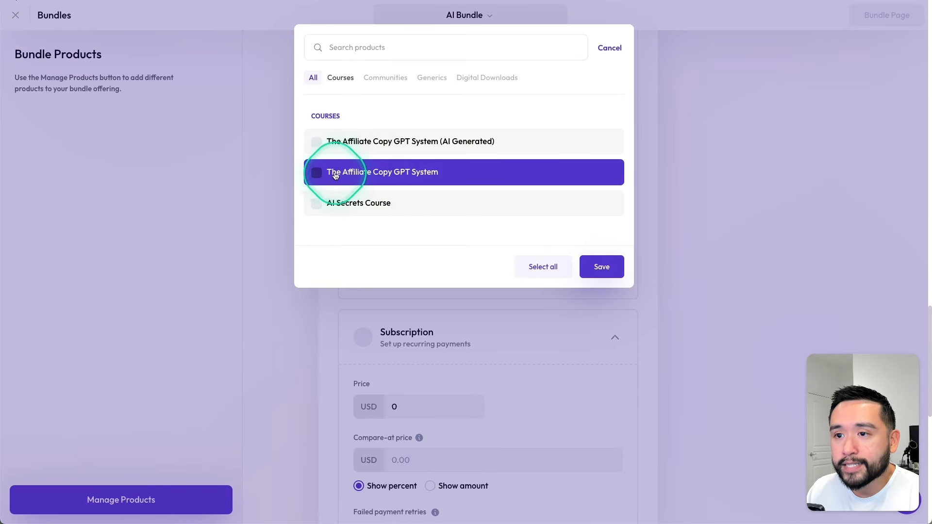
click(318, 173)
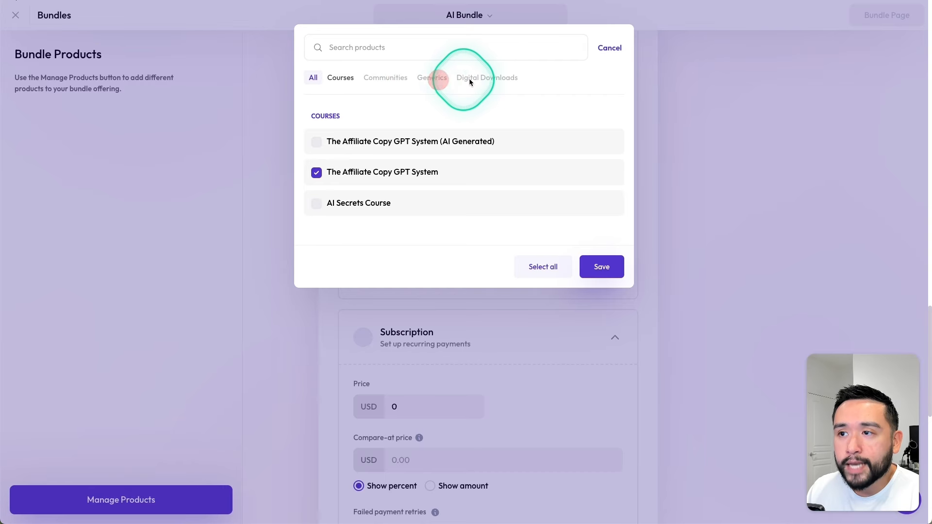
click(318, 204)
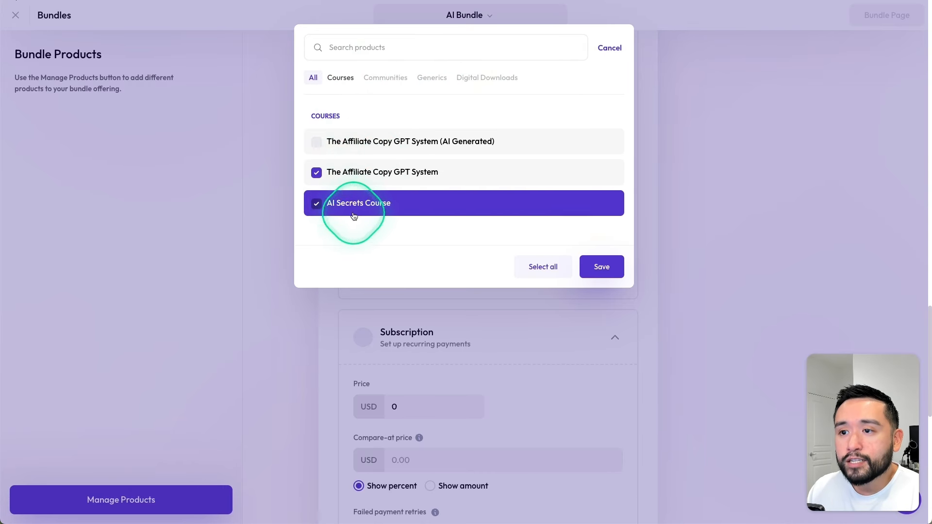
click(605, 265)
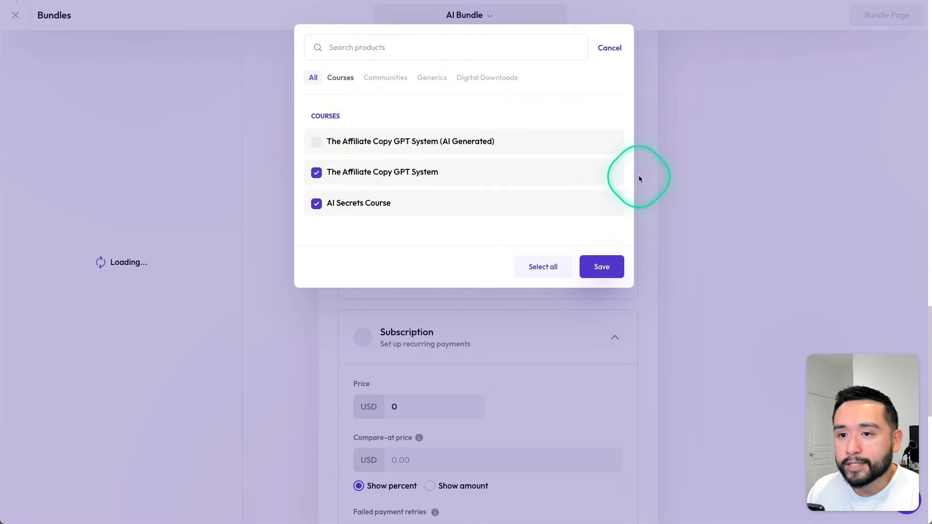
scroll(364, 204, up, 3)
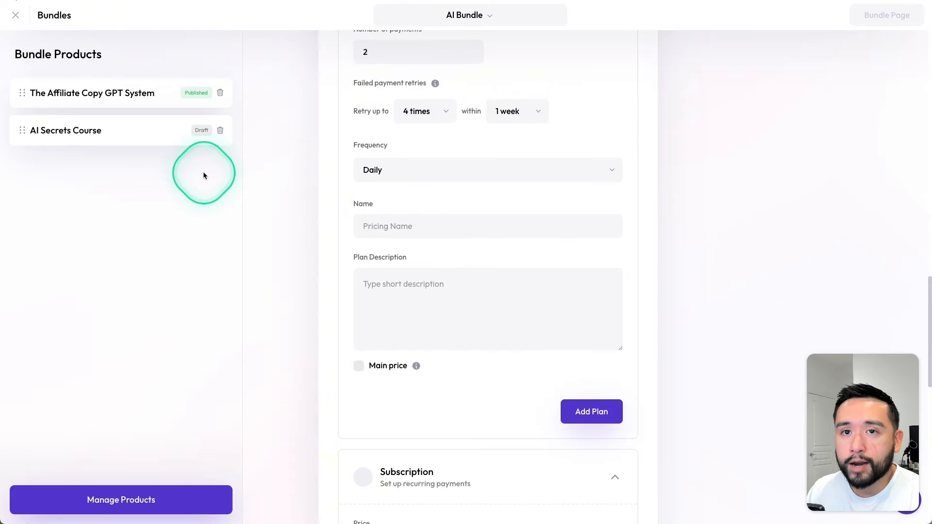
scroll(404, 176, up, 20)
scroll(419, 172, up, 7)
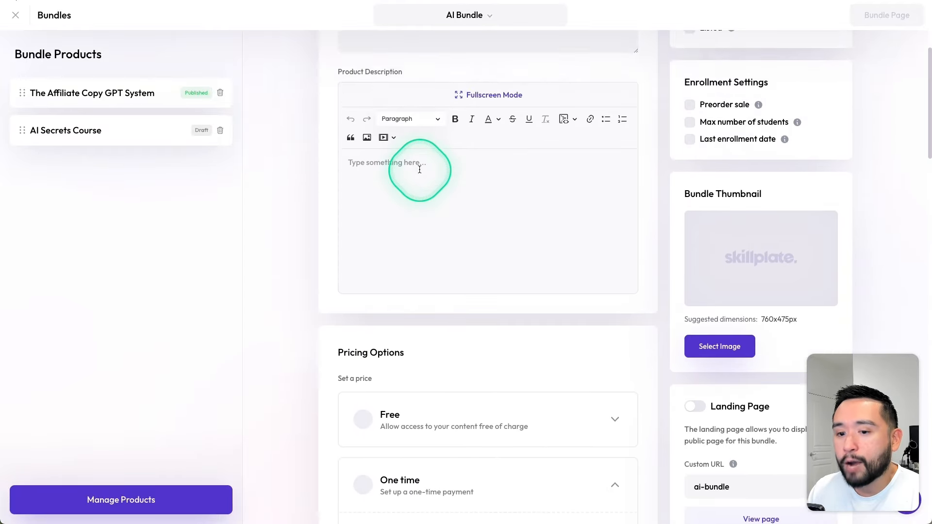
key(Escape)
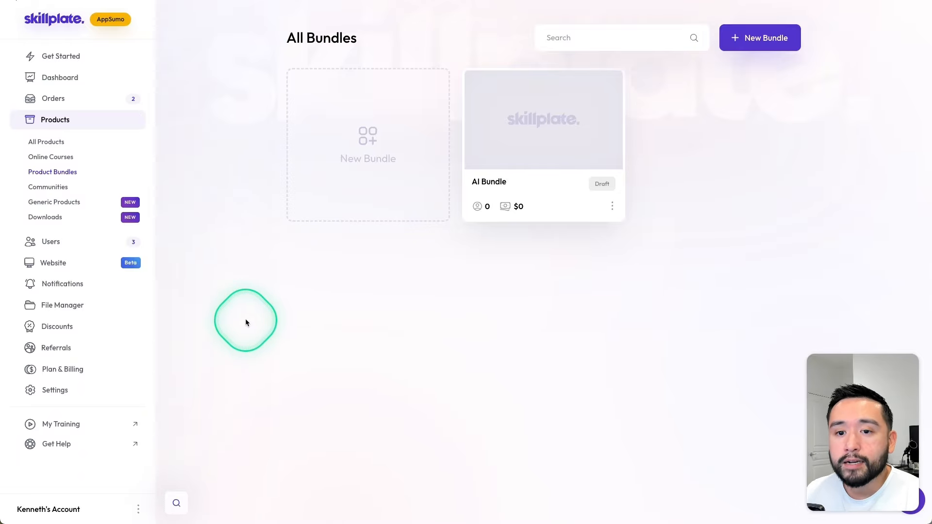
- Start a new discount with the code FREE and set it to a 100 percent Percentage reduction
click(90, 338)
text(F)
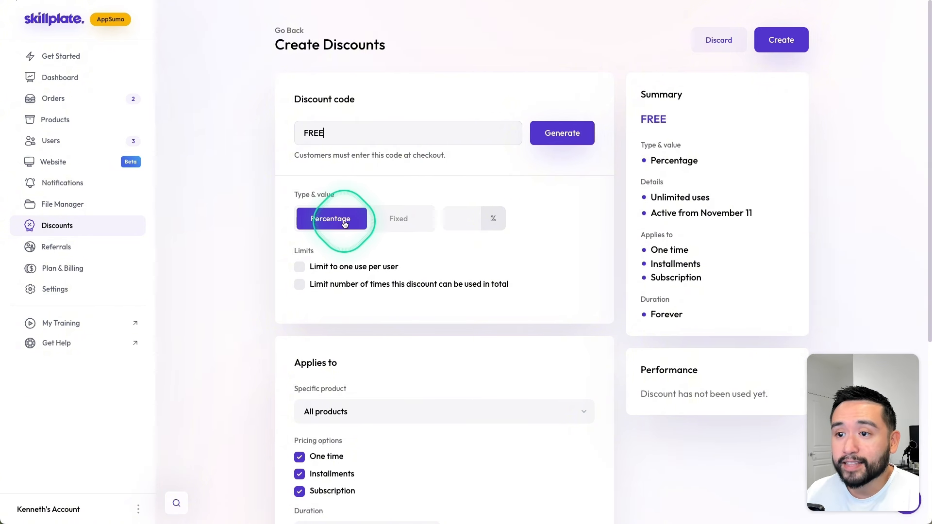
text(REE)
scroll(344, 225, down, 1)
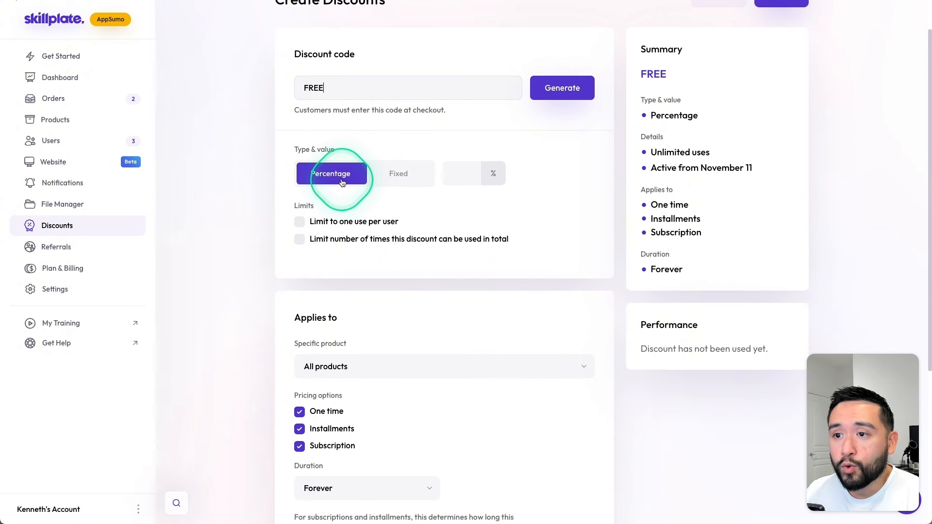
click(411, 177)
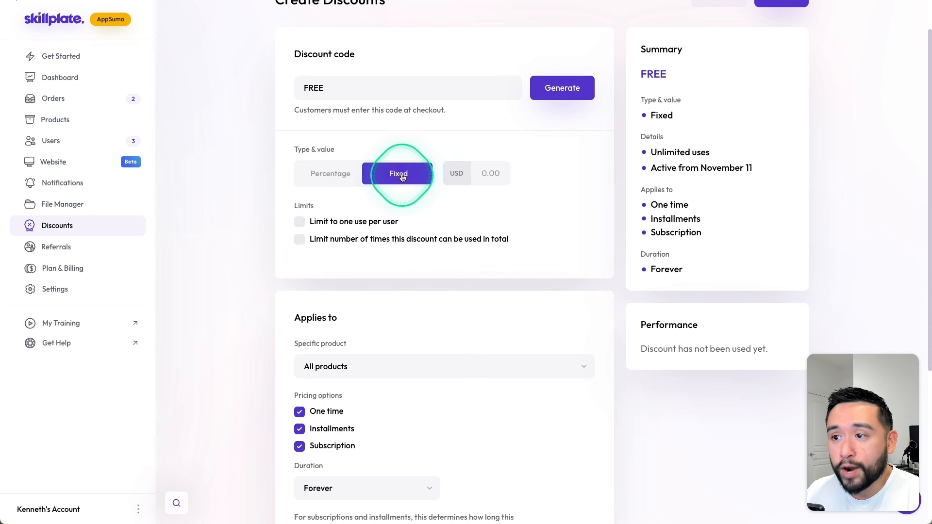
click(329, 177)
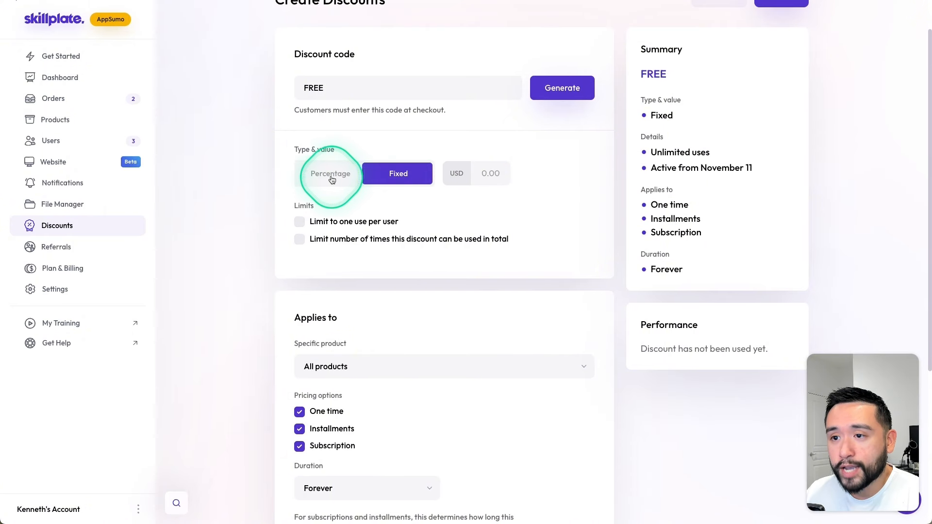
text(100)
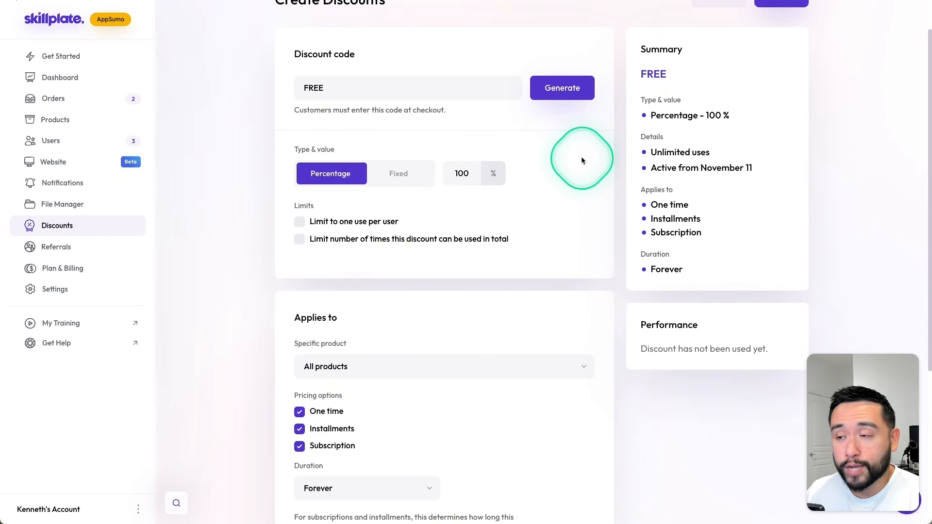
- Examine the discount's limits, specific product choices, pricing options, duration choices and active dates without changing the selections
scroll(556, 161, down, 1)
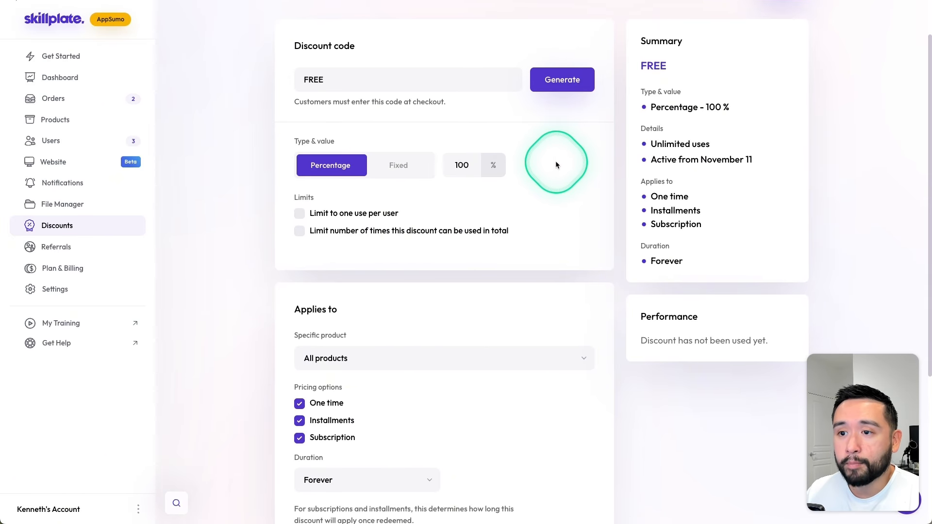
scroll(319, 213, down, 5)
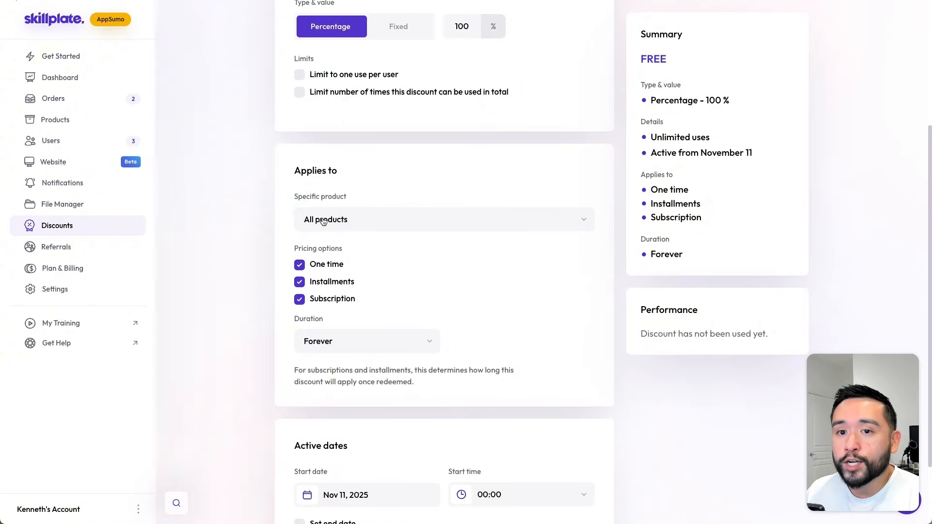
click(324, 221)
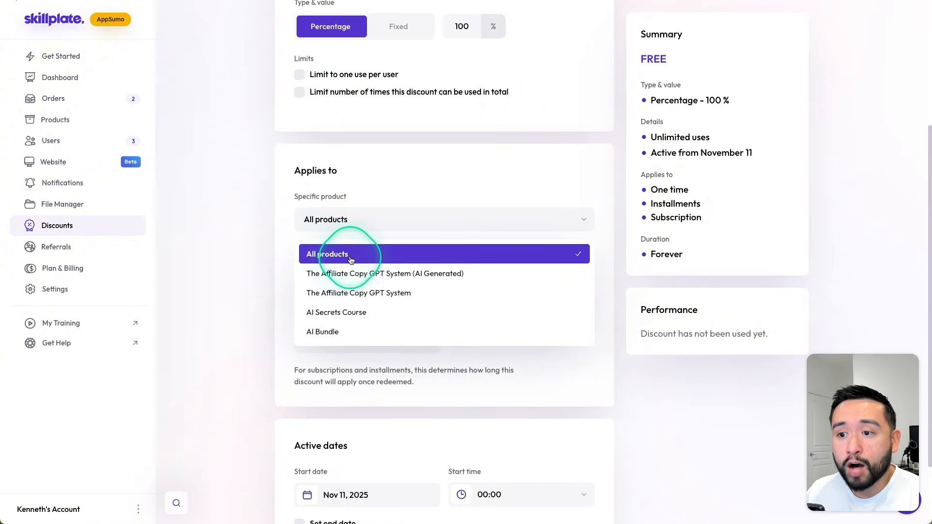
click(384, 204)
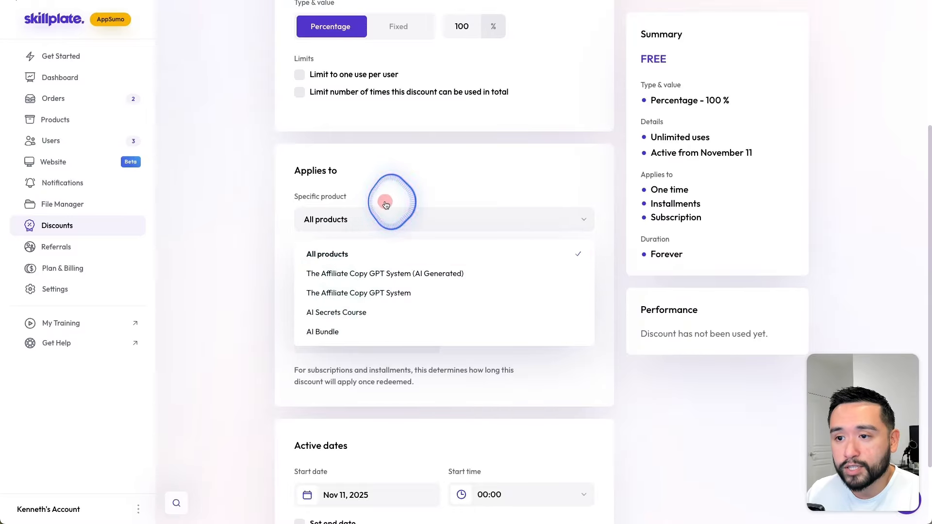
scroll(385, 202, down, 2)
click(362, 257)
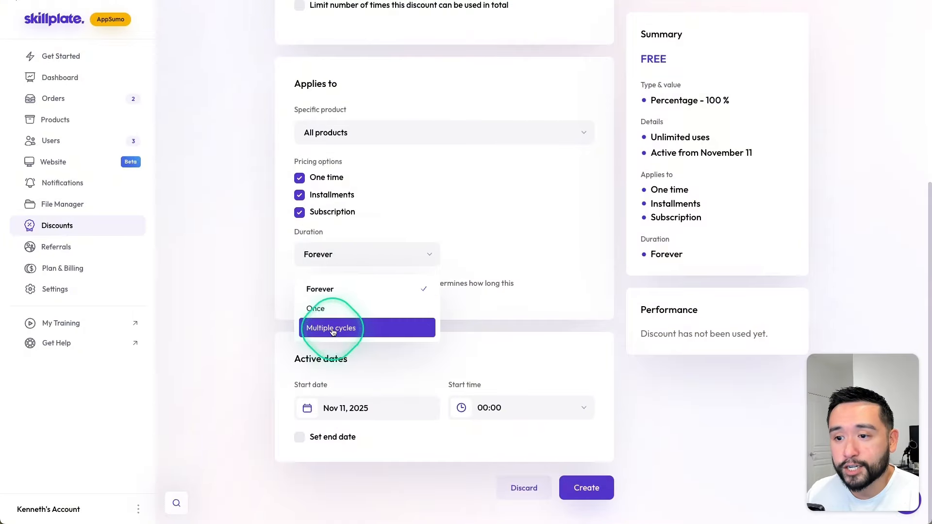
click(369, 289)
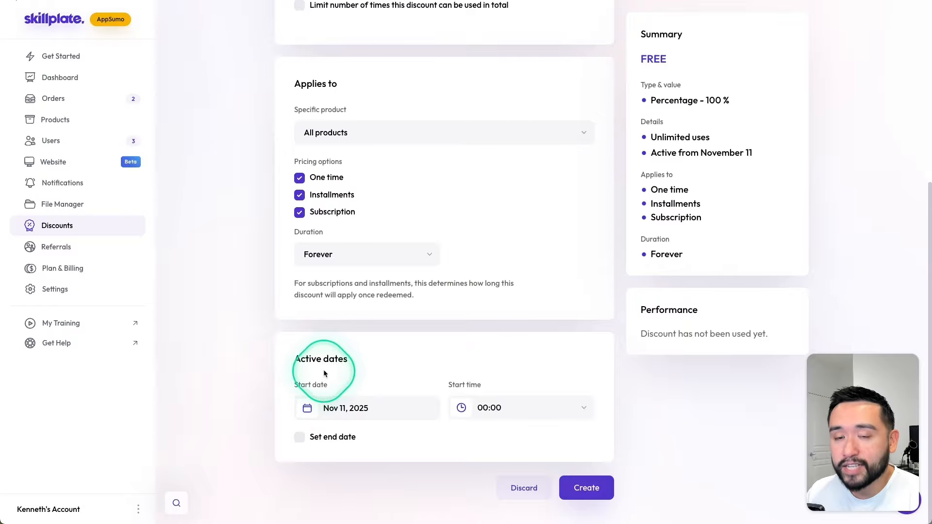
scroll(515, 367, up, 1)
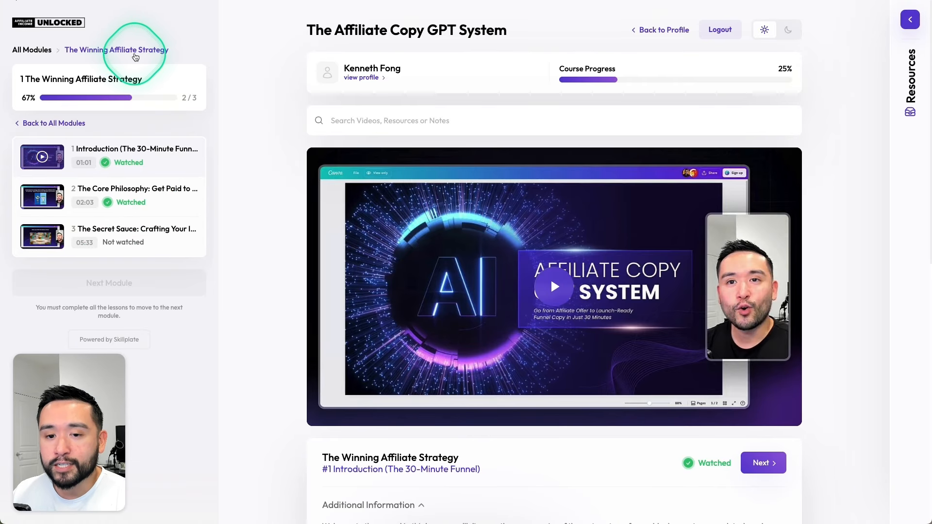
- Examine The Affiliate Copy GPT System course player, including the course title, progress bar and the first lesson's Additional Information
drag(307, 30, 505, 31)
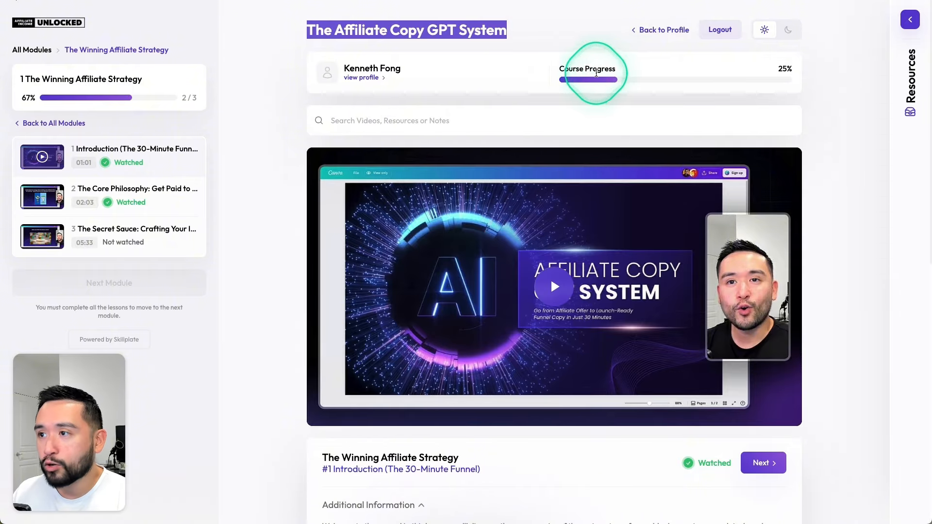
scroll(596, 73, down, 2)
scroll(592, 49, down, 2)
scroll(639, 75, up, 4)
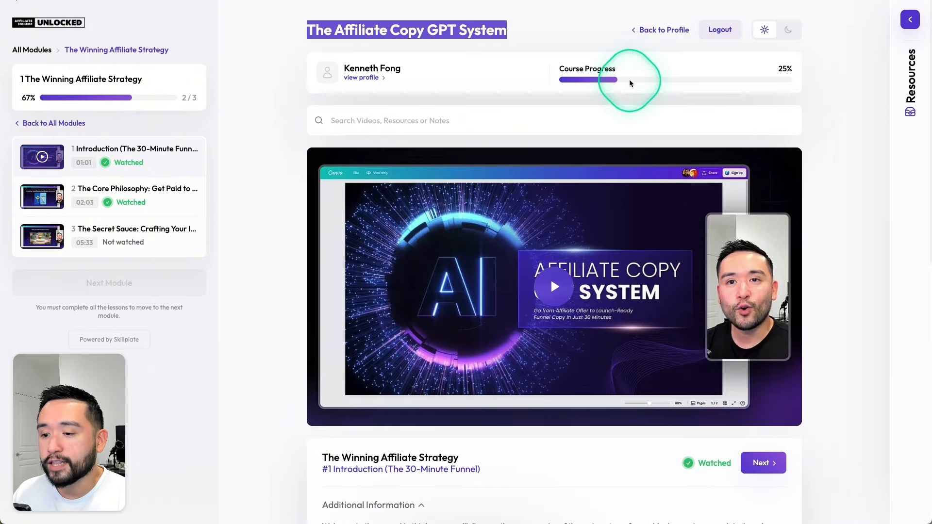
scroll(615, 79, down, 2)
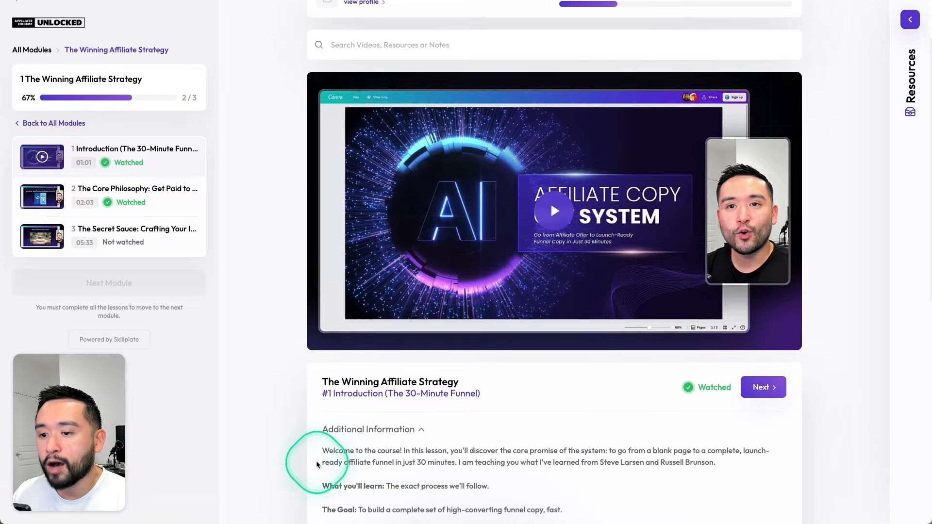
drag(321, 456, 505, 487)
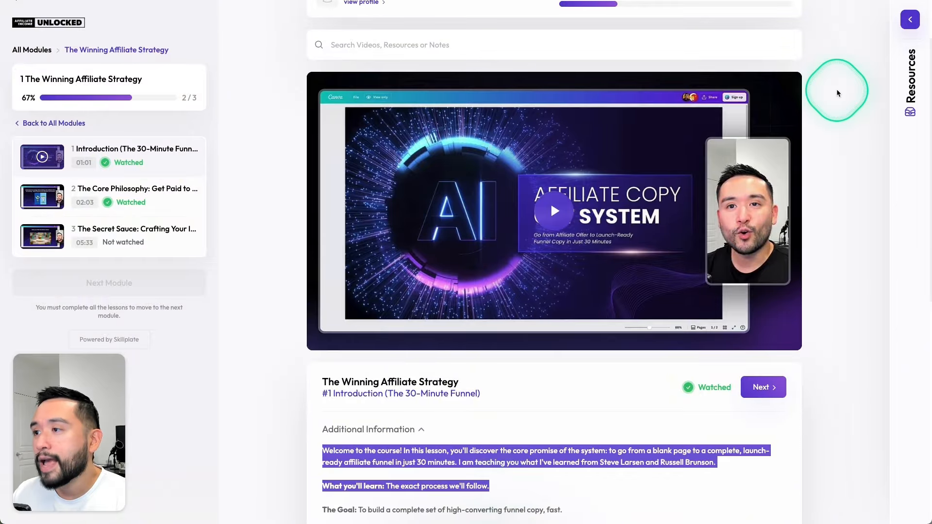
scroll(837, 93, up, 1)
scroll(837, 92, up, 1)
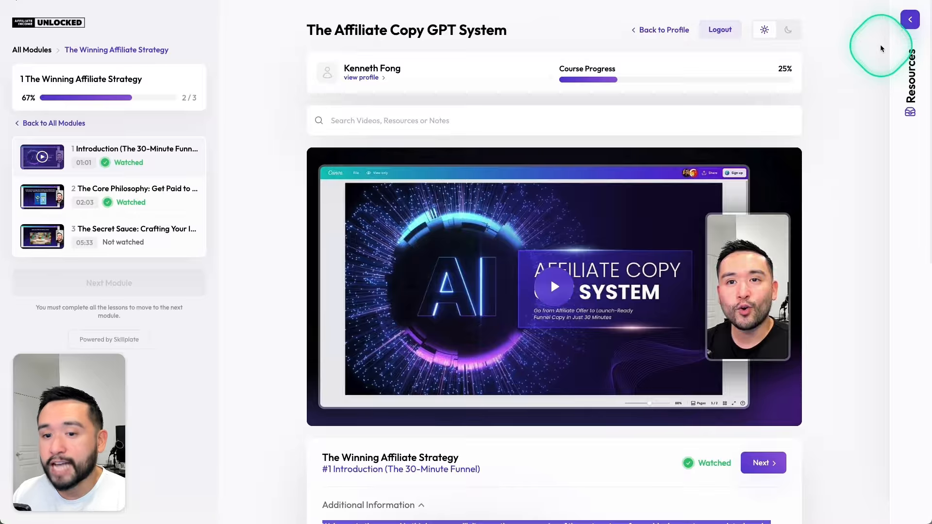
- Check the module's Resources & Notes area and preview the course player in dark mode
click(909, 21)
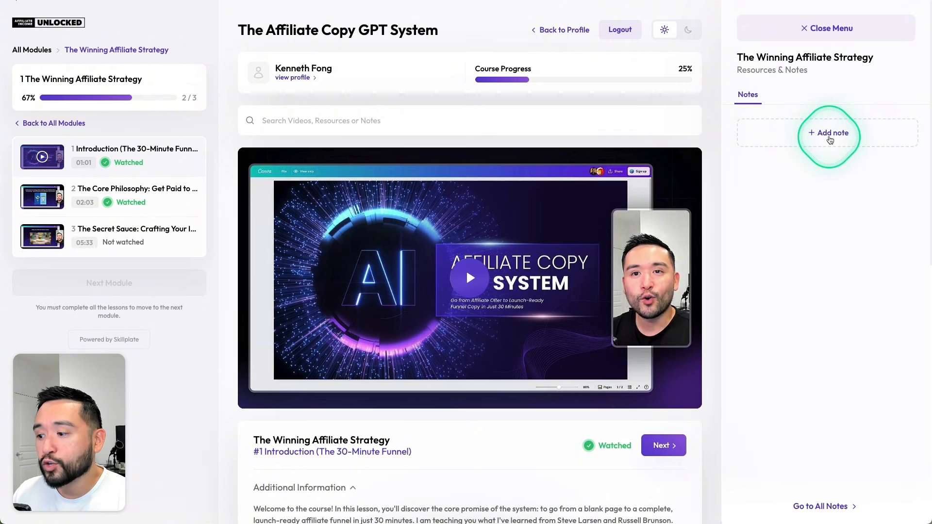
click(831, 146)
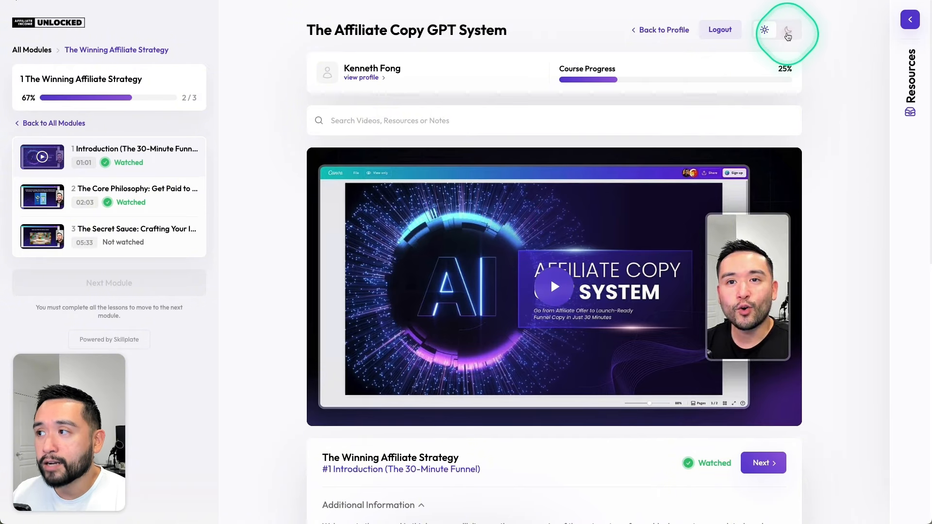
click(788, 32)
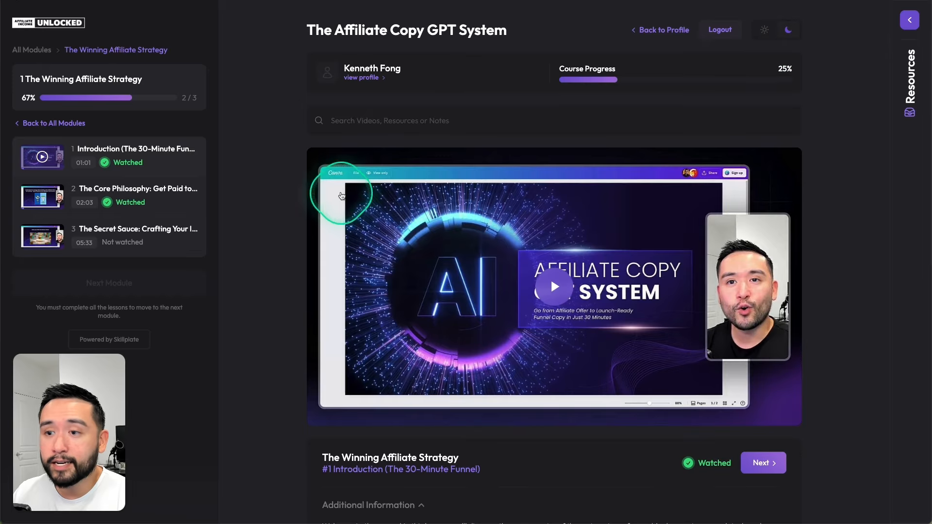
- Open the second lesson, The Core Philosophy, review its description and advance to the third lesson, The Secret Sauce
click(123, 197)
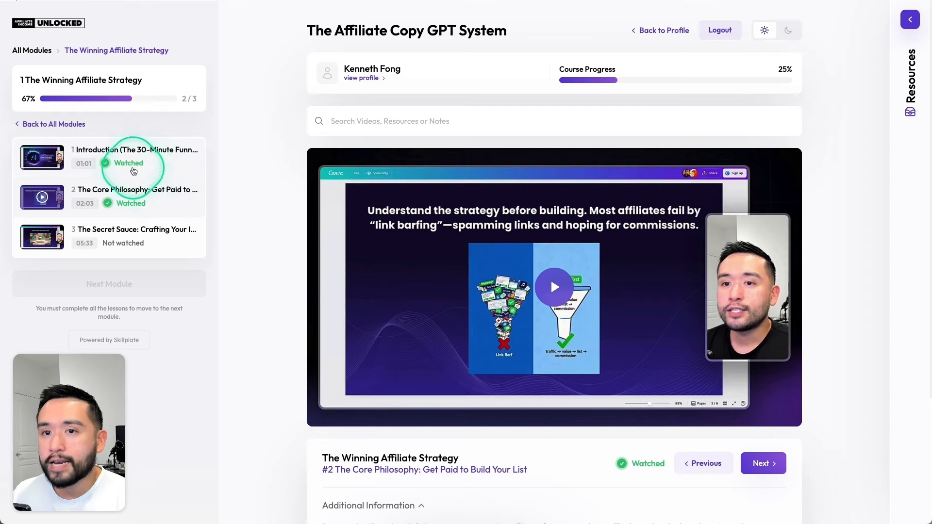
scroll(174, 196, down, 3)
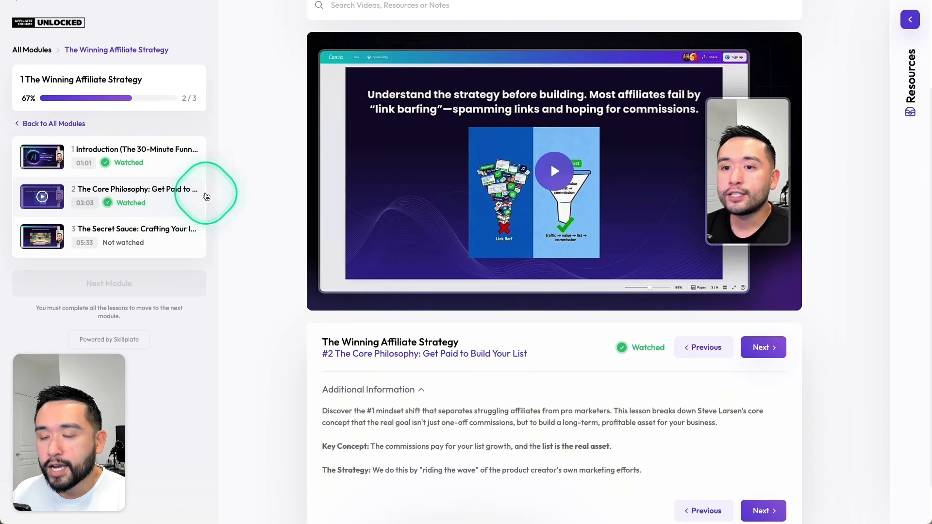
scroll(222, 191, down, 1)
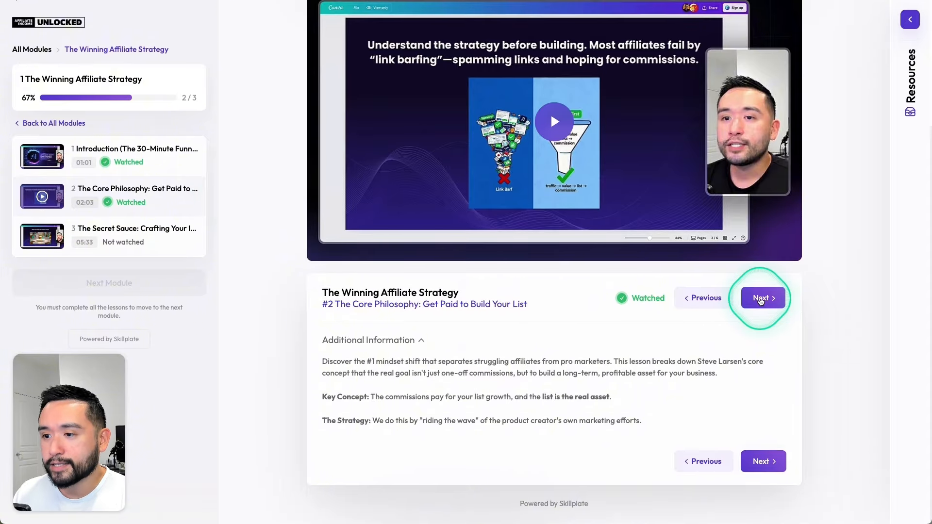
click(761, 301)
scroll(306, 197, down, 1)
scroll(307, 196, down, 3)
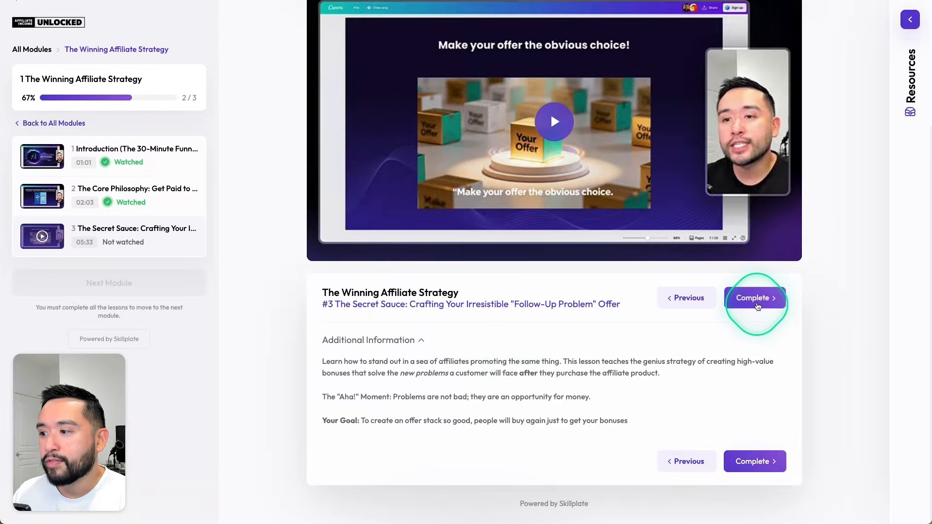
- Mark The Secret Sauce lesson as complete and advance to the module Building Your Funnel with the AI Coach
click(758, 305)
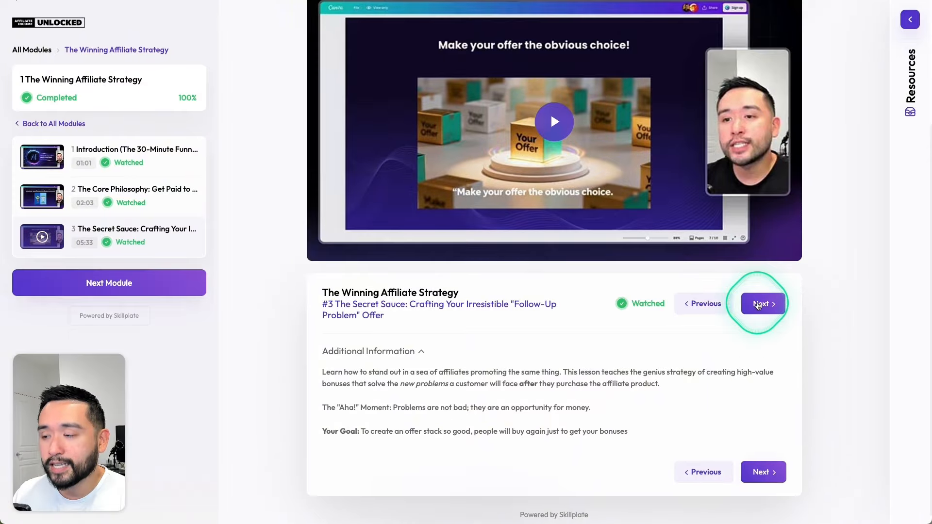
click(758, 305)
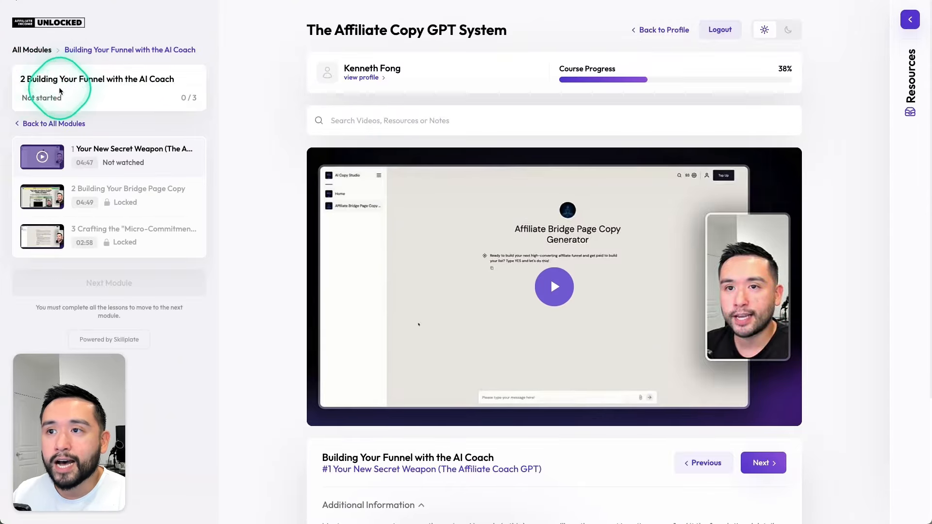
scroll(461, 181, down, 3)
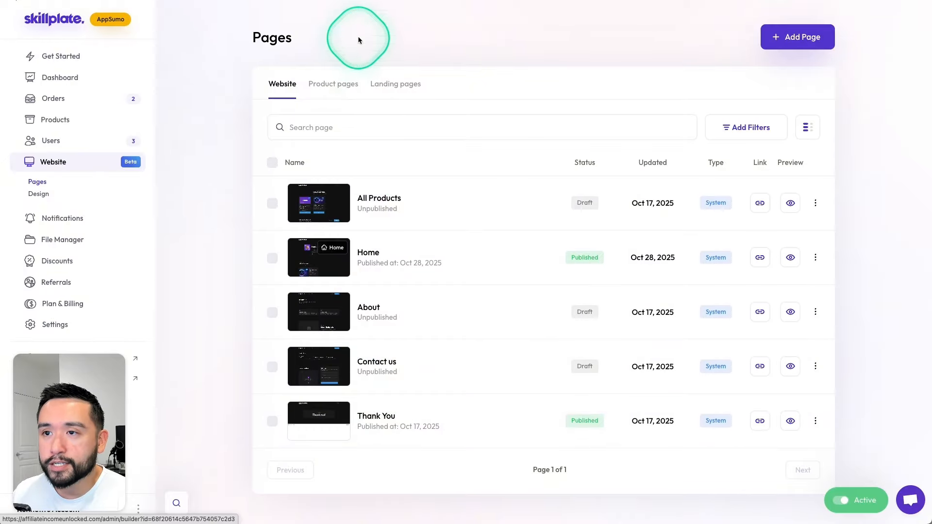
- Look through the product and landing page lists, and compare the website and landing page types for a new page without creating one
click(328, 91)
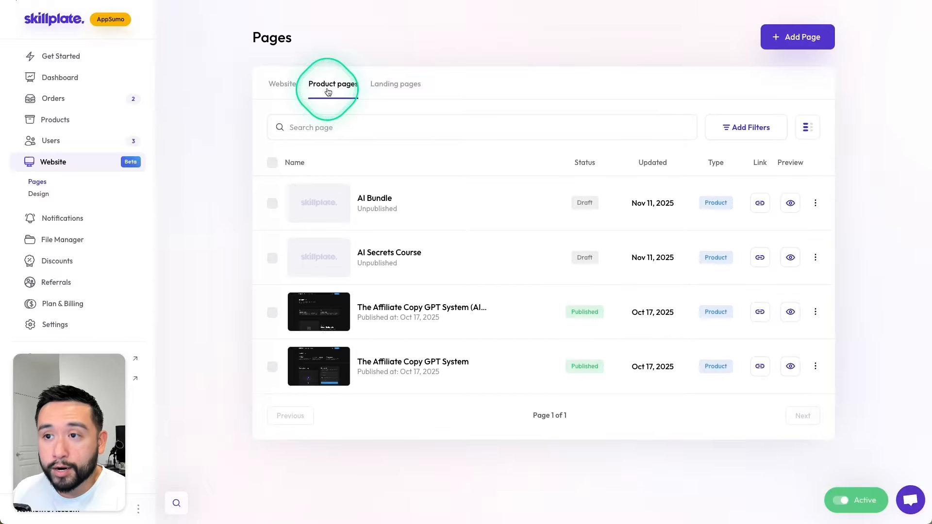
click(408, 92)
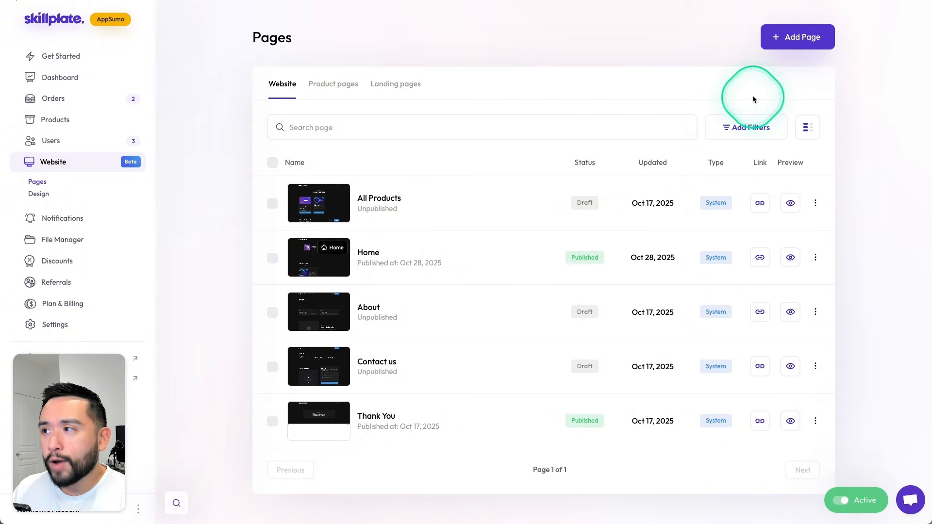
click(787, 48)
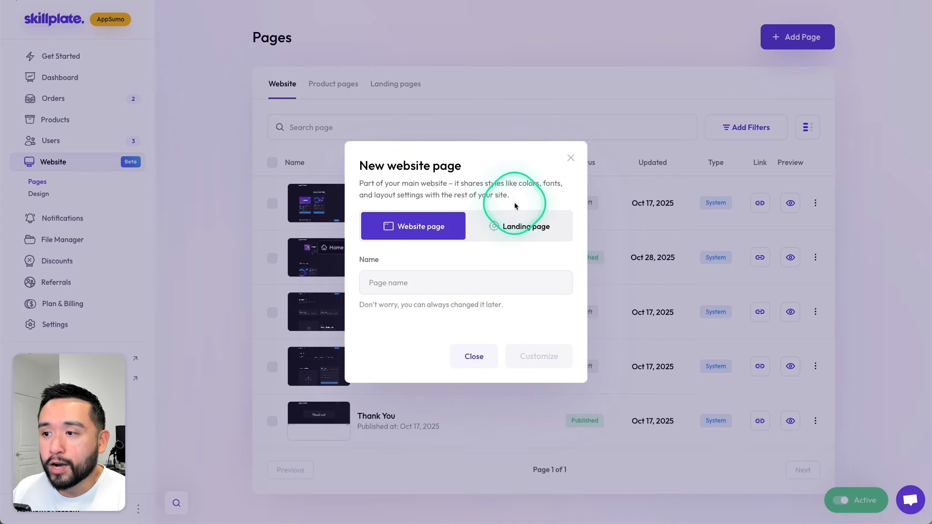
click(524, 229)
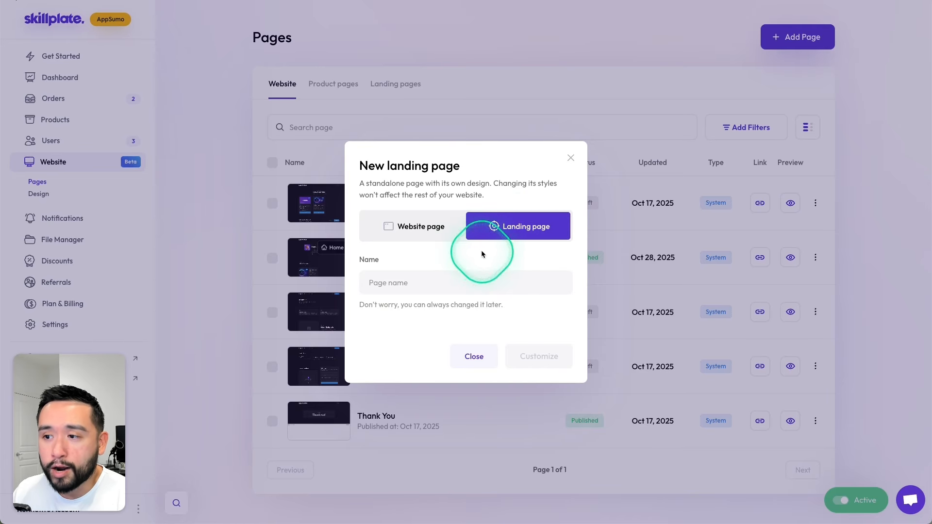
click(436, 231)
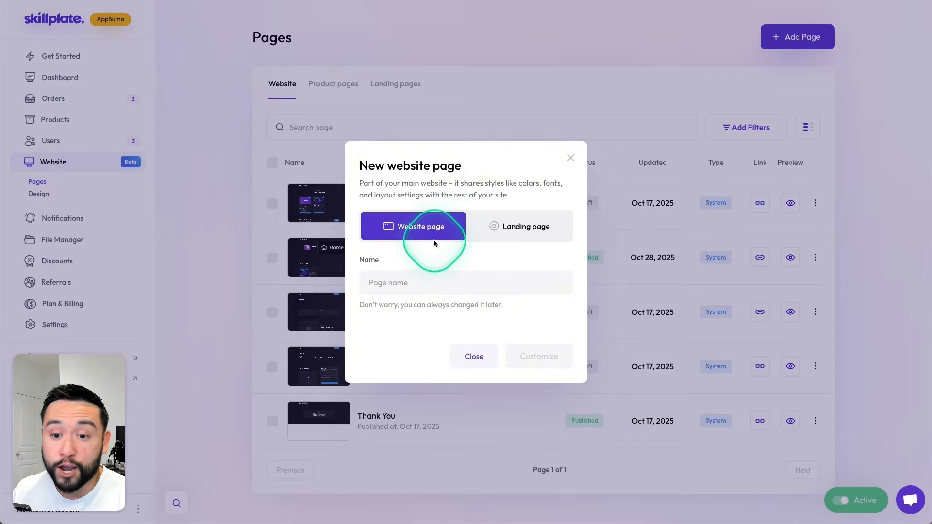
click(611, 154)
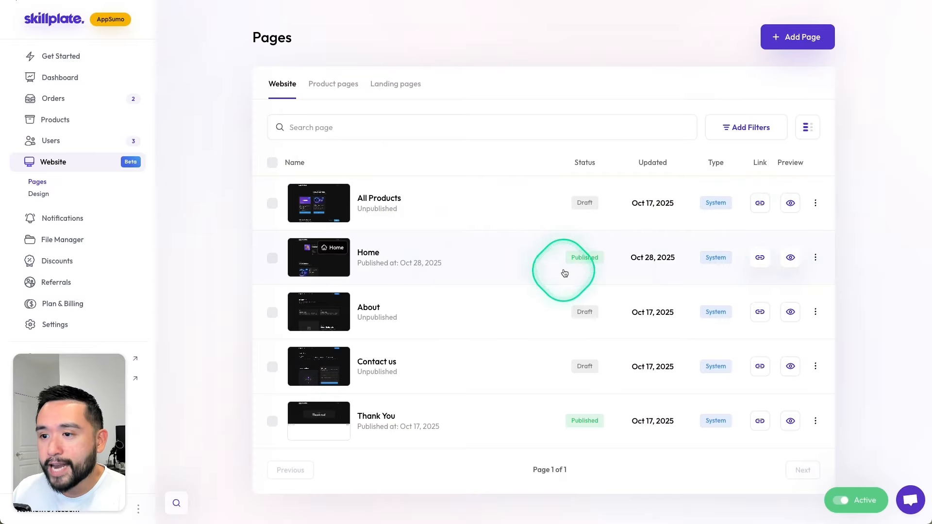
- Open the website's Home page in the site builder and look over its profile and Latest Courses sections
click(815, 260)
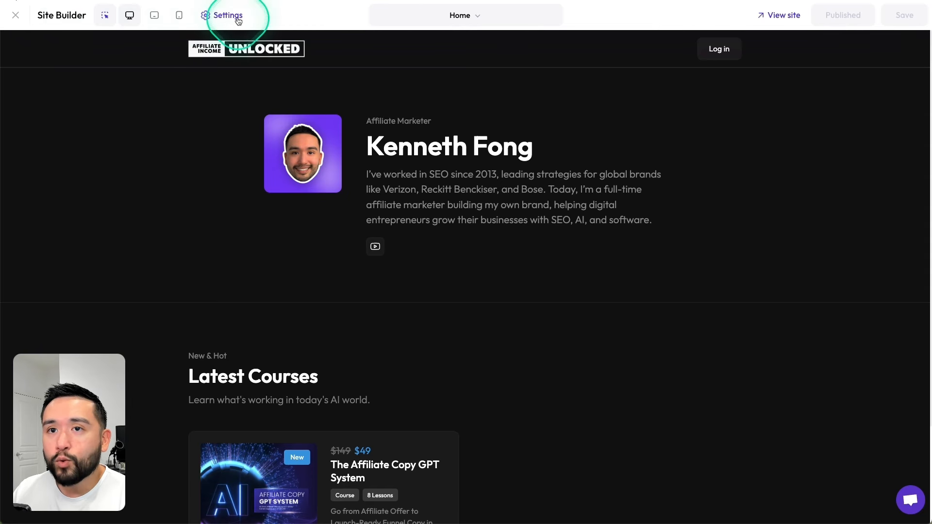
scroll(433, 165, down, 3)
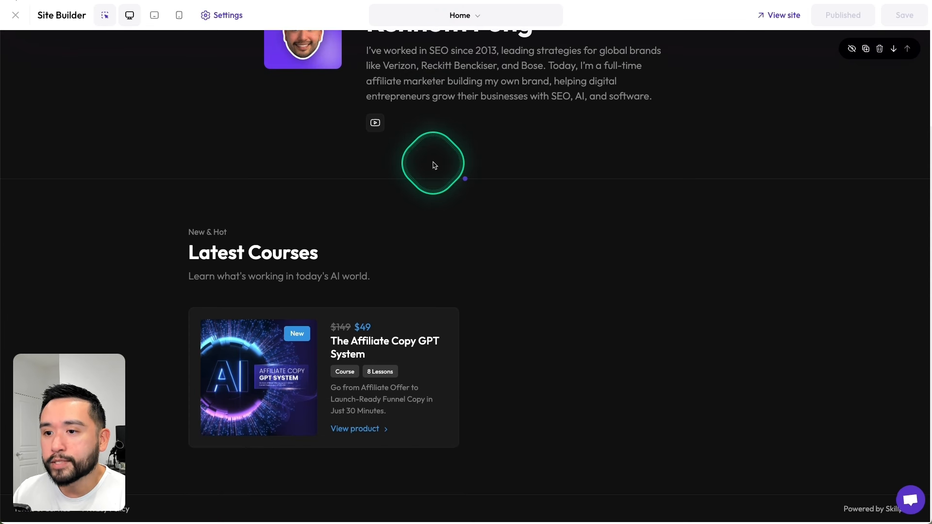
scroll(420, 222, up, 2)
scroll(412, 290, up, 1)
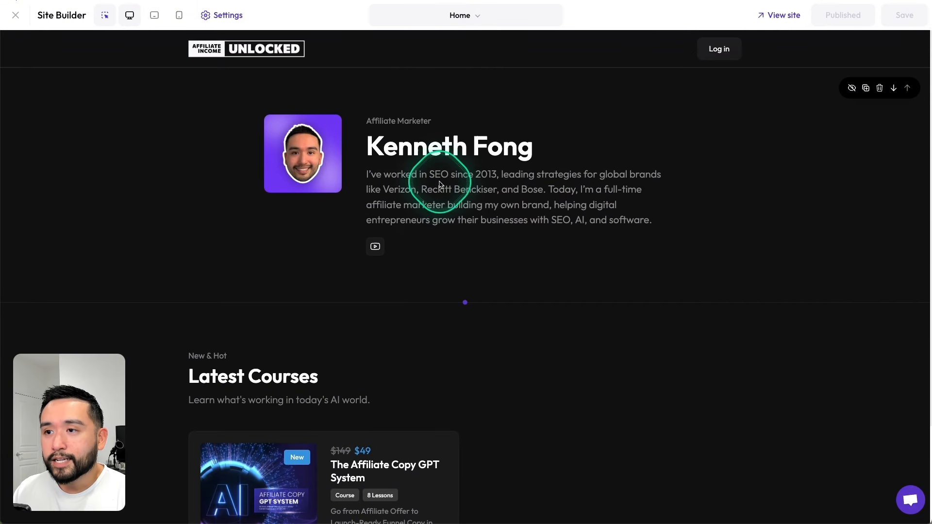
- Set the tagline of the Home page's profile section to "Affiliate Marketer & Coach" and check the neighbouring heading settings
click(436, 122)
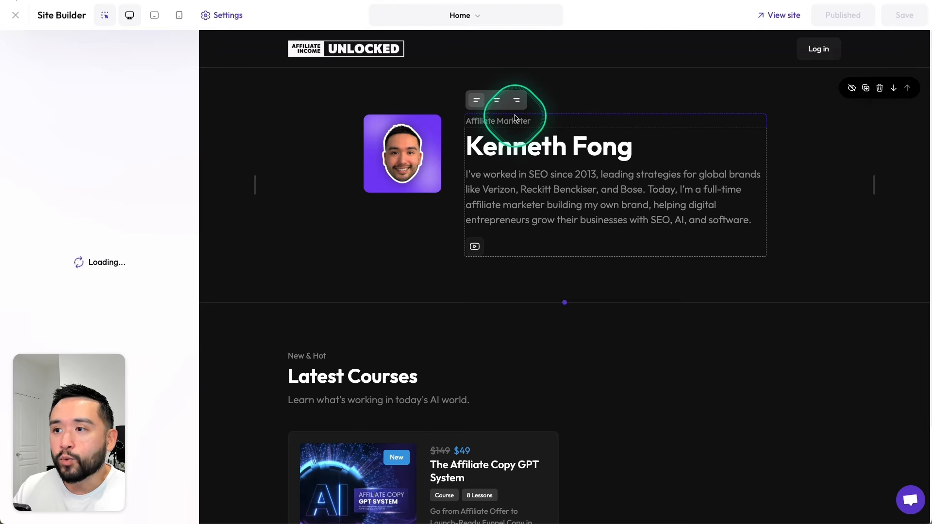
text(#)
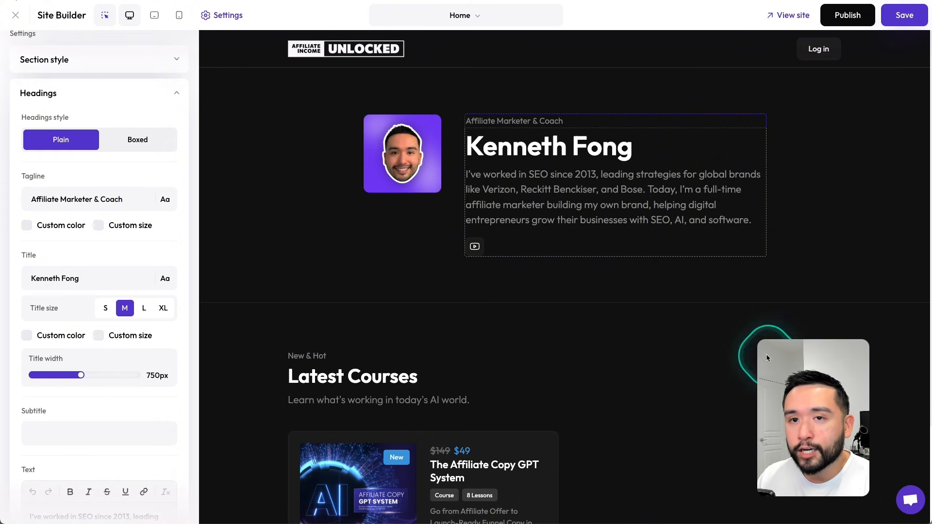
scroll(35, 100, down, 2)
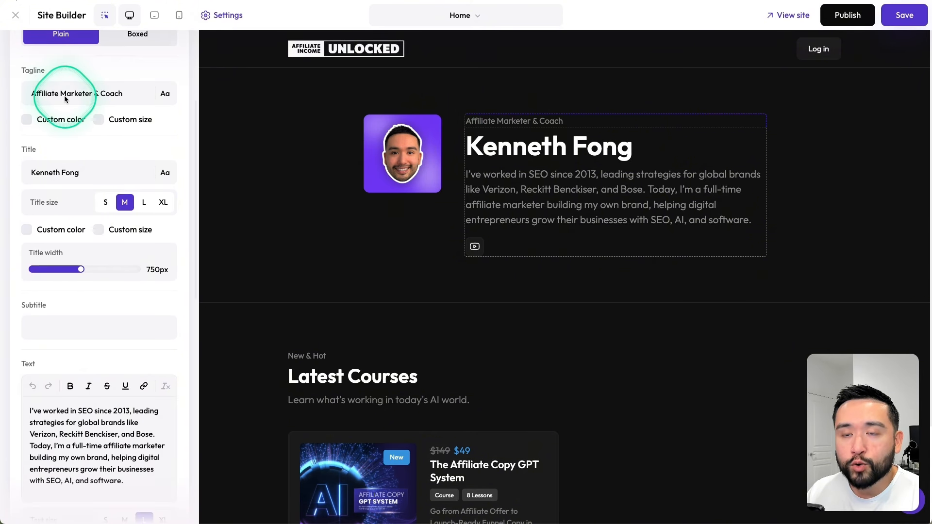
scroll(62, 93, up, 1)
scroll(83, 164, down, 2)
scroll(117, 154, up, 4)
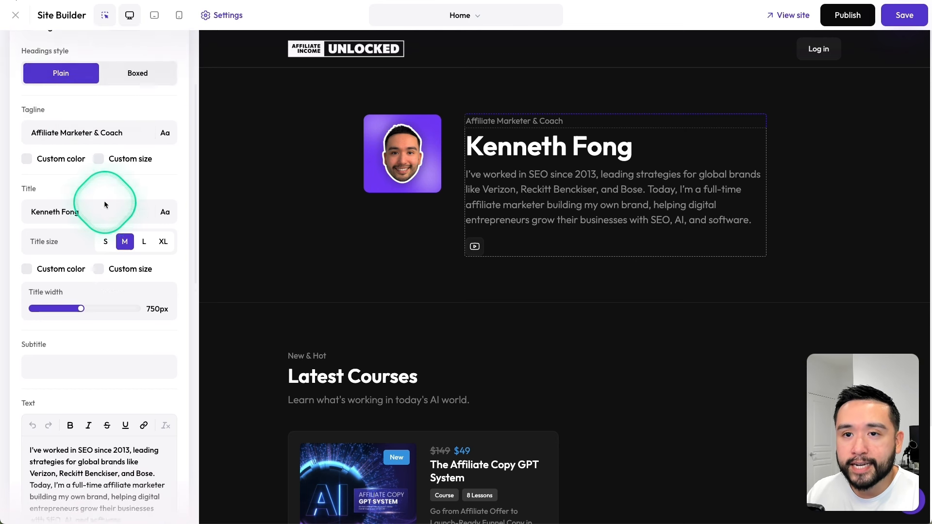
- Select the profile section's title and review the title, subtitle, text and text width options
click(504, 152)
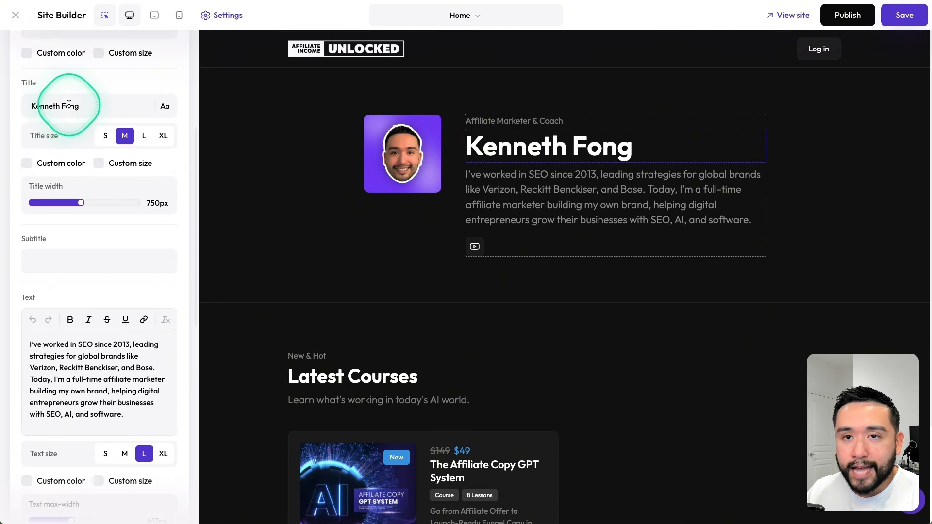
scroll(68, 116, down, 3)
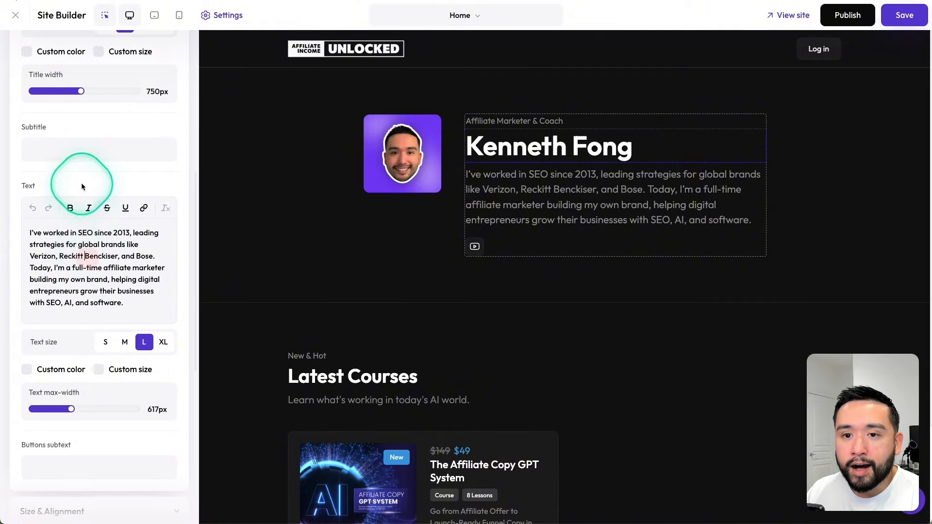
scroll(68, 229, down, 3)
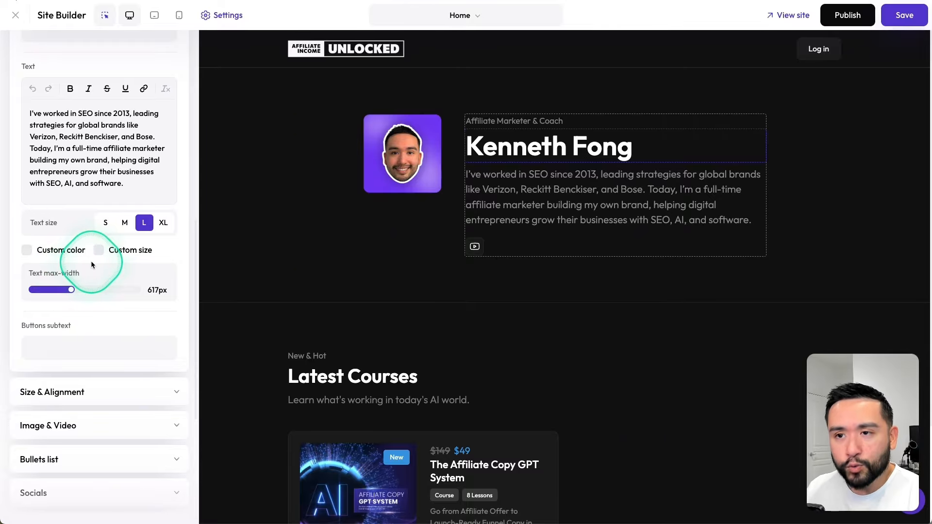
scroll(91, 264, up, 1)
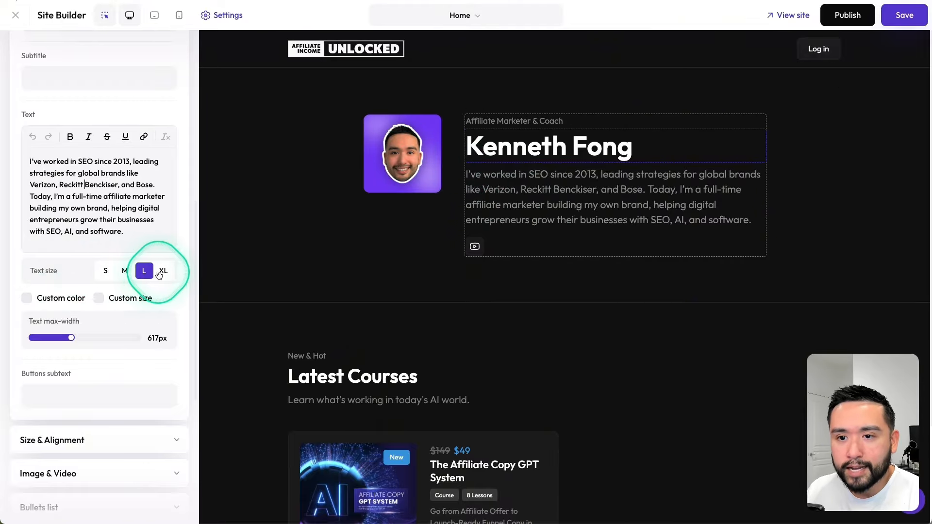
- Try the profile text in sizes S, M and XL, and set it back to L
click(108, 274)
click(125, 272)
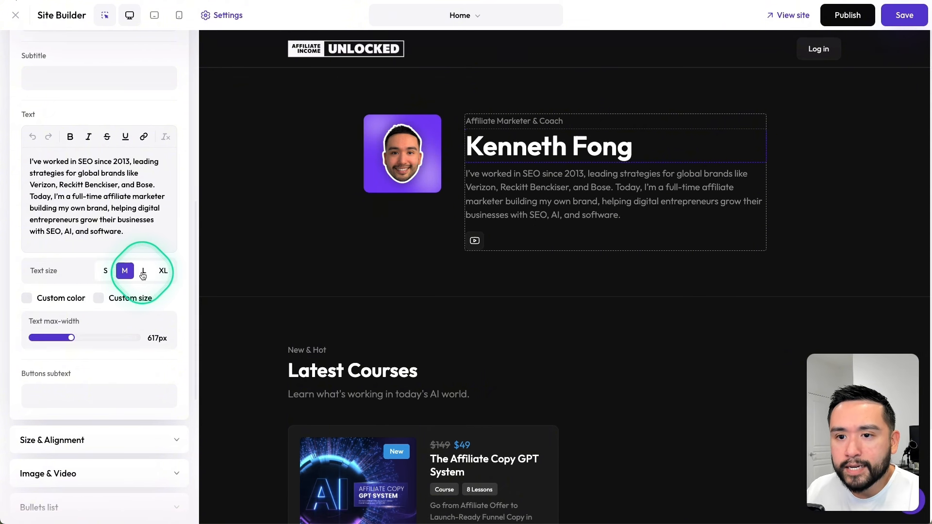
click(144, 272)
click(164, 272)
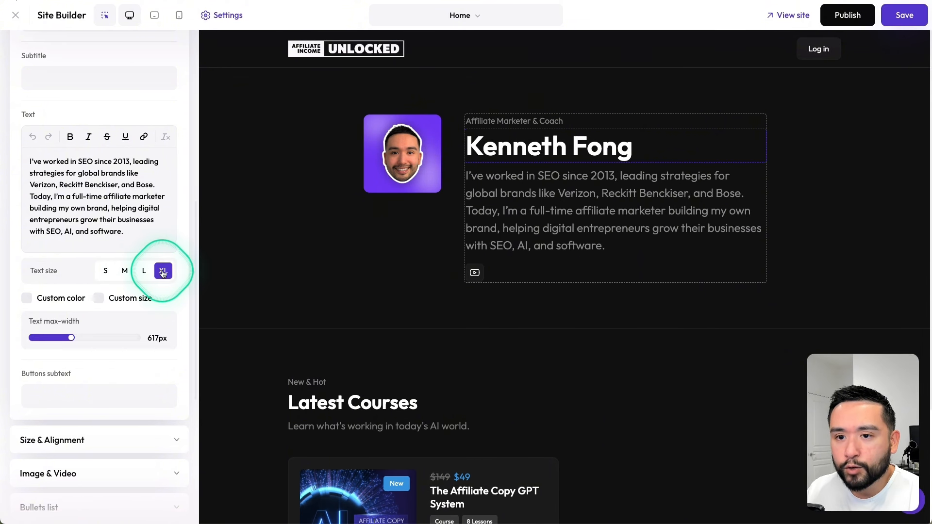
click(144, 272)
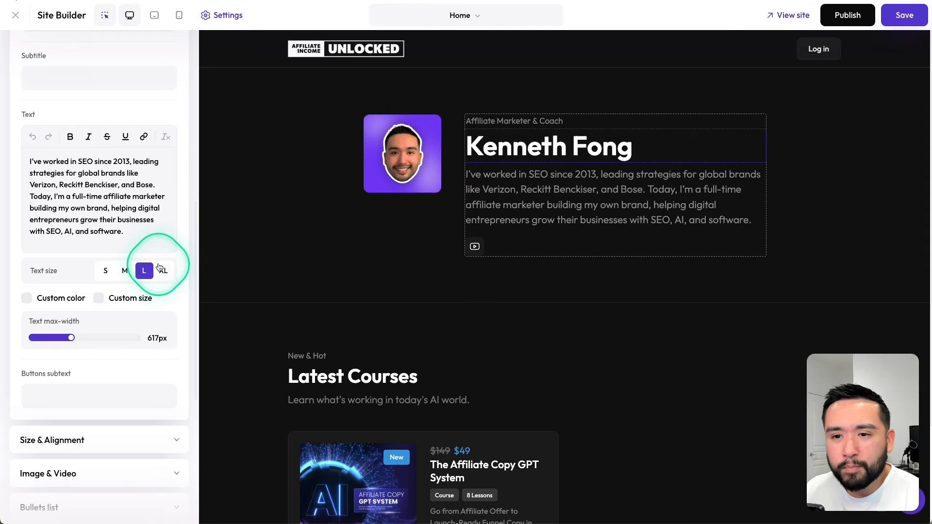
- Review the profile section's Size & Alignment and Image & Video settings, including media source, shape and aspect ratio
scroll(150, 270, down, 2)
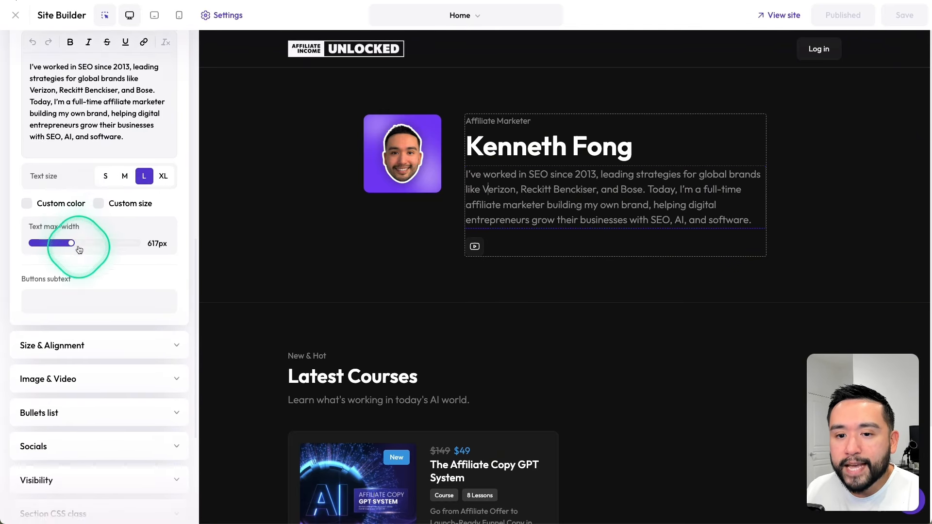
scroll(132, 280, down, 1)
click(169, 302)
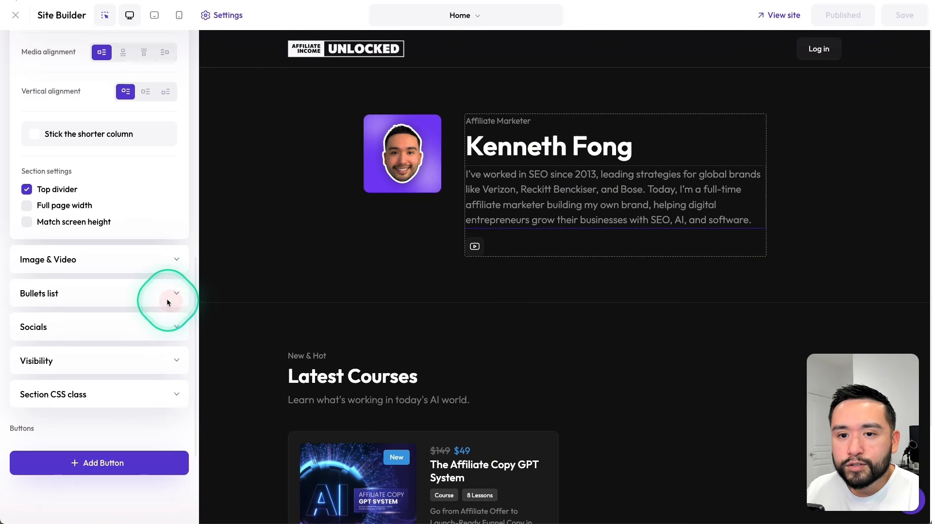
click(179, 257)
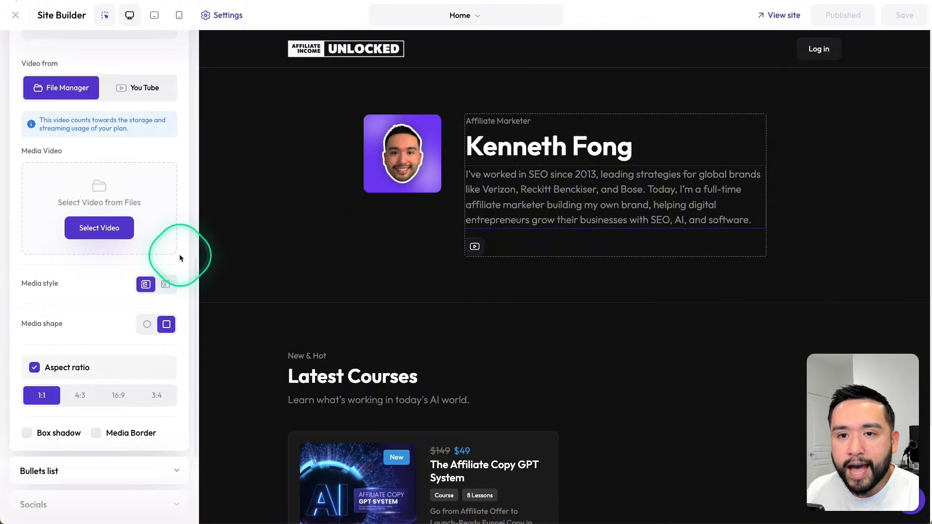
scroll(158, 261, up, 2)
scroll(156, 262, up, 3)
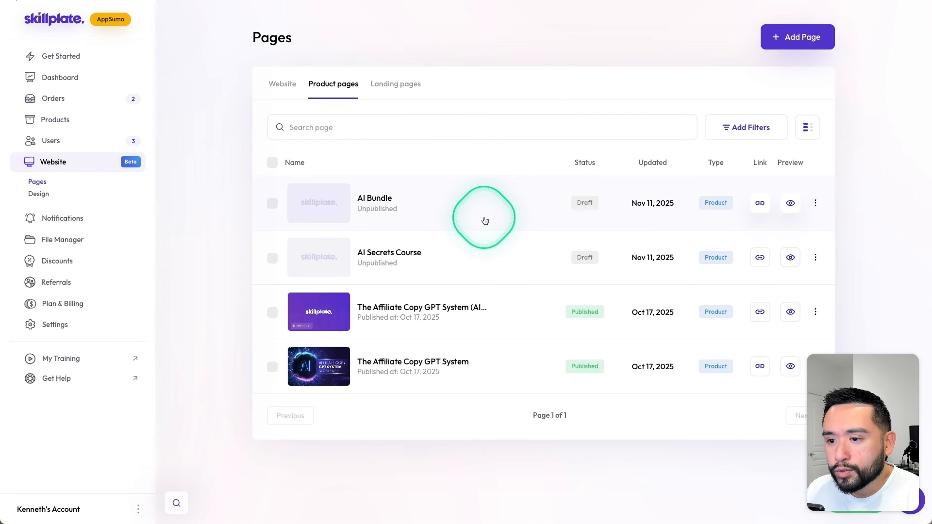
- Open The Affiliate Copy GPT System product page in the site builder and examine its product header and Course Program section
click(430, 362)
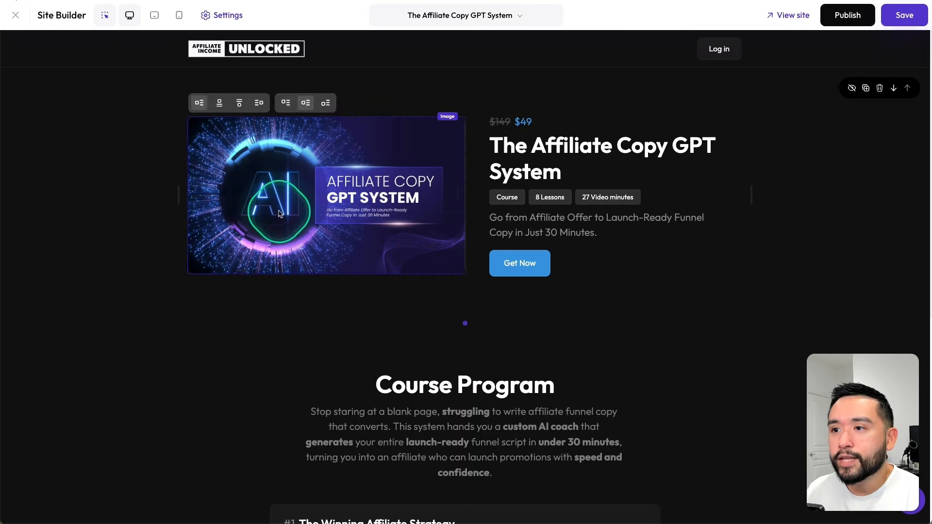
click(485, 150)
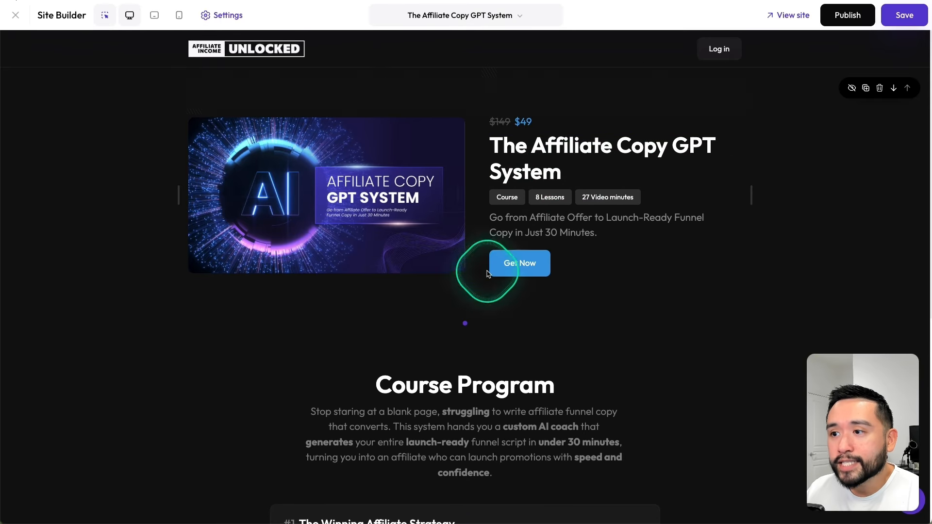
scroll(655, 265, down, 3)
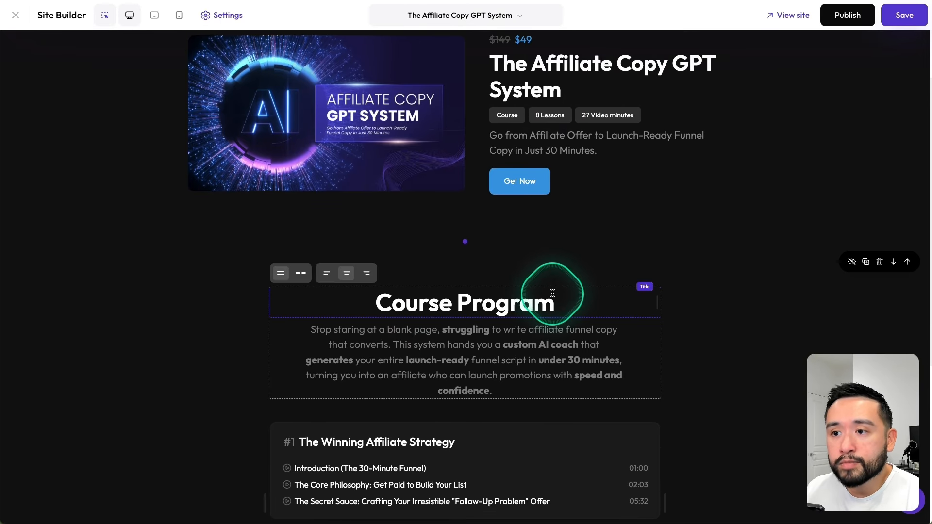
scroll(554, 295, up, 3)
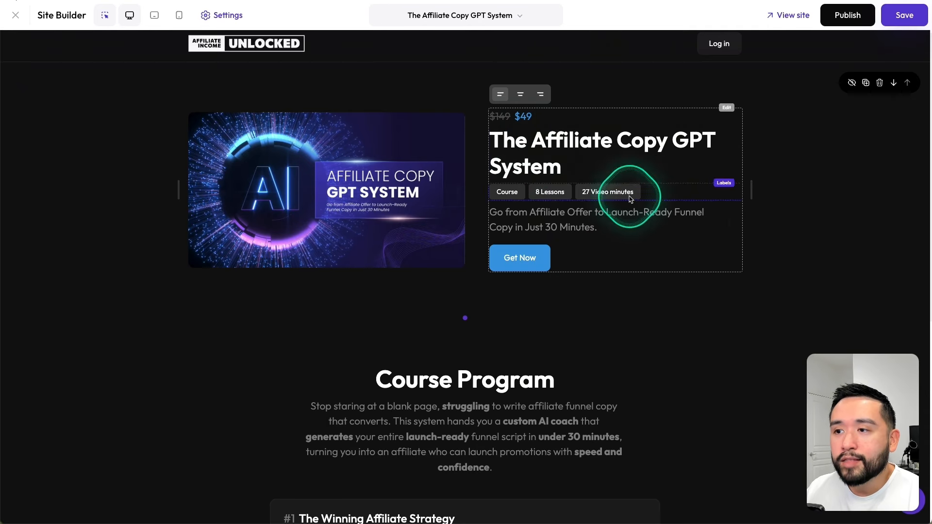
scroll(524, 267, down, 7)
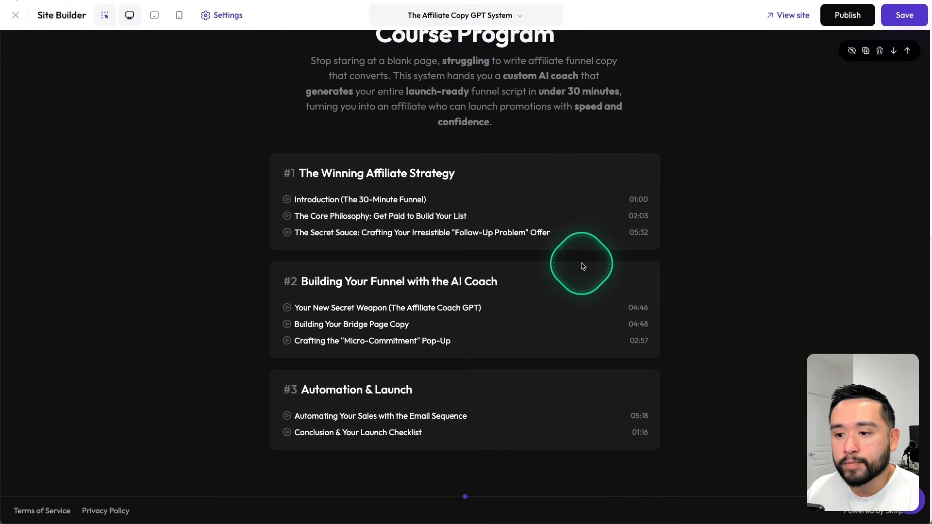
scroll(583, 266, up, 5)
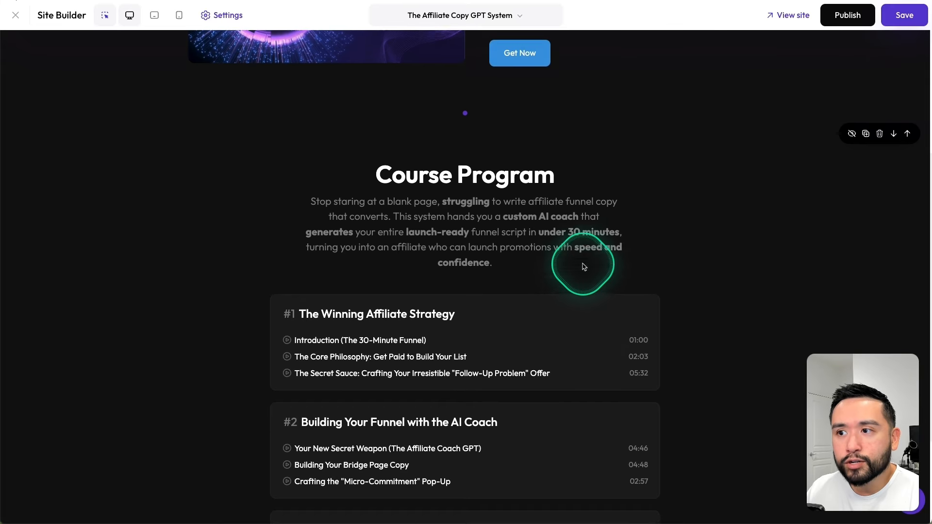
scroll(584, 267, up, 3)
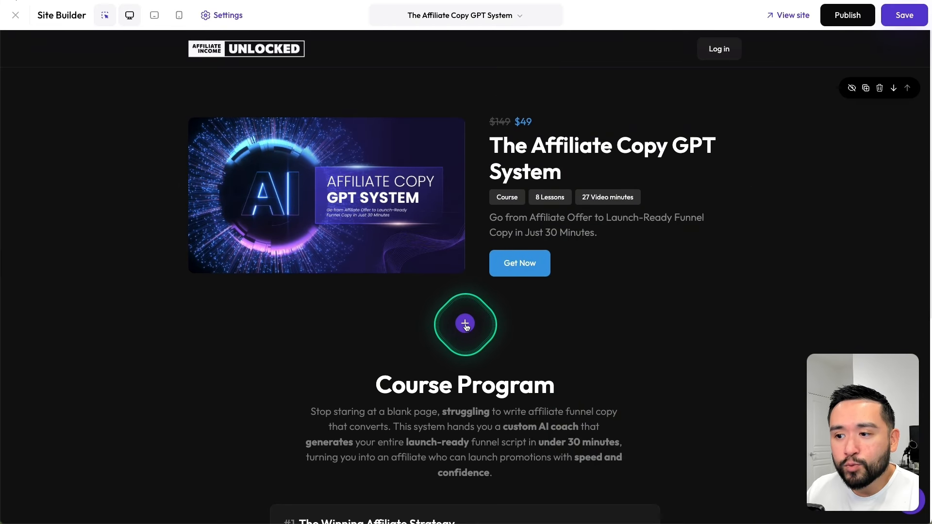
- Insert a Testimonials & Reviews section between the product header and Course Program, using the first centered layout with quote cards
click(465, 323)
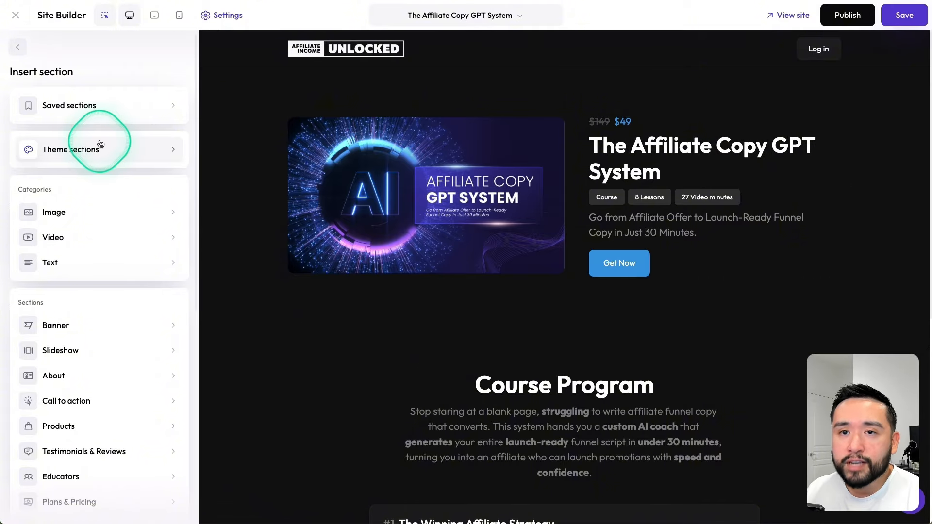
scroll(64, 203, down, 1)
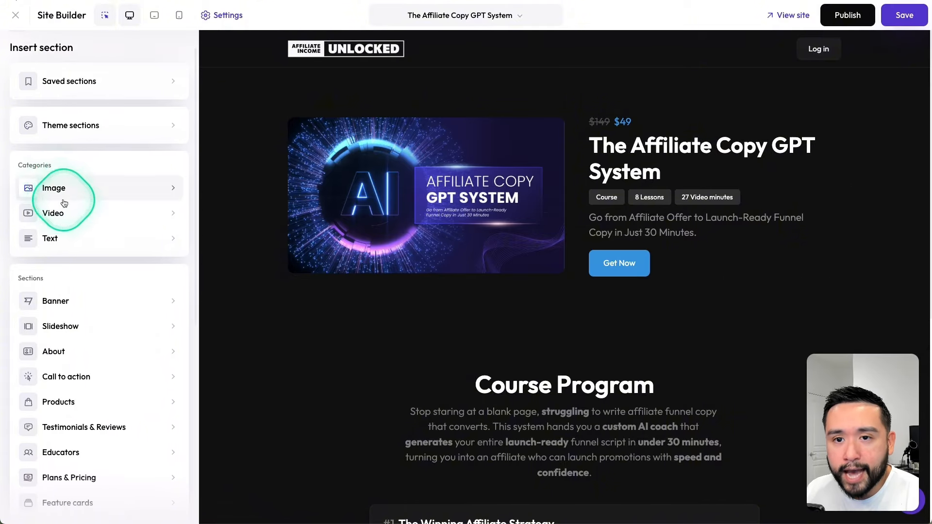
scroll(80, 241, down, 5)
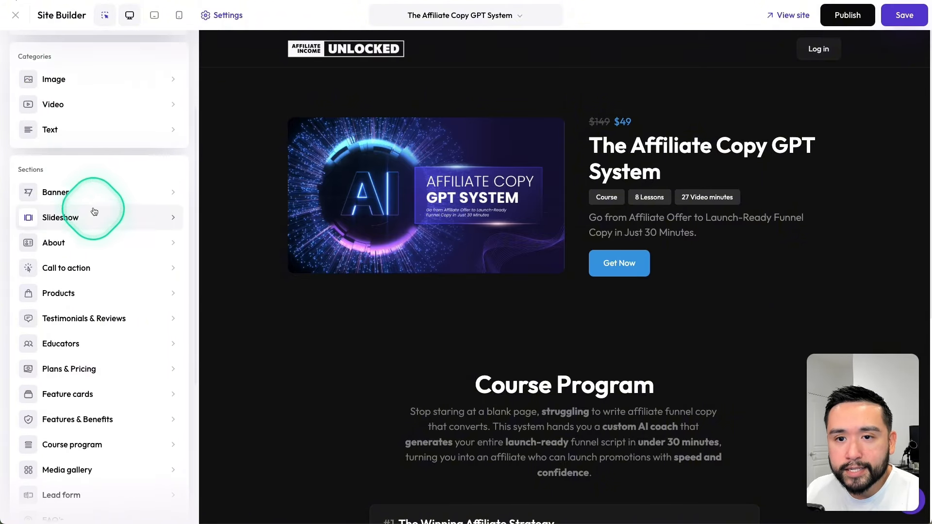
scroll(89, 296, down, 5)
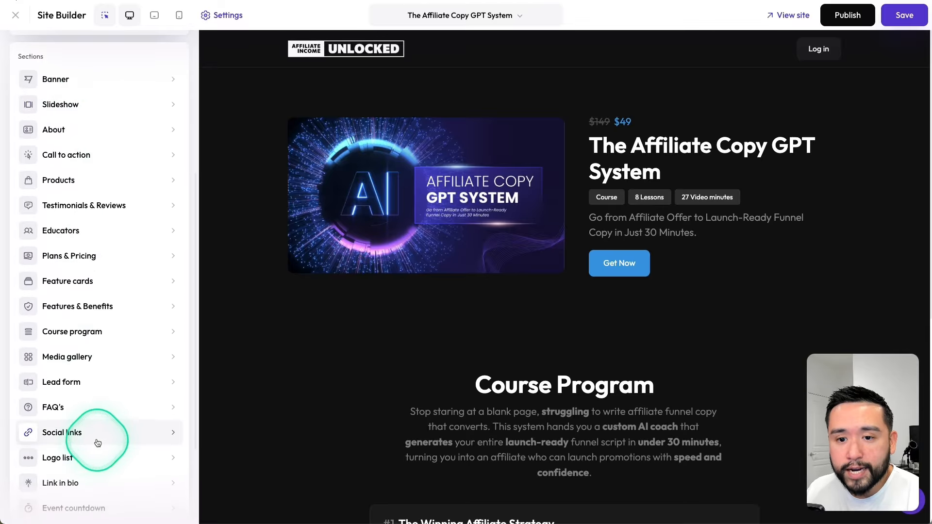
click(117, 206)
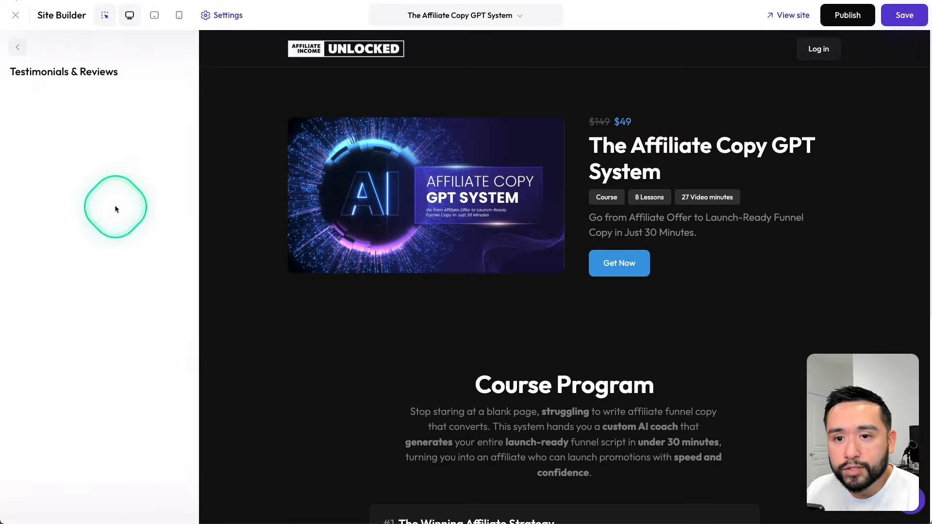
scroll(121, 235, down, 9)
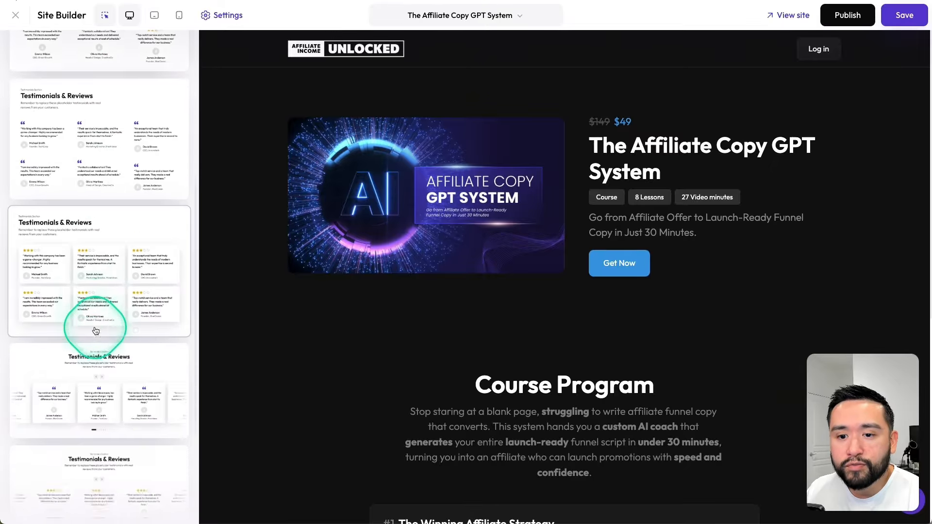
scroll(113, 384, up, 7)
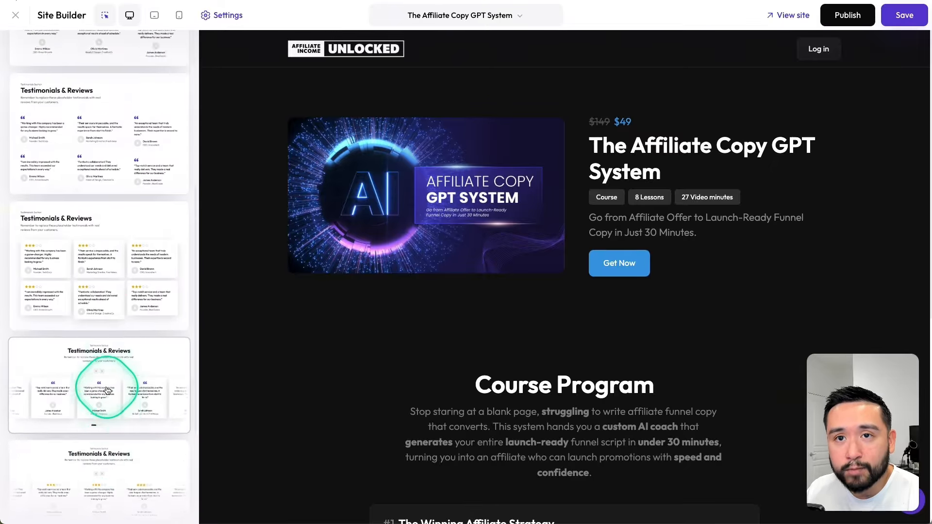
scroll(109, 291, up, 3)
scroll(108, 266, down, 2)
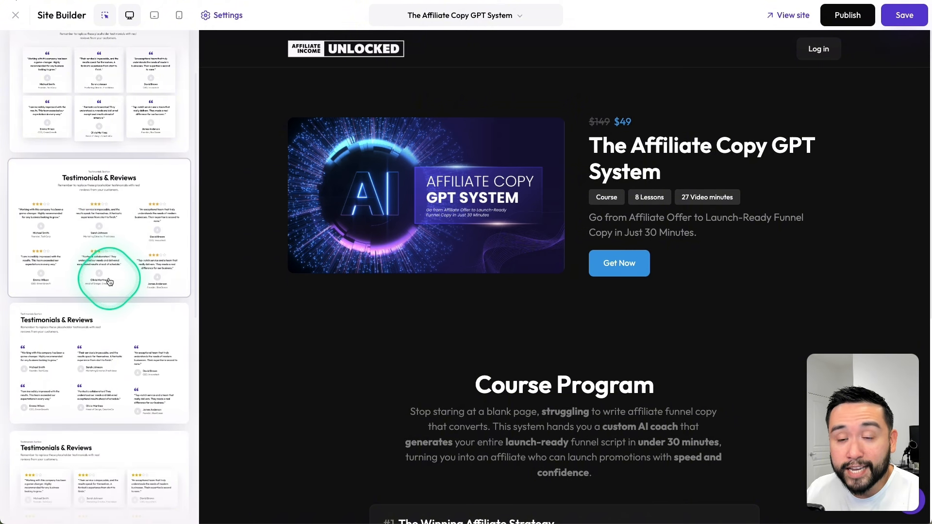
scroll(105, 233, up, 2)
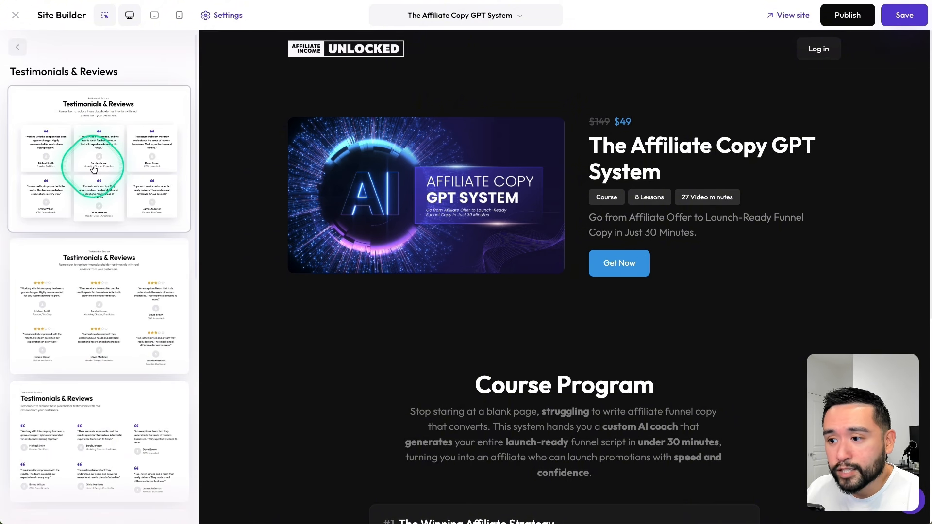
click(93, 170)
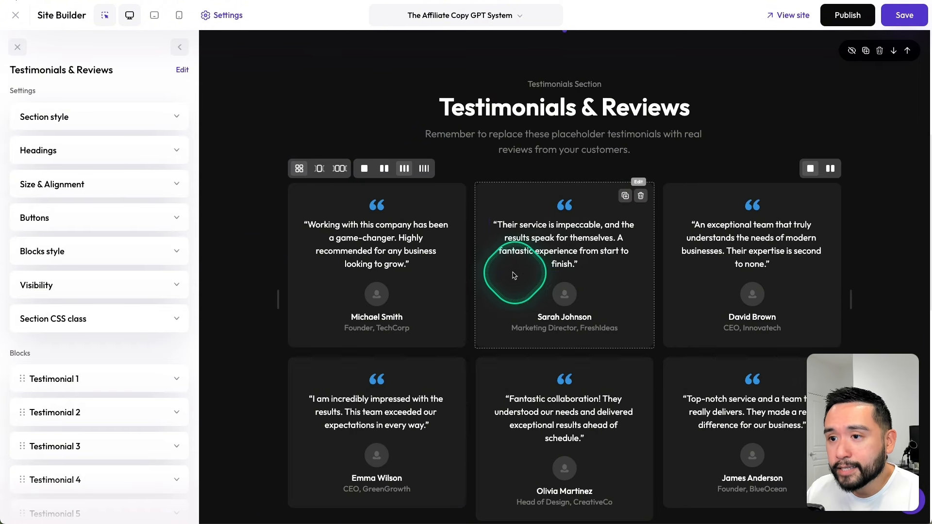
- Open the first and second testimonial blocks and examine their text, text width, avatar, author and author title settings
click(374, 233)
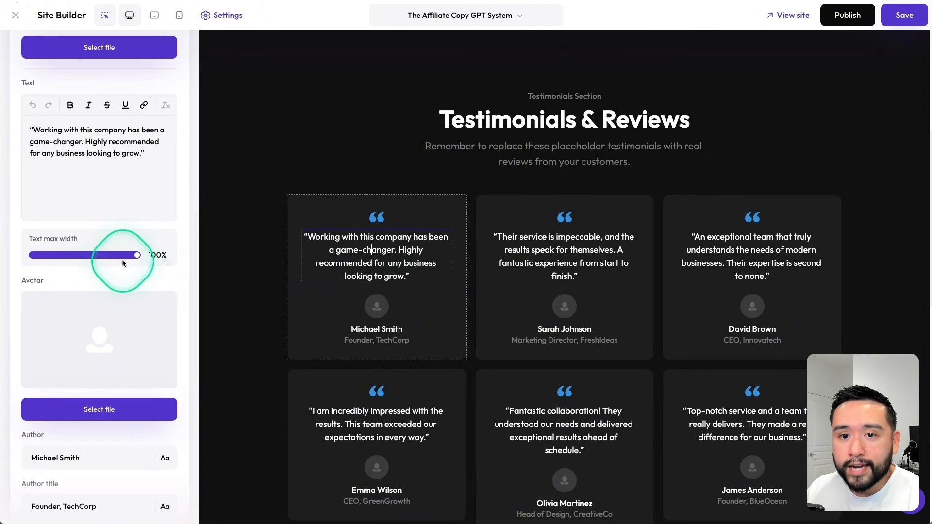
scroll(98, 313, down, 3)
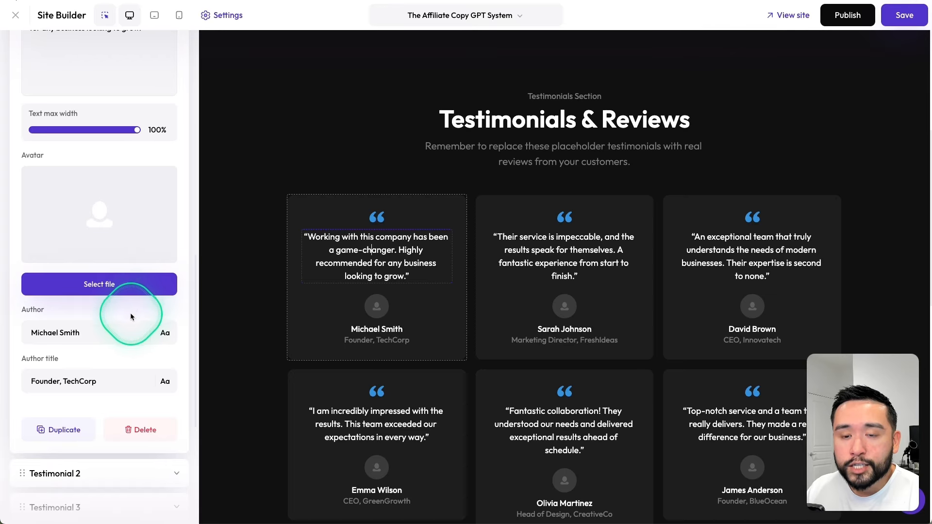
scroll(88, 326, down, 3)
scroll(93, 337, down, 3)
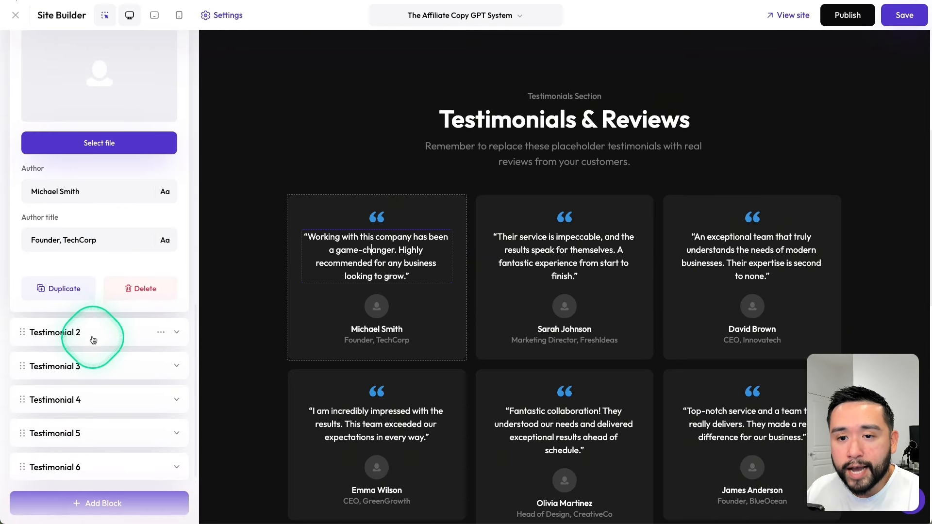
click(97, 314)
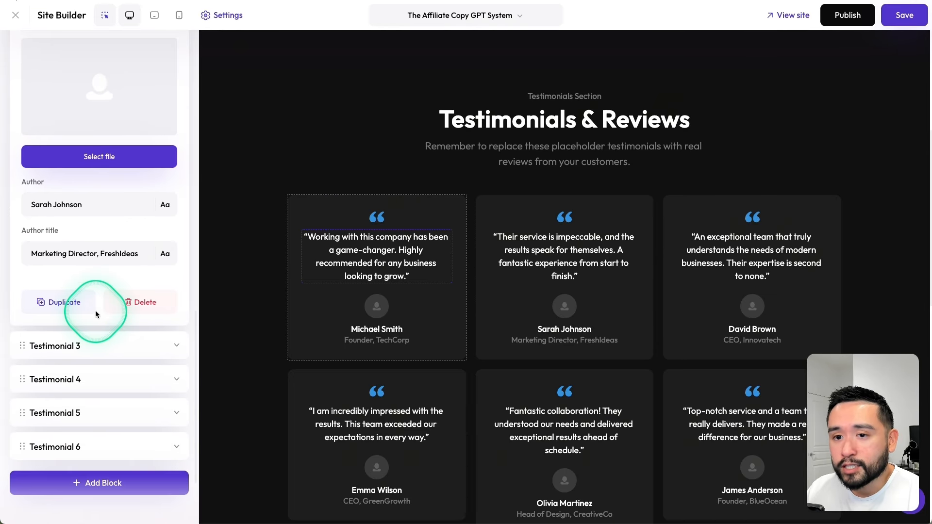
scroll(104, 302, up, 3)
scroll(114, 219, up, 3)
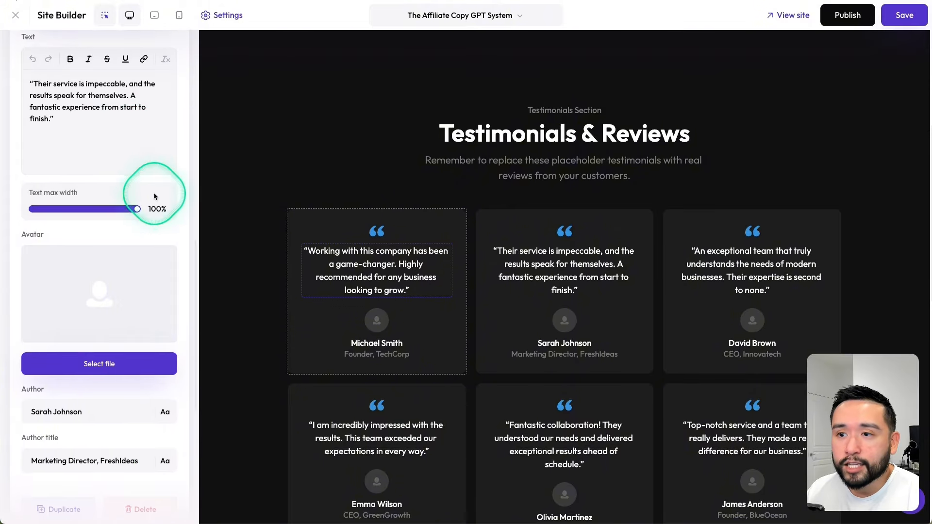
scroll(617, 227, down, 3)
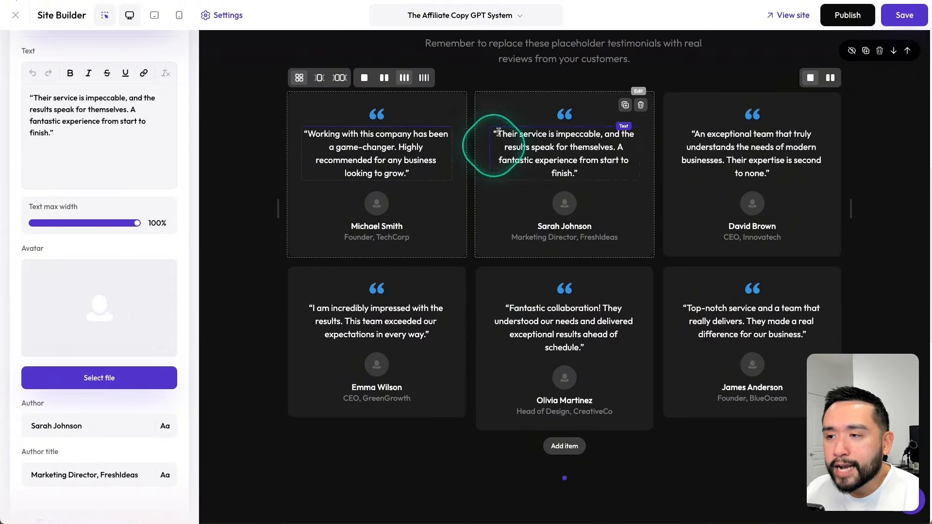
- Remove the Testimonials & Reviews section from the product page and return to the page's layout overview
scroll(807, 275, up, 1)
scroll(807, 275, up, 4)
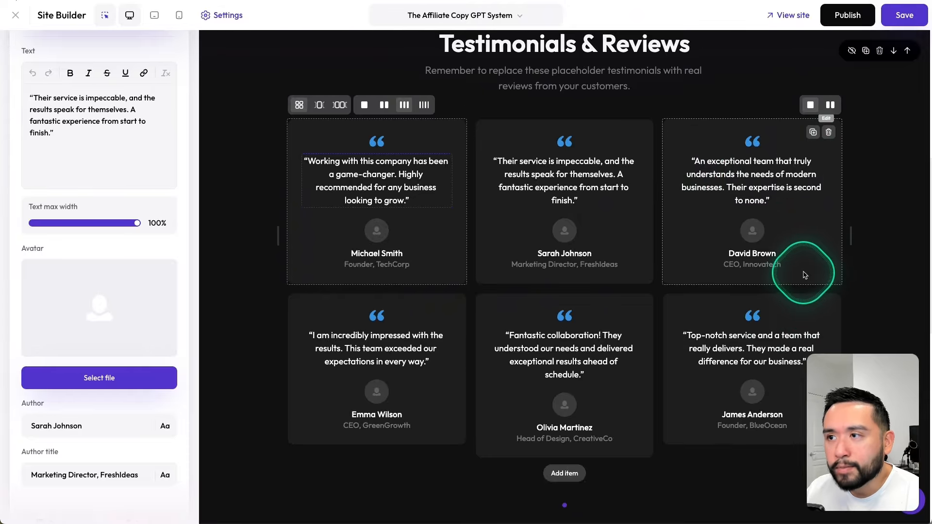
scroll(789, 273, up, 2)
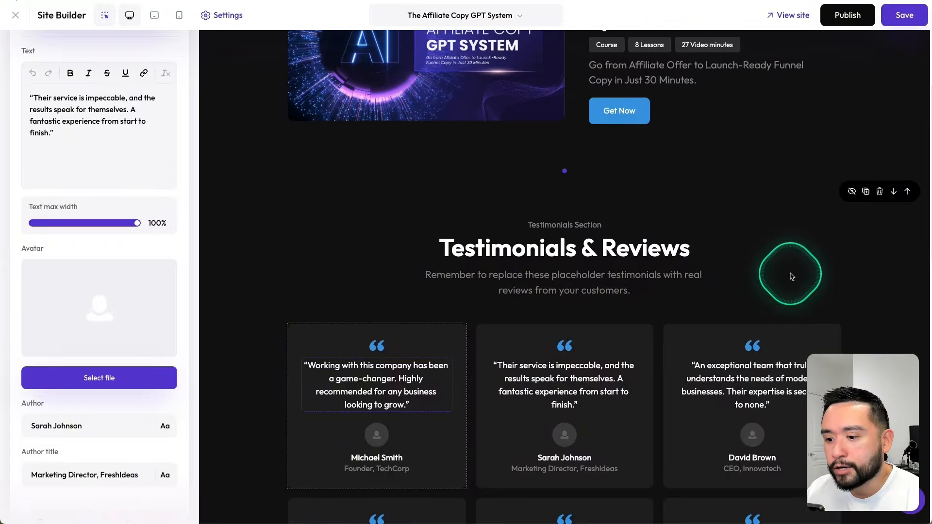
click(241, 15)
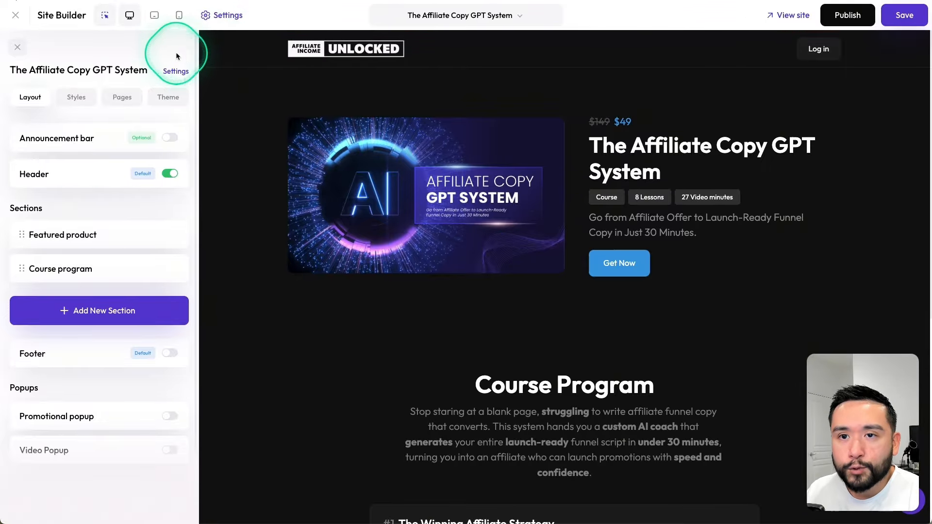
- Try the announcement bar on the product page and switch it back off
click(169, 139)
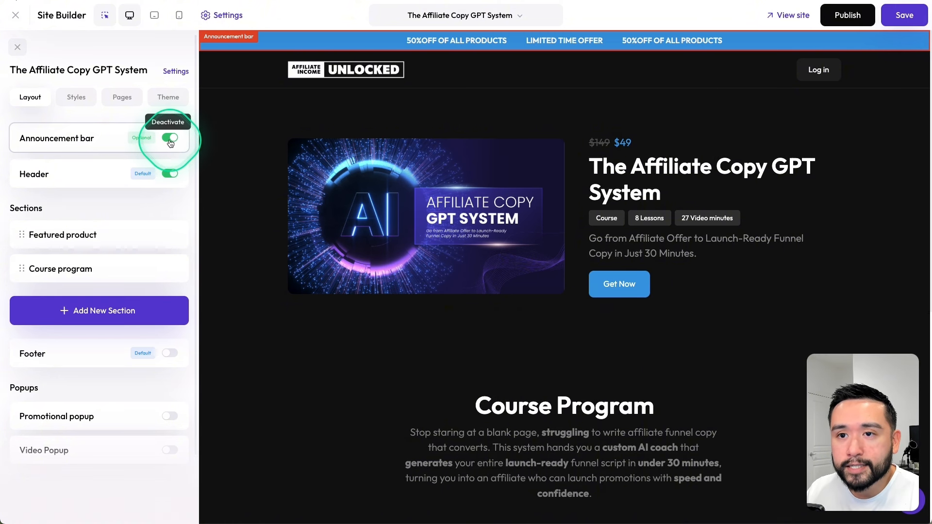
click(170, 138)
- Examine the page's Featured product and Course program sections, and try the footer option
scroll(49, 233, down, 2)
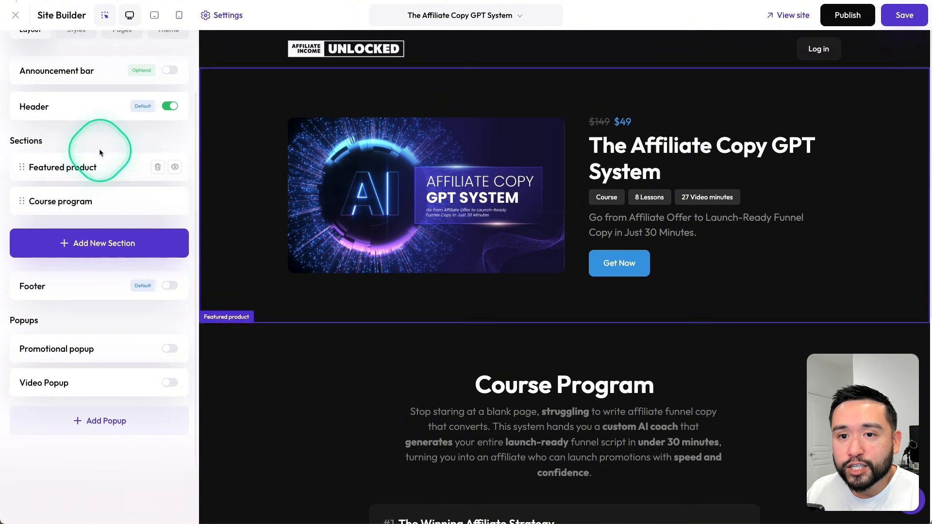
scroll(266, 139, down, 3)
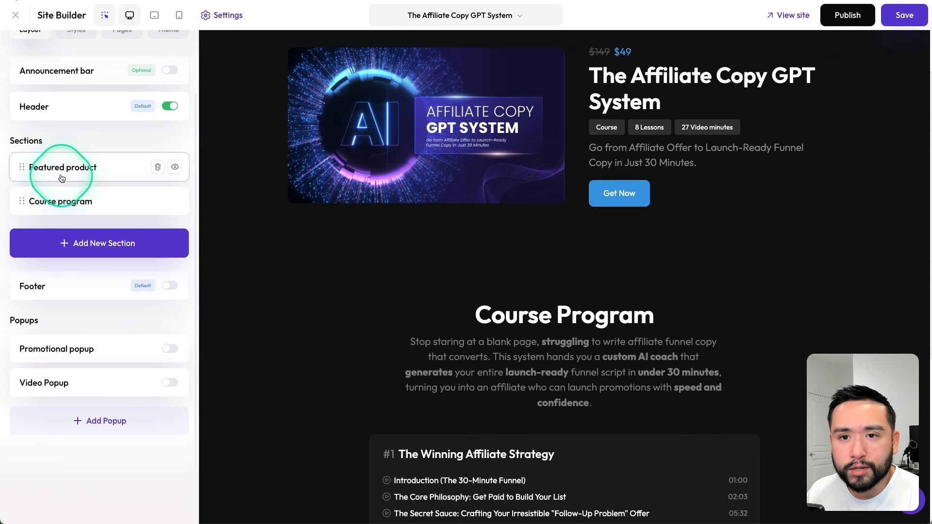
scroll(65, 175, up, 1)
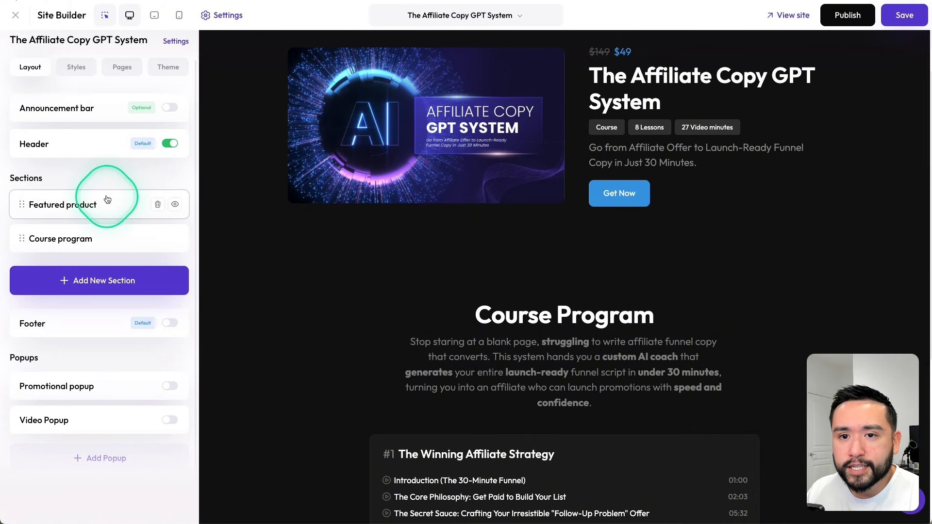
scroll(108, 229, down, 1)
click(108, 228)
scroll(382, 299, down, 3)
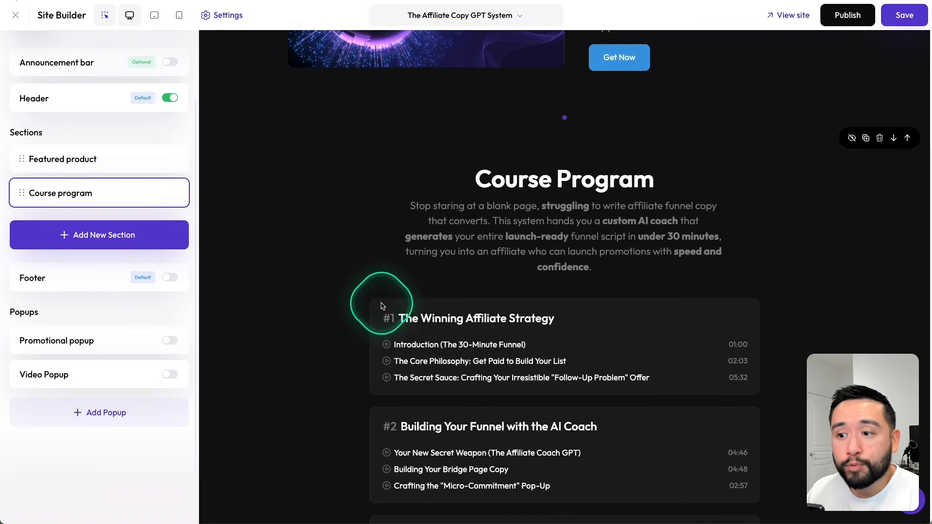
scroll(379, 303, down, 3)
scroll(340, 286, up, 6)
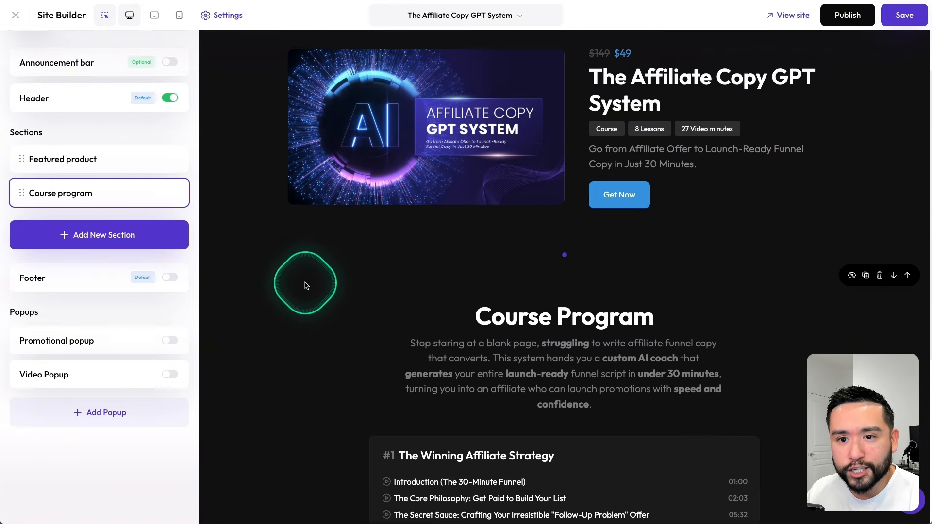
scroll(305, 286, down, 5)
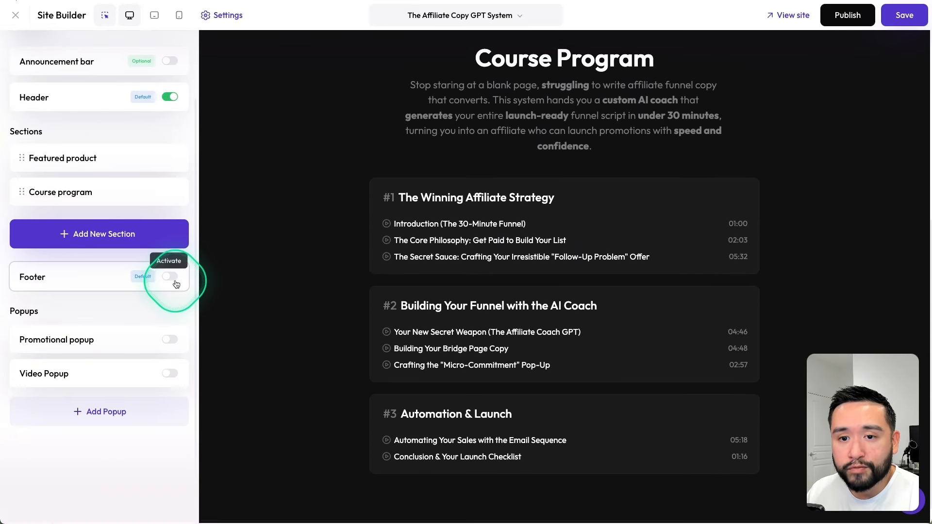
click(176, 284)
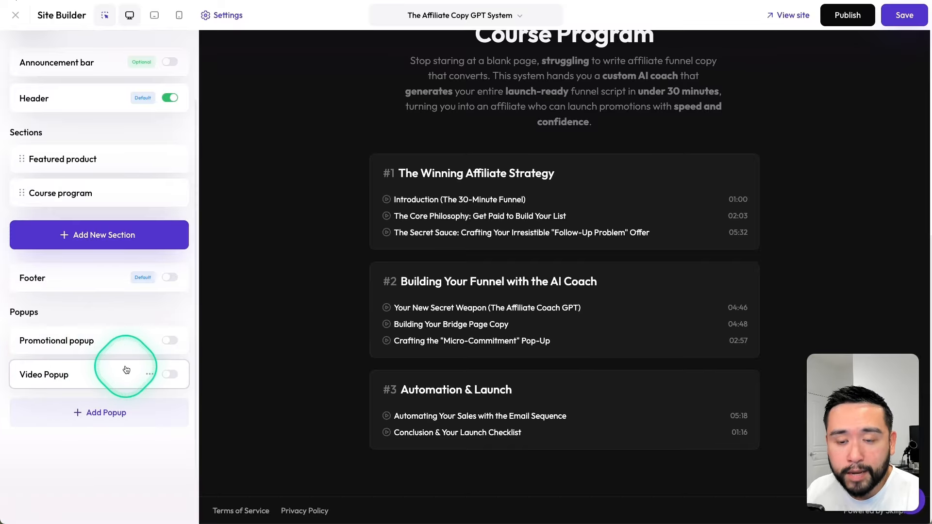
- Add another promotional popup to the page and open its settings
click(101, 413)
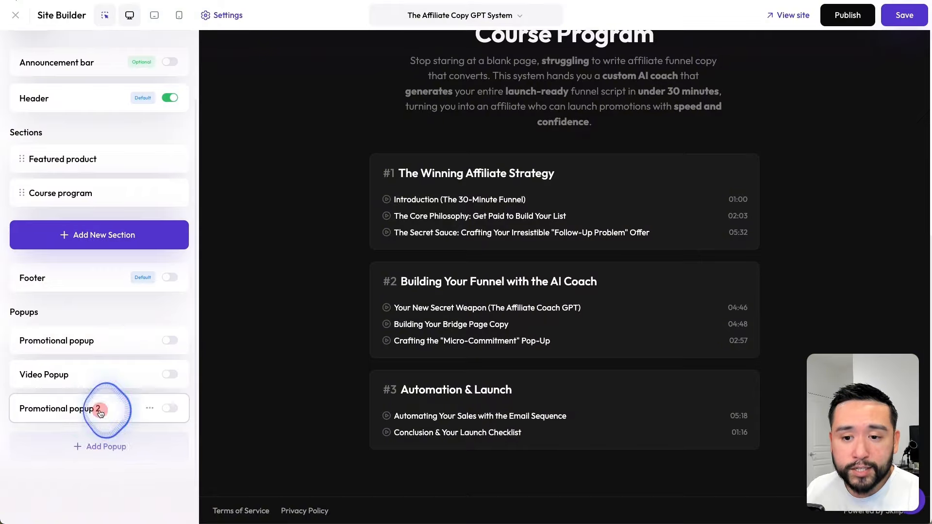
click(150, 413)
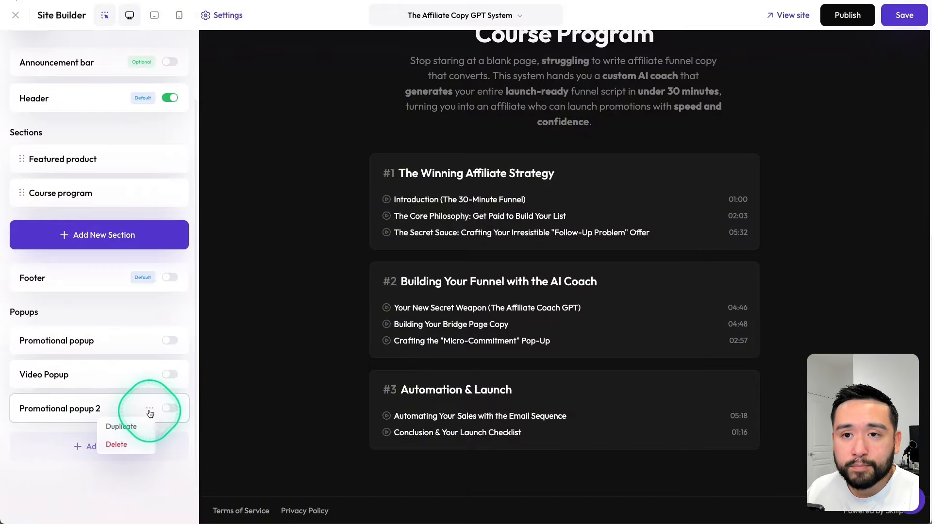
click(66, 411)
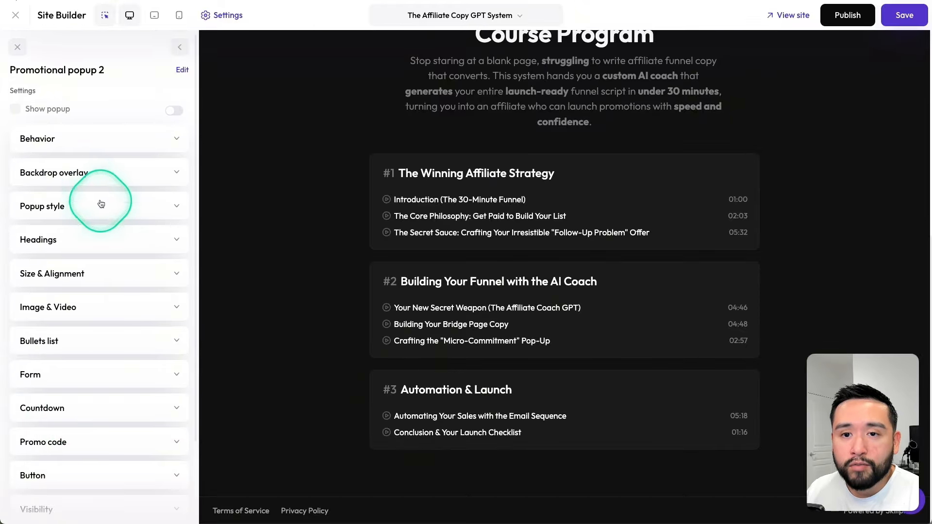
- Review the new popup's Behavior, Backdrop overlay and Popup style settings
scroll(92, 303, down, 3)
scroll(78, 296, up, 3)
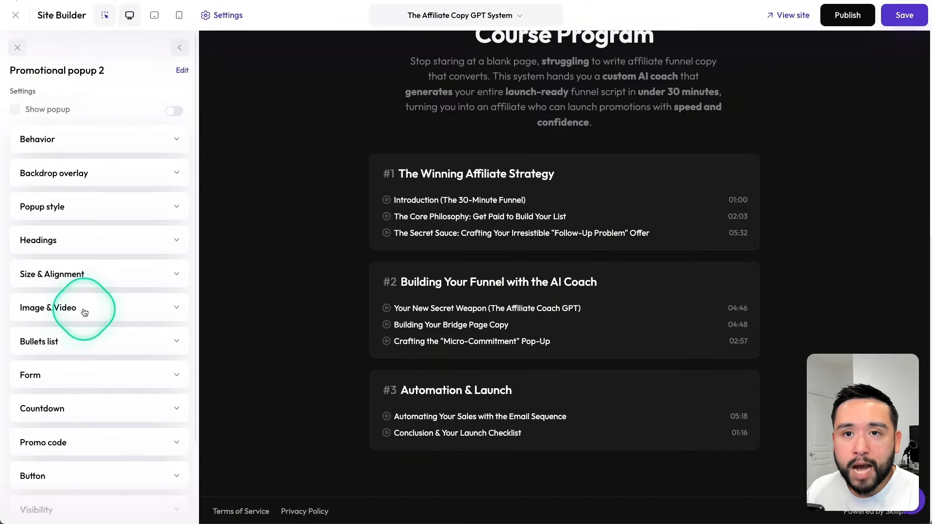
click(73, 142)
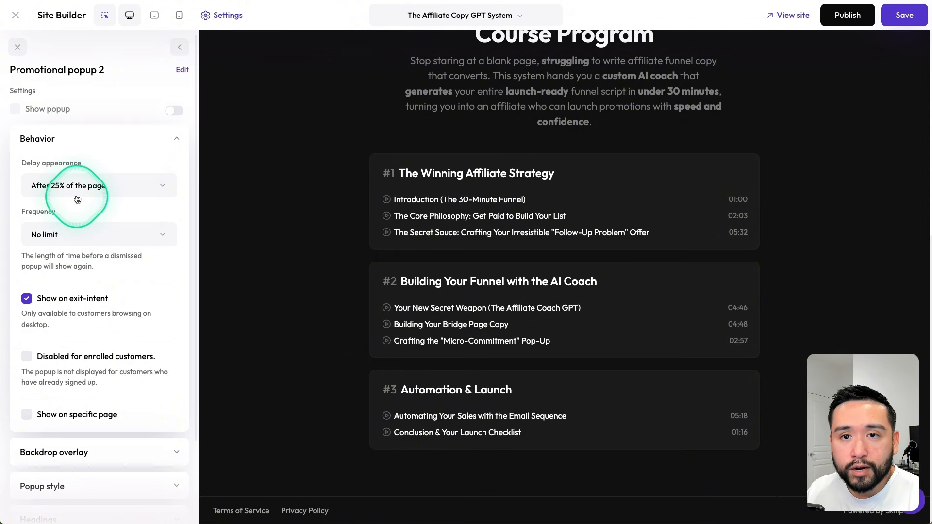
scroll(83, 203, down, 5)
click(78, 250)
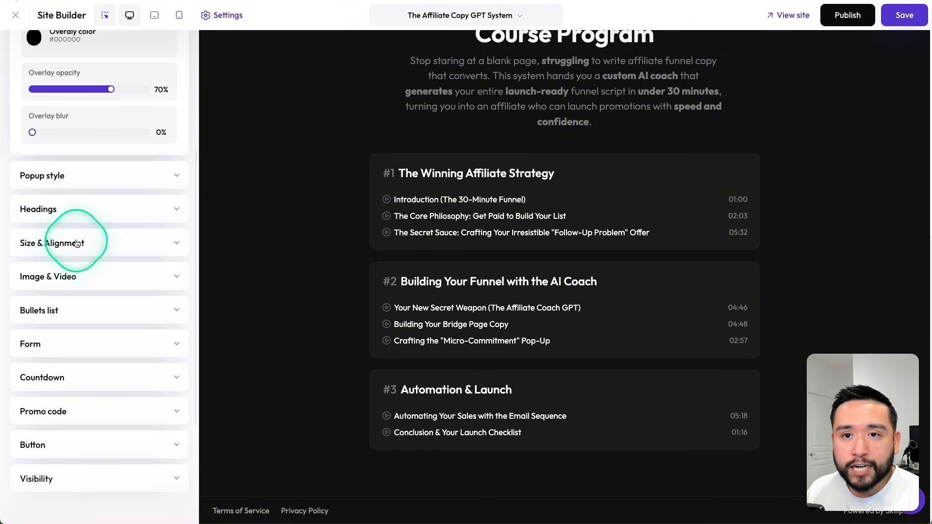
click(66, 183)
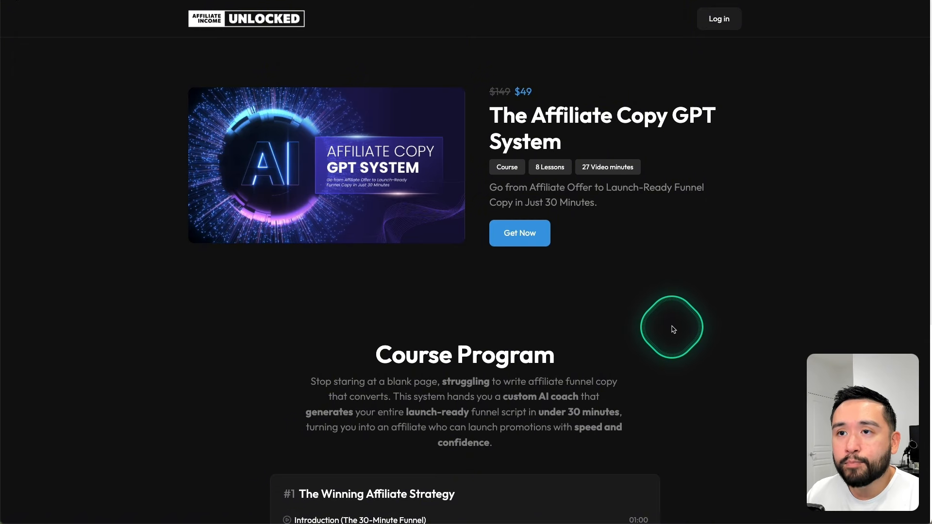
- Look over the published product page for The Affiliate Copy GPT System, including its Course Program
scroll(531, 264, down, 7)
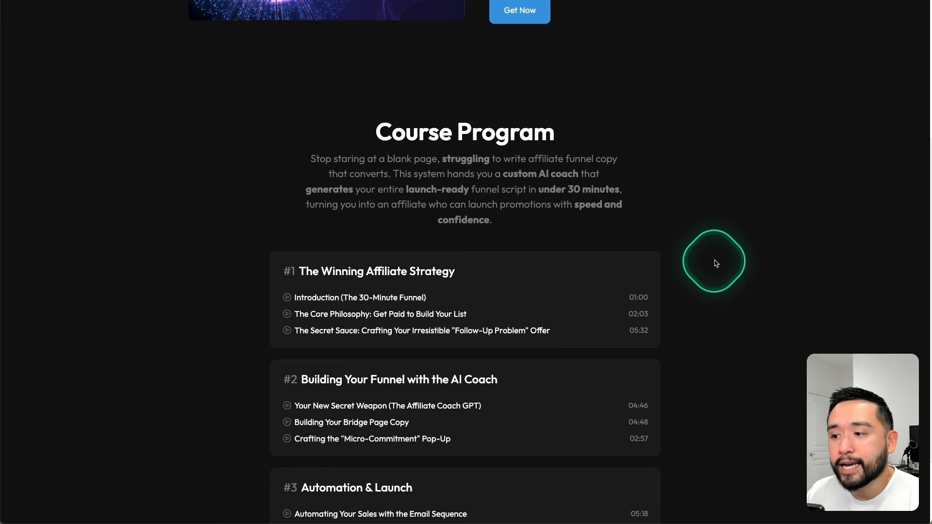
scroll(482, 235, up, 6)
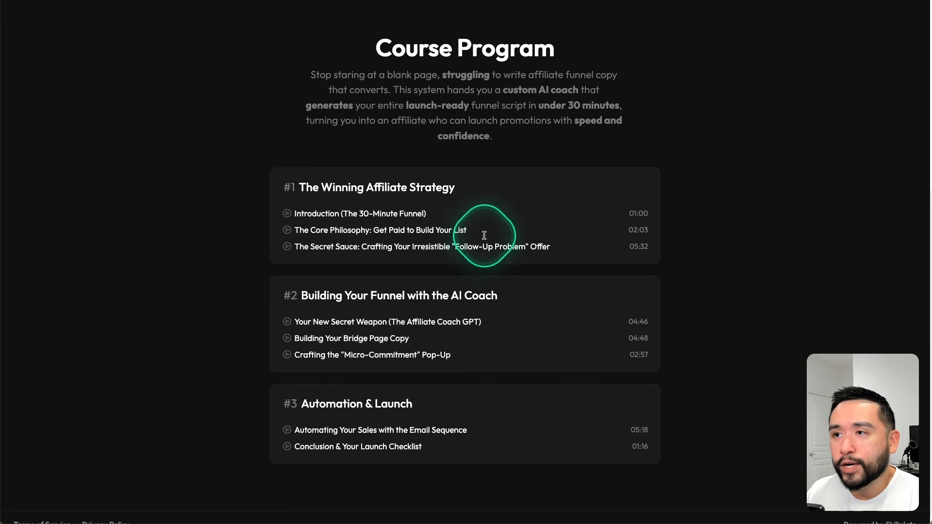
scroll(451, 253, up, 1)
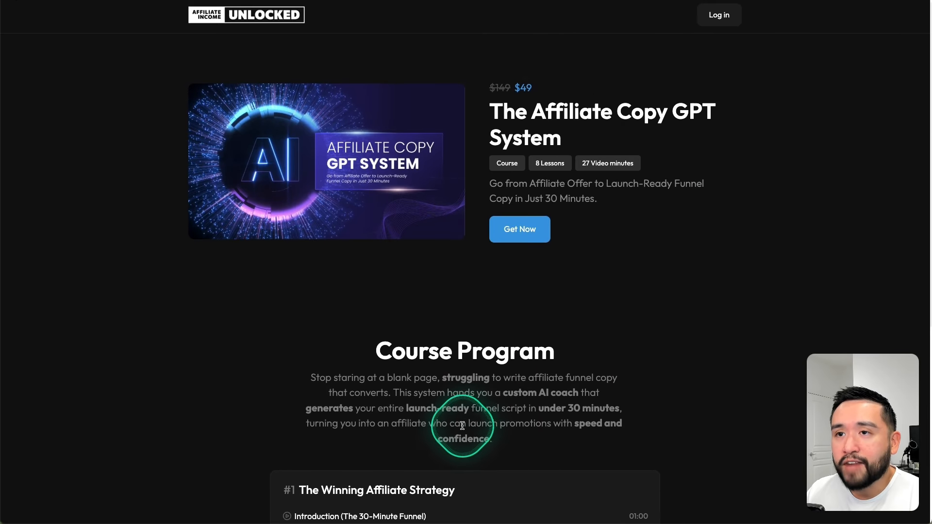
- Open the course's checkout page and examine its payment, billing and discount fields, and go to the login from the product page
click(520, 232)
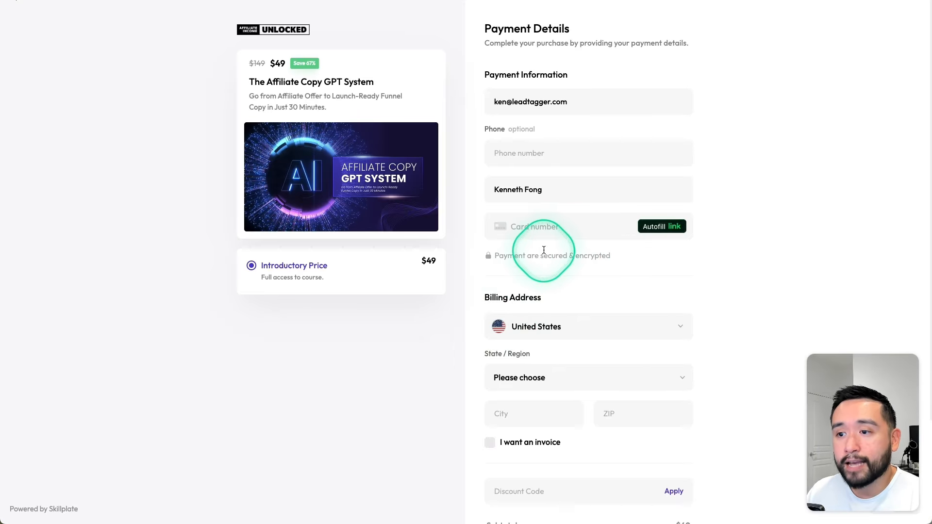
scroll(582, 209, down, 2)
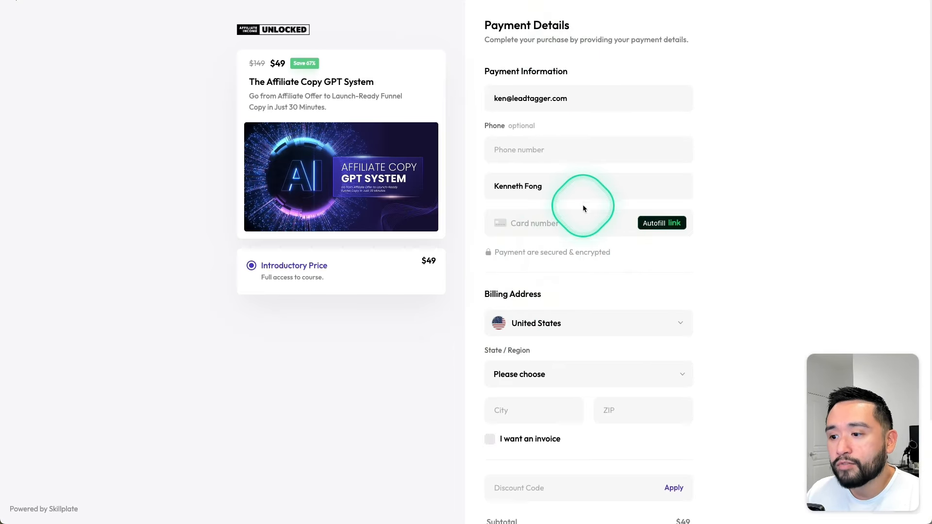
scroll(583, 225, down, 2)
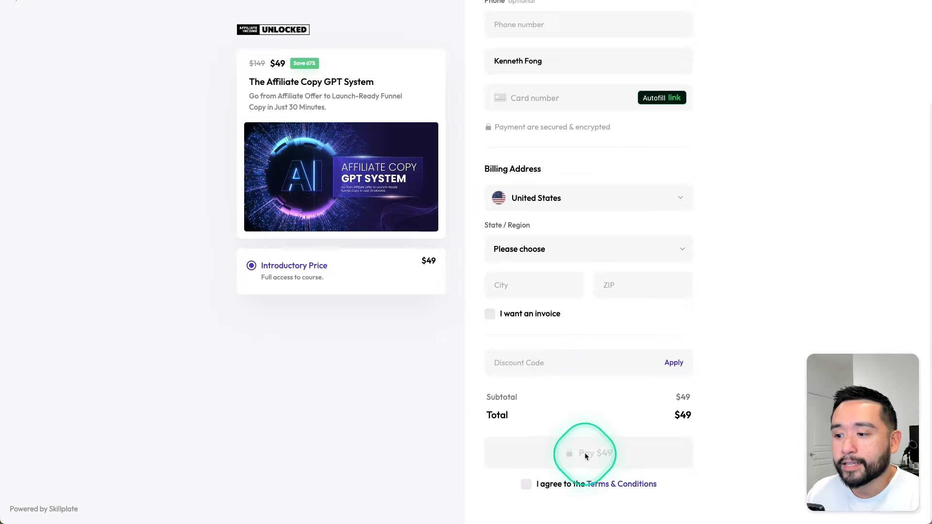
scroll(607, 435, up, 4)
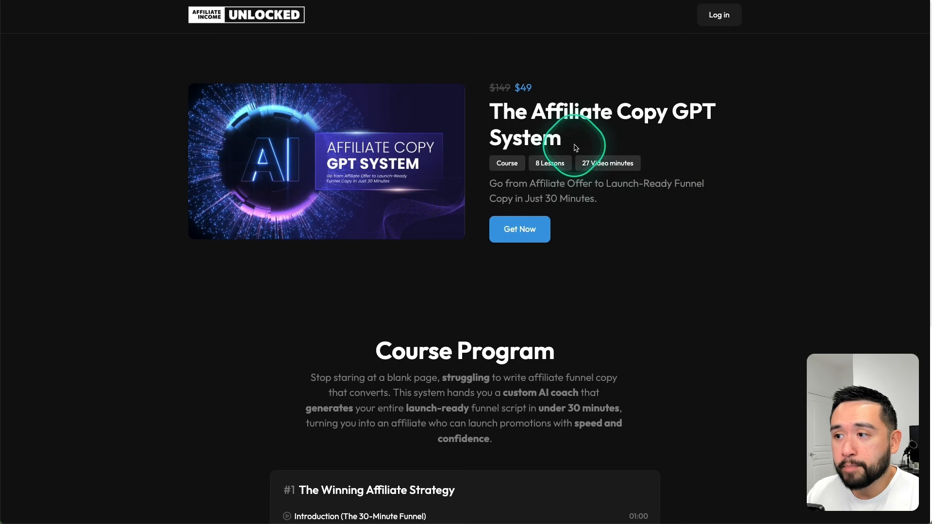
click(719, 14)
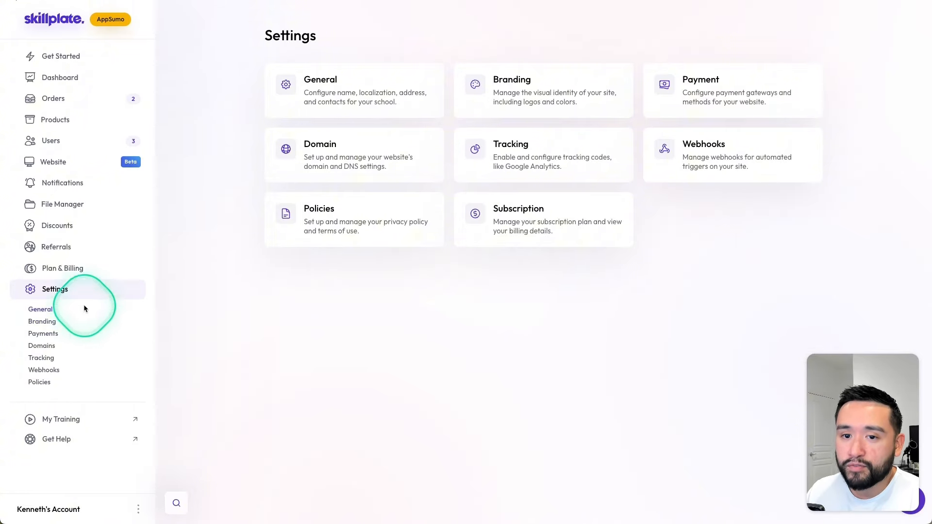
- Open the Branding settings and review the logo and favicon options, Skillplate branding removal, font families and Custom CSS
click(509, 88)
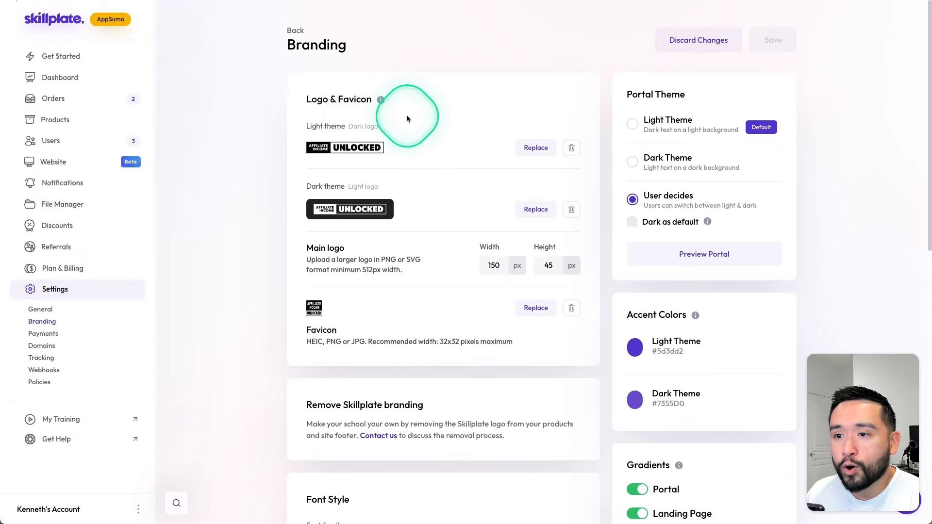
scroll(406, 115, down, 3)
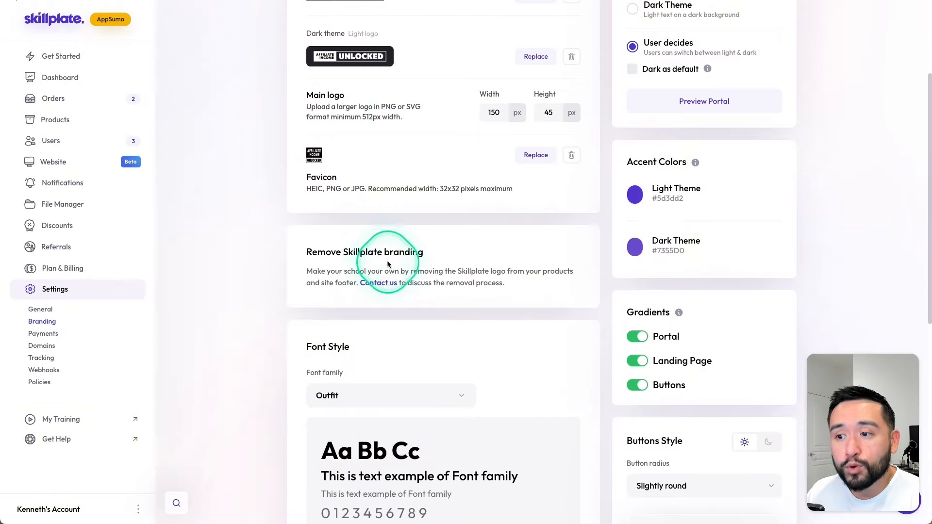
scroll(388, 263, down, 1)
scroll(400, 242, down, 1)
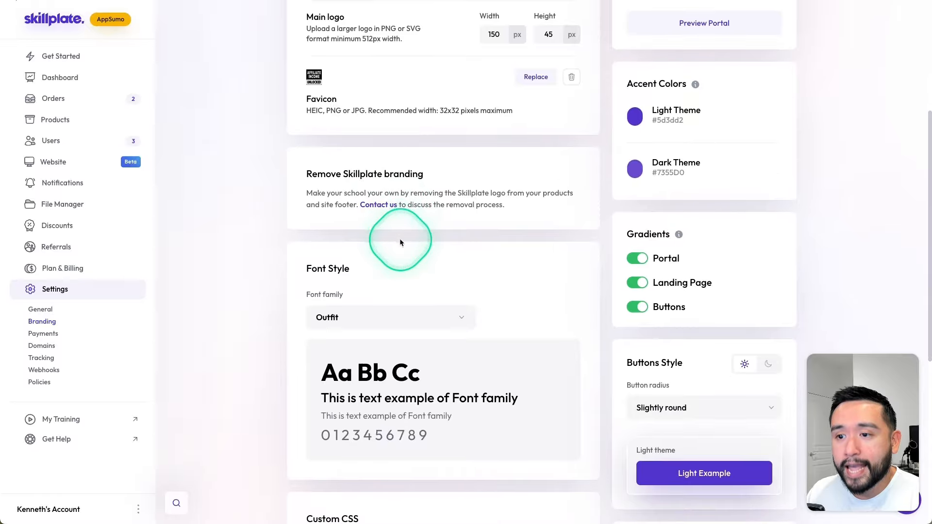
click(386, 273)
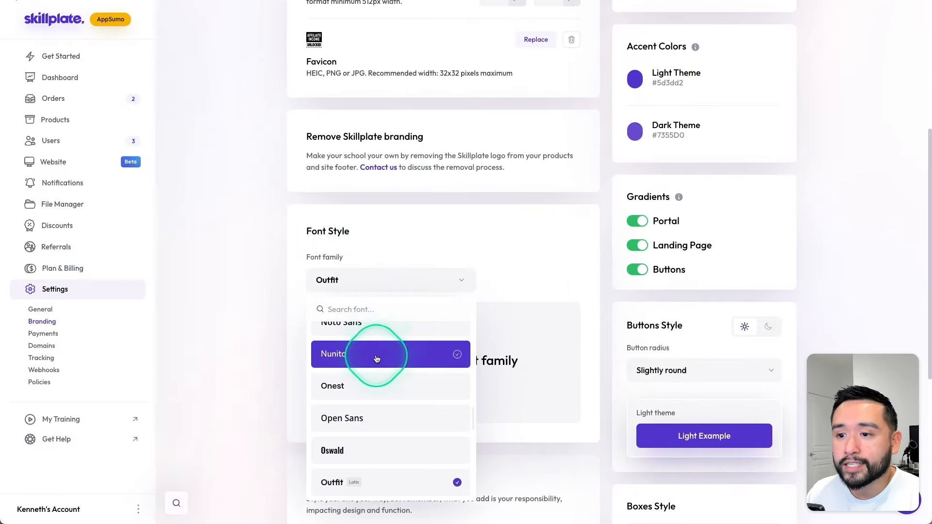
scroll(379, 381, down, 3)
scroll(379, 378, up, 4)
scroll(389, 364, down, 3)
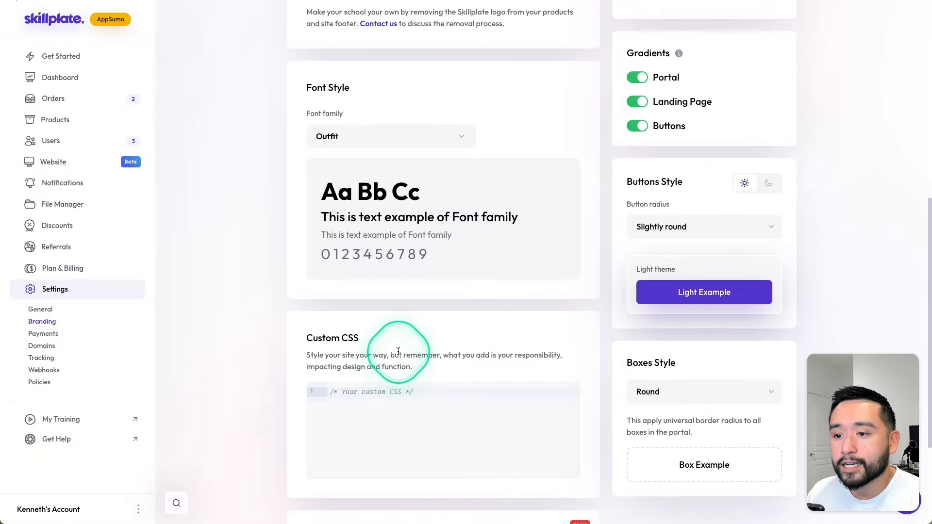
- Review the branding page's Accent Colors, Gradients and Buttons Style options
scroll(427, 342, up, 4)
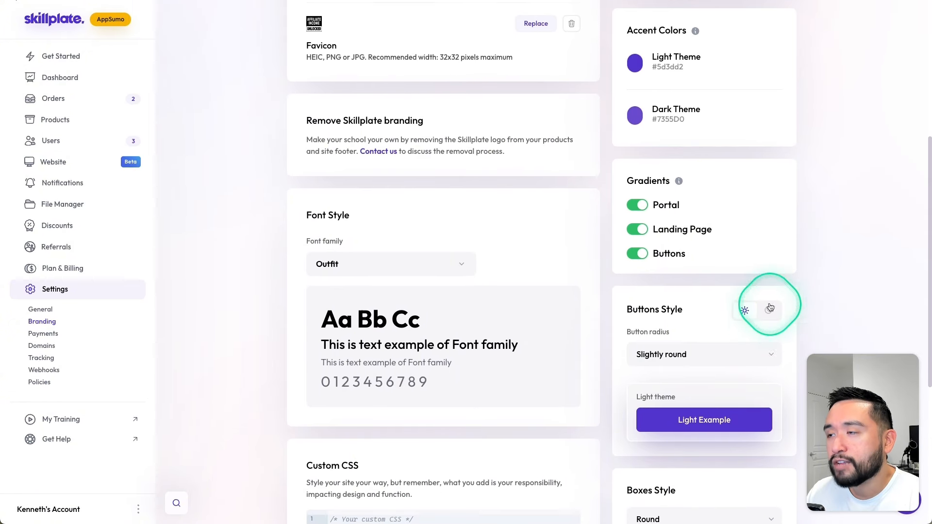
scroll(645, 204, up, 1)
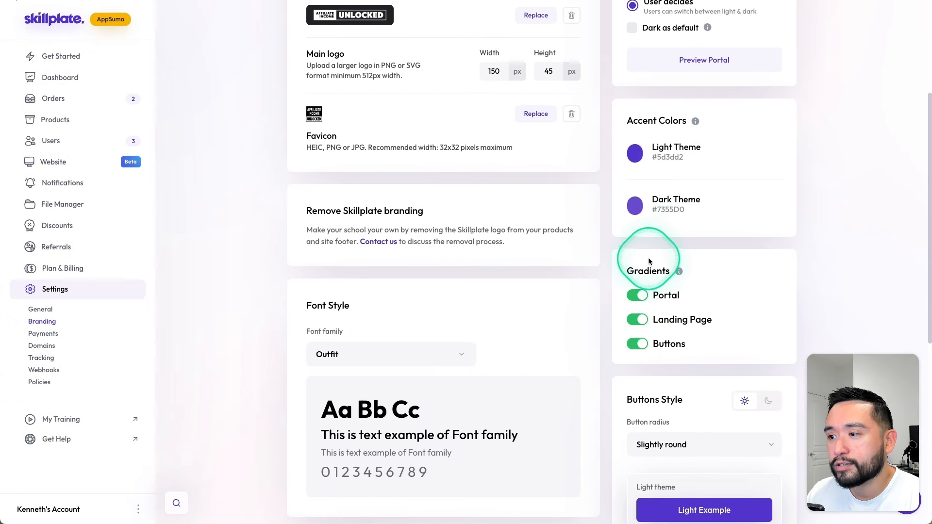
scroll(659, 273, down, 3)
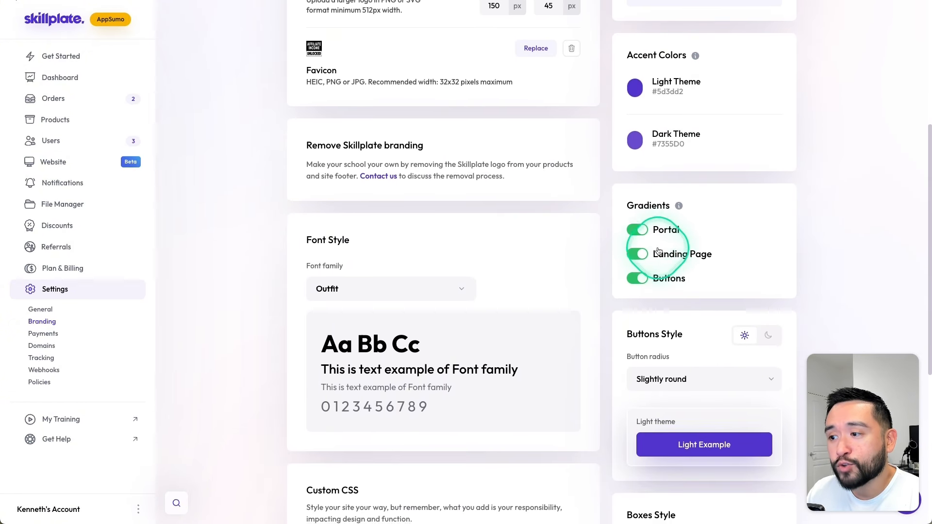
scroll(670, 266, down, 2)
scroll(671, 266, up, 10)
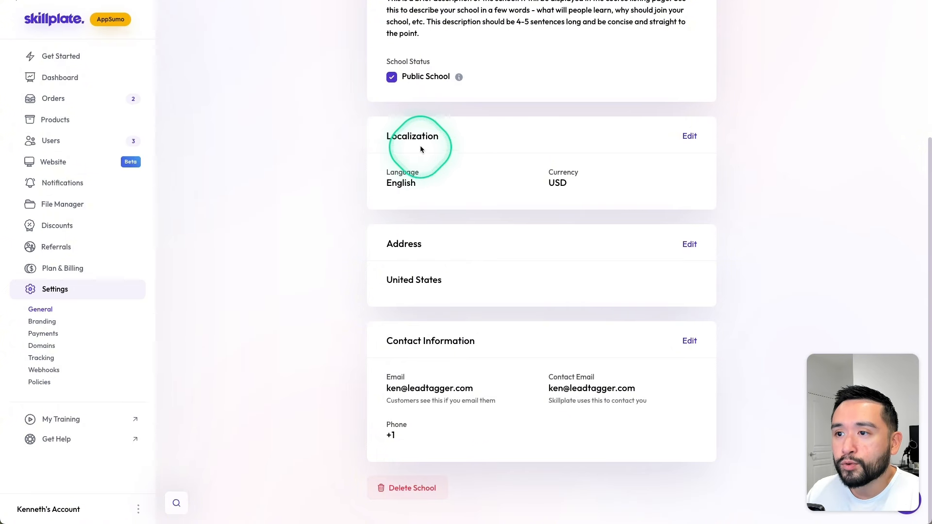
- Open the school's Localization settings for editing and browse the available languages
click(691, 137)
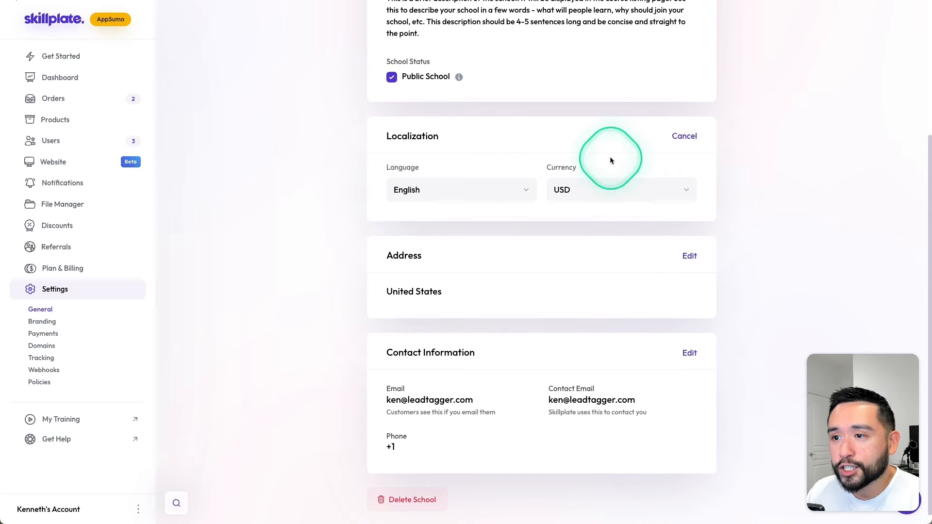
click(516, 191)
scroll(457, 250, down, 1)
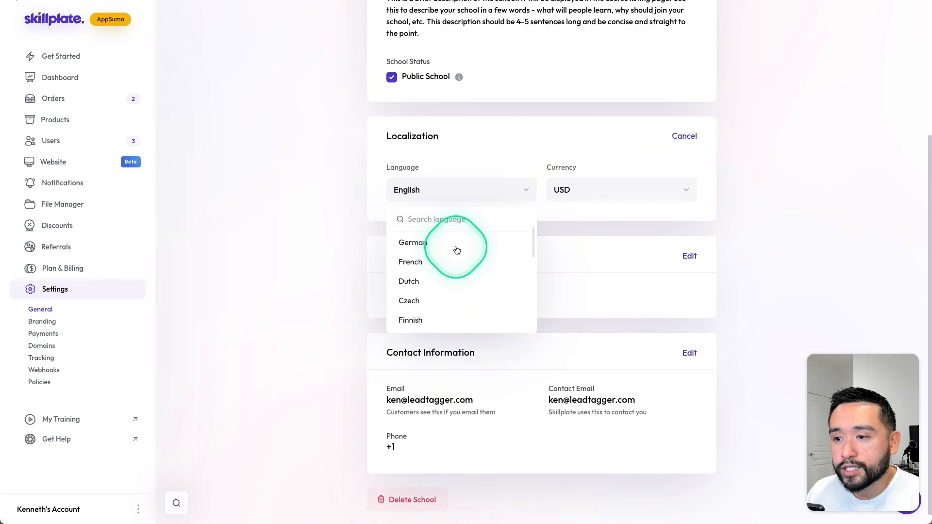
scroll(457, 249, down, 5)
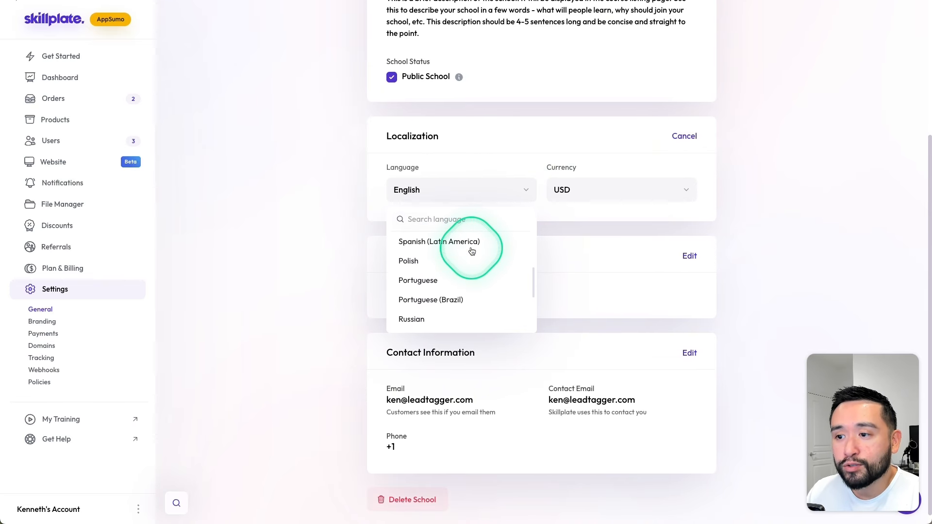
scroll(472, 251, down, 5)
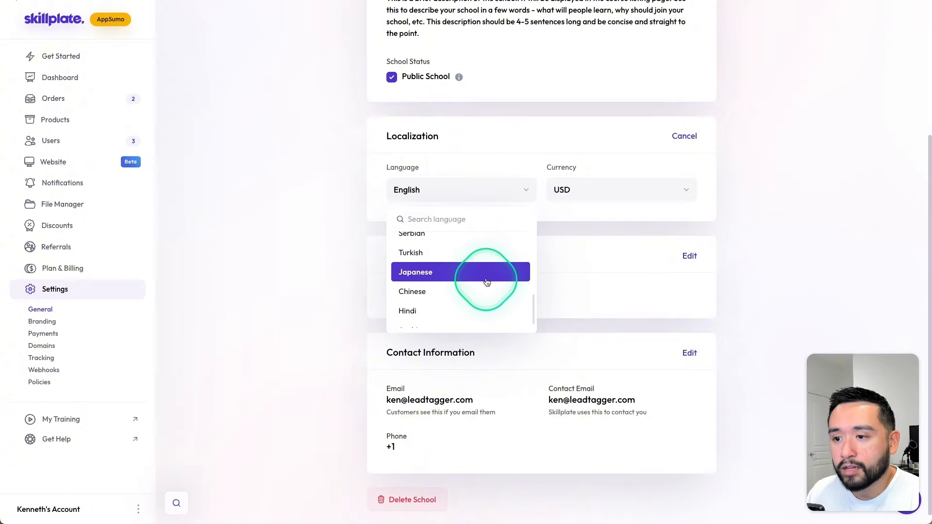
scroll(483, 294, up, 3)
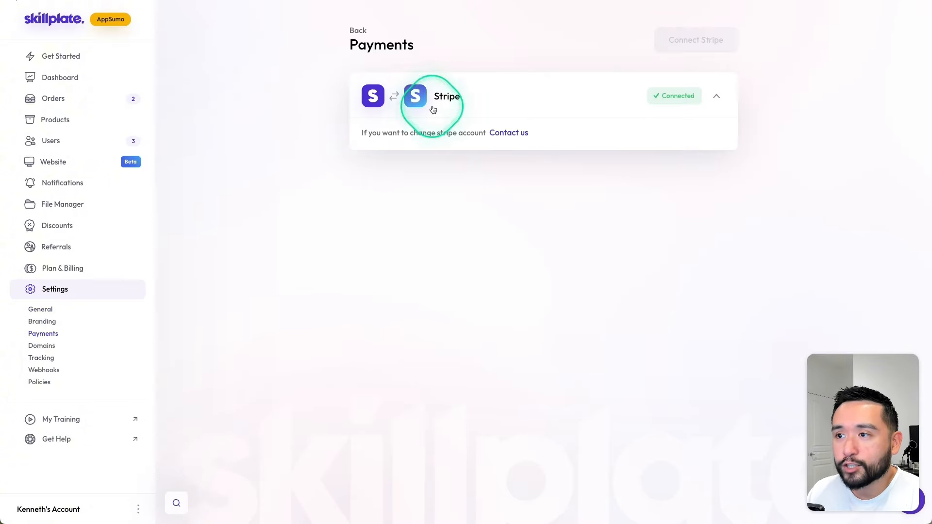
- Check the Domains settings, and examine the Tracking fields for Tag Manager, Google Analytics 4, Facebook Pixel and the additional scripts
click(51, 346)
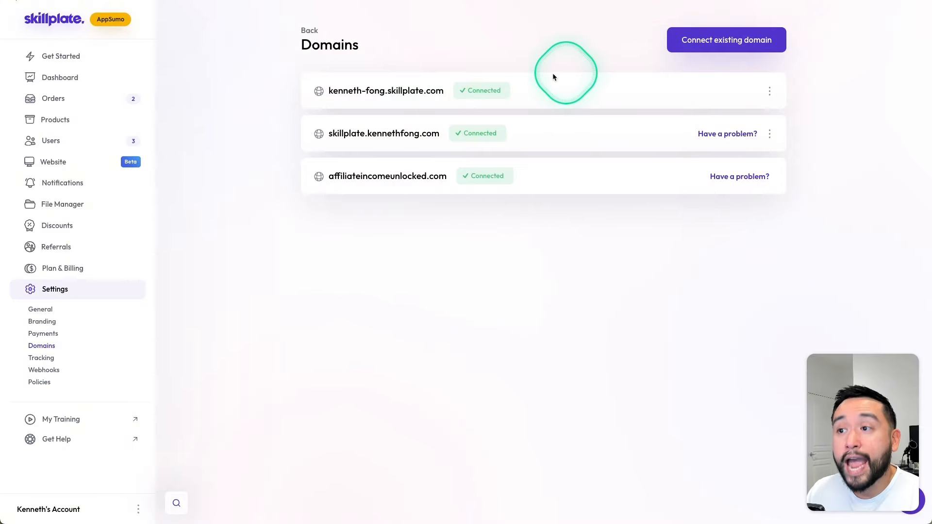
click(41, 358)
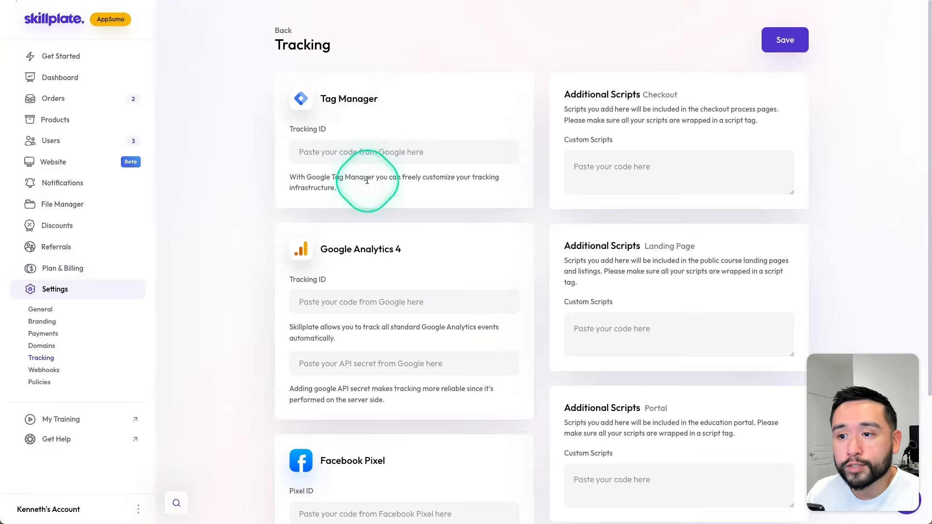
scroll(335, 203, down, 3)
scroll(396, 214, down, 1)
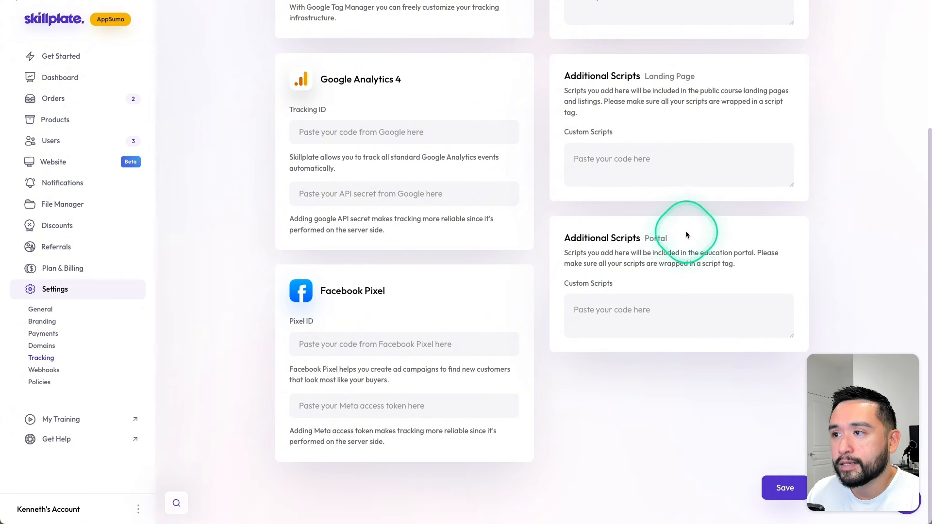
scroll(617, 241, up, 3)
scroll(641, 194, up, 1)
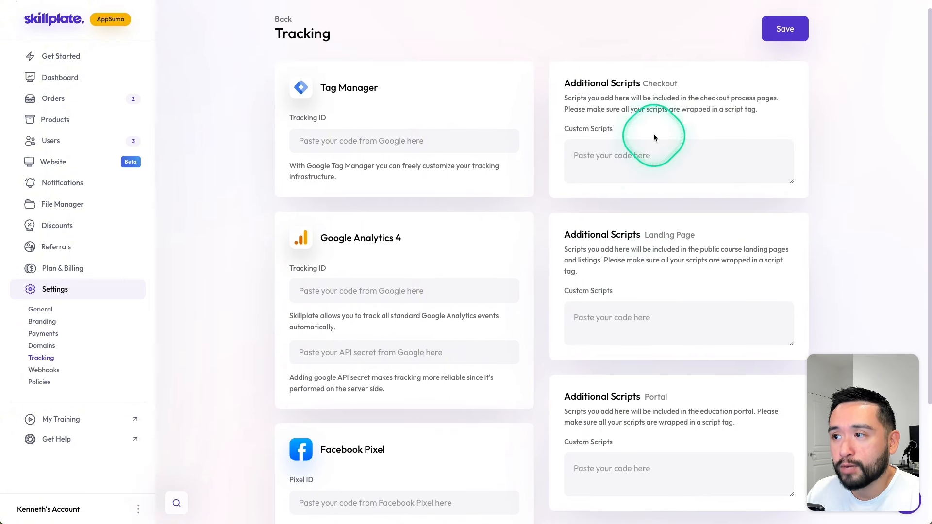
scroll(648, 85, down, 2)
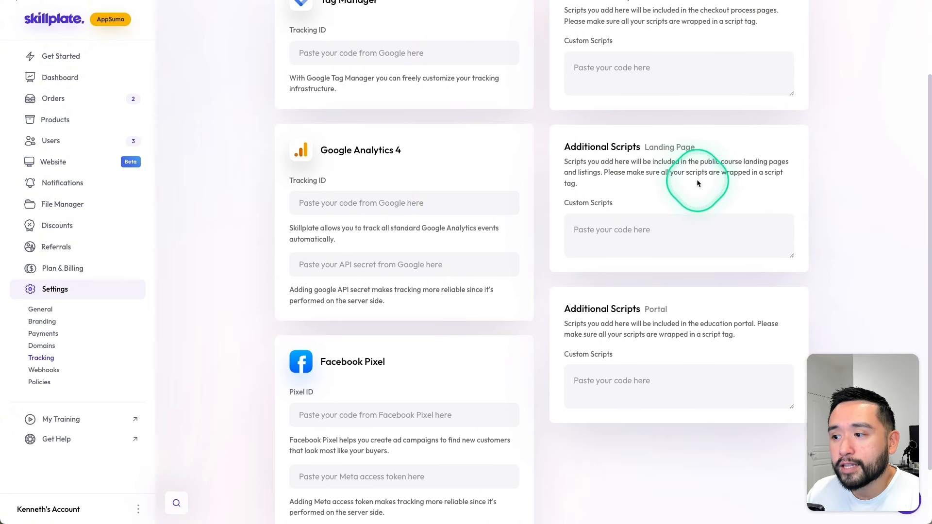
scroll(642, 292, down, 2)
- View the Webhooks settings and go to the All Products list
click(43, 370)
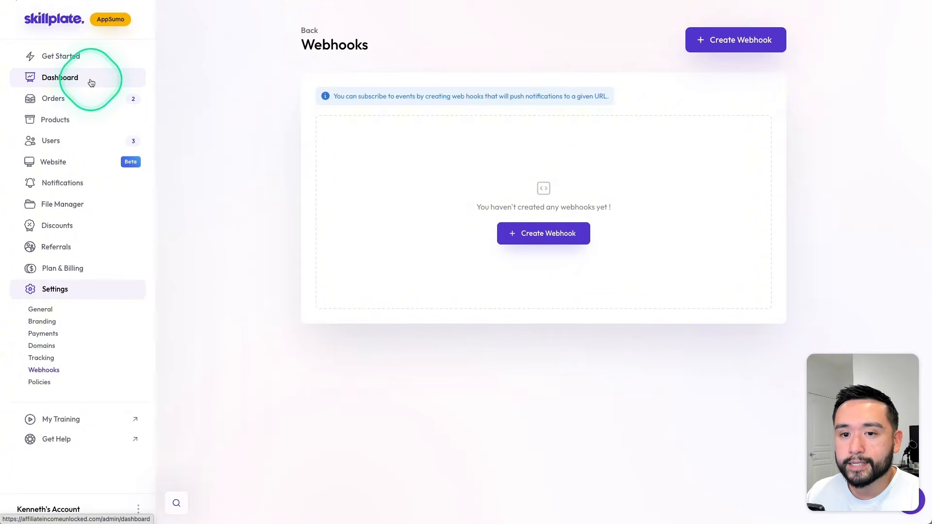
click(70, 127)
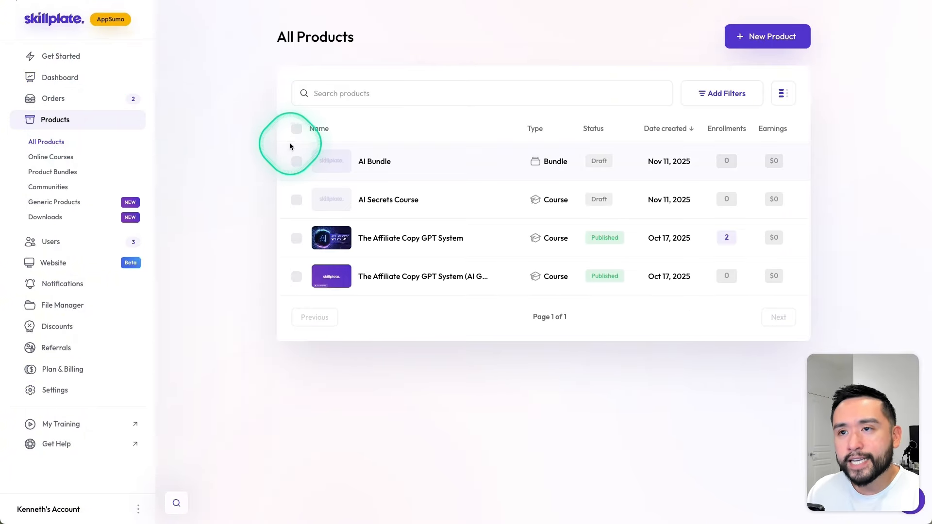
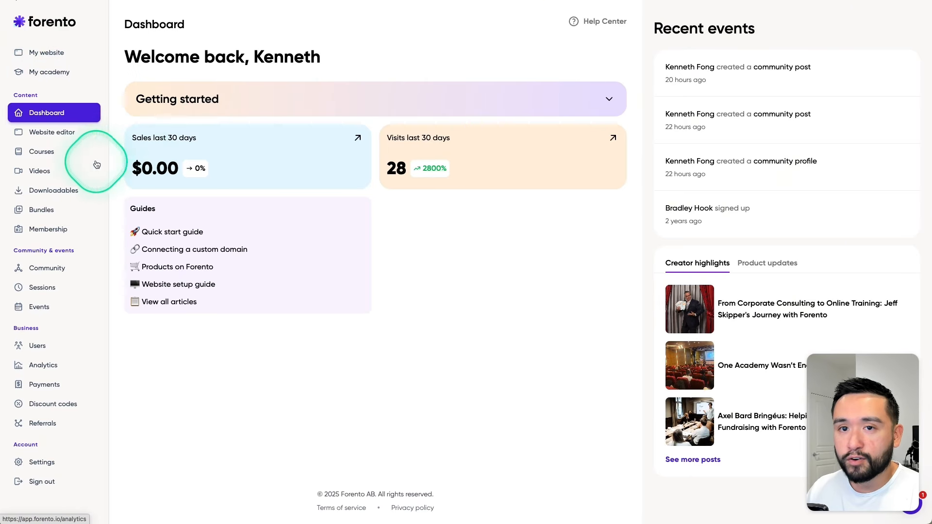
- Open Forento's website editor and look over the home page's hero section and HTML embed block
click(52, 138)
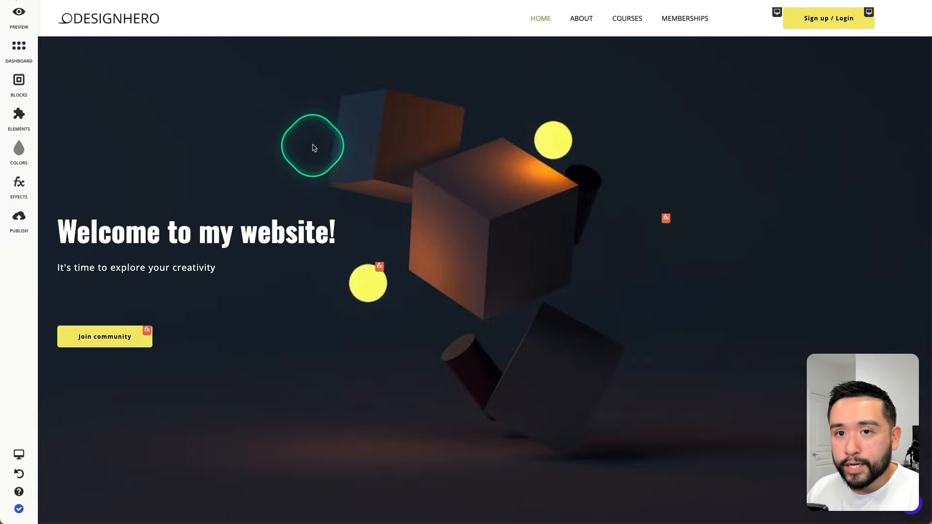
scroll(439, 87, down, 5)
scroll(434, 102, down, 9)
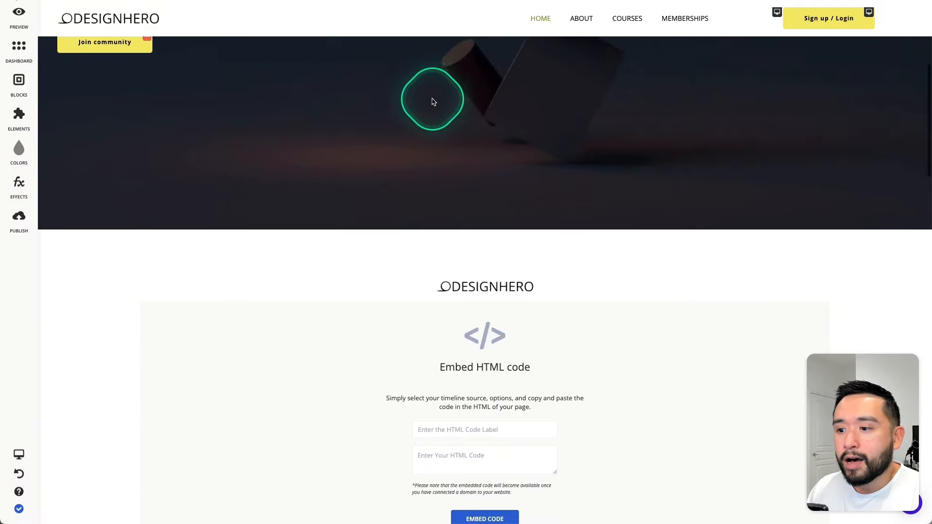
scroll(434, 104, up, 14)
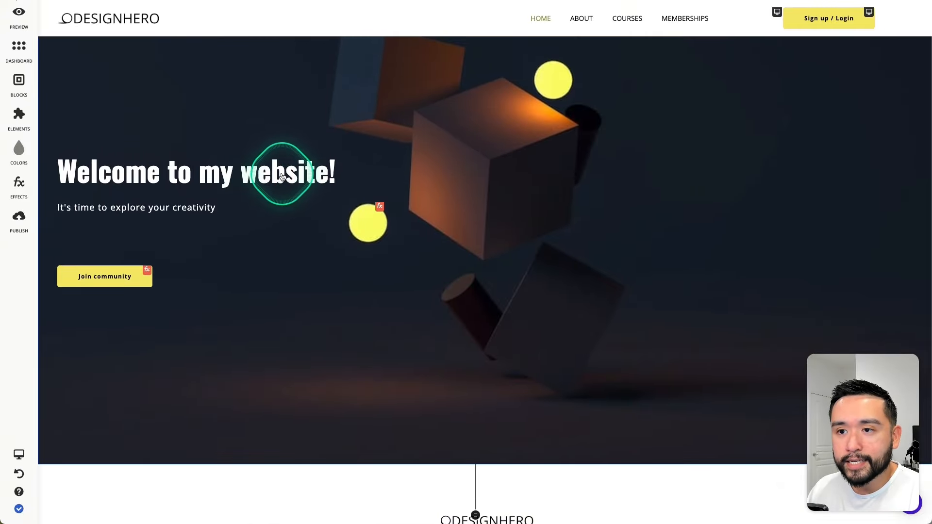
- Extend the hero heading to read "Welcome to my website! Happy to see you!"
click(282, 175)
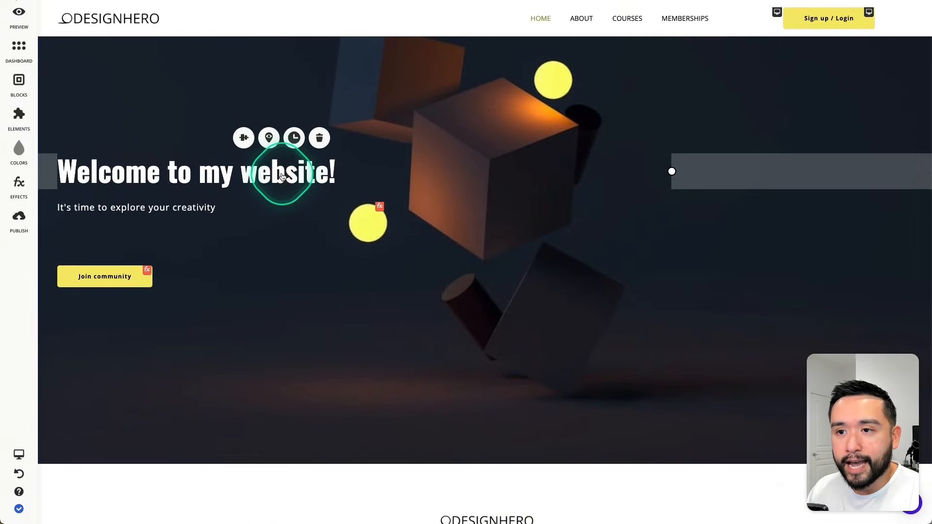
click(330, 179)
text(Happy to see you!)
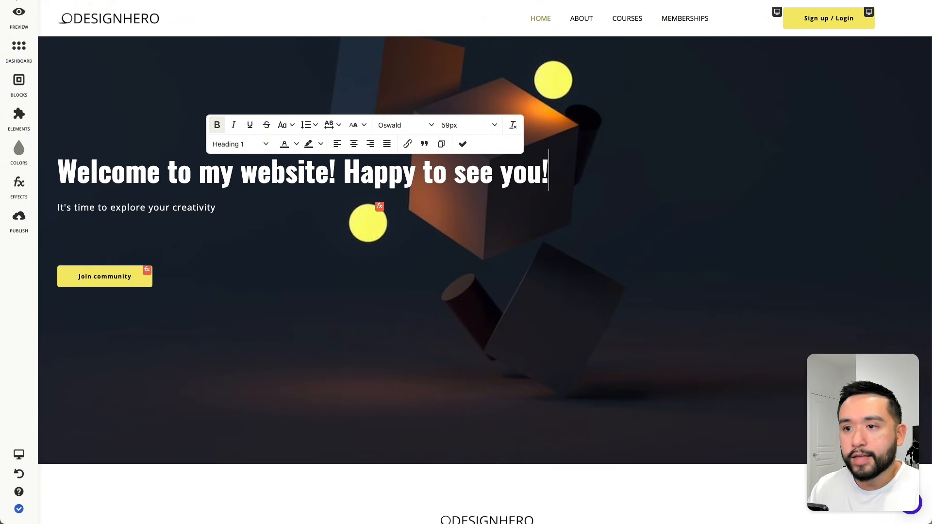
click(233, 162)
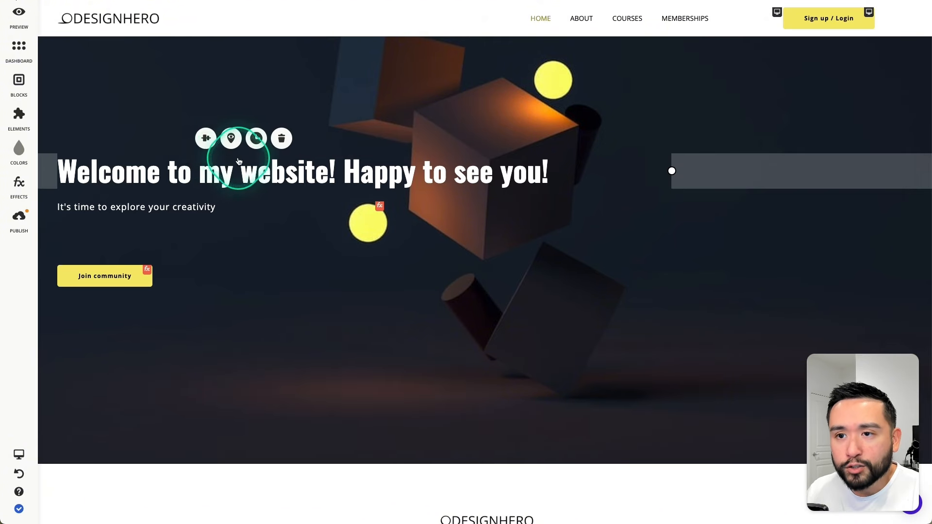
- Try to align the hero heading vertically to the middle of its section
click(209, 140)
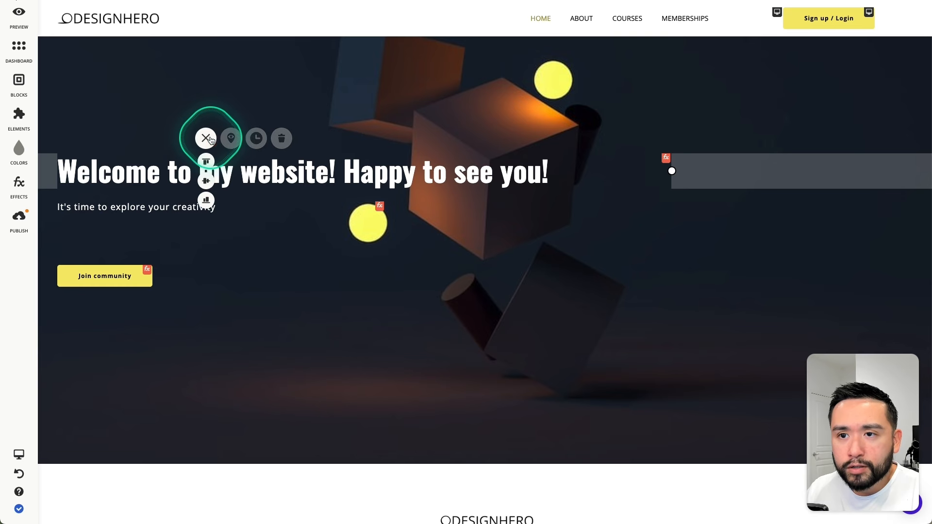
click(209, 182)
double_click(218, 174)
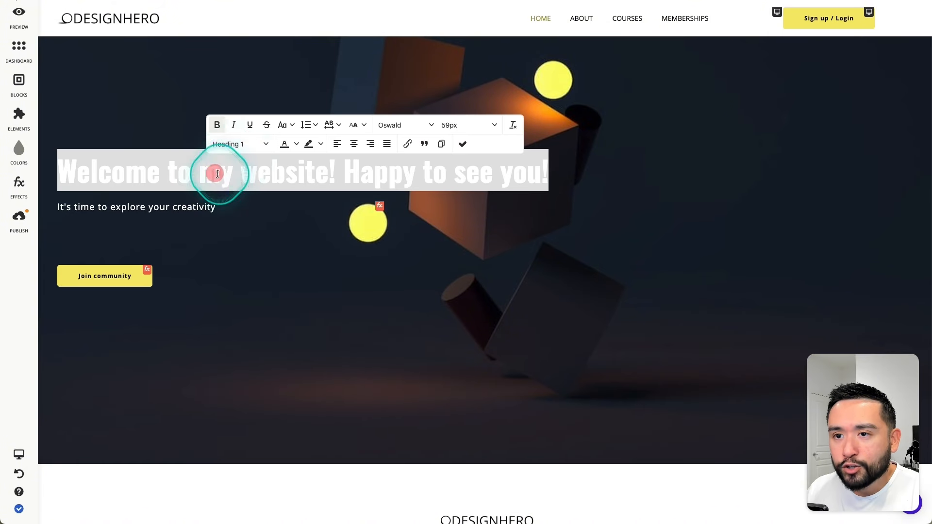
click(255, 176)
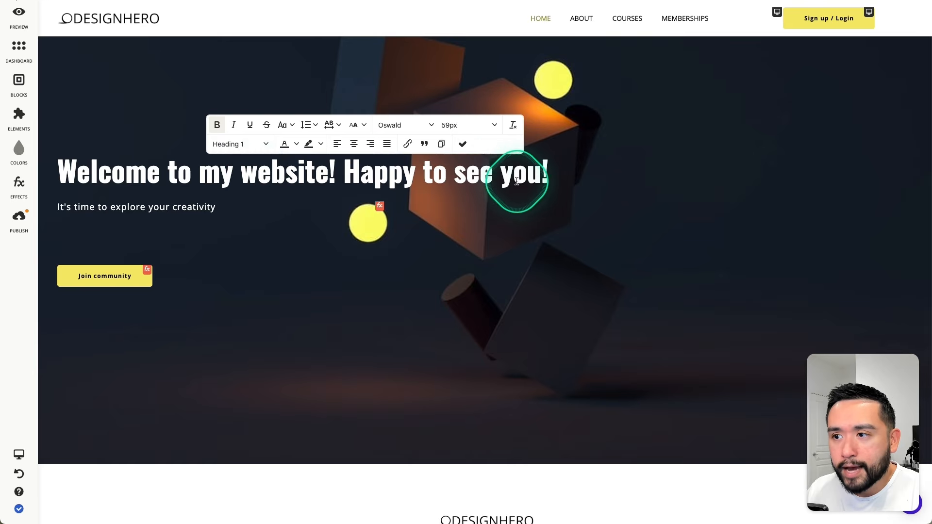
click(539, 177)
click(501, 145)
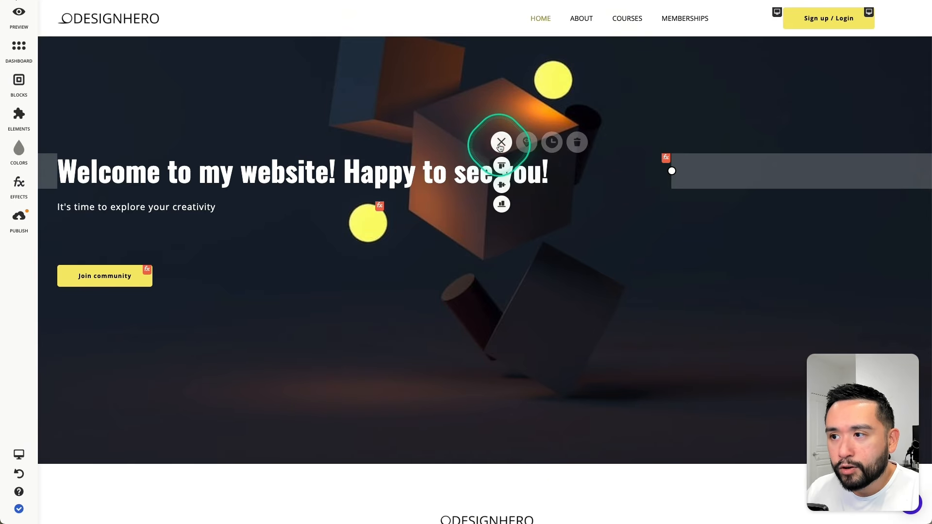
click(502, 185)
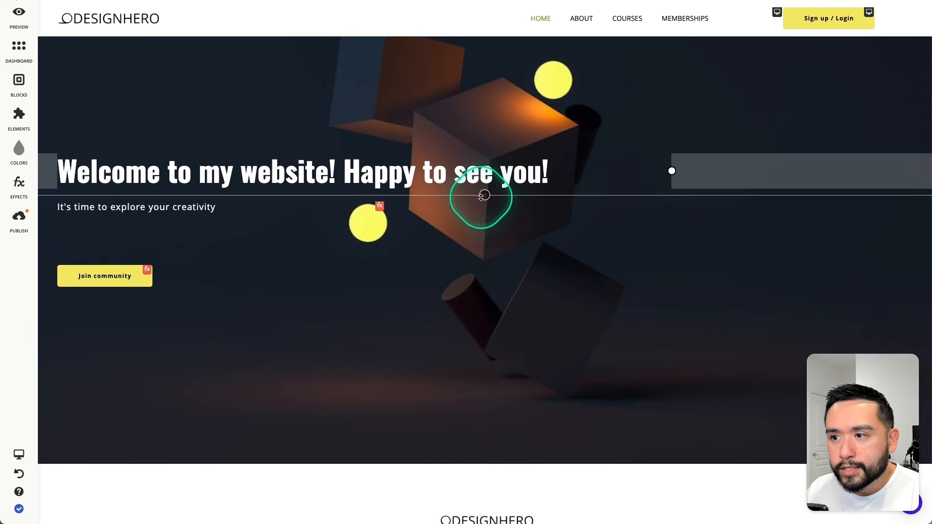
- Align the hero heading vertically to the bottom of its section
click(517, 181)
click(471, 144)
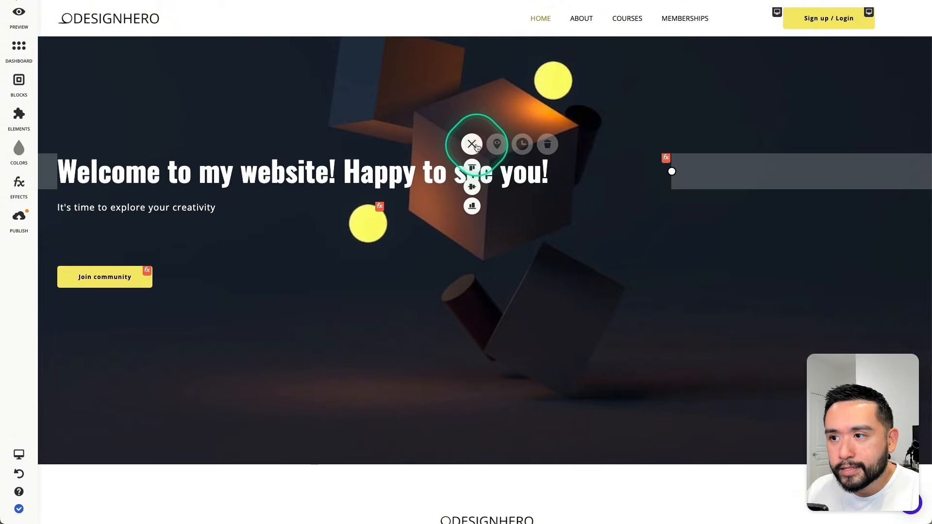
click(472, 206)
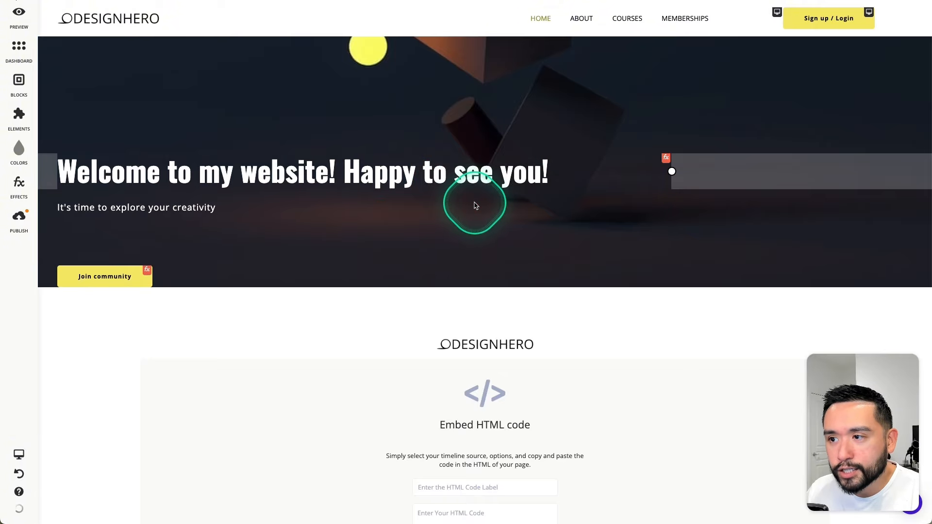
- Try the hero heading's vertical alignment at the top of its section and settle on the middle
double_click(468, 169)
click(474, 172)
click(513, 174)
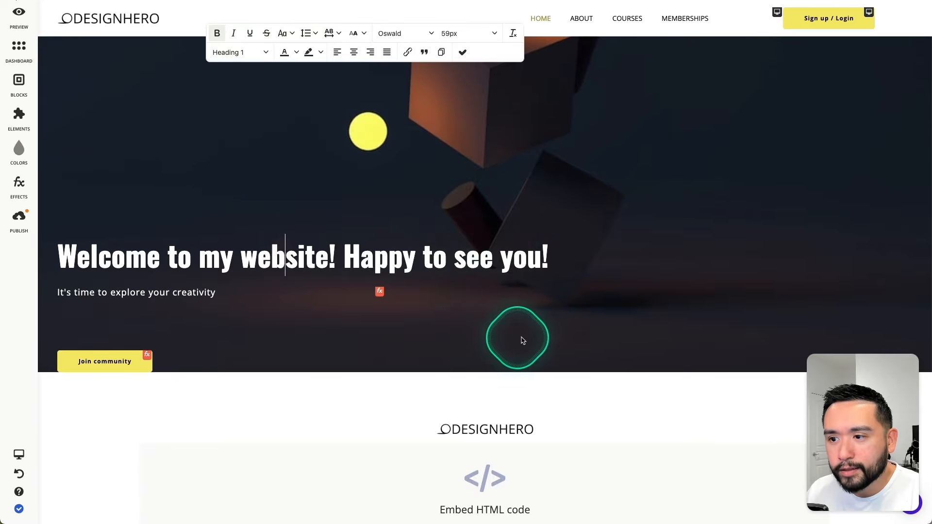
click(529, 330)
click(516, 221)
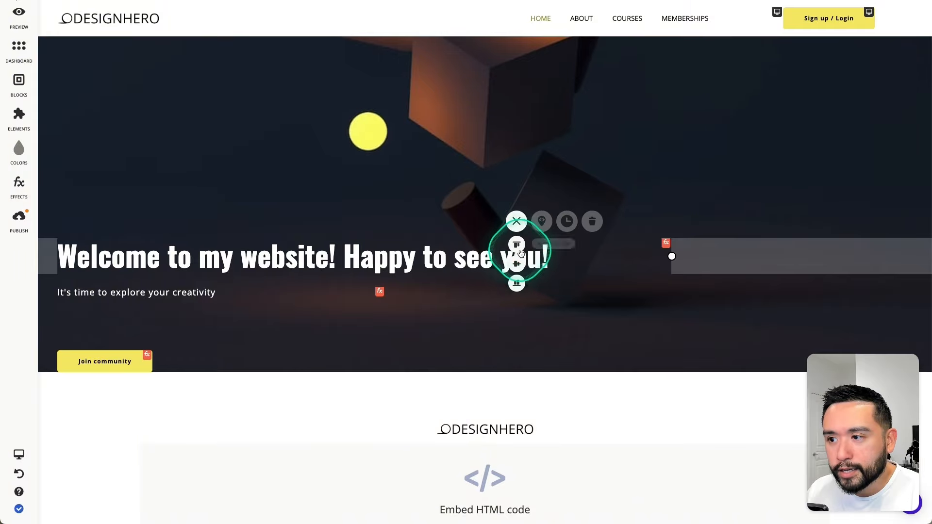
click(516, 248)
click(529, 42)
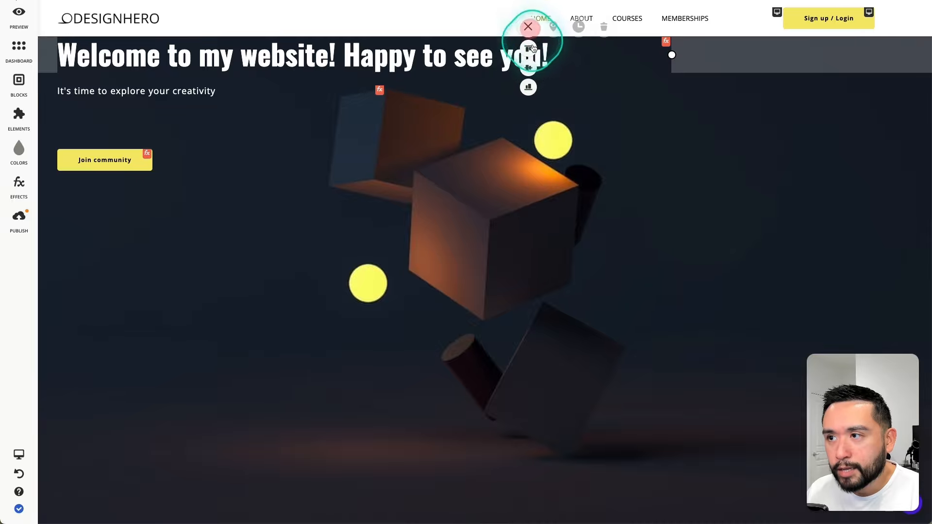
click(528, 71)
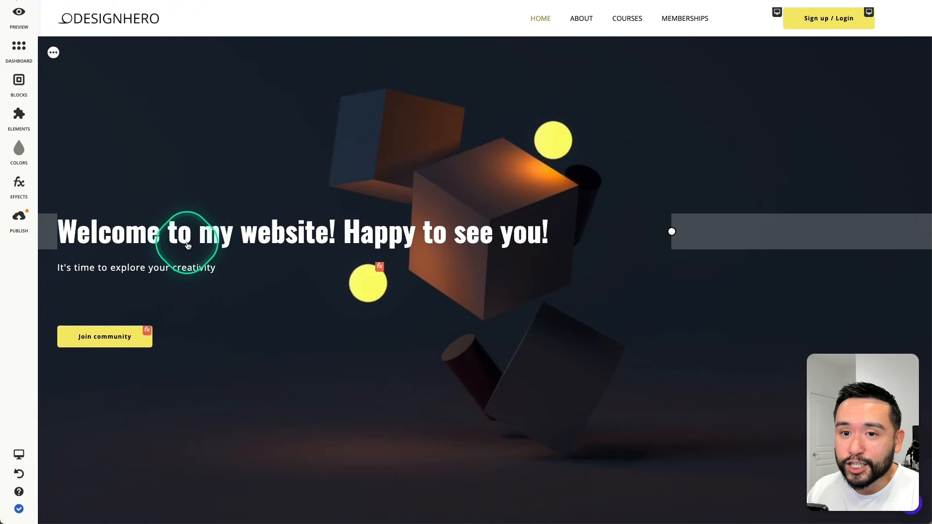
- Open the gallery of ready-made blocks and filter it to the FAQ category
scroll(662, 251, down, 1)
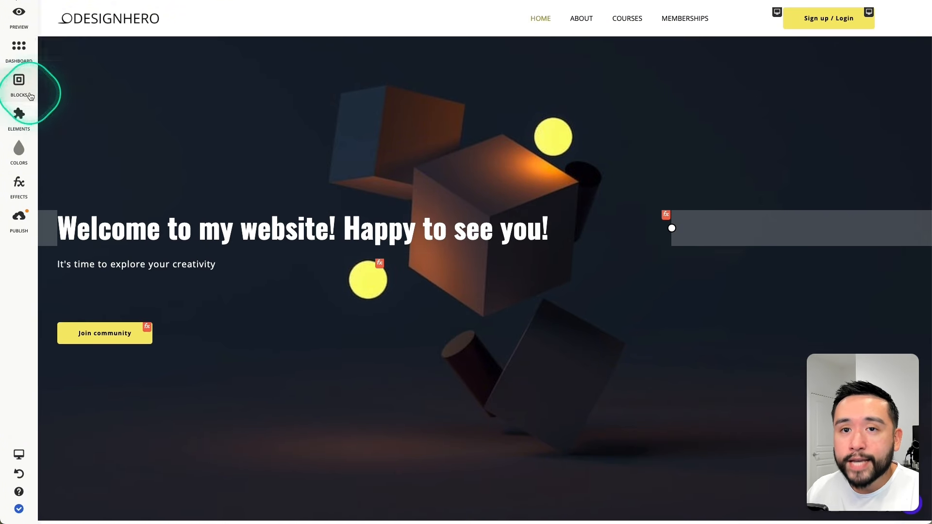
scroll(204, 162, down, 7)
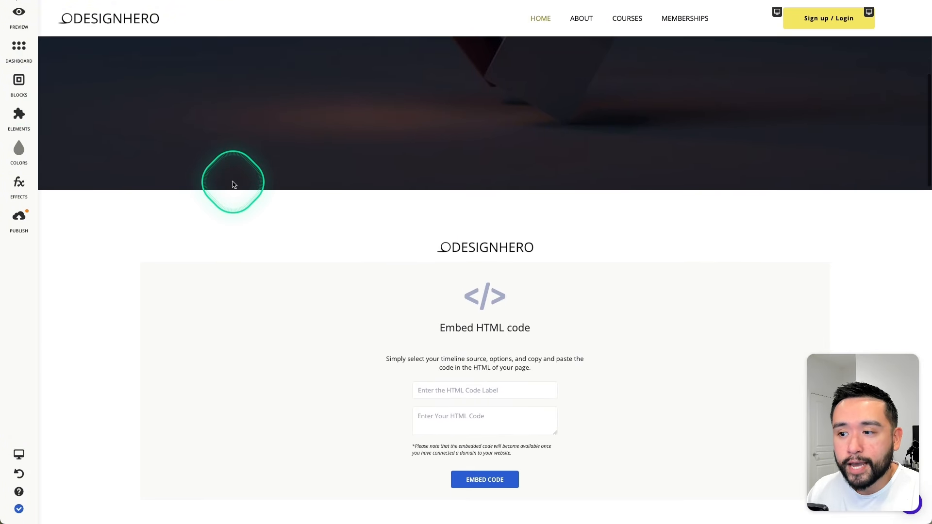
click(25, 88)
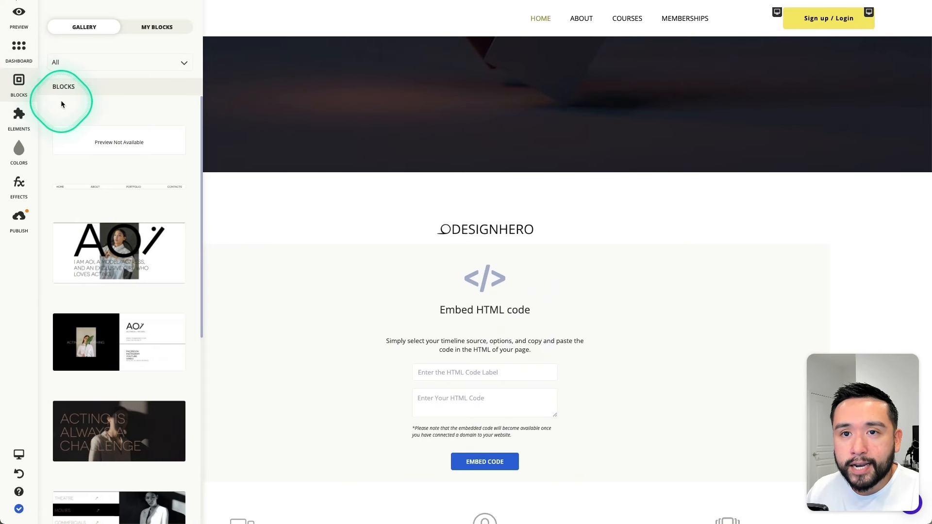
scroll(113, 145, down, 6)
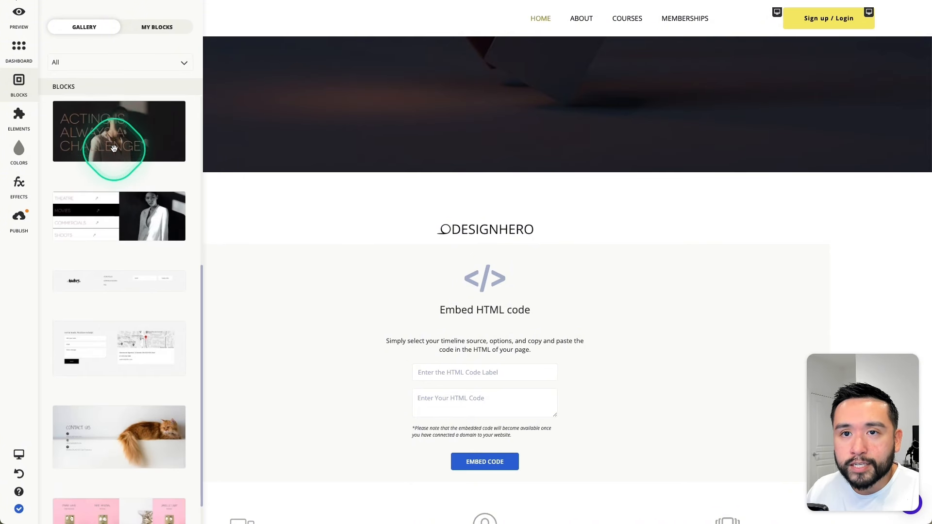
scroll(115, 148, up, 4)
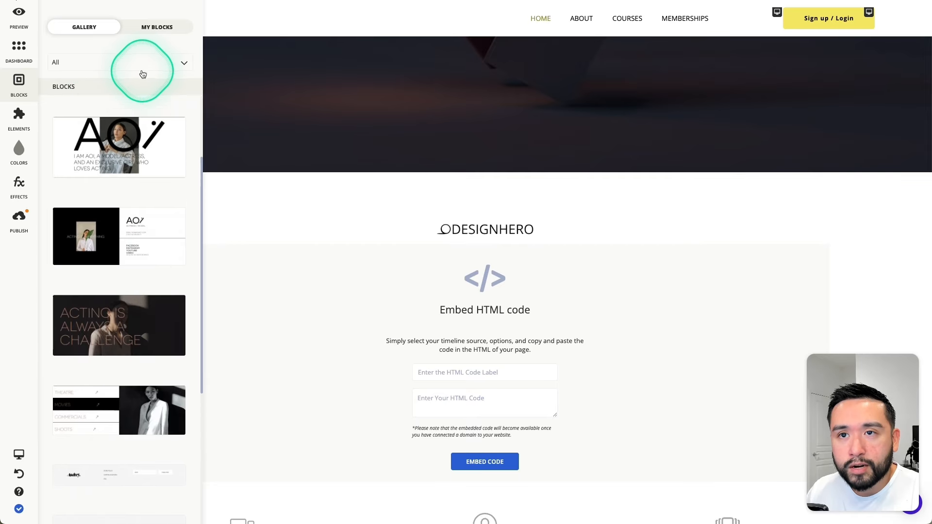
click(142, 74)
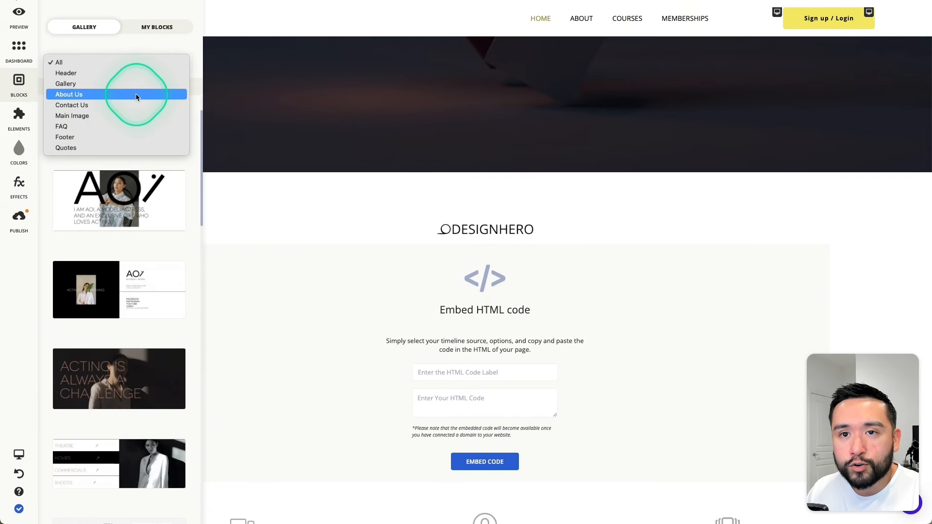
click(105, 128)
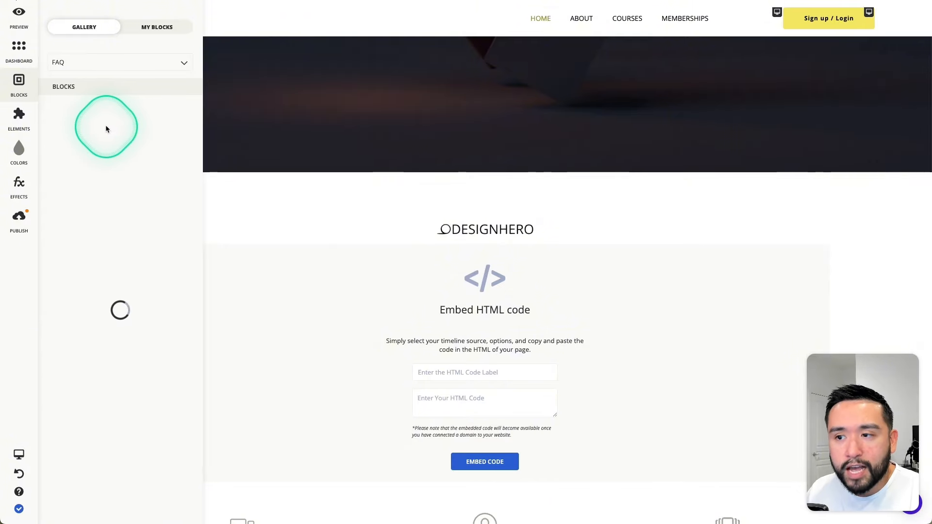
- Insert the light grey FAQ block with the yellow title between the hero section and the HTML embed block
scroll(118, 221, down, 2)
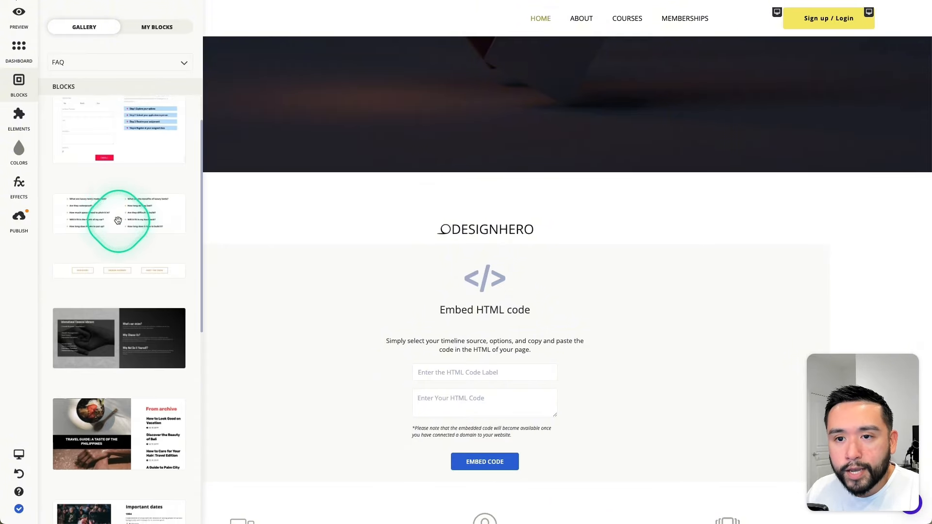
scroll(121, 194, down, 5)
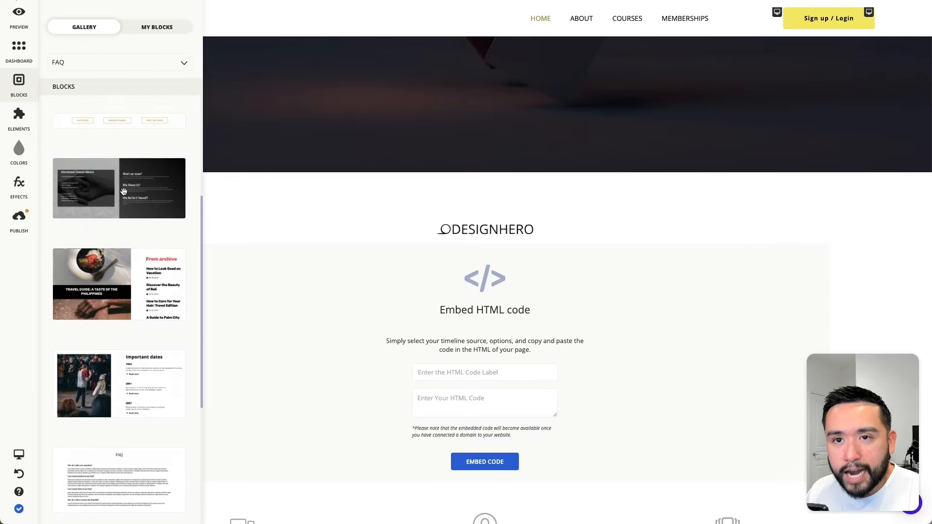
scroll(124, 194, down, 8)
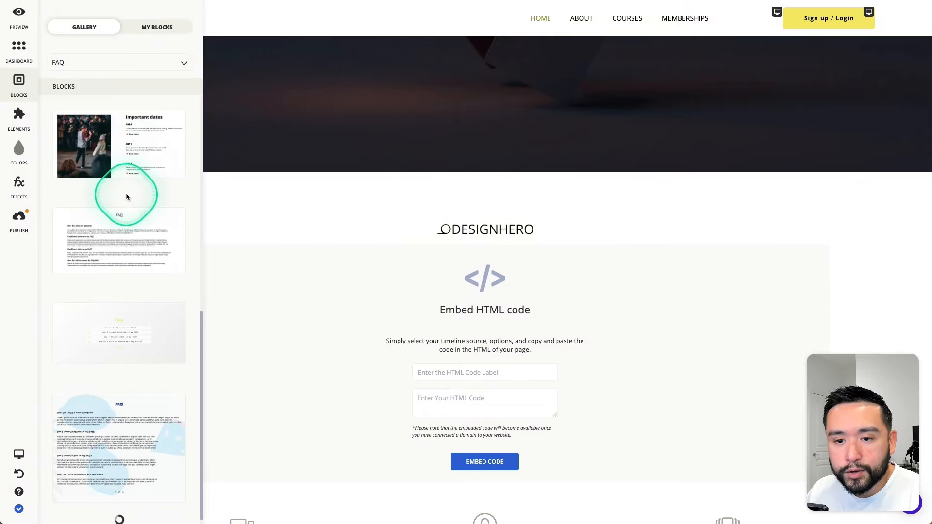
click(112, 320)
drag(112, 319, 375, 207)
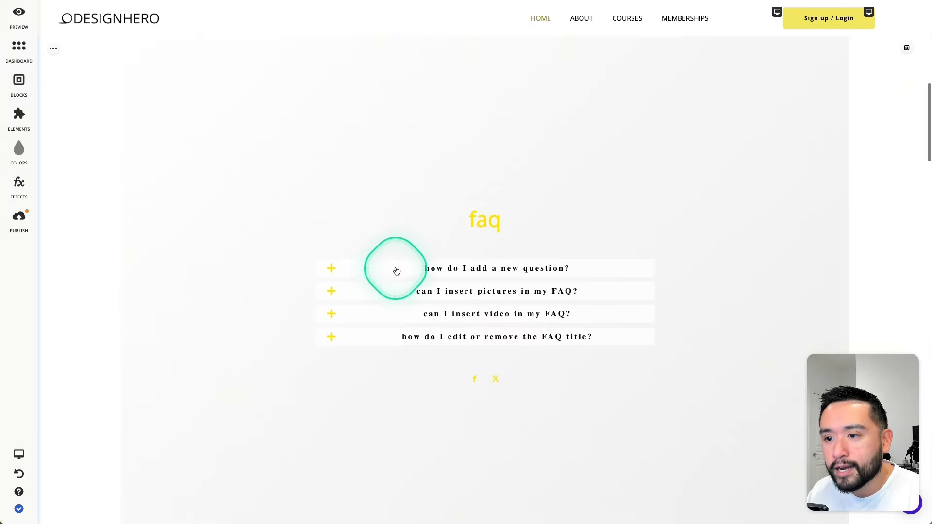
- Open the FAQ accordion's settings and examine how its first question and answer are edited and how sections are created
click(434, 273)
click(372, 234)
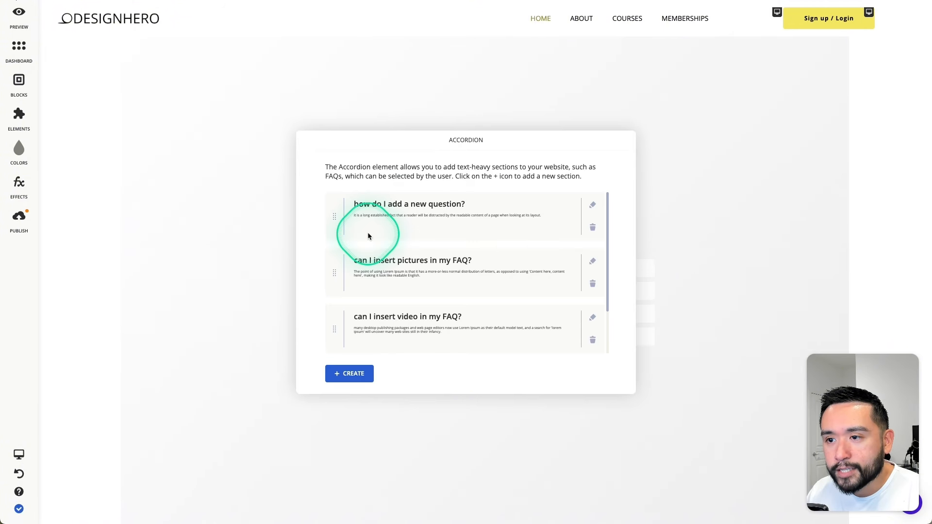
click(592, 206)
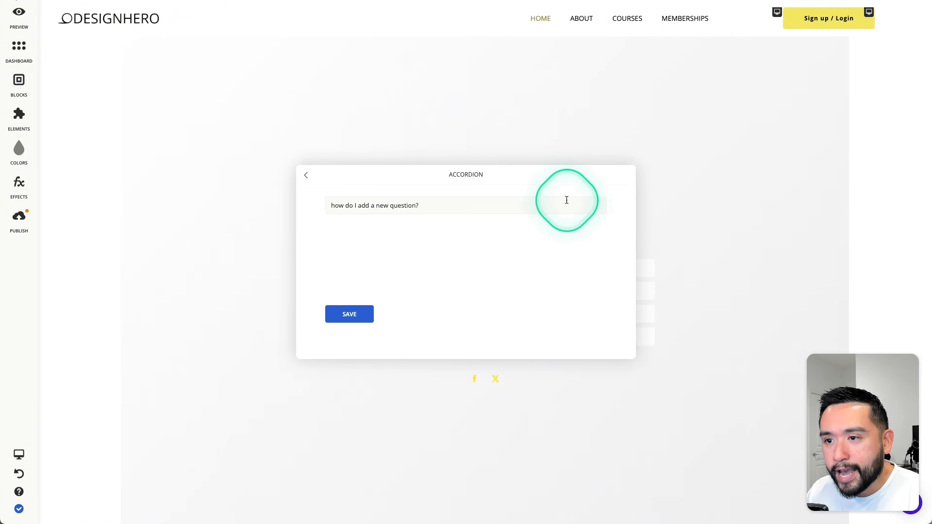
drag(430, 200, 425, 284)
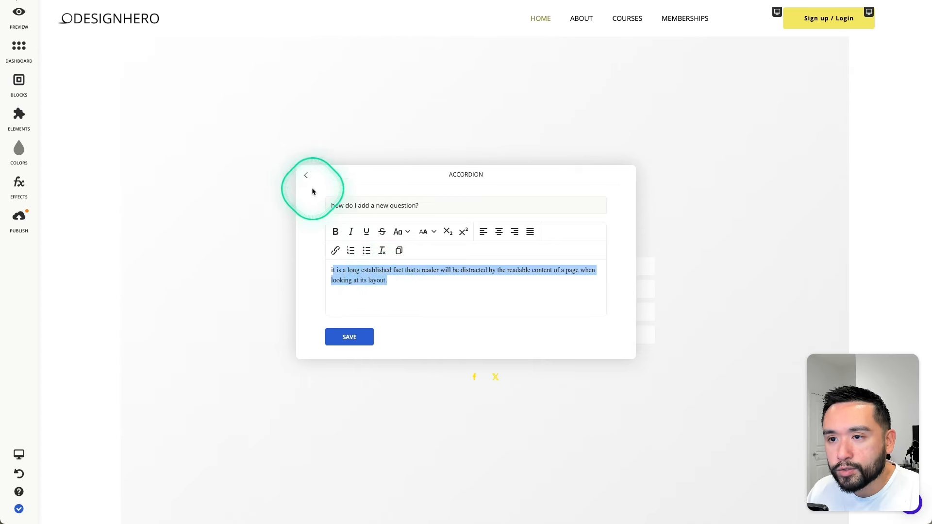
click(305, 174)
drag(332, 218, 456, 214)
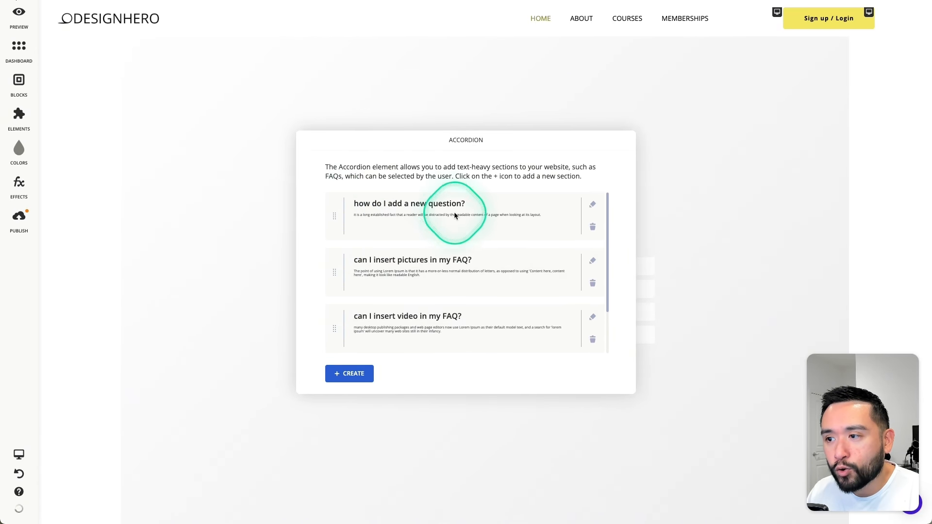
click(349, 375)
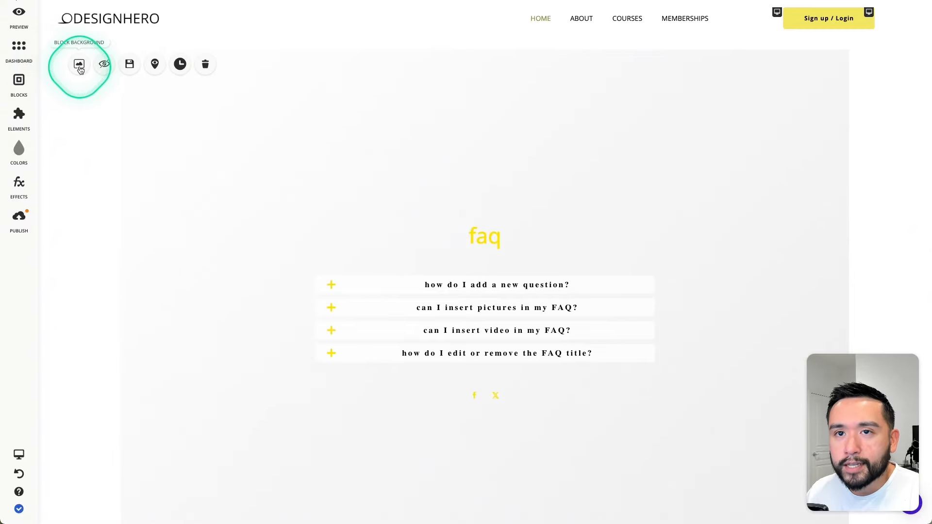
- Look over the FAQ block's image, video and color background settings
click(79, 66)
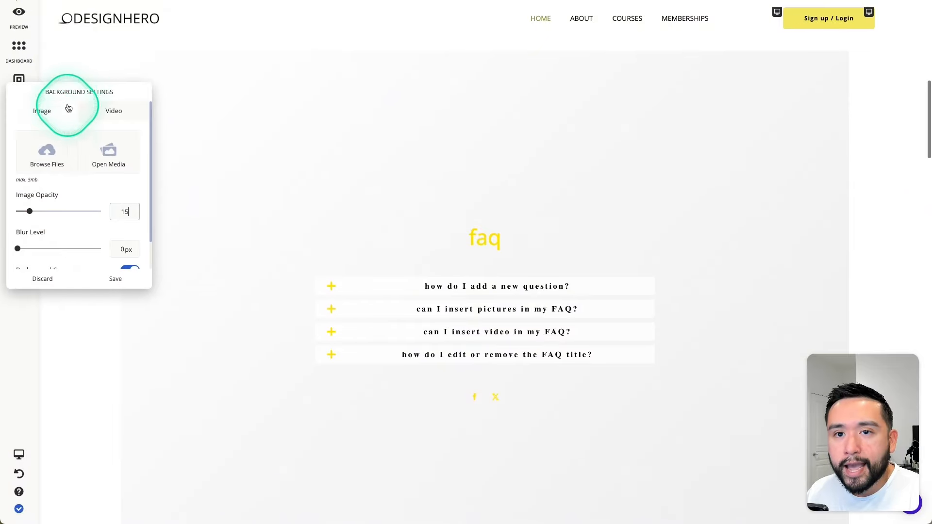
click(104, 117)
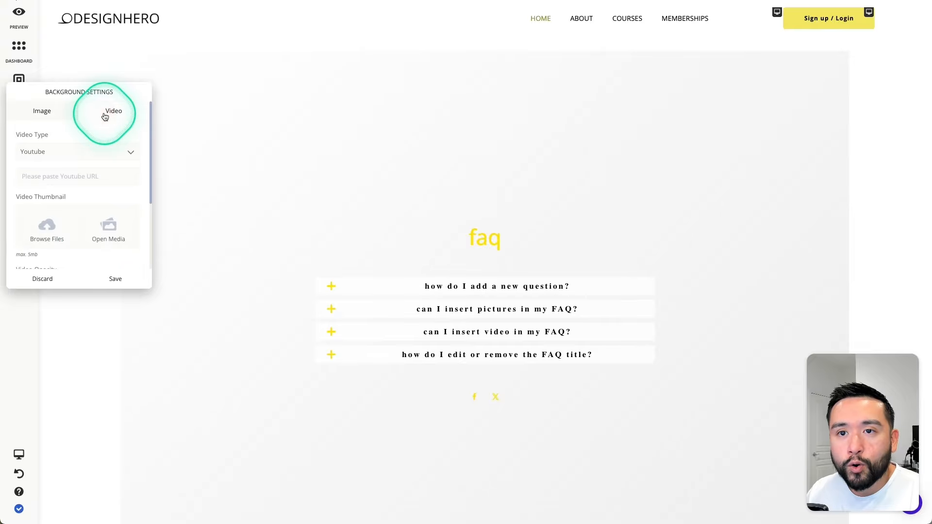
click(64, 112)
scroll(146, 199, down, 1)
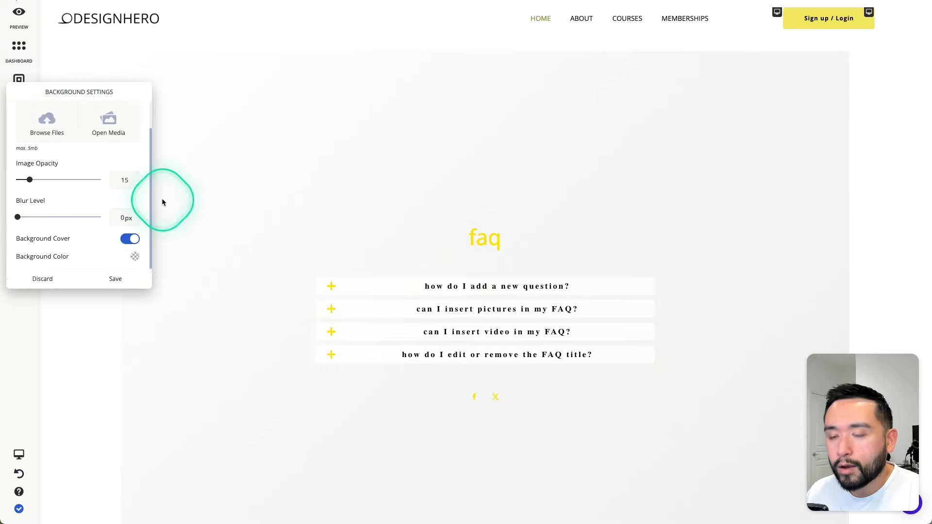
click(136, 257)
click(176, 156)
drag(168, 162, 163, 137)
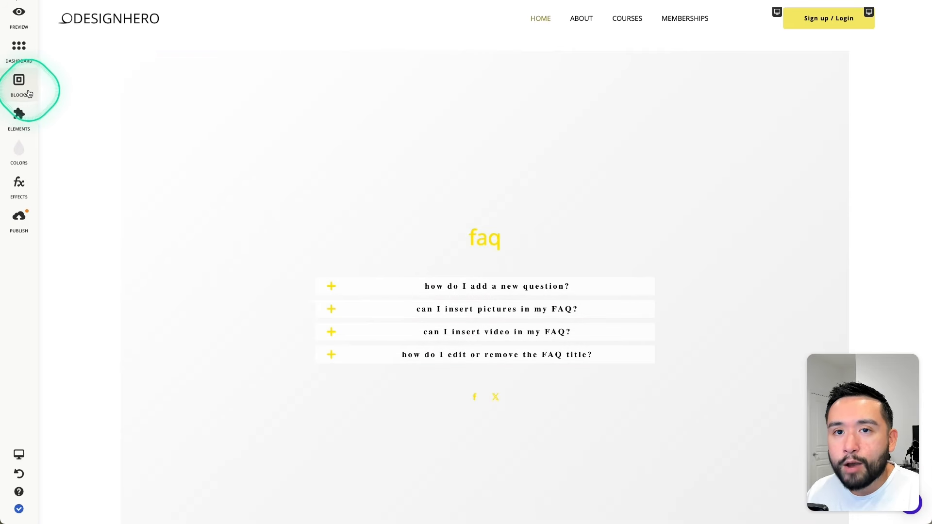
- Look through the available page elements, from basic, navigation and contact elements to e-commerce, article, social, integration and miscellaneous ones
scroll(53, 99, down, 1)
scroll(639, 294, down, 1)
scroll(364, 146, down, 2)
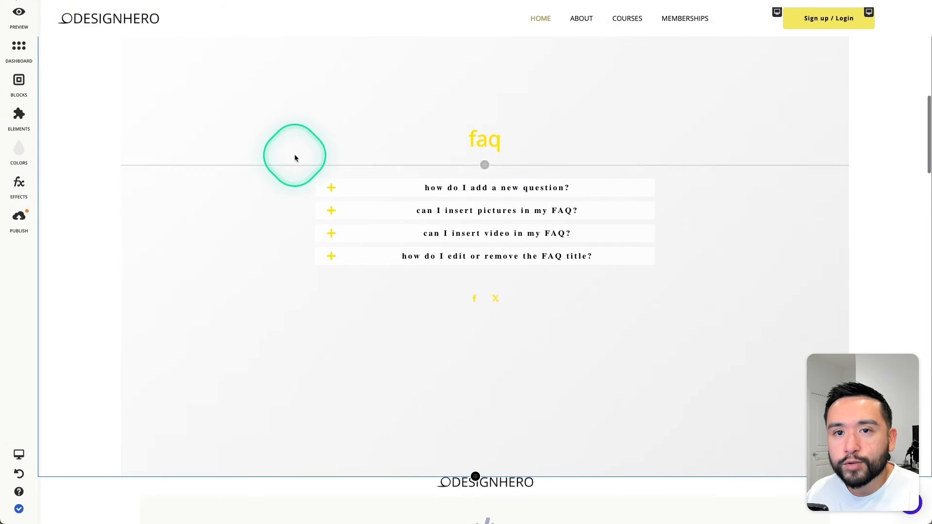
click(21, 116)
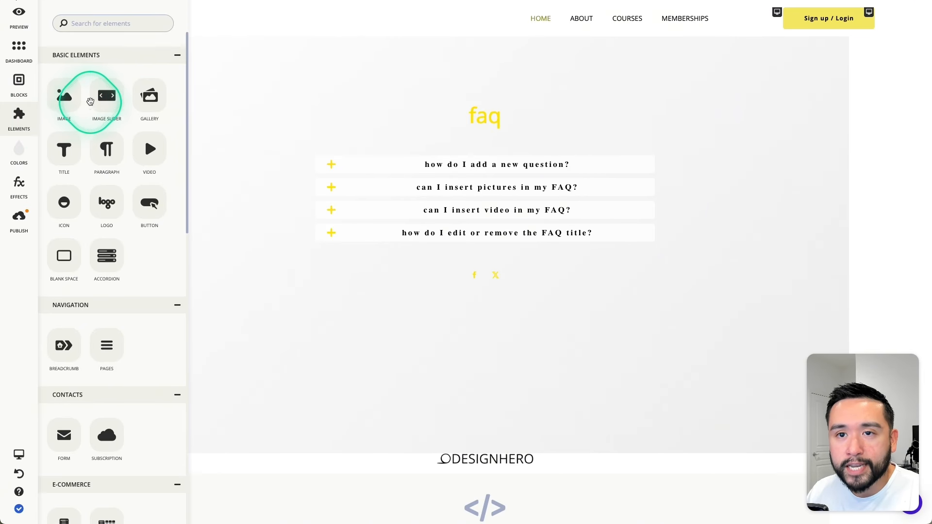
scroll(112, 166, down, 1)
scroll(112, 166, down, 2)
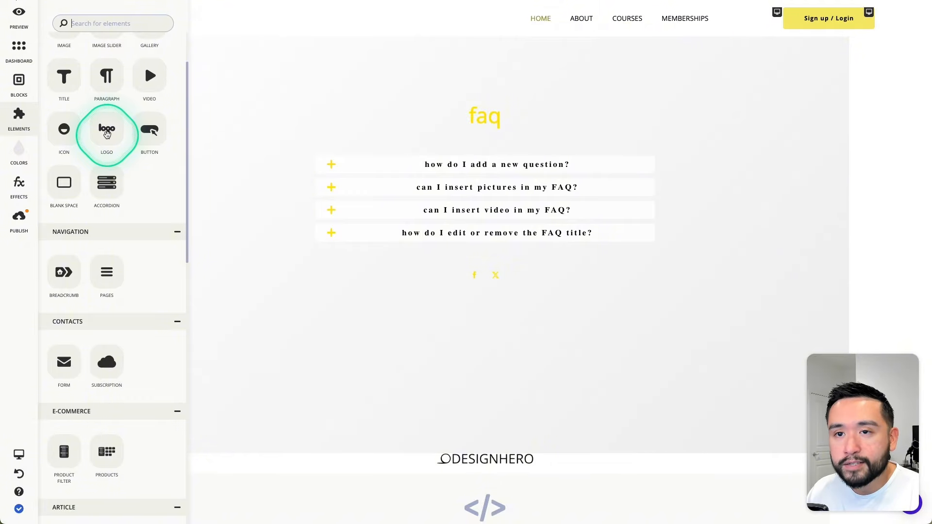
scroll(150, 140, down, 10)
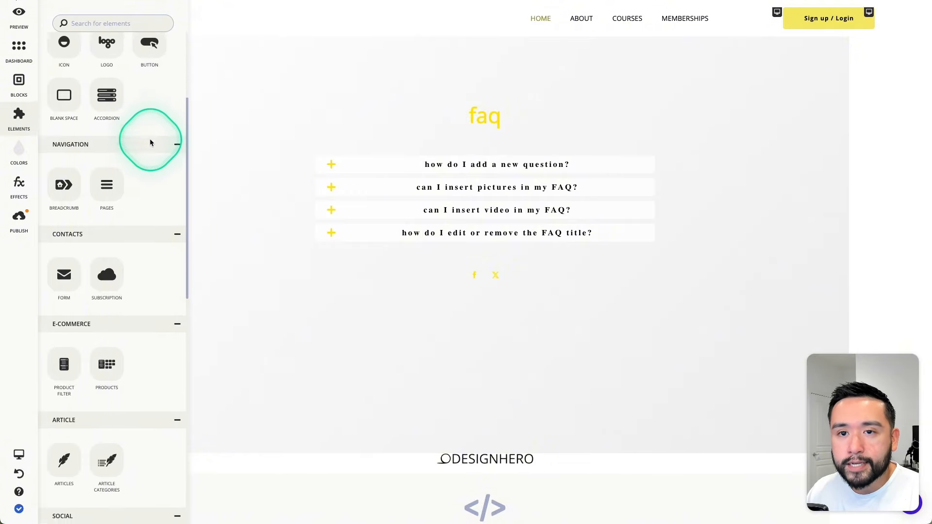
scroll(97, 190, down, 1)
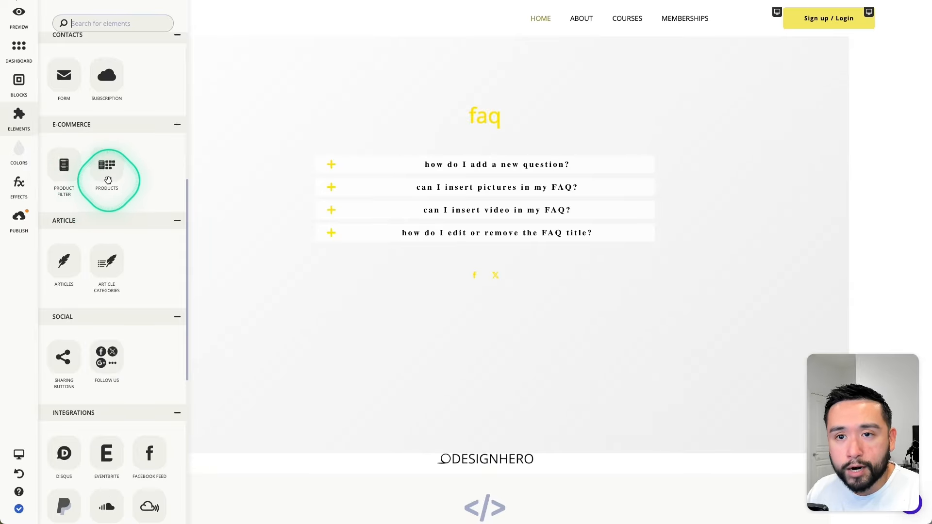
scroll(103, 184, down, 4)
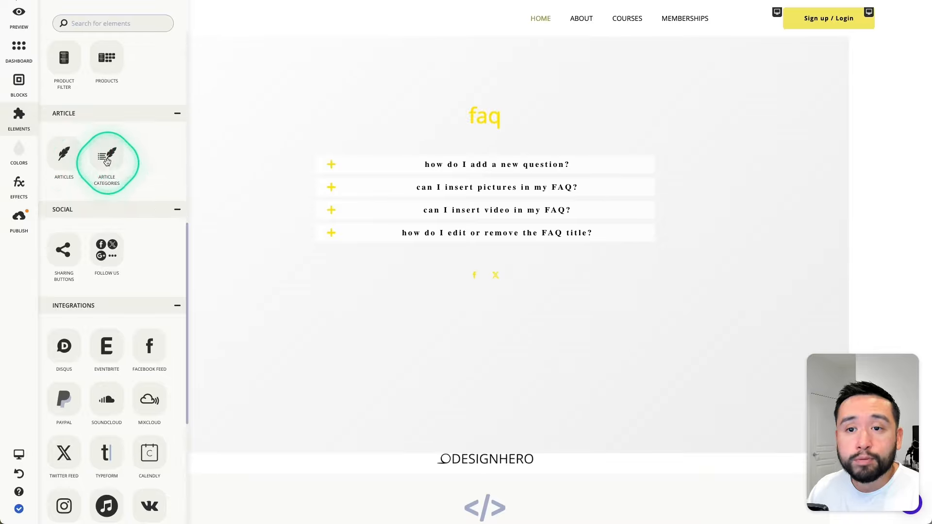
scroll(106, 149, down, 7)
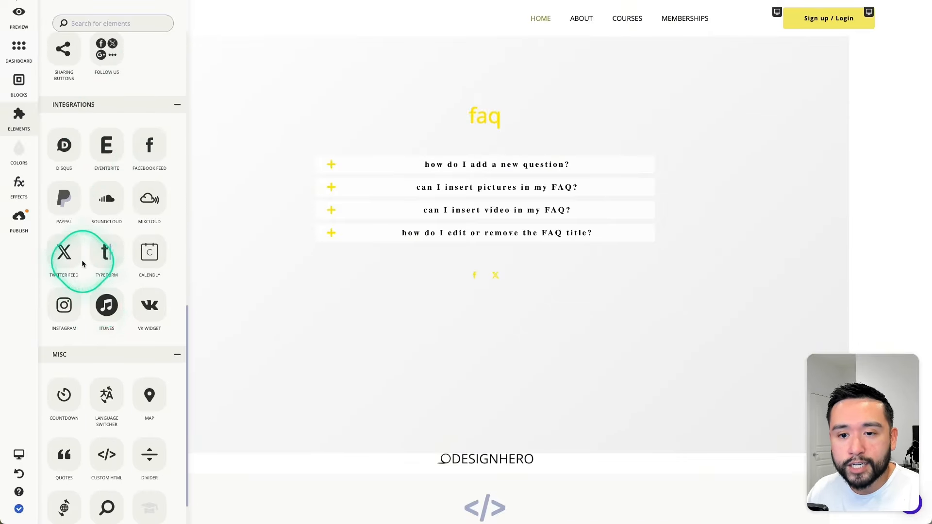
scroll(95, 381, down, 4)
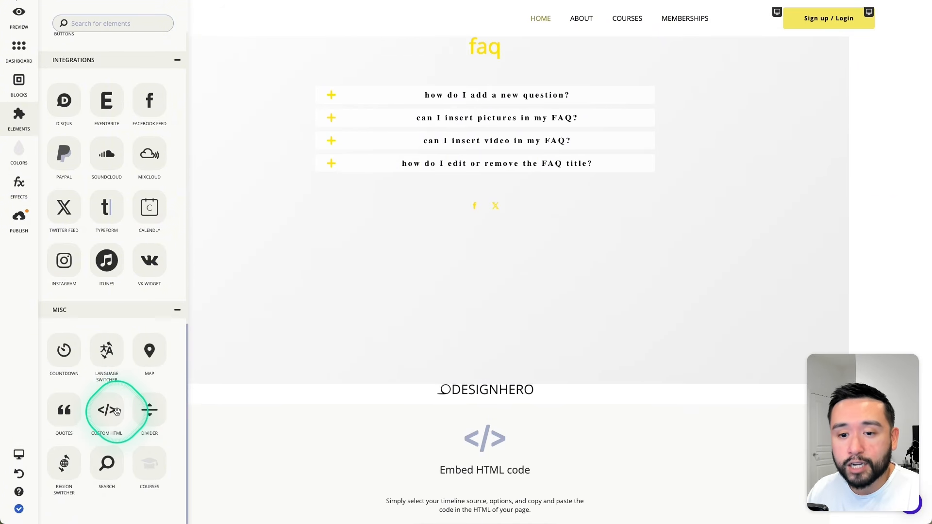
- Try to place a Custom HTML element on the page and examine the HTML code field of the existing embed block
drag(117, 412, 277, 408)
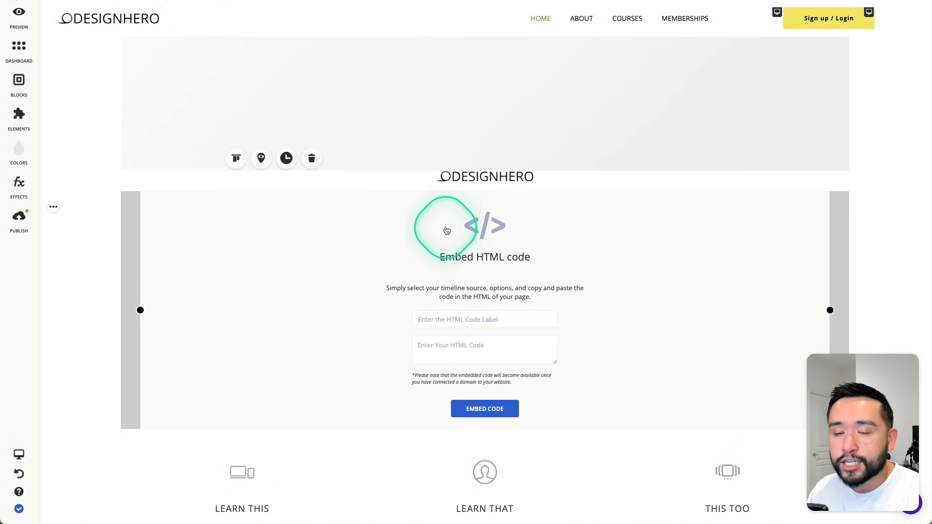
scroll(534, 291, down, 1)
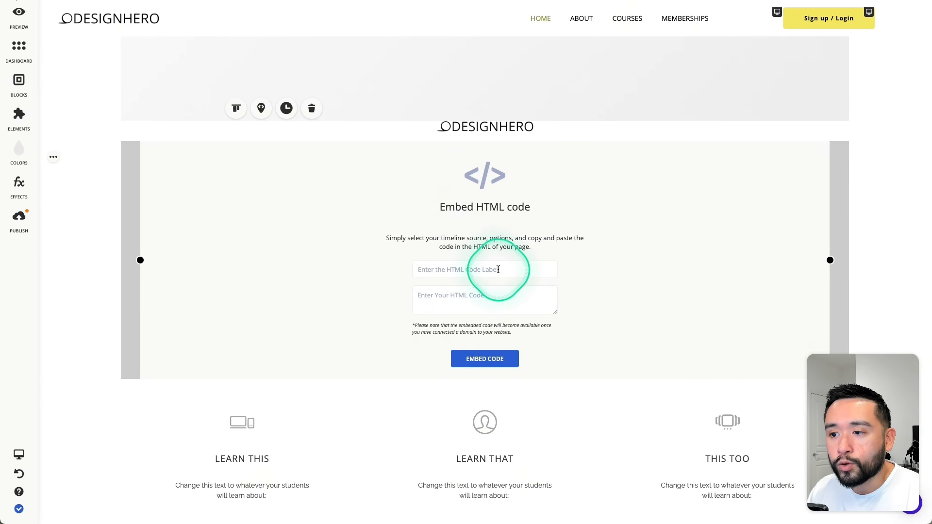
click(476, 306)
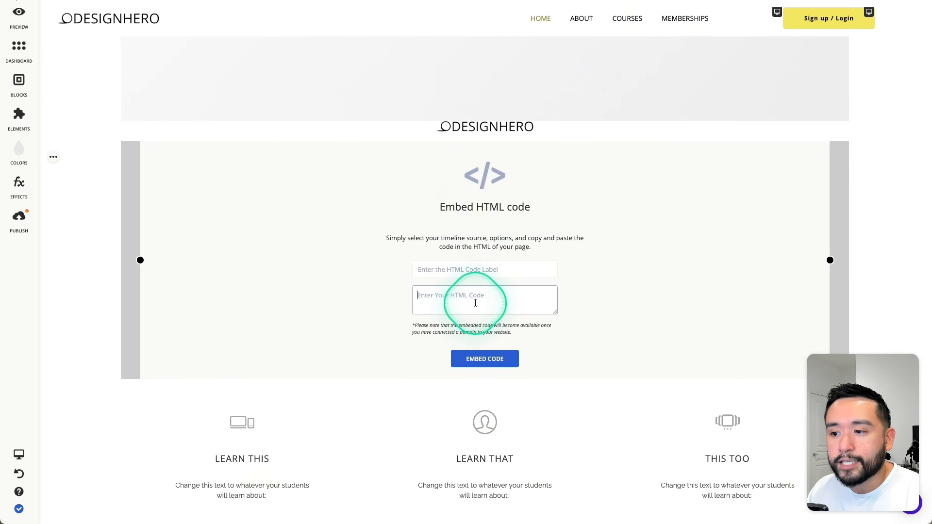
- Look through the editor's color palette, its fade, rotate, parallax and affix effects, and the site's publishing option
scroll(499, 295, down, 2)
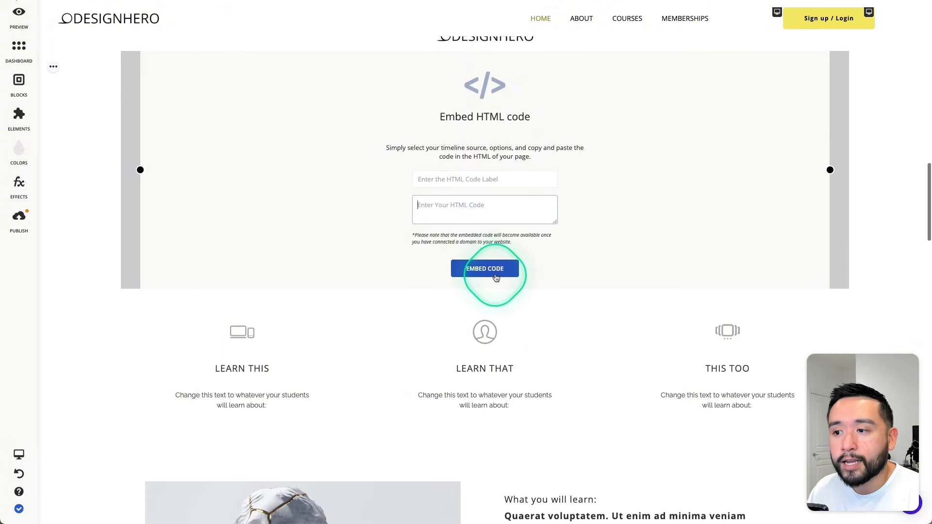
scroll(340, 218, down, 1)
click(19, 151)
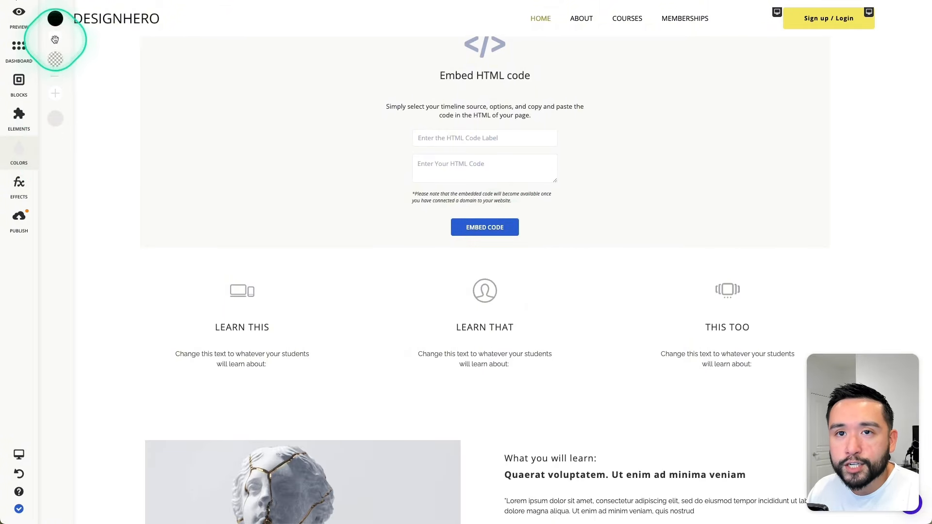
click(22, 189)
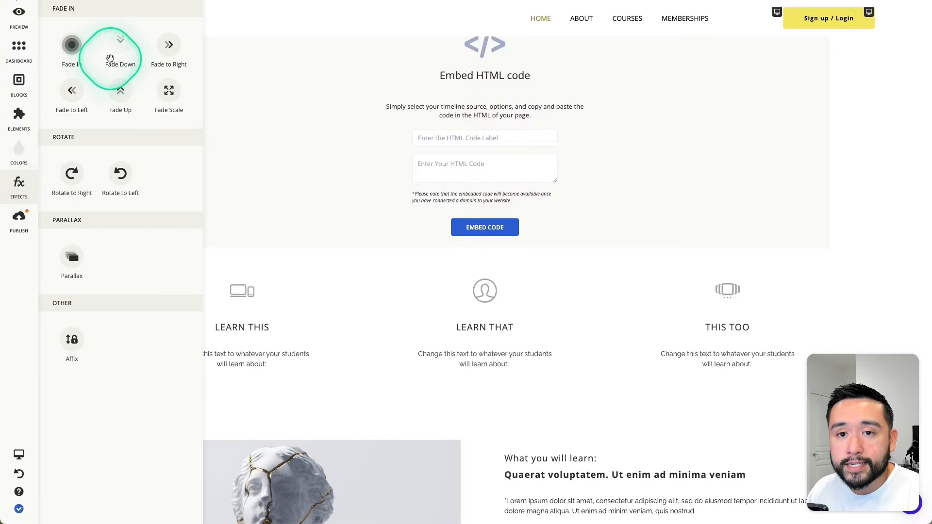
click(18, 221)
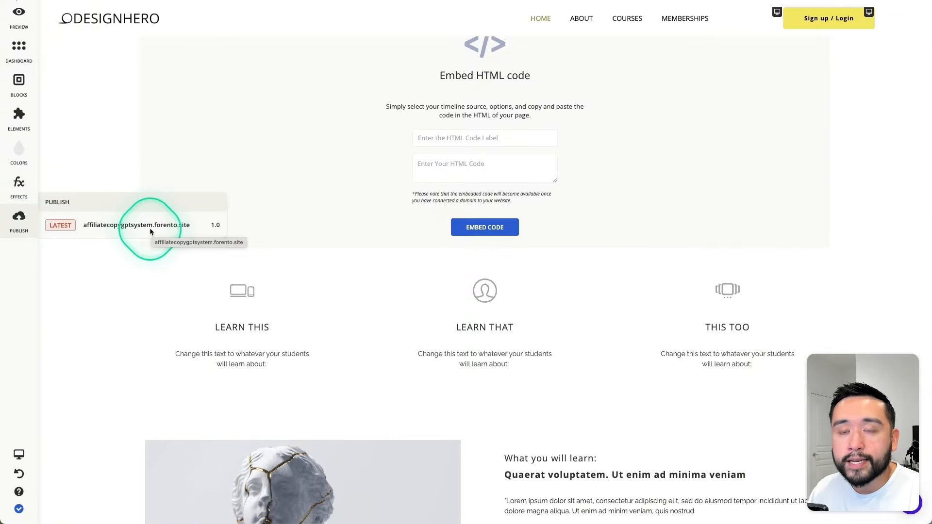
- Go to the site's Courses page and look over the course cards with their descriptions, links and prices
scroll(327, 162, up, 7)
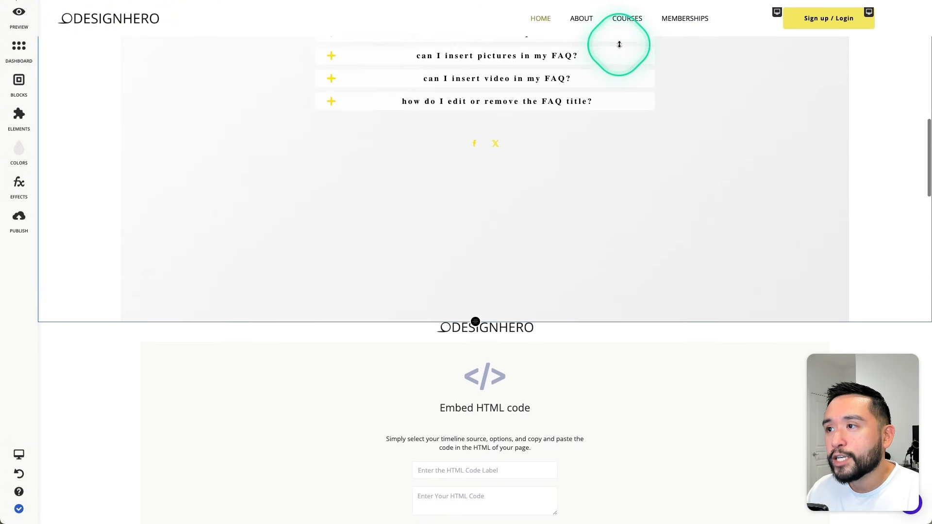
click(621, 19)
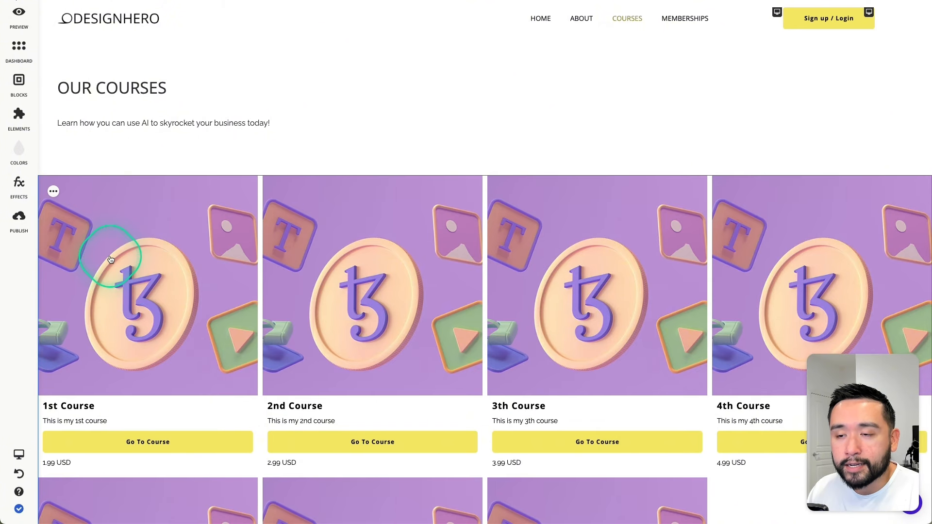
scroll(745, 277, down, 4)
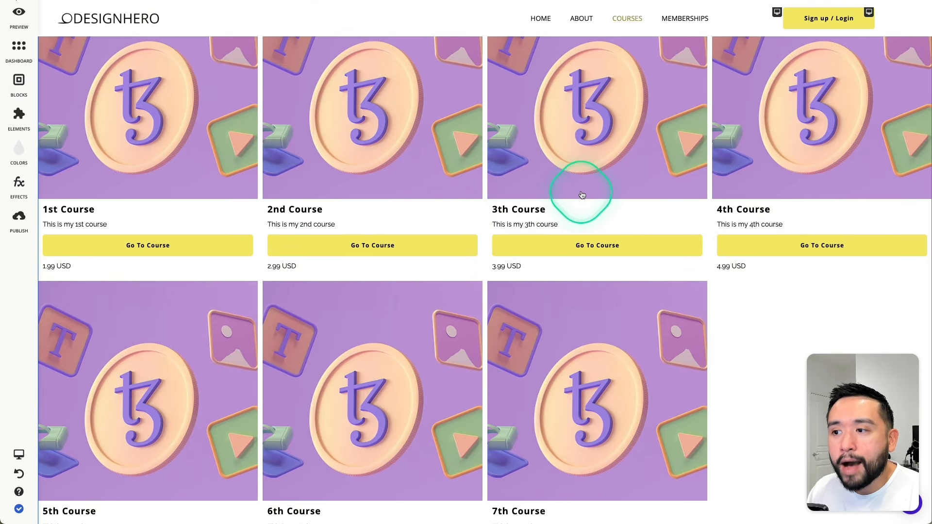
scroll(582, 195, down, 1)
scroll(246, 129, up, 2)
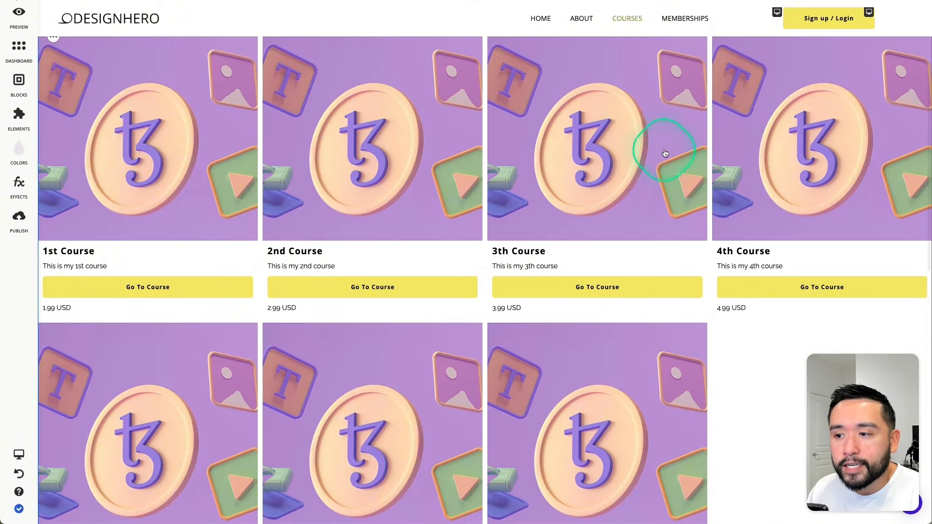
scroll(711, 151, up, 3)
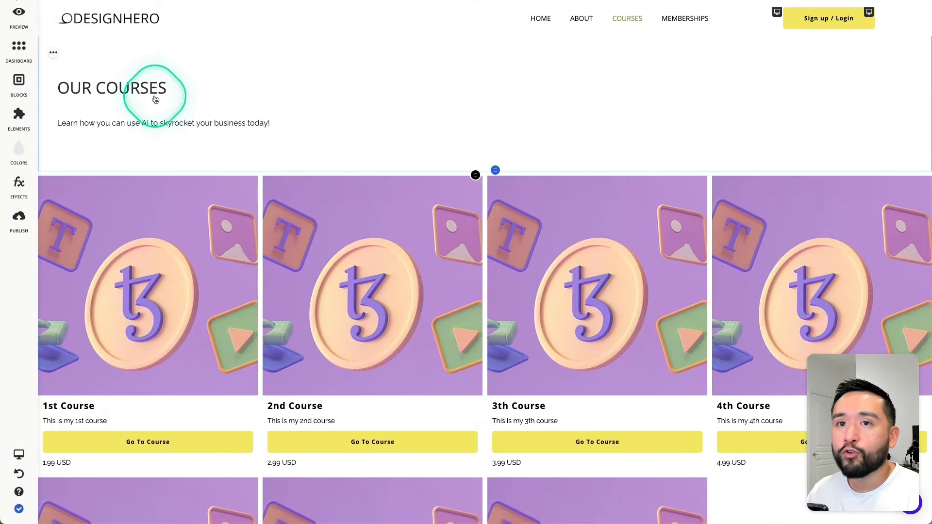
- Open the editor dashboard's page manager and look through the site's main, secondary and system pages
click(14, 52)
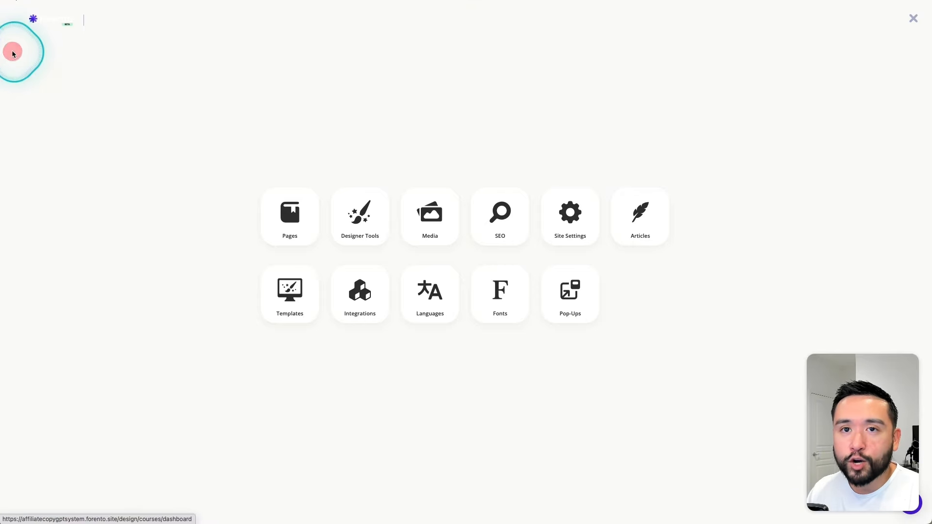
click(288, 222)
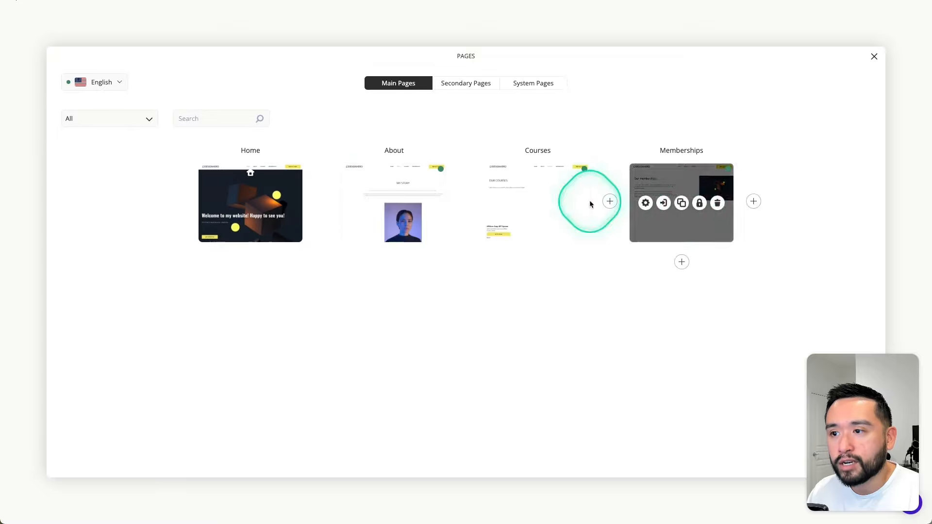
click(461, 85)
click(532, 85)
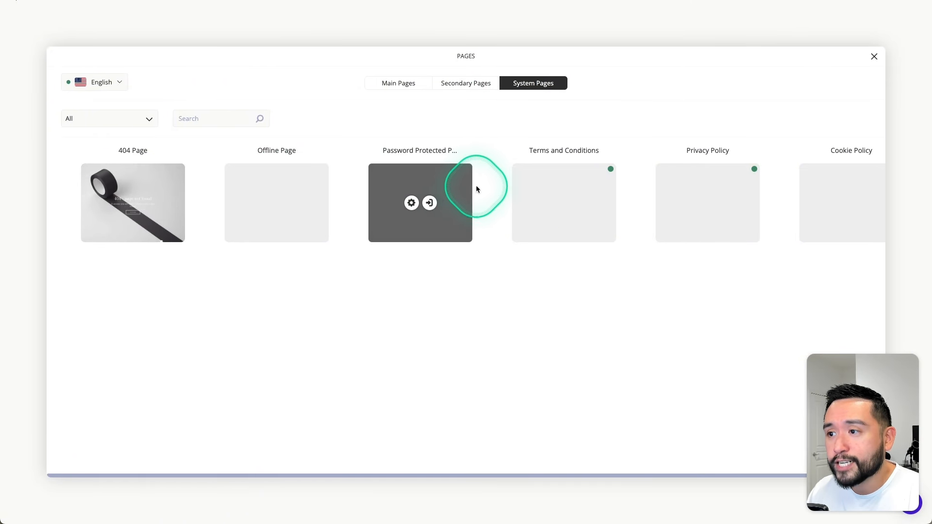
scroll(666, 184, right, 2)
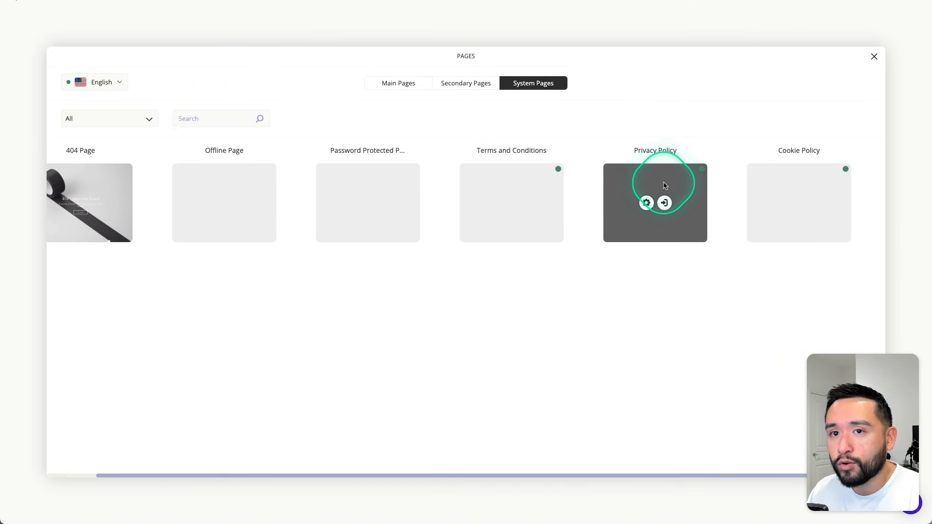
scroll(664, 187, left, 1)
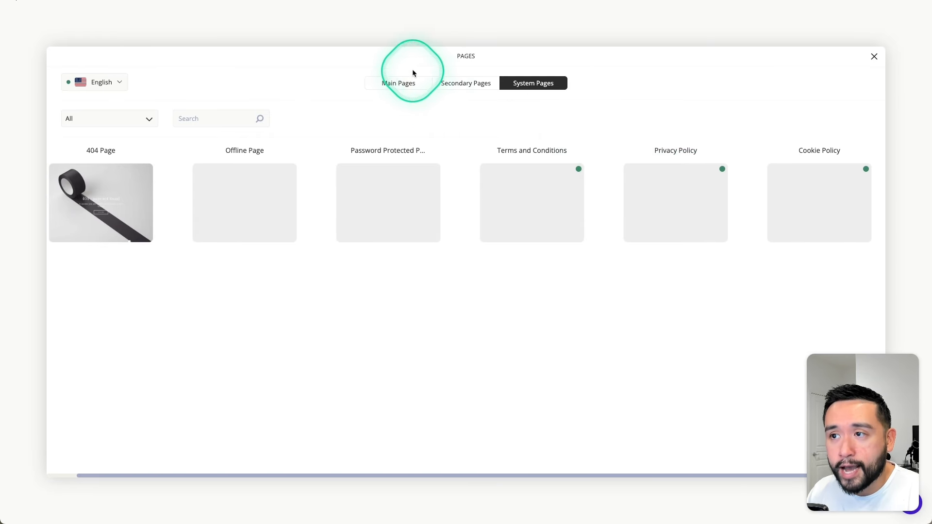
click(463, 85)
click(403, 85)
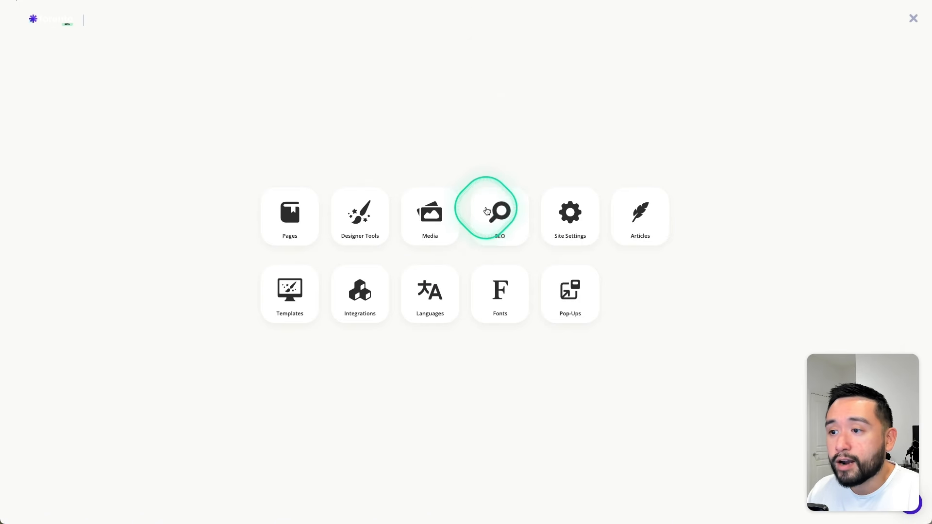
- Open the Home page's SEO settings and review its title, description, sitemap, robots and image options
click(490, 214)
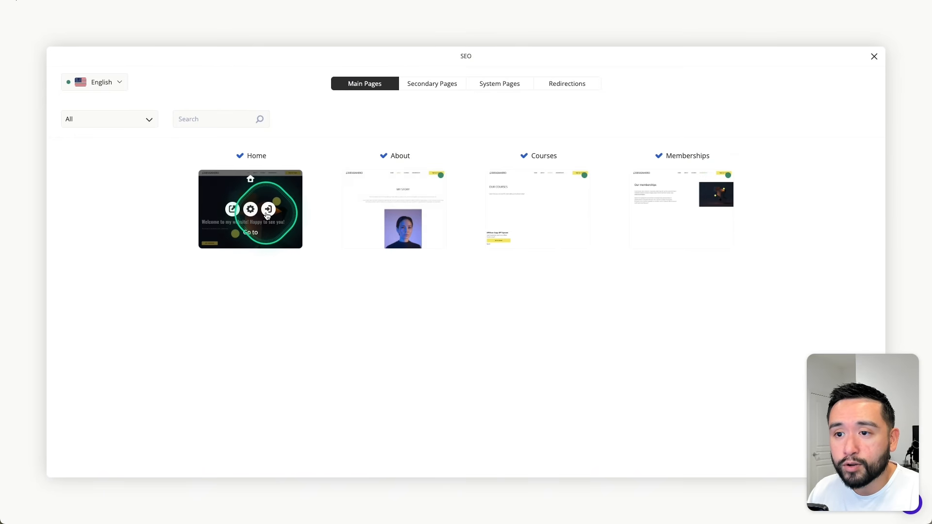
click(251, 214)
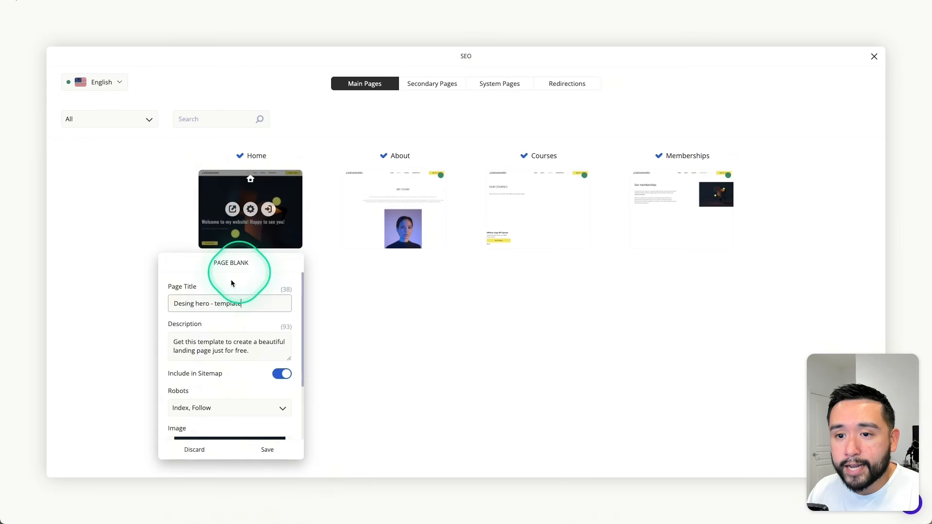
scroll(198, 308, down, 2)
scroll(198, 308, down, 3)
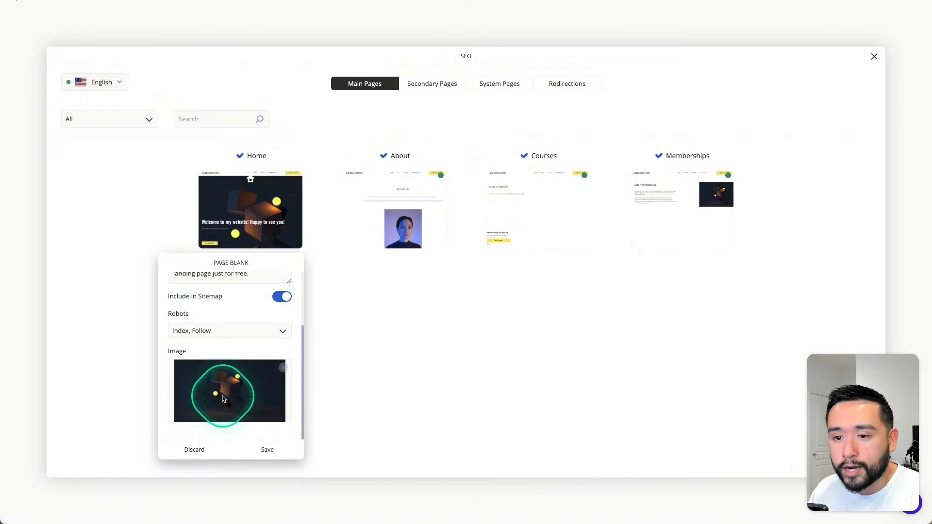
key(Escape)
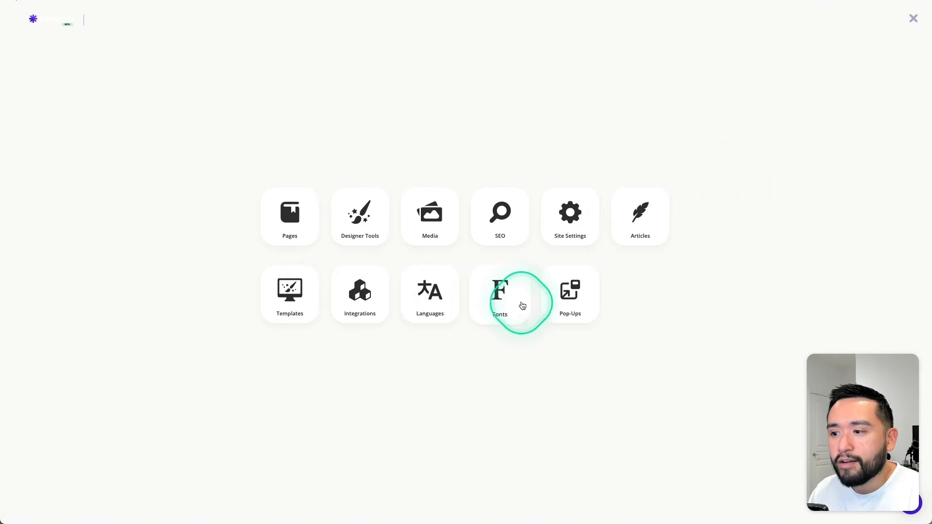
- Leave the dashboard, preview the home page and expand the first two questions in its FAQ section
key(Escape)
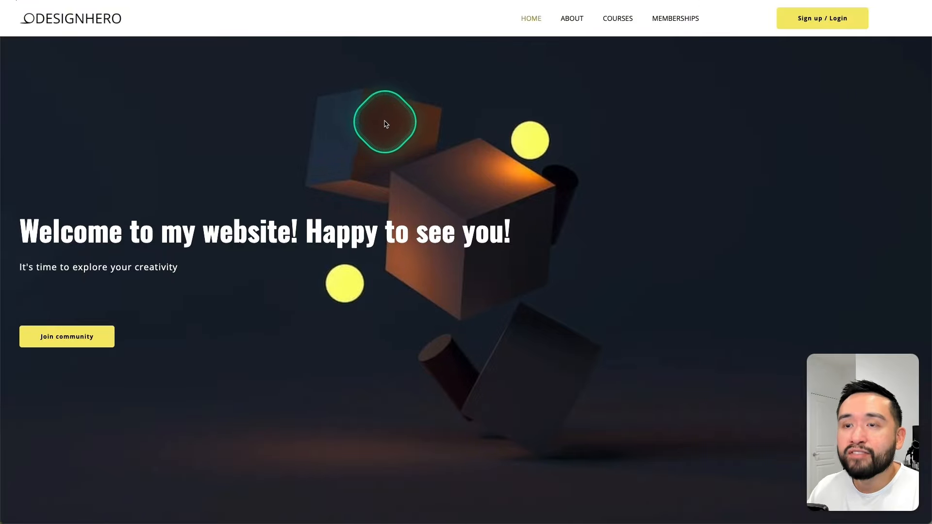
scroll(386, 125, down, 1)
scroll(391, 123, down, 10)
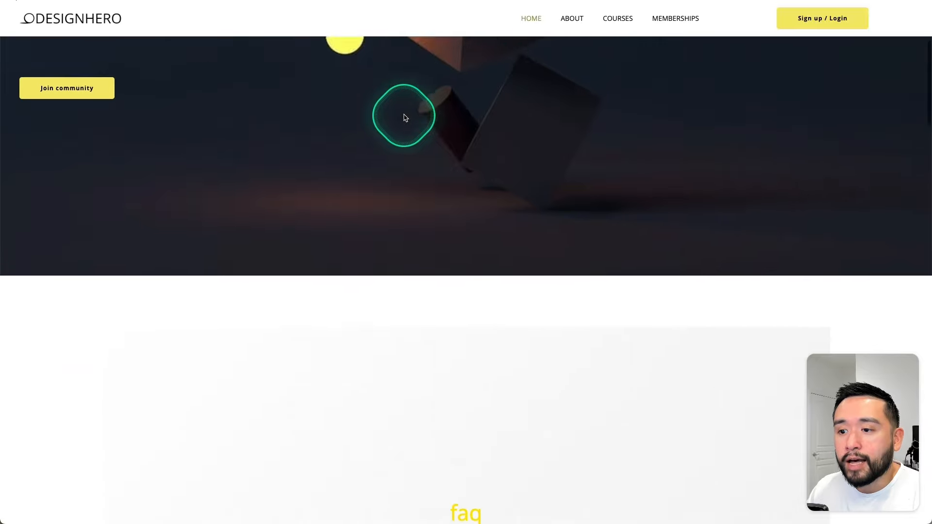
scroll(437, 121, down, 4)
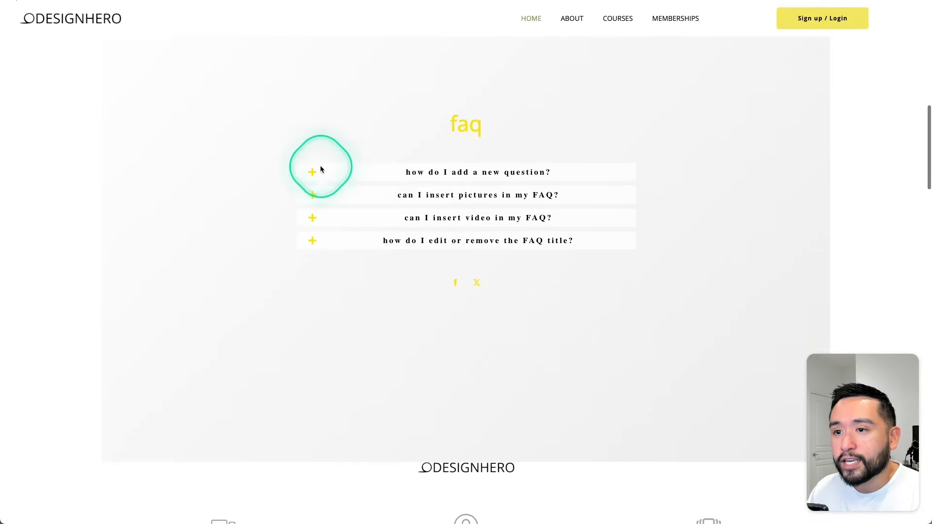
click(313, 174)
click(311, 227)
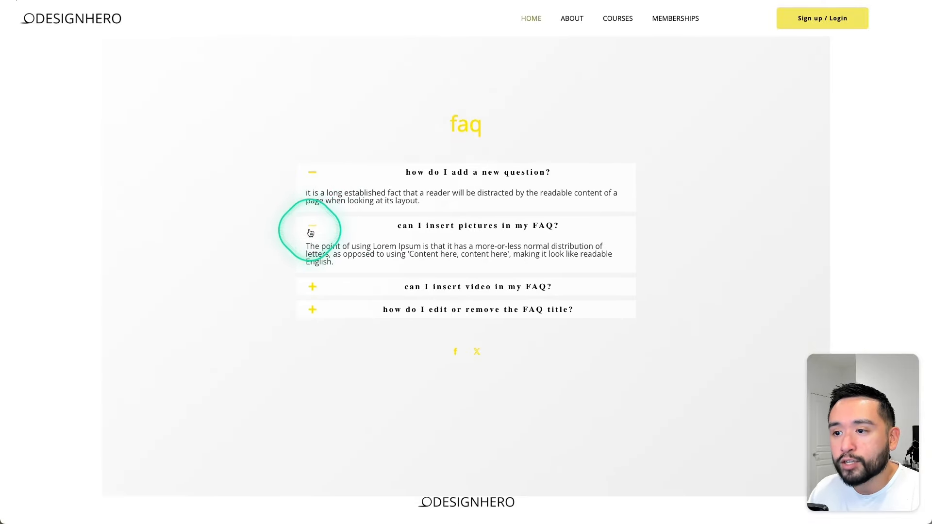
- Review the home page sections below the FAQ, from the learning topics to the 3D design gallery and student statistics
scroll(309, 232, down, 6)
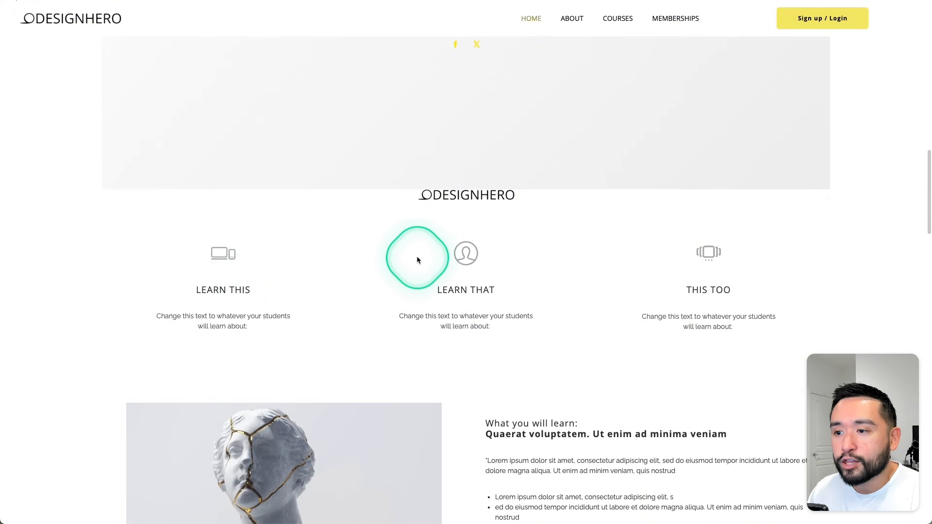
scroll(536, 272, down, 4)
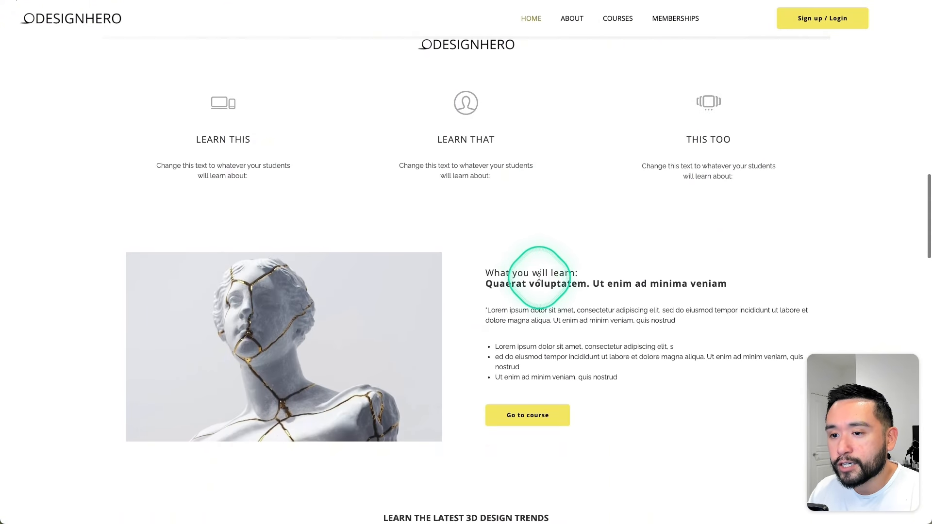
scroll(418, 269, down, 5)
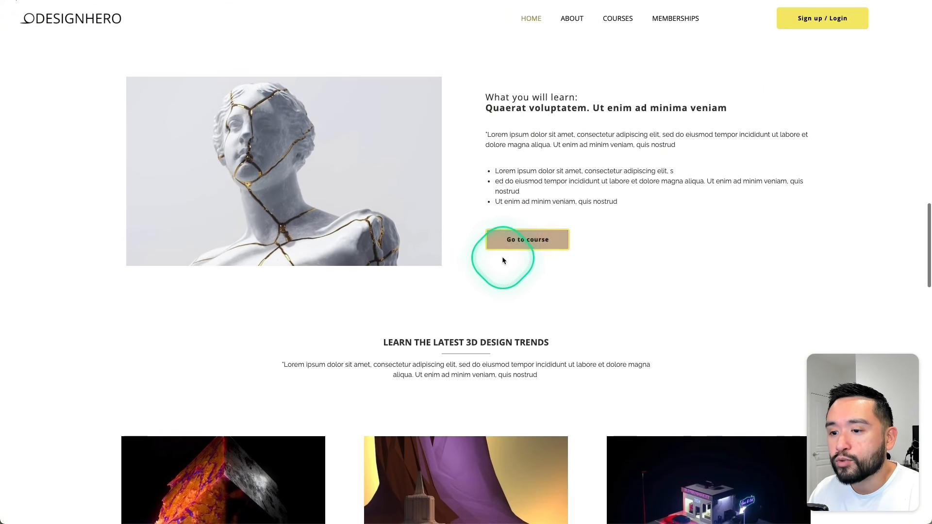
scroll(507, 249, down, 1)
scroll(605, 296, down, 5)
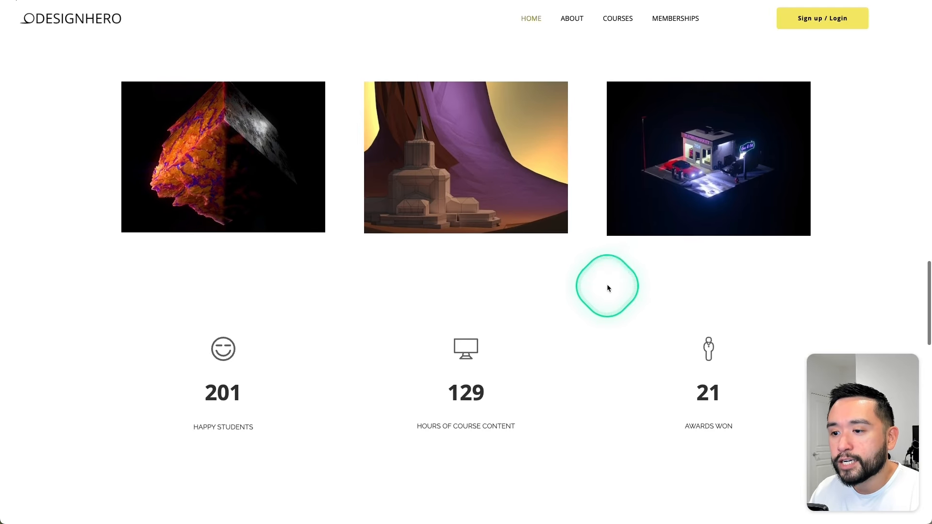
scroll(438, 325, down, 5)
scroll(418, 310, up, 6)
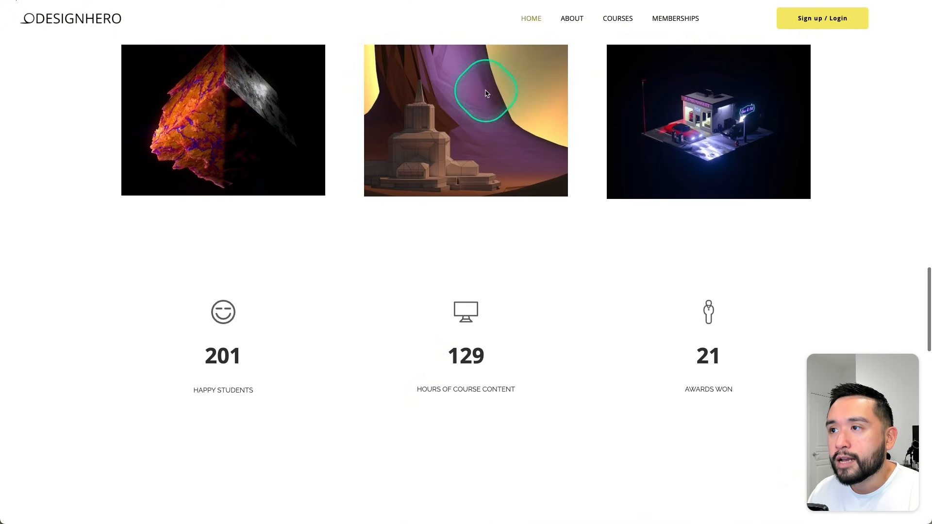
- Open the site's Courses page and examine the Affiliate Copy GPT System course listing
click(623, 19)
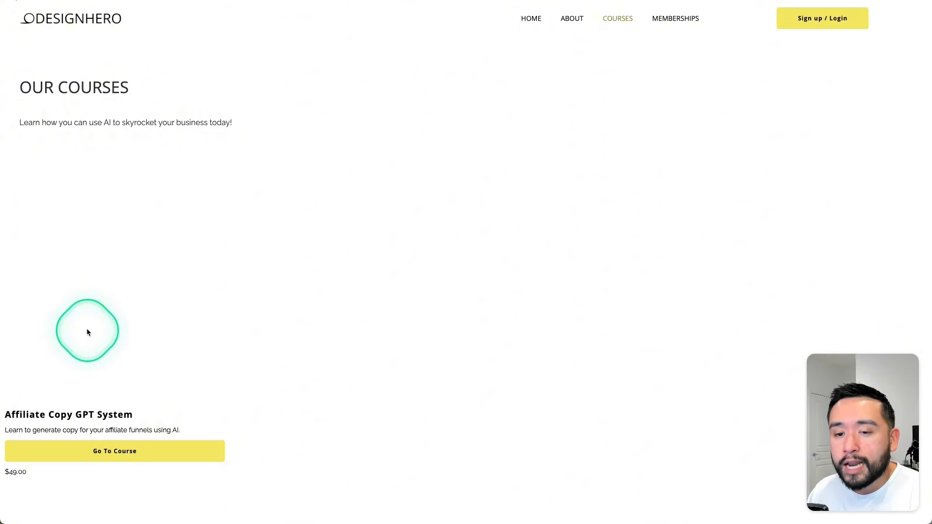
click(94, 342)
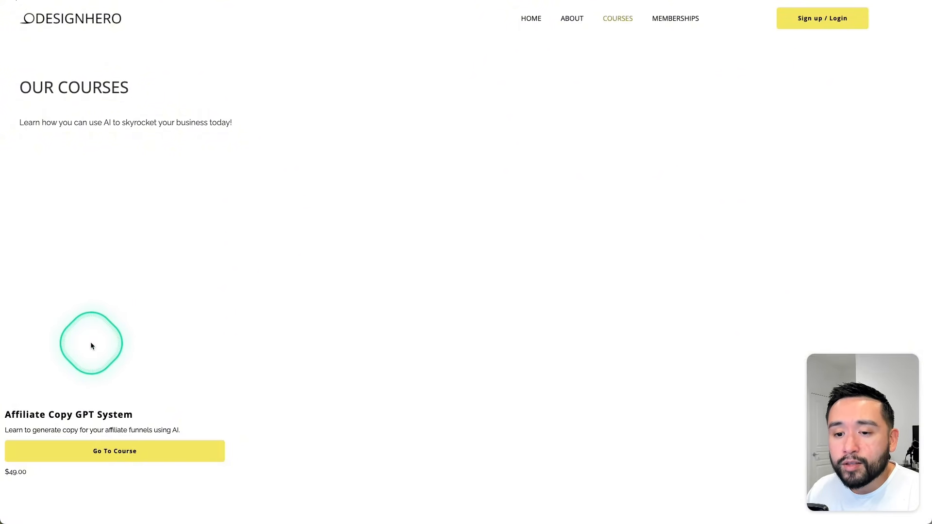
scroll(122, 287, down, 1)
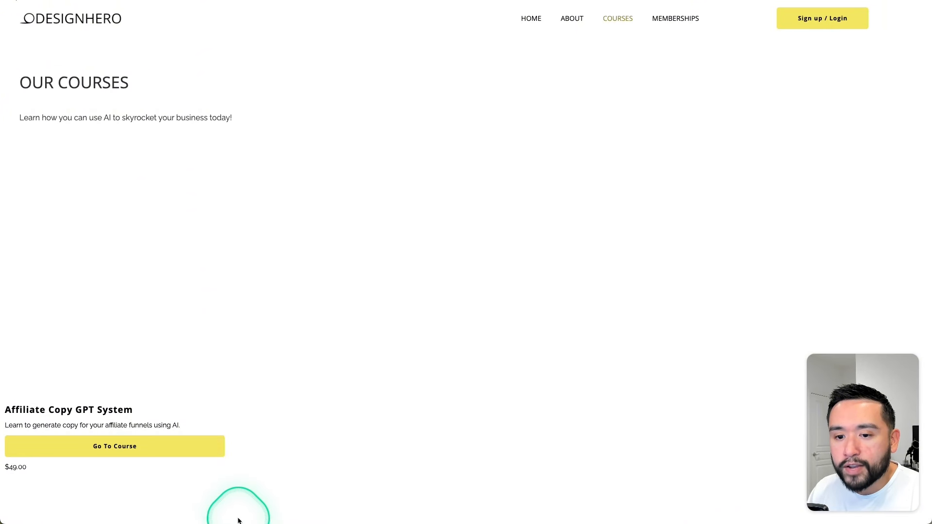
click(125, 455)
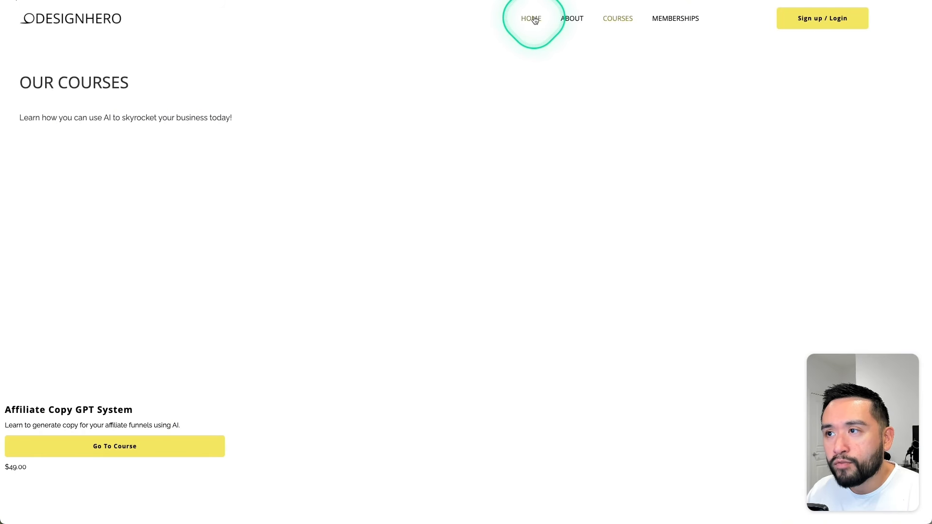
- Return to the Home page and examine its sections from the welcome banner through the FAQ to the Join the Community text
click(533, 19)
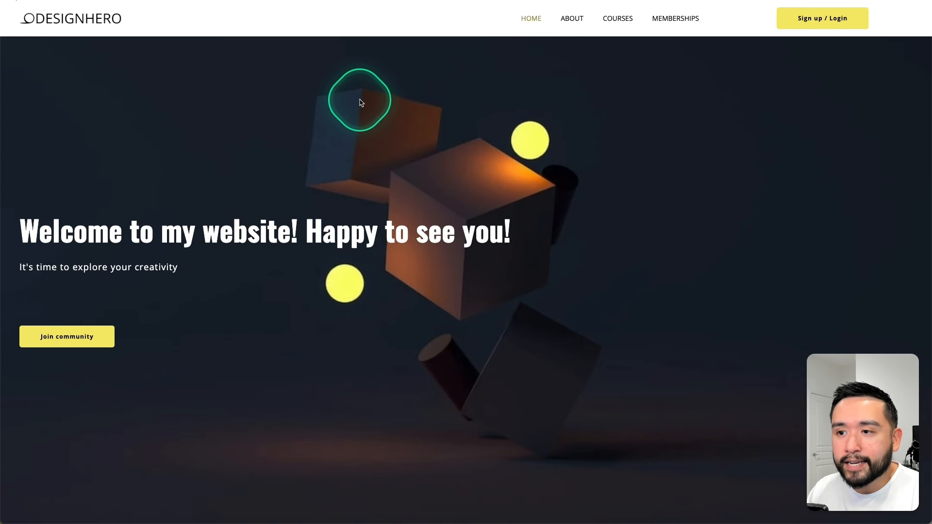
scroll(364, 100, down, 2)
scroll(372, 103, down, 7)
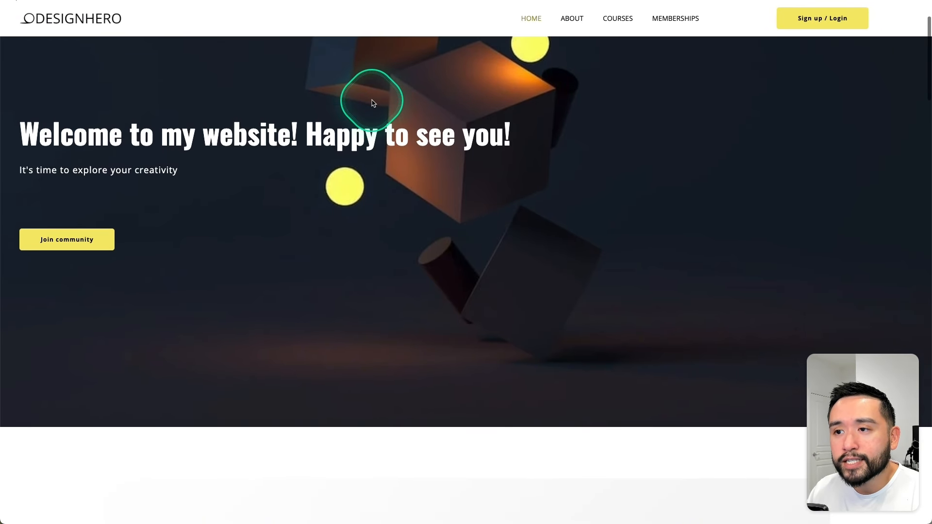
scroll(372, 103, down, 4)
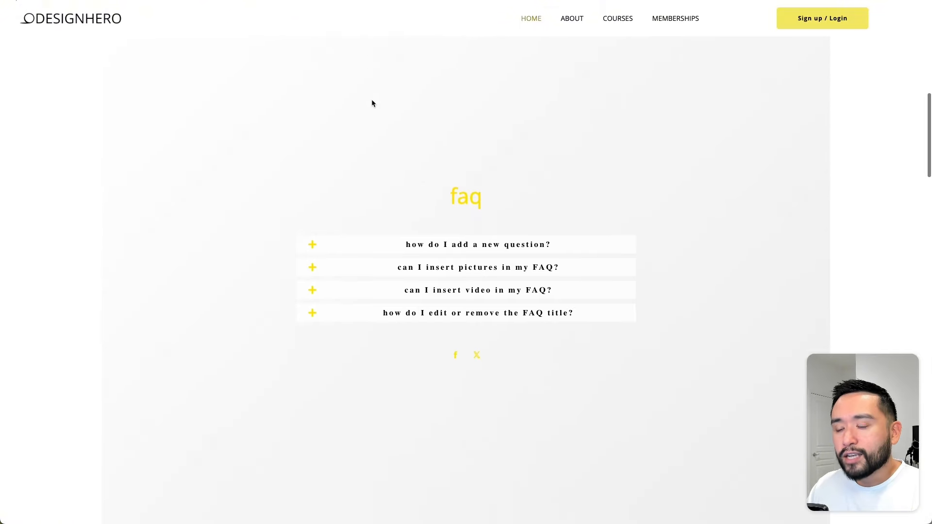
scroll(371, 102, down, 3)
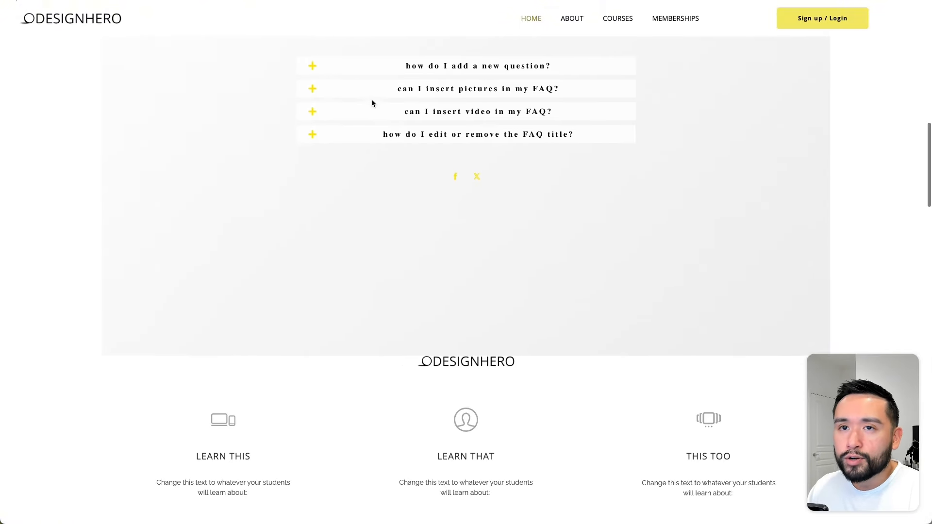
scroll(372, 103, down, 8)
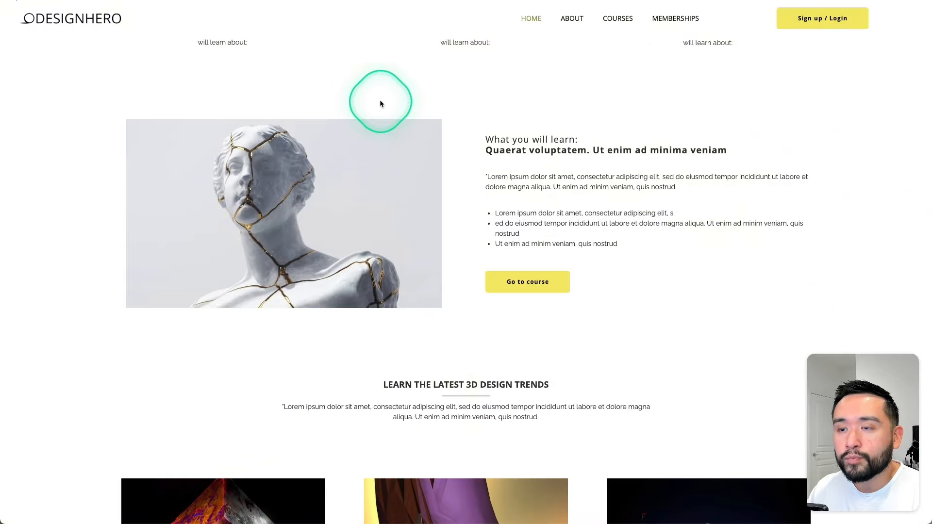
scroll(388, 105, down, 1)
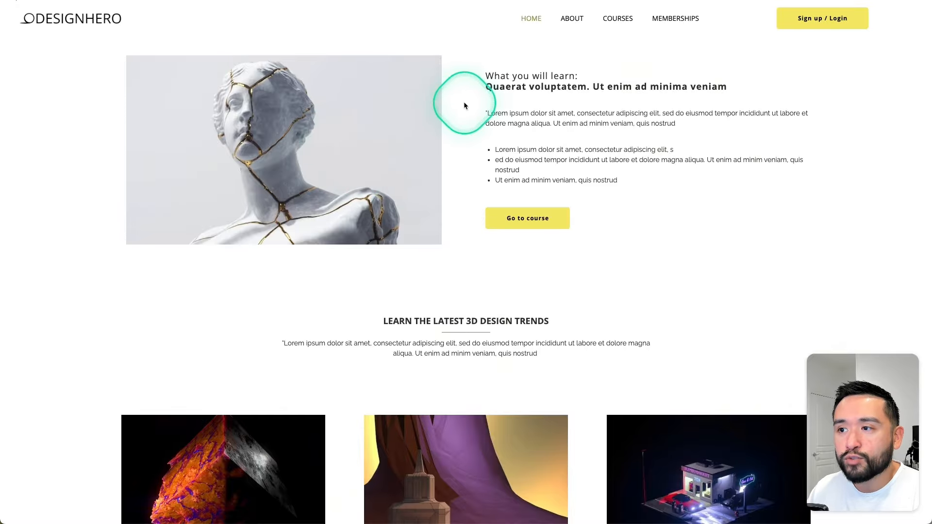
scroll(464, 106, down, 2)
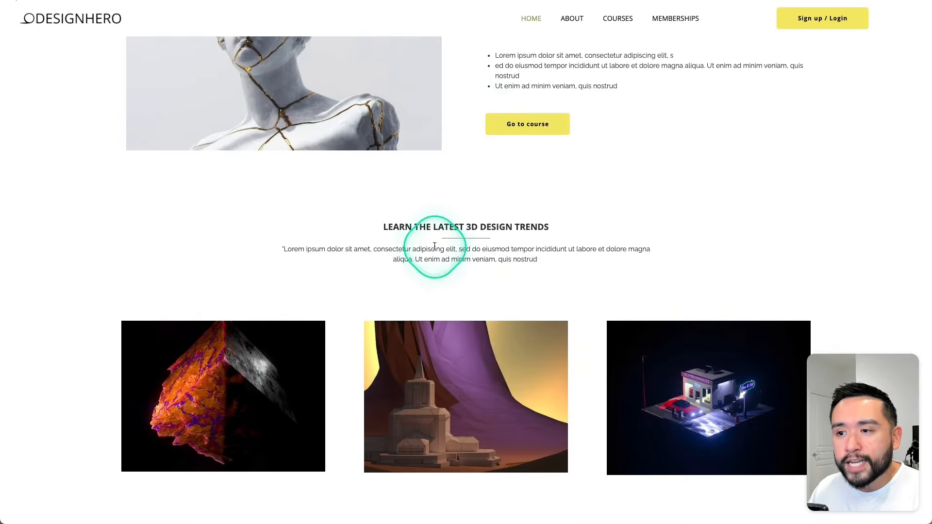
scroll(438, 247, down, 1)
scroll(445, 237, down, 4)
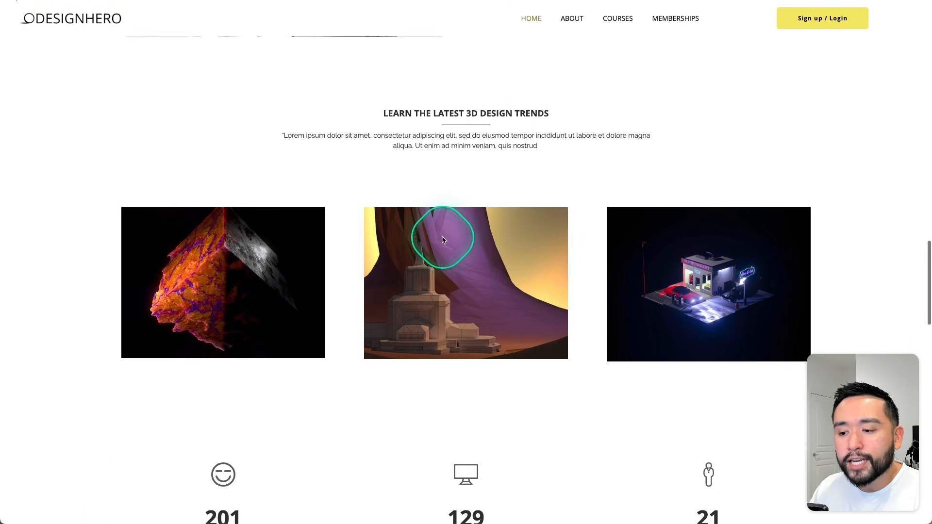
scroll(445, 238, down, 4)
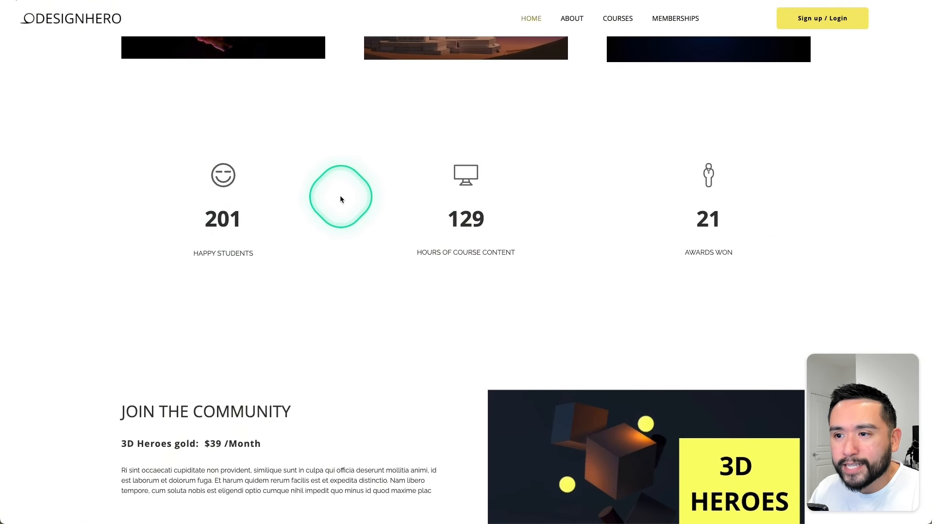
scroll(535, 252, down, 3)
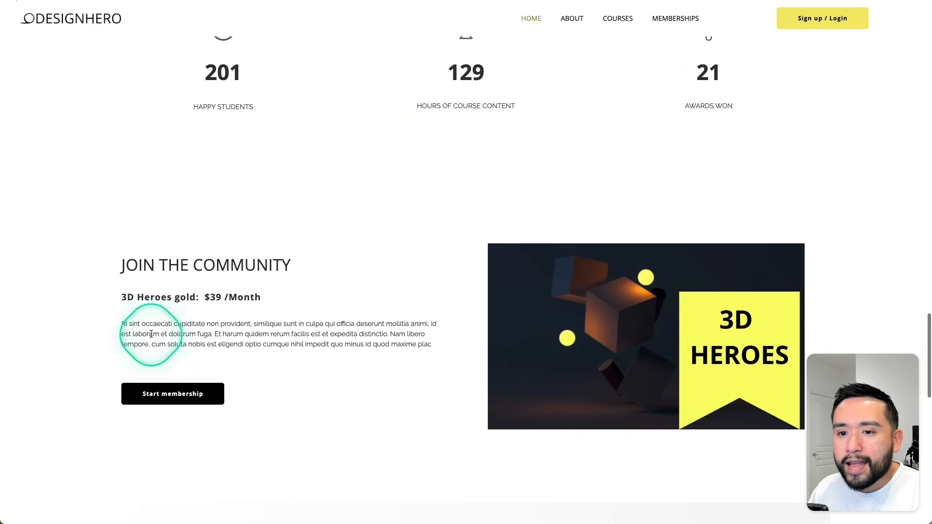
drag(129, 324, 386, 341)
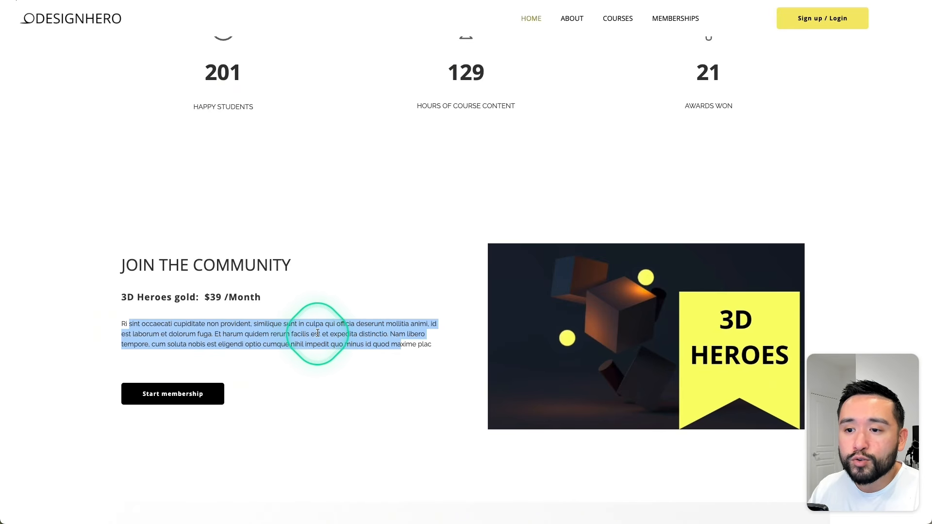
scroll(320, 334, down, 1)
- Look back over the home page sections from the community offer up to the welcome banner
scroll(323, 334, up, 6)
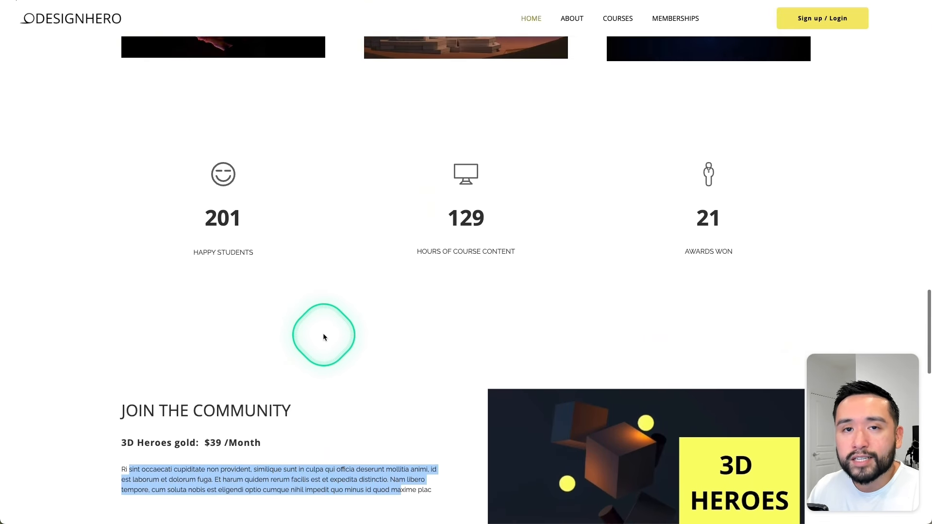
scroll(324, 334, up, 6)
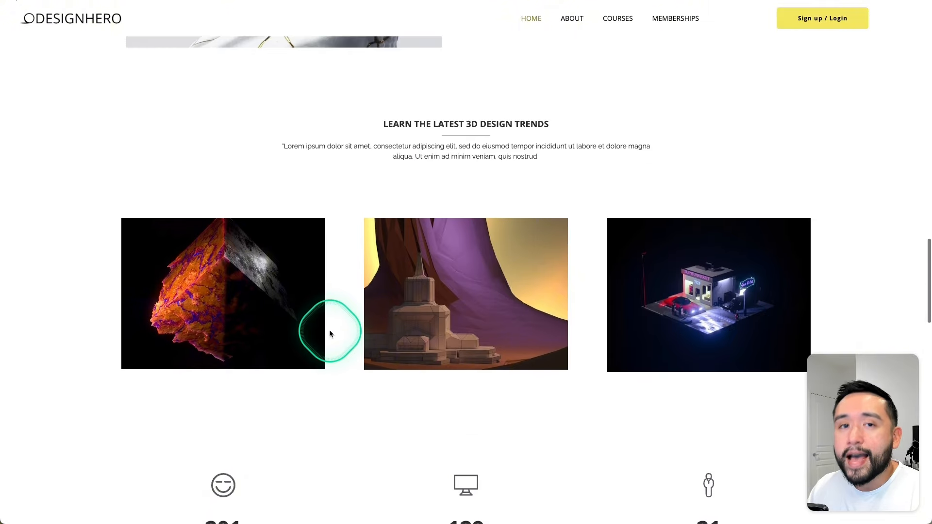
scroll(330, 334, up, 5)
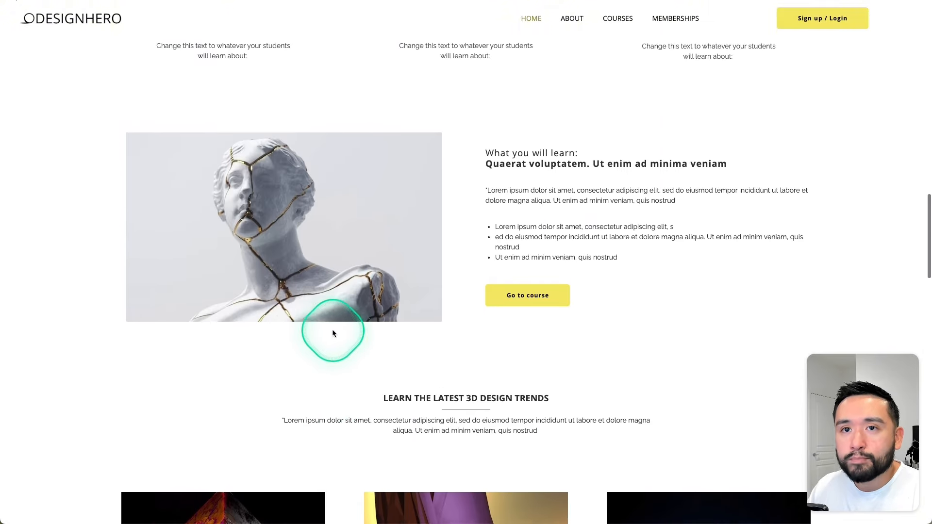
scroll(379, 259, up, 8)
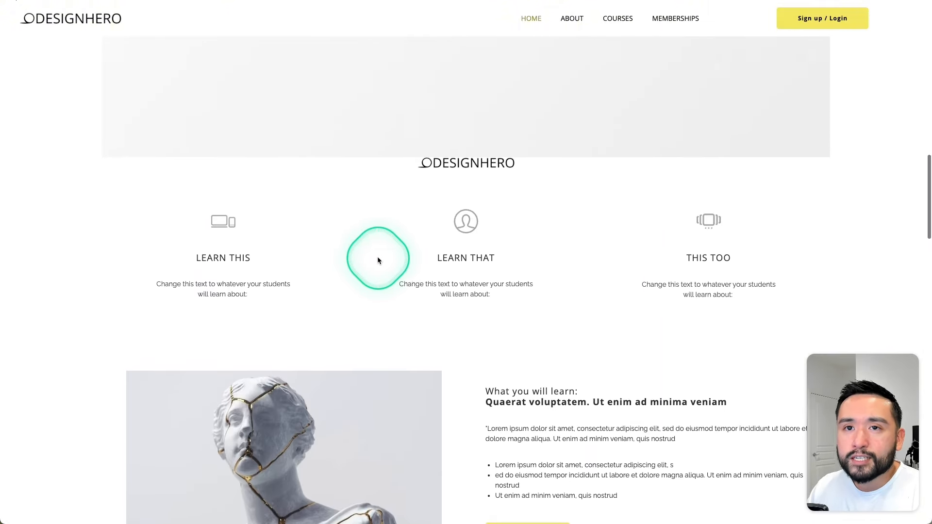
scroll(377, 265, up, 6)
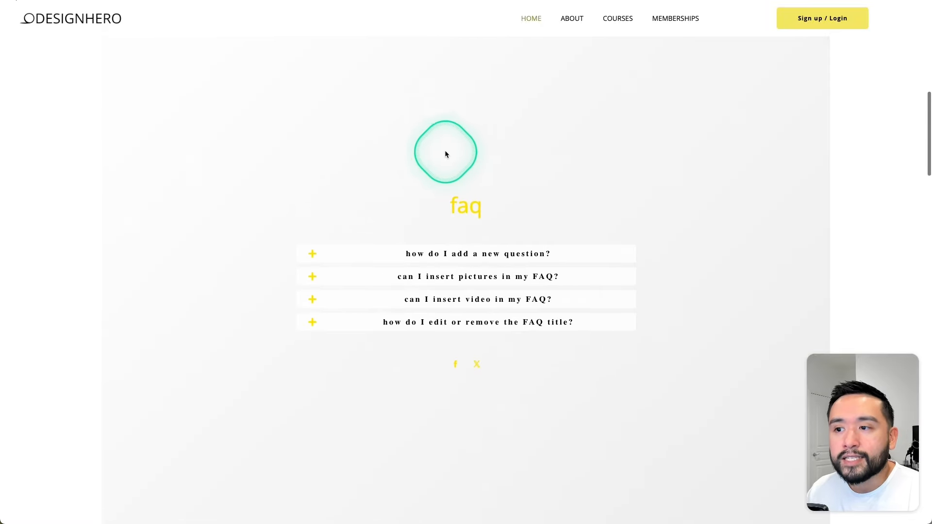
scroll(478, 223, up, 8)
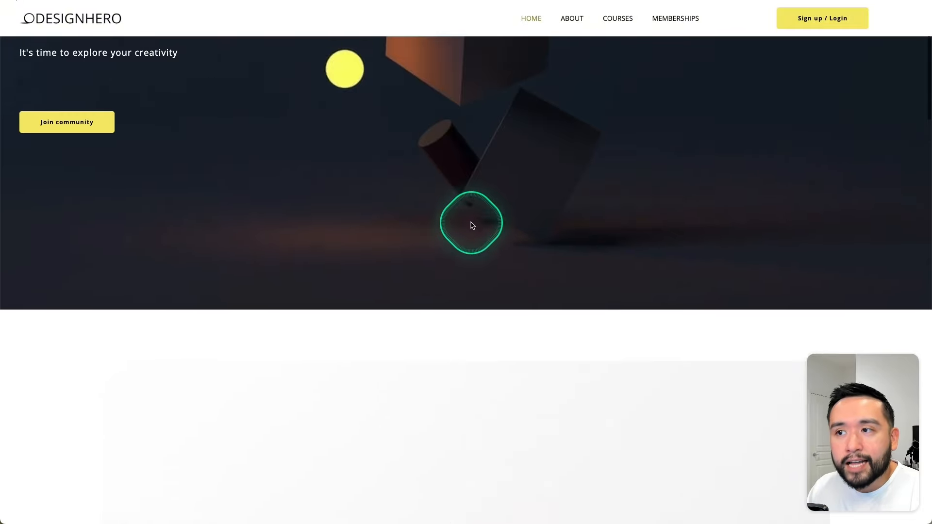
scroll(474, 224, up, 1)
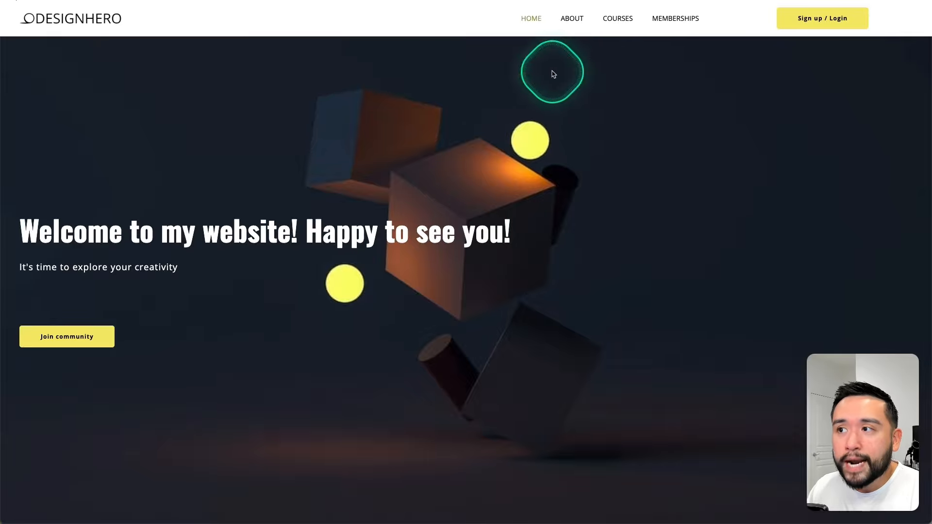
- Open the About page and examine the My Story text, the portrait and the social media links
click(572, 20)
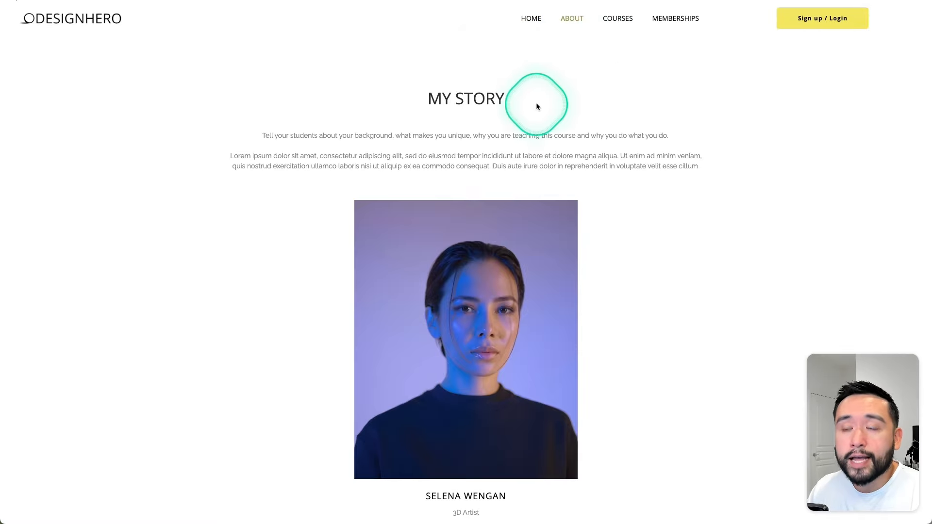
scroll(424, 127, down, 1)
drag(291, 94, 654, 140)
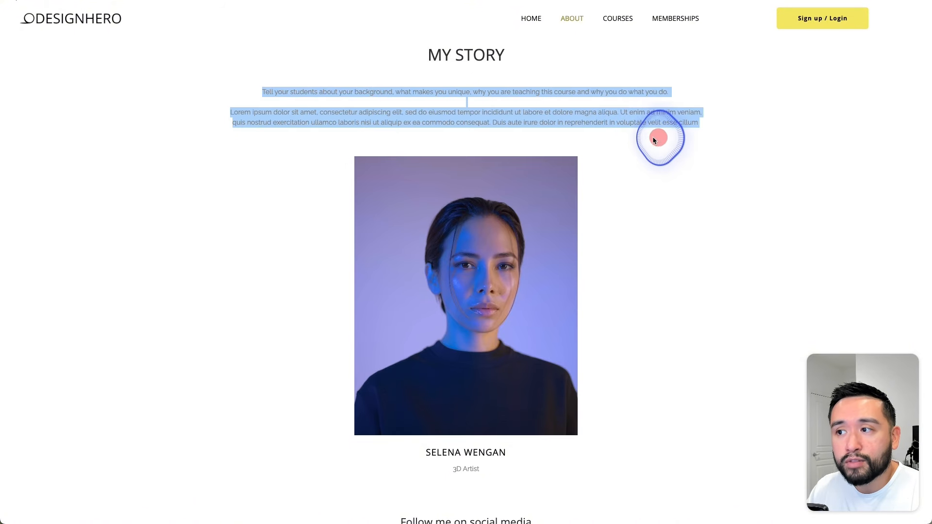
click(675, 139)
scroll(594, 159, down, 4)
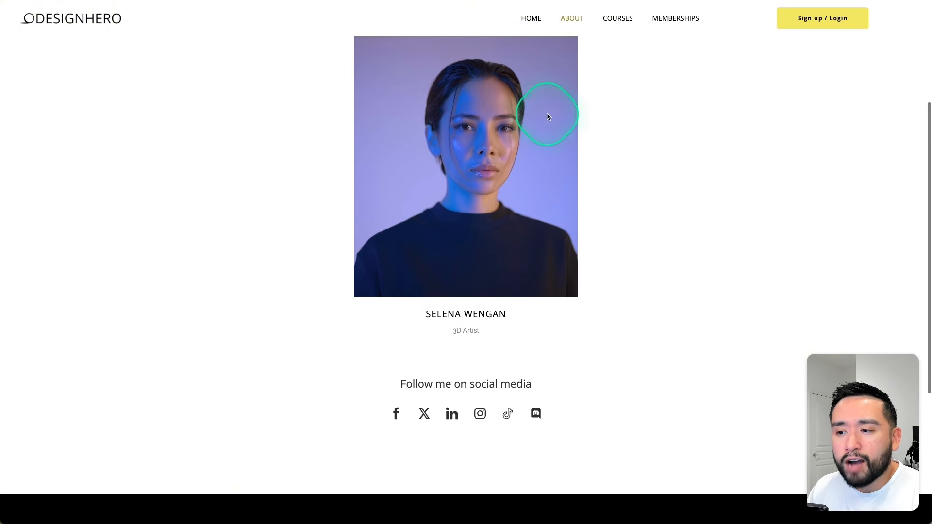
scroll(692, 36, up, 4)
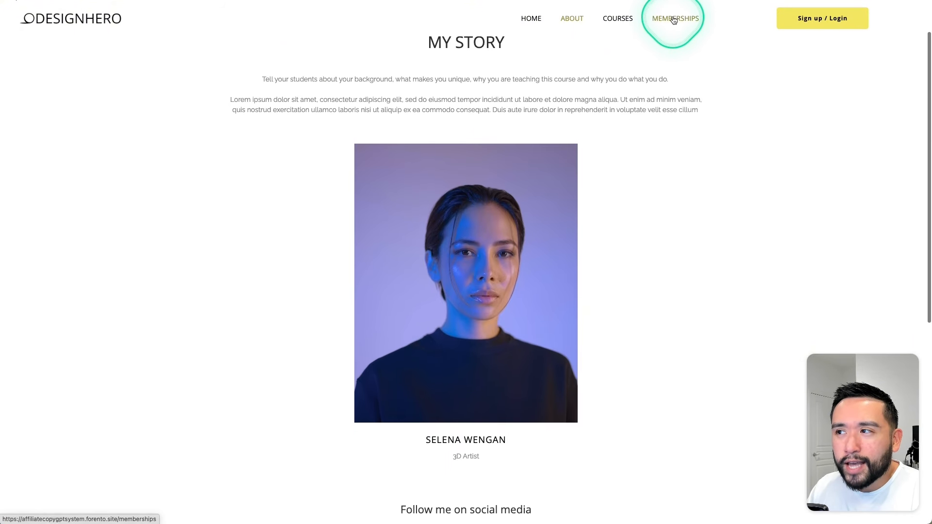
- Open the Memberships page and examine the Silver, Gold and Diamond membership offers
click(641, 53)
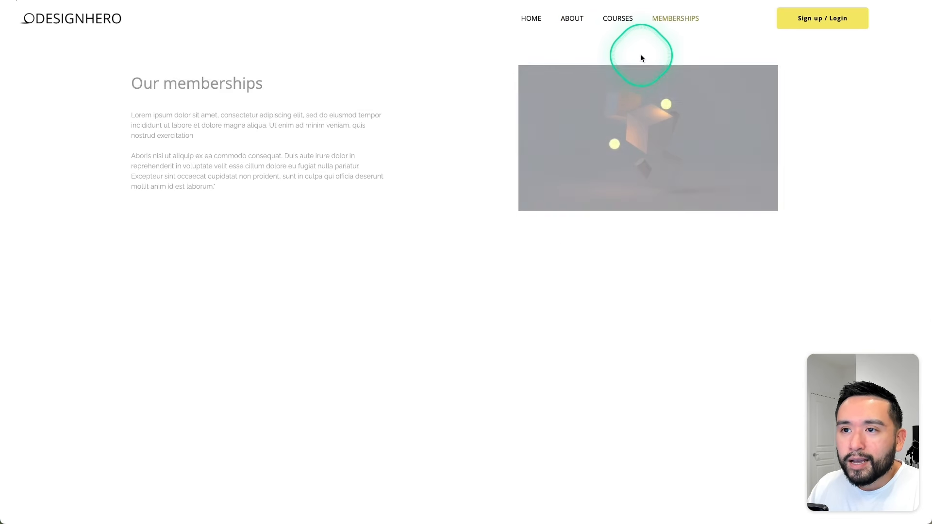
scroll(446, 148, down, 4)
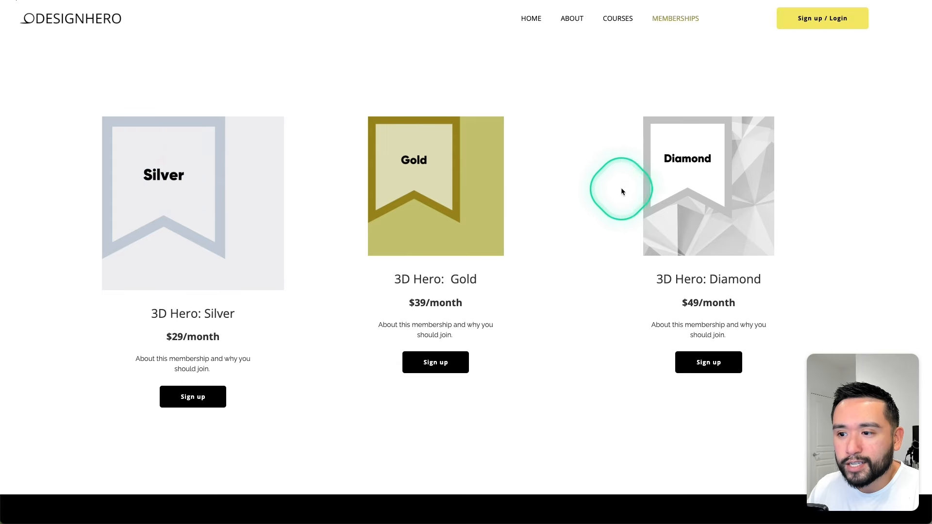
scroll(630, 189, up, 2)
scroll(629, 187, up, 3)
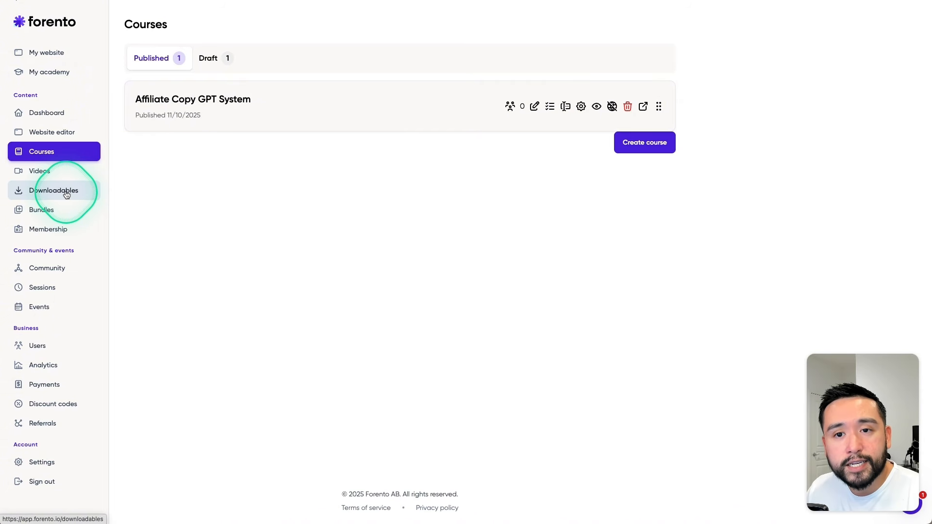
- Open the Bundles section in the Forento admin dashboard
click(63, 217)
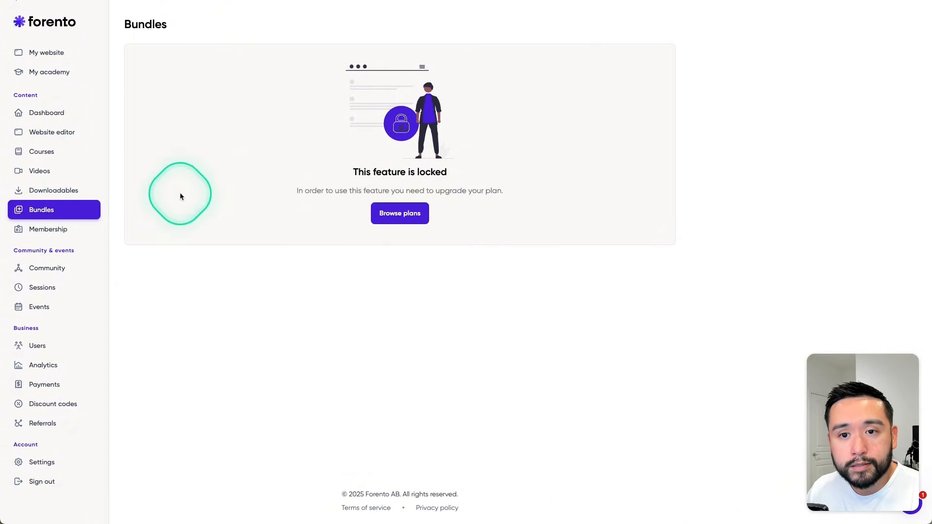
- Open the Membership section, and in Billing & Plans examine the prices and features of the No commission addon and the Scale addon
click(48, 229)
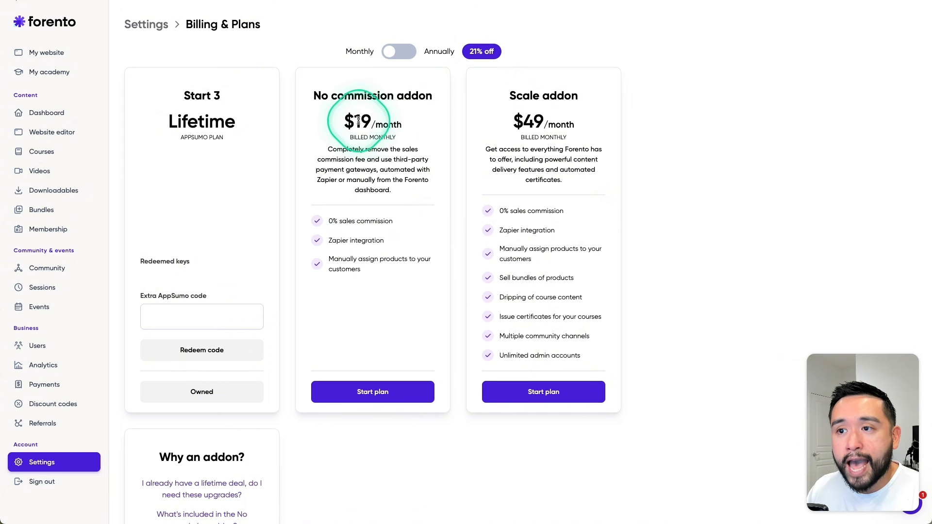
drag(354, 121, 402, 126)
drag(313, 93, 418, 95)
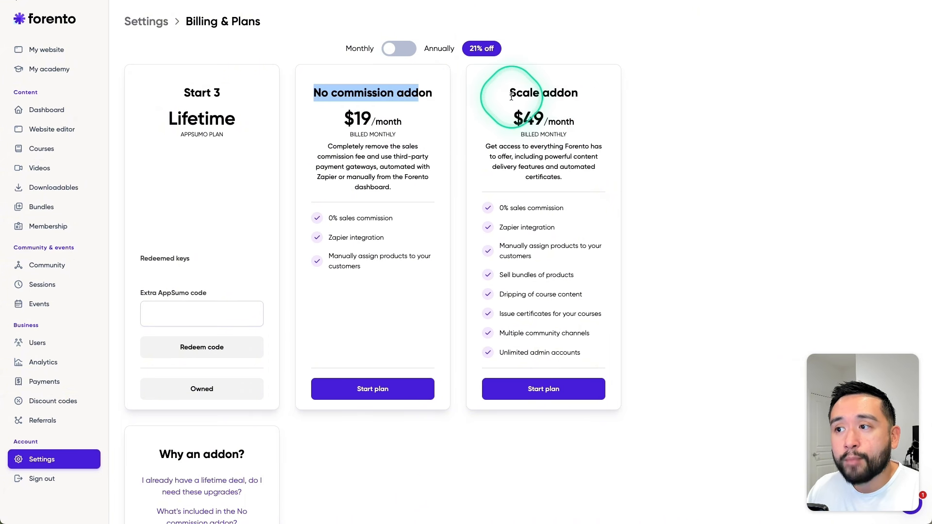
drag(509, 93, 571, 93)
scroll(572, 93, down, 1)
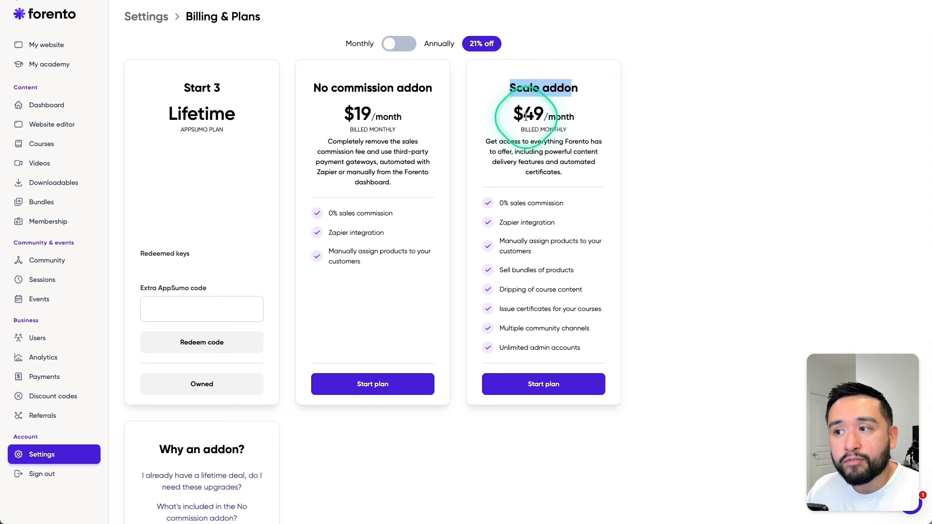
drag(523, 114, 578, 119)
scroll(578, 119, up, 1)
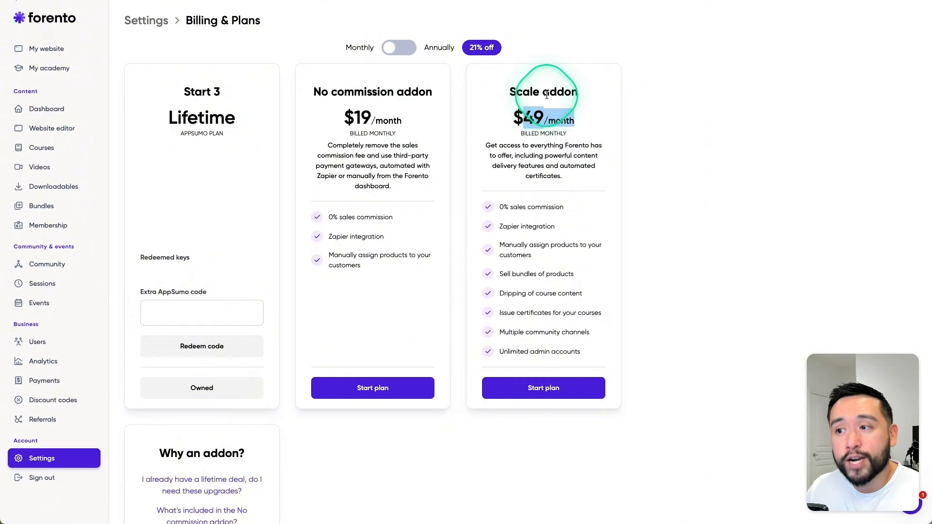
drag(499, 206, 568, 210)
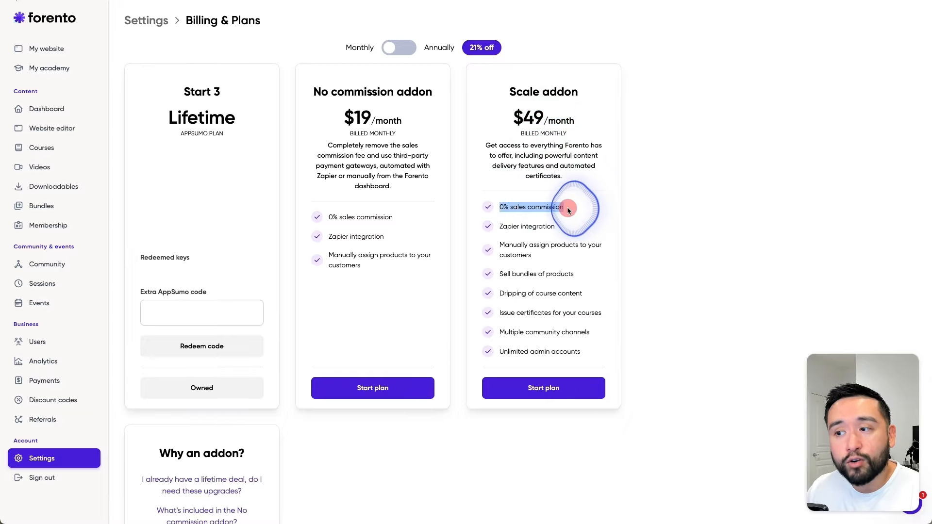
drag(499, 226, 587, 351)
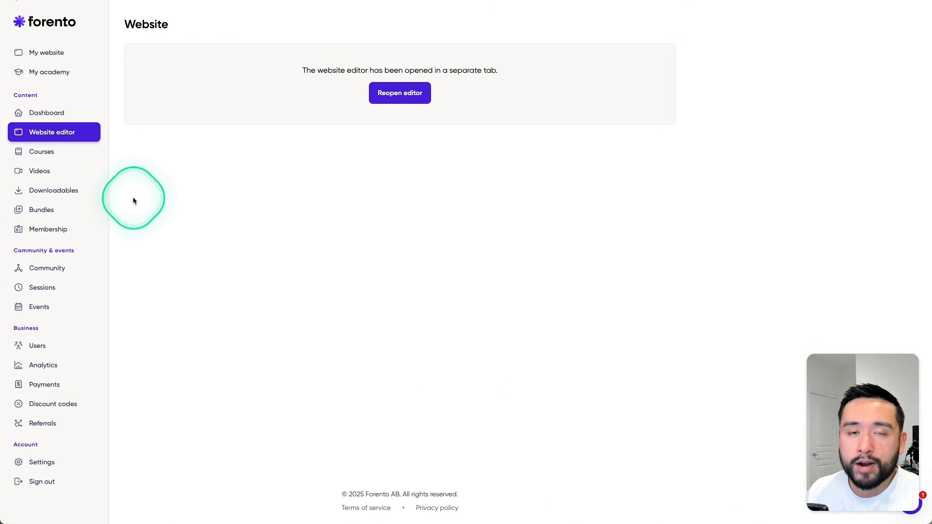
- Create a new course titled "AI 101" with the short description "Learn the basics of AI"
click(72, 151)
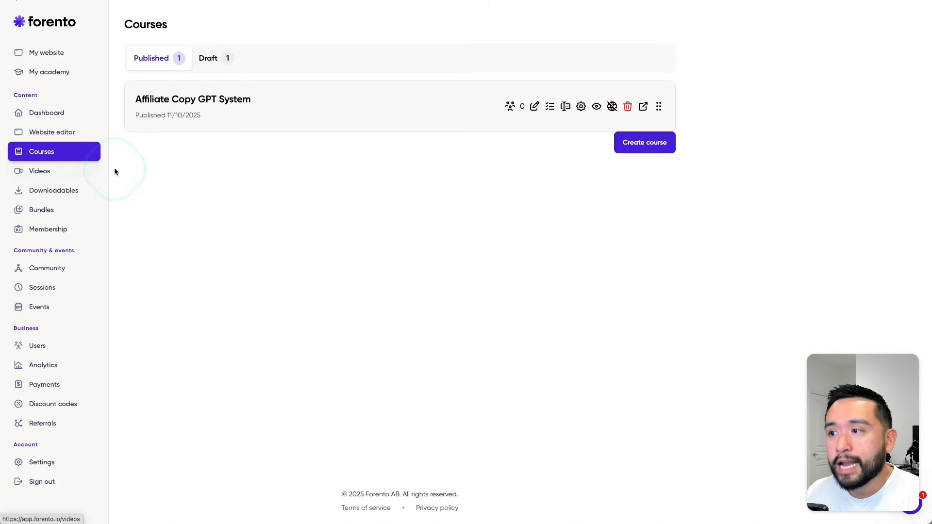
click(650, 146)
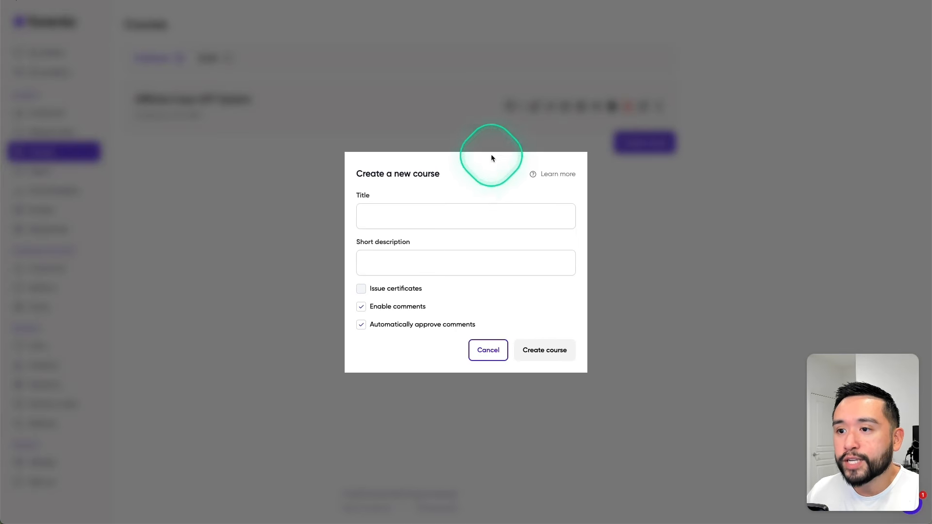
click(410, 212)
text(AI 101)
click(414, 258)
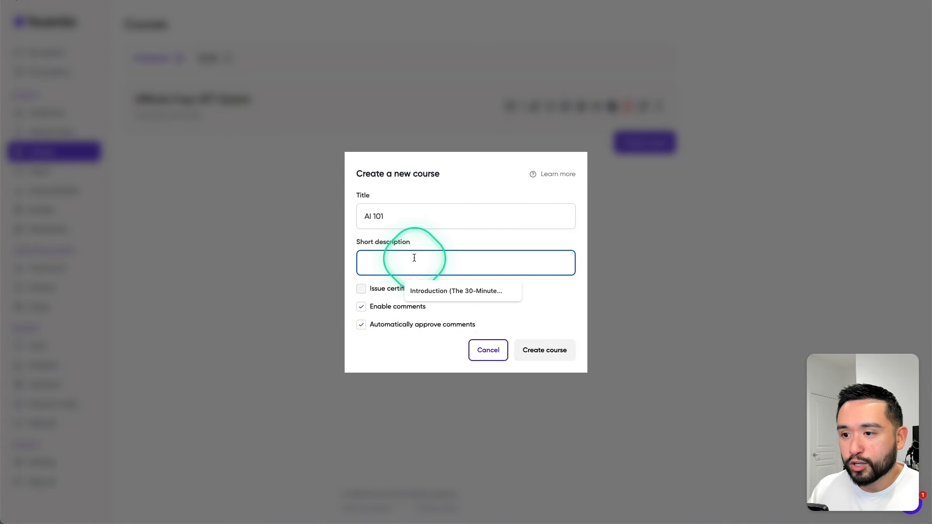
text(Learn the basics of AI)
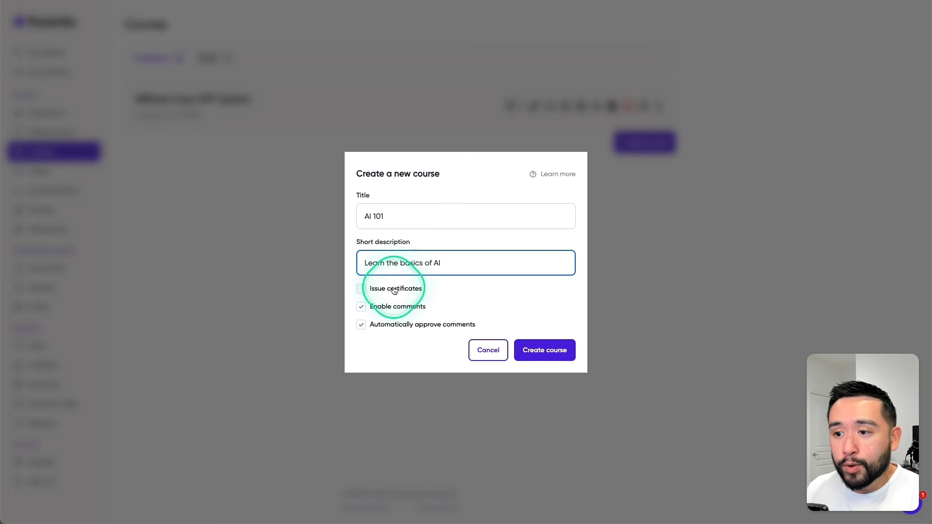
click(362, 291)
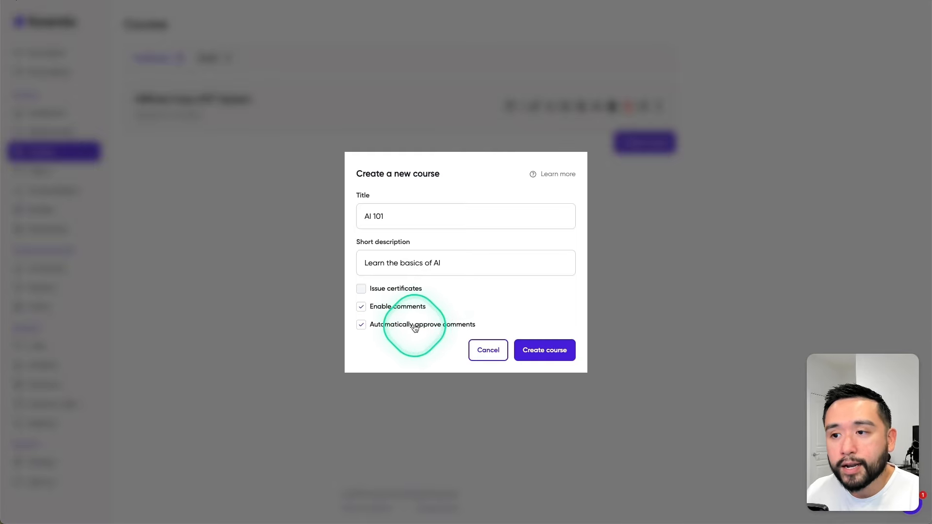
click(556, 350)
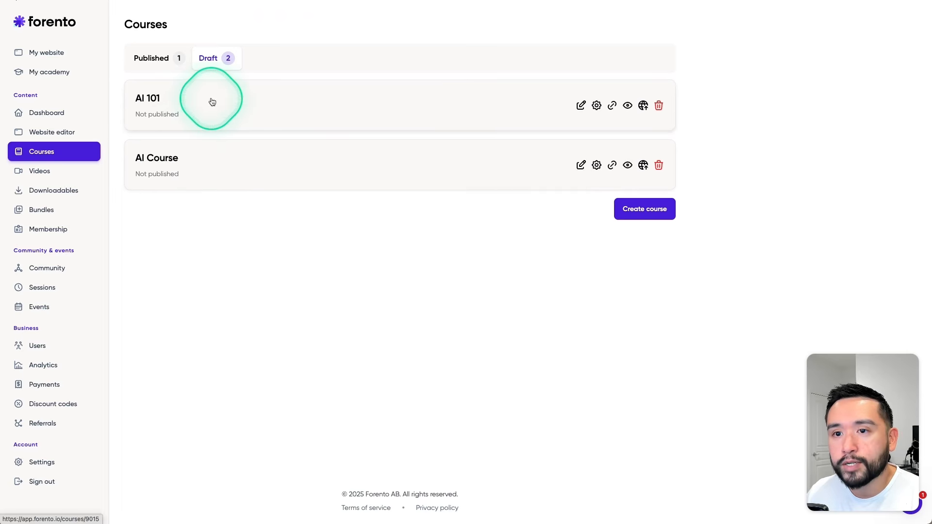
- Open the AI 101 draft course and add a first chapter to it
click(144, 99)
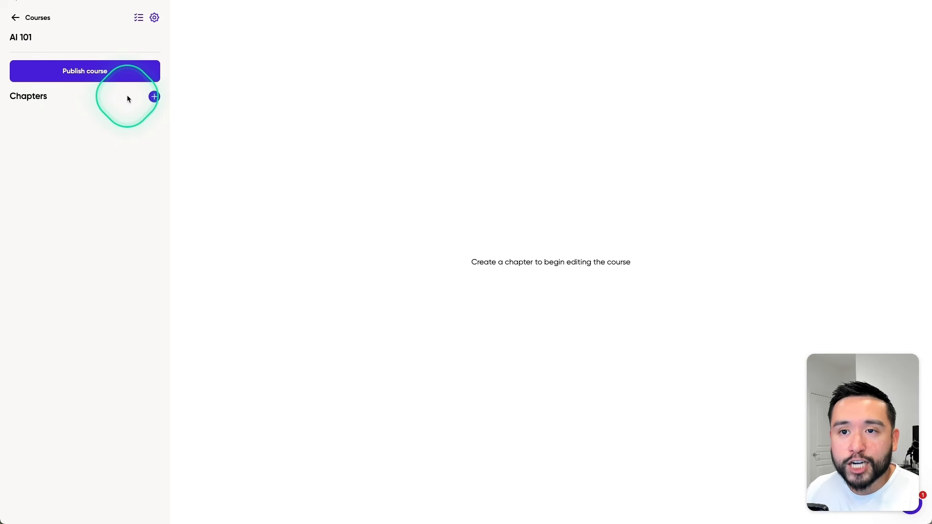
click(154, 97)
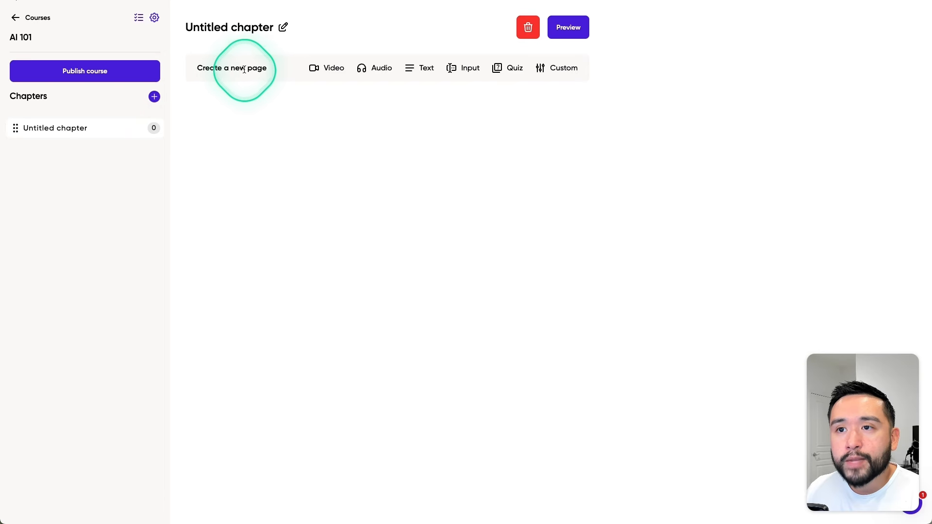
drag(268, 68, 244, 86)
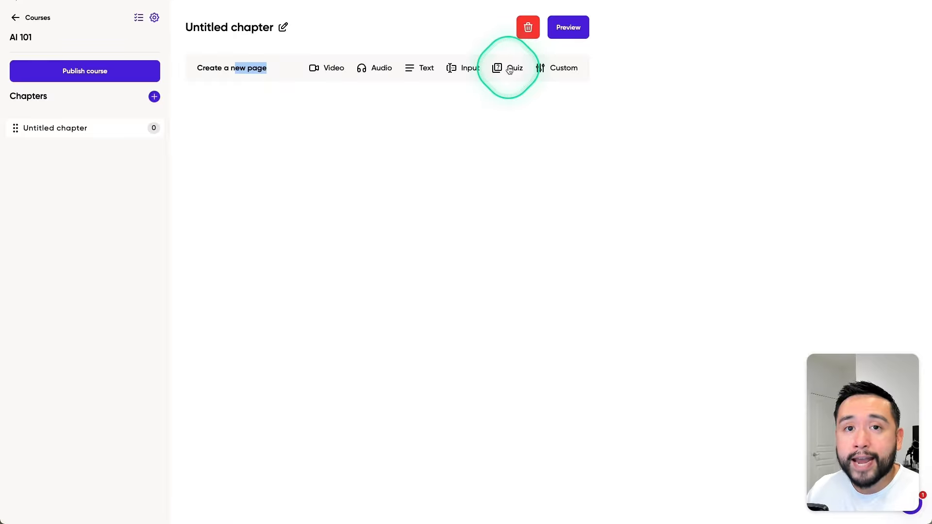
- Add a custom page to the chapter and enter "Enter your info right here" as its content
click(544, 69)
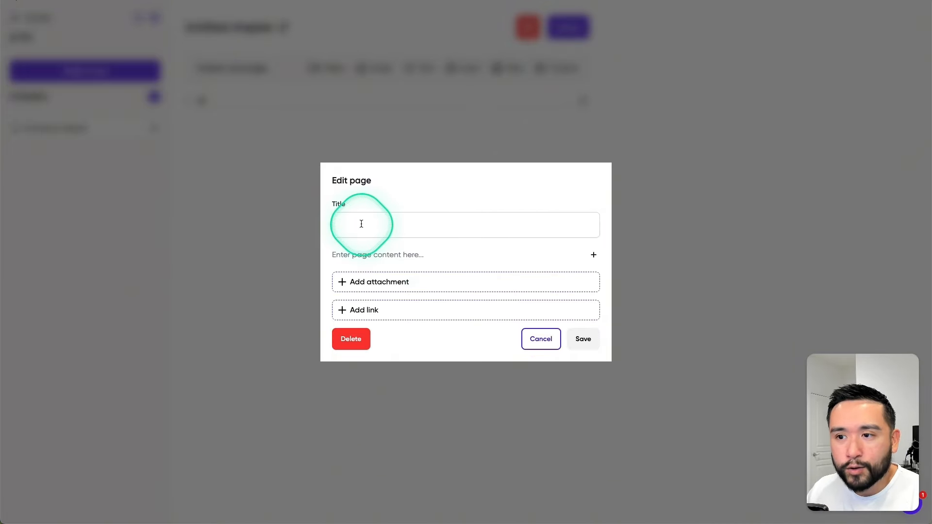
click(361, 224)
click(353, 244)
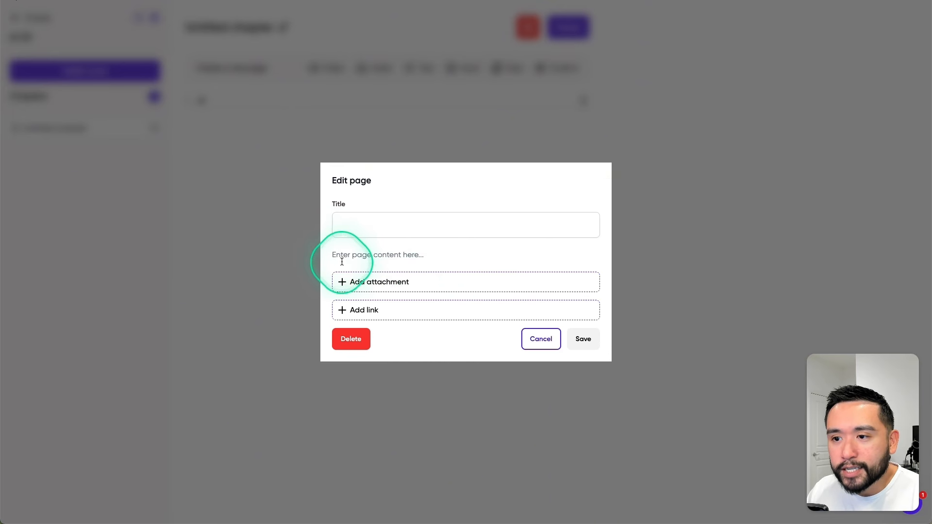
click(364, 250)
text(Enter)
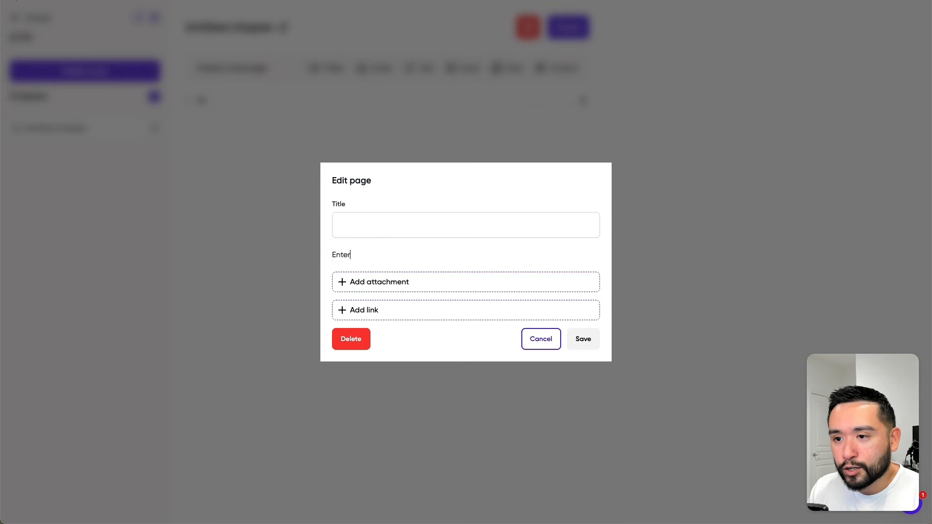
text( your)
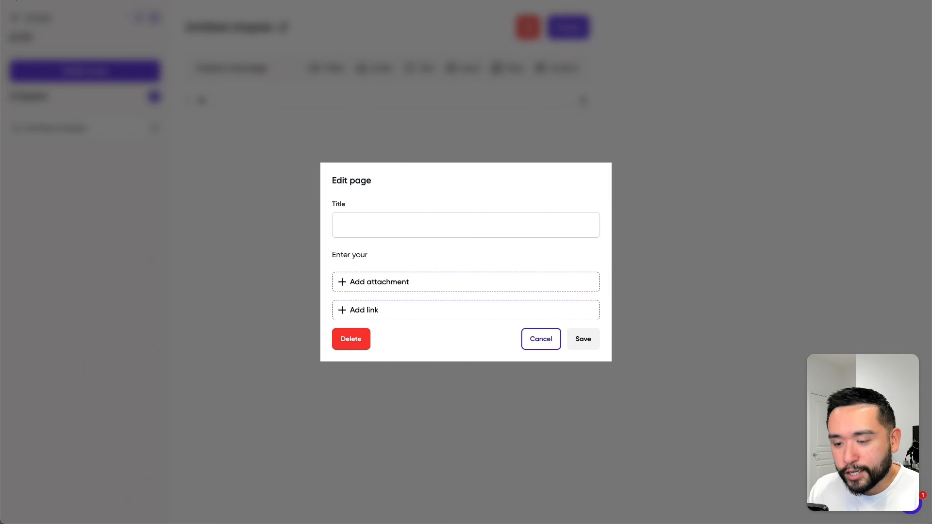
text( info right here)
- Format the "Enter your info right here" line as a heading and start a new line below it
triple_click(374, 252)
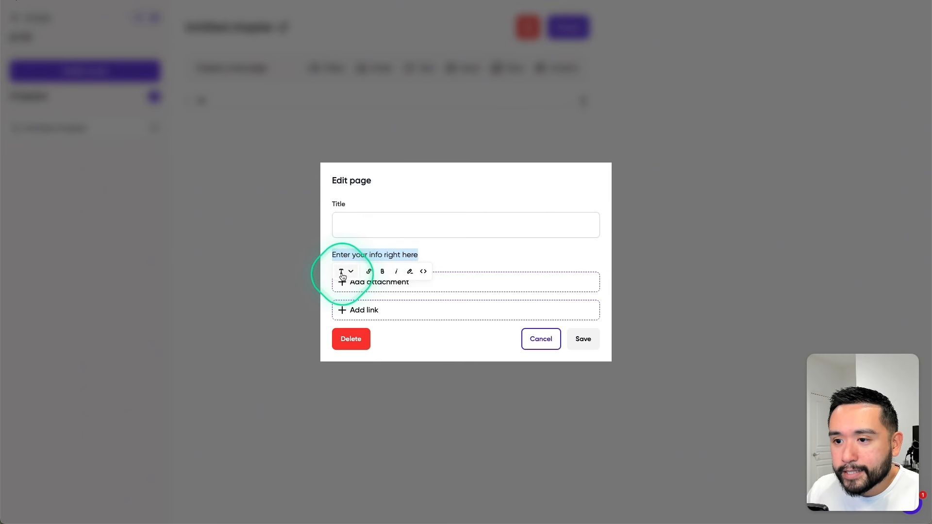
click(342, 273)
scroll(368, 324, down, 1)
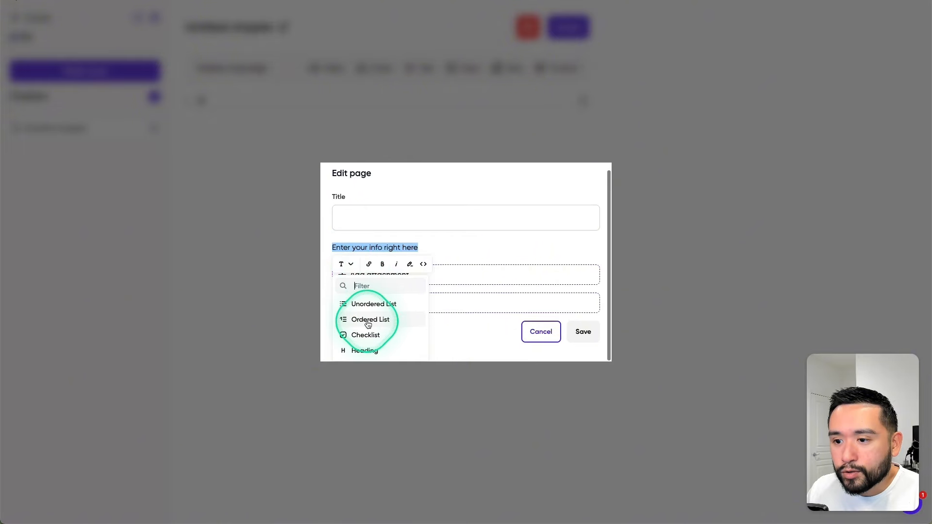
click(364, 349)
key(Return)
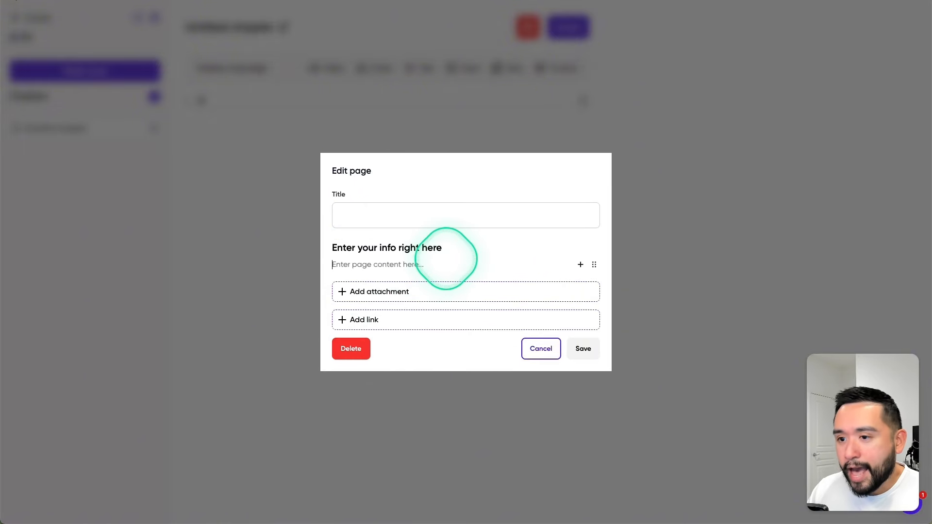
- Add the text "hi" under the heading, convert it to an unordered list with a second bullet, and leave the page editor
text(h)
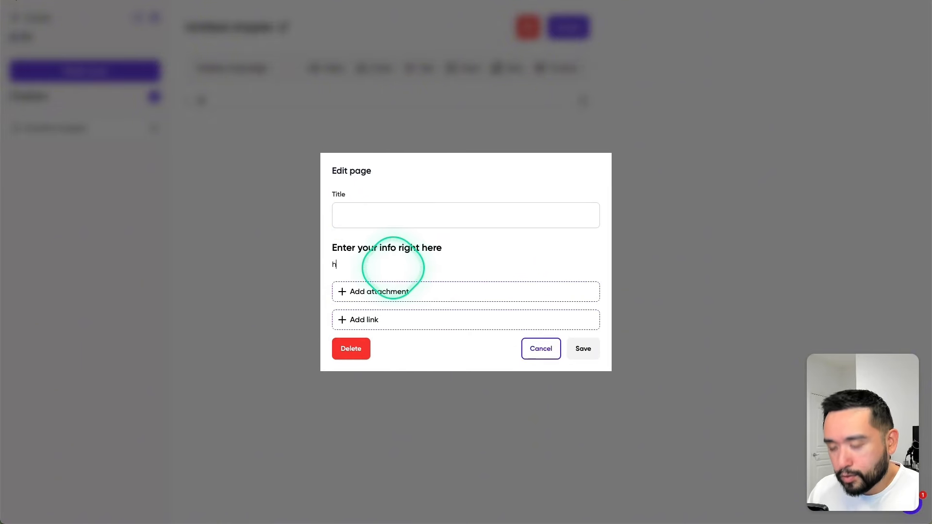
text(i)
double_click(335, 264)
click(346, 281)
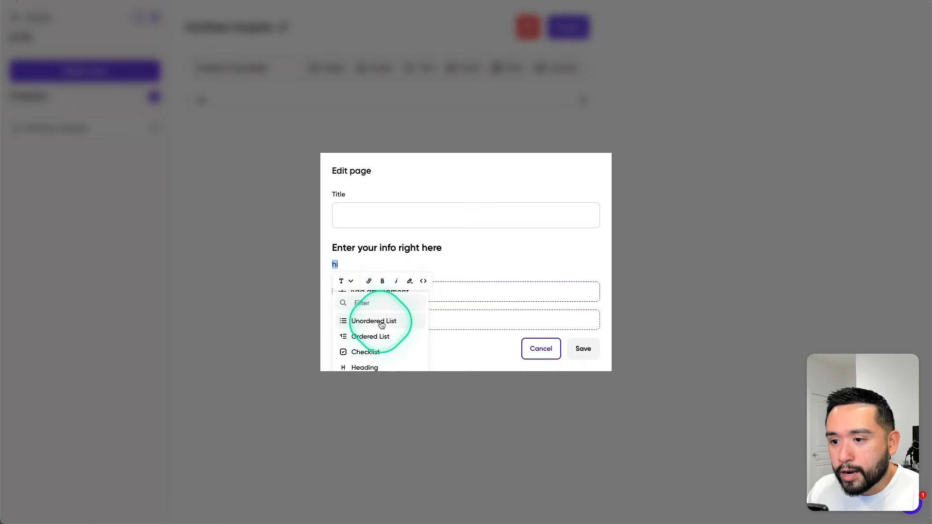
click(381, 321)
click(367, 265)
key(Return)
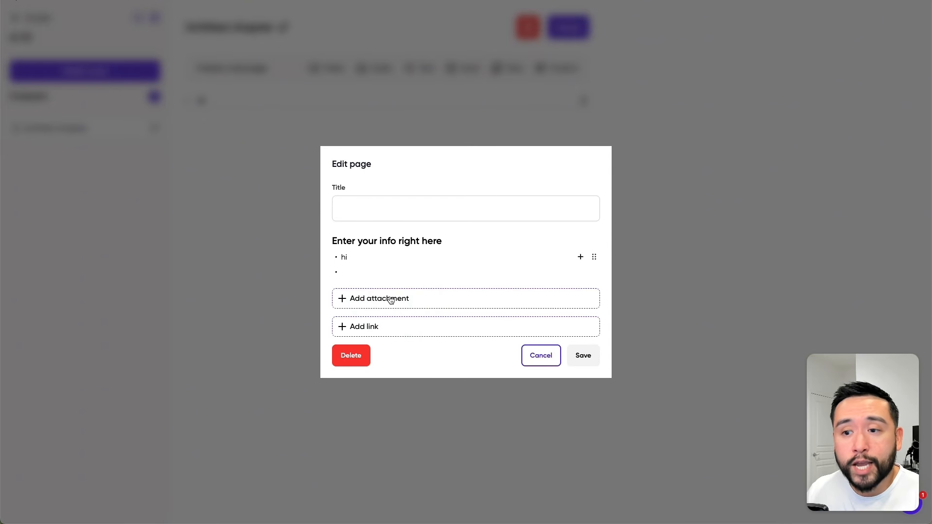
click(375, 321)
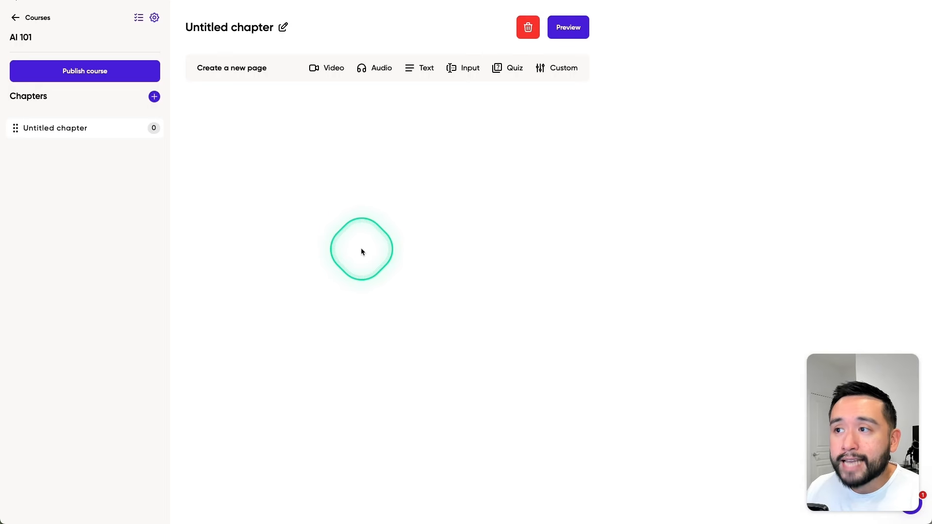
- Add an uploaded-video page to the chapter, fill in the title "Intro" and the text "This is the introduction", and upload a video
click(330, 69)
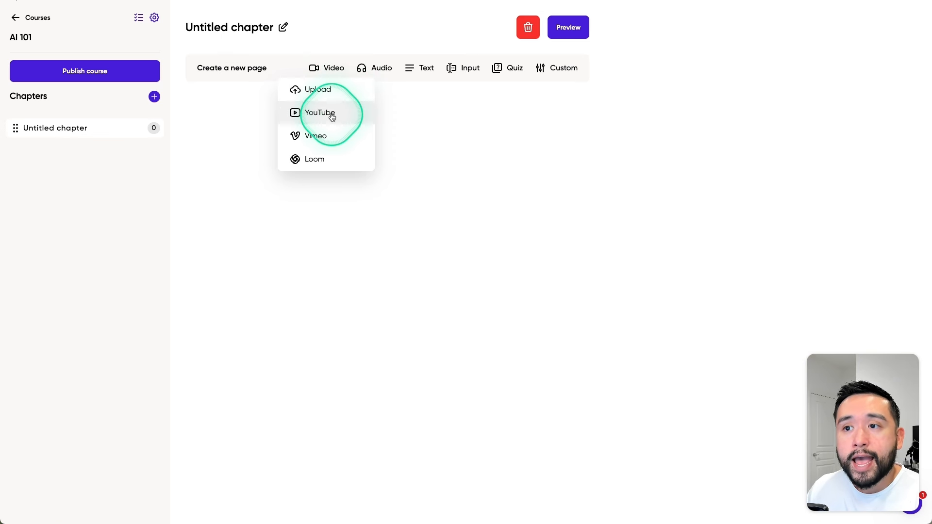
click(311, 162)
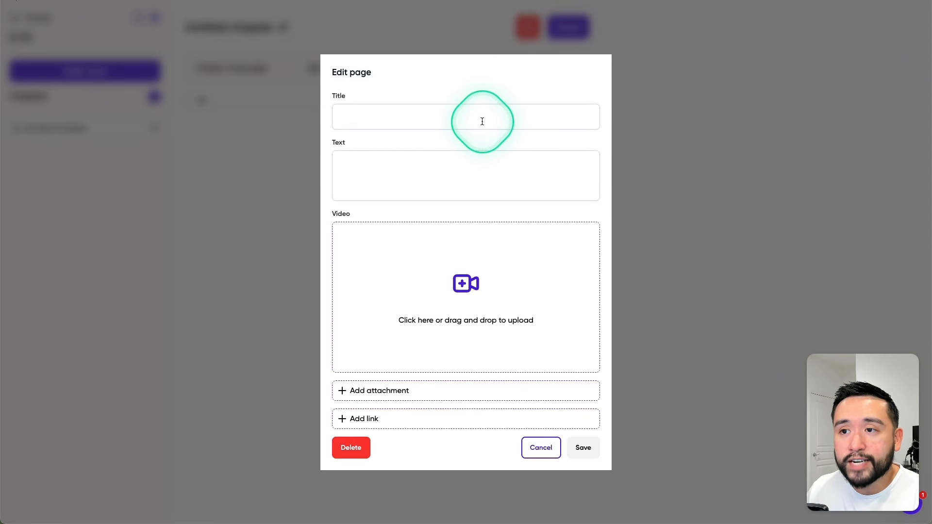
click(384, 118)
text(Intro)
key(Tab)
text(This is the introduction)
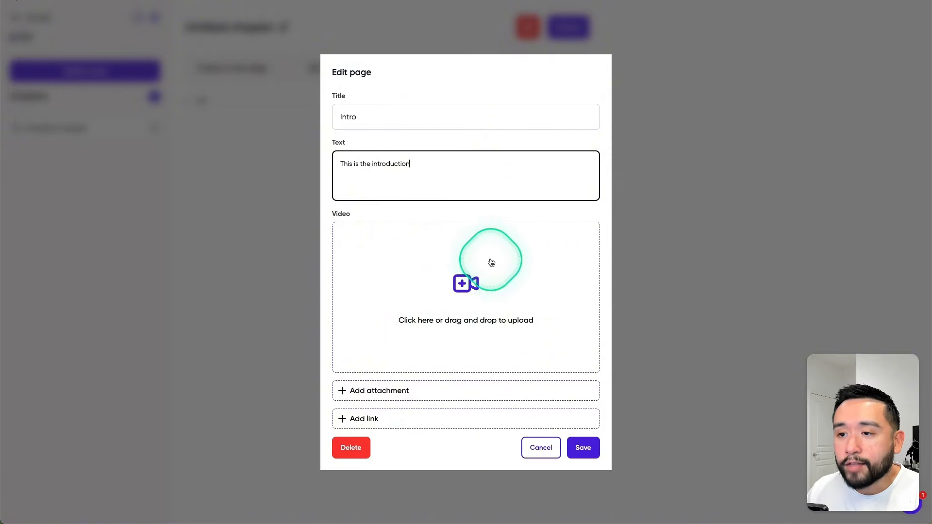
click(453, 285)
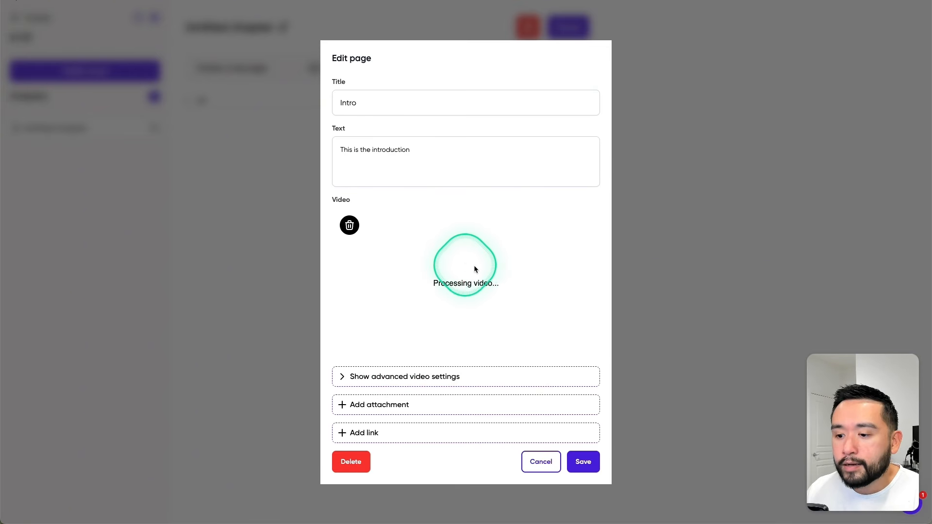
- Examine the advanced video settings for custom thumbnail, captions and download, and cancel the page edits
click(344, 377)
scroll(347, 380, down, 5)
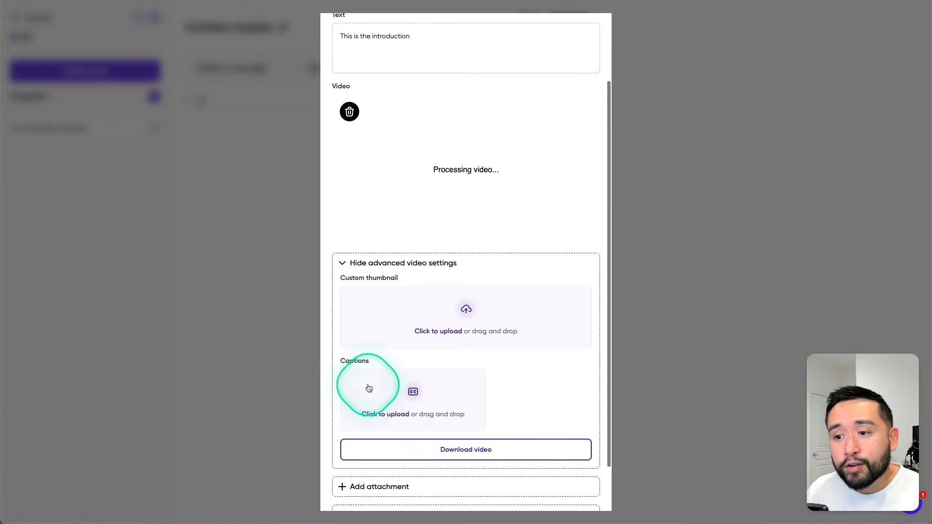
scroll(486, 270, down, 1)
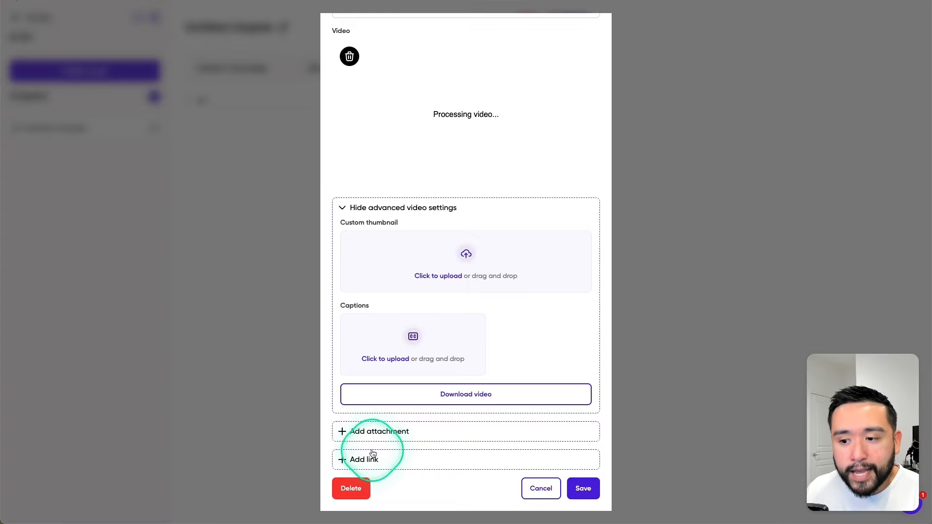
click(550, 495)
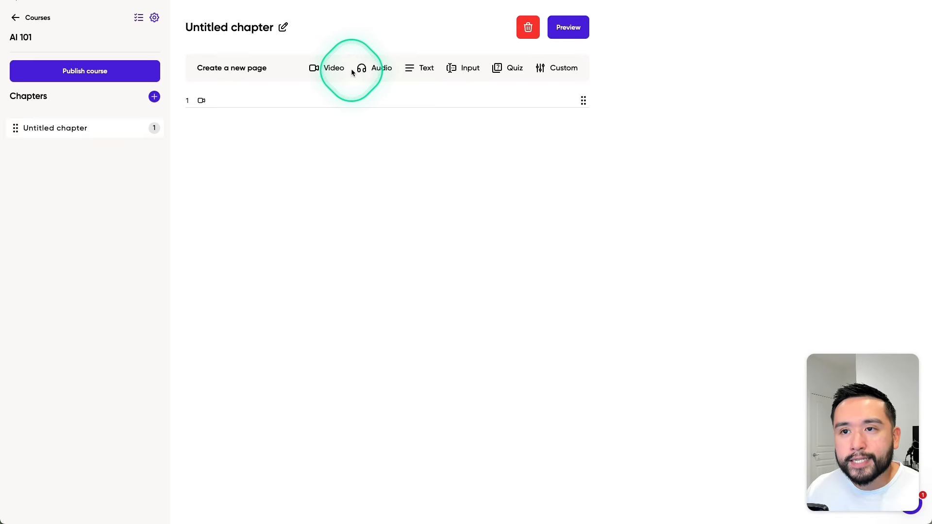
- Add an audio page to the chapter and close its editor without entering any content
click(381, 70)
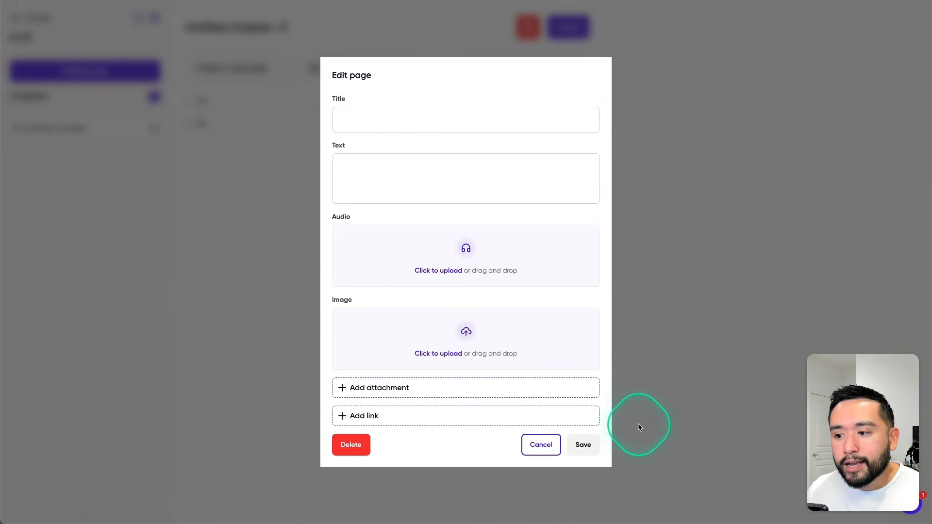
click(541, 444)
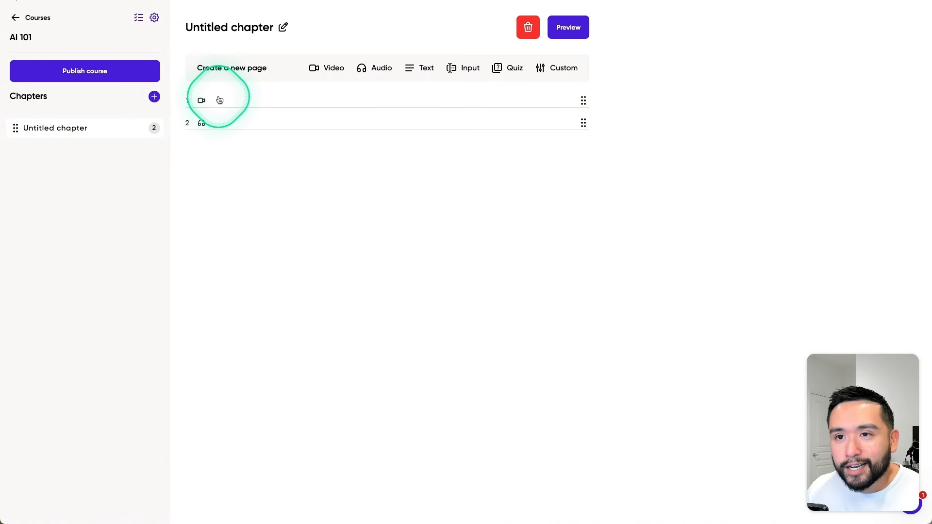
- Add a text page to the untitled chapter, leave its editor without content, and return to the published courses
click(429, 70)
click(429, 70)
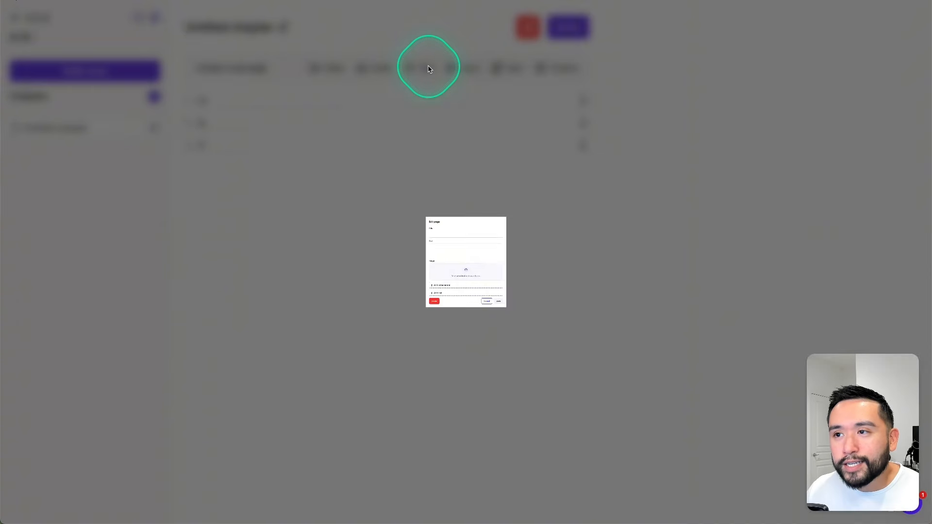
click(397, 308)
click(357, 404)
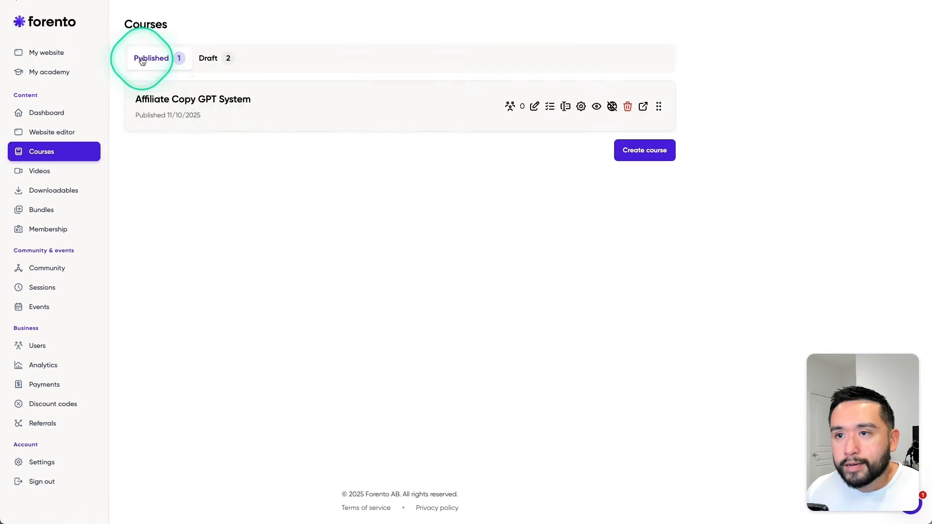
- Open the published Affiliate Copy GPT System course and look through the pages of its first two chapters
click(219, 99)
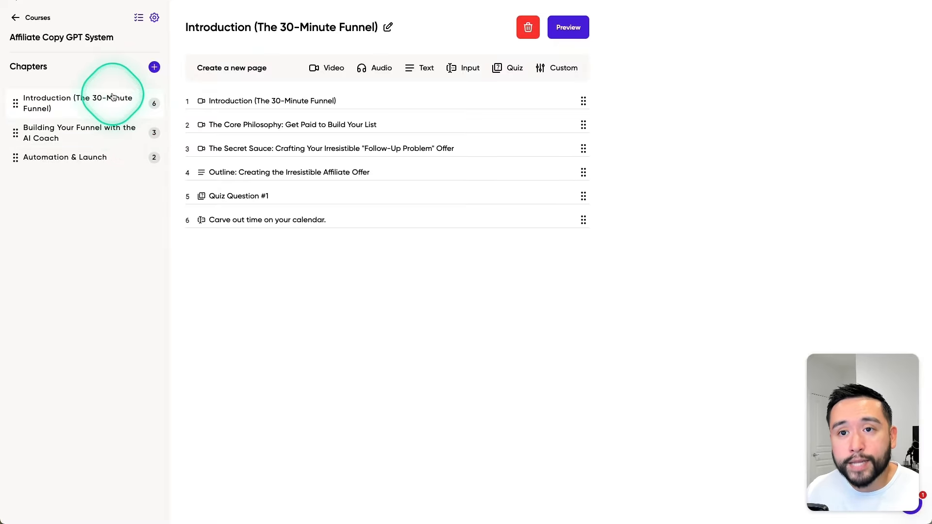
click(87, 139)
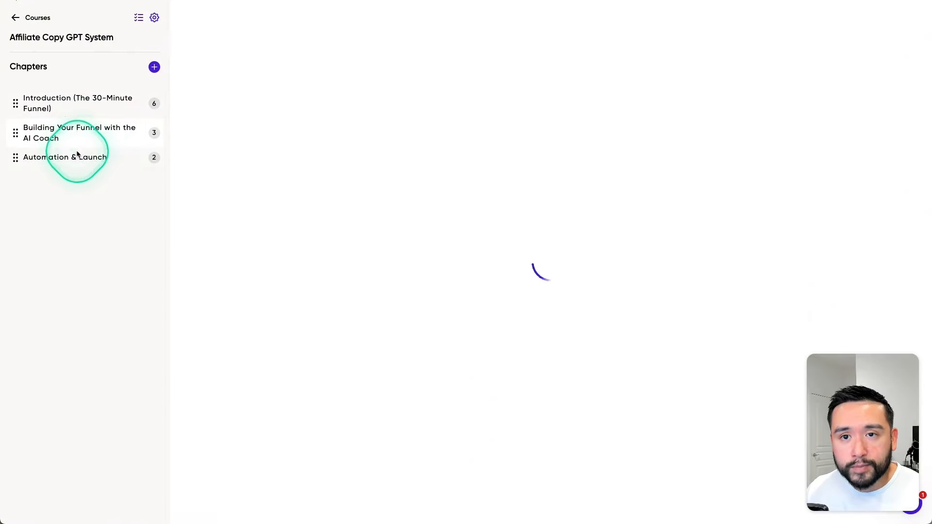
click(93, 104)
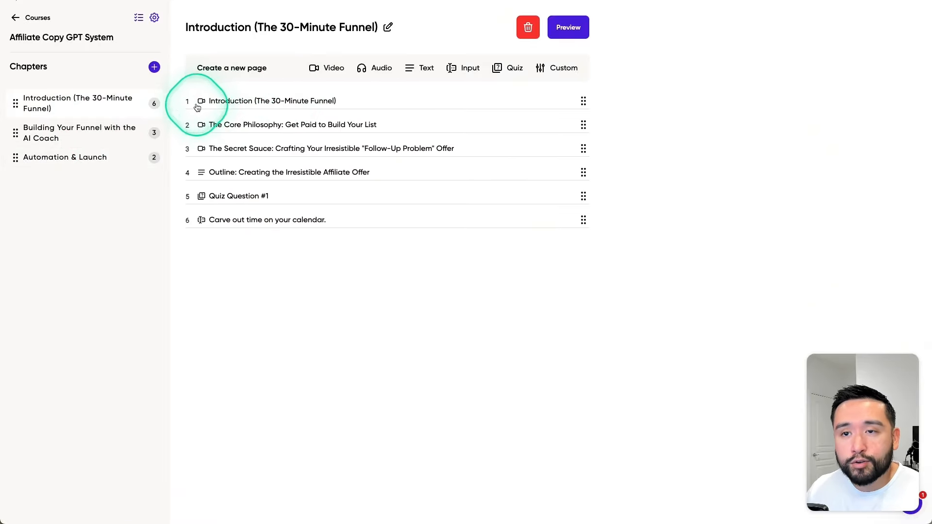
- Examine the text and banner image of the page "Outline: Creating the Irresistible Affiliate Offer" and cancel the edit
click(218, 172)
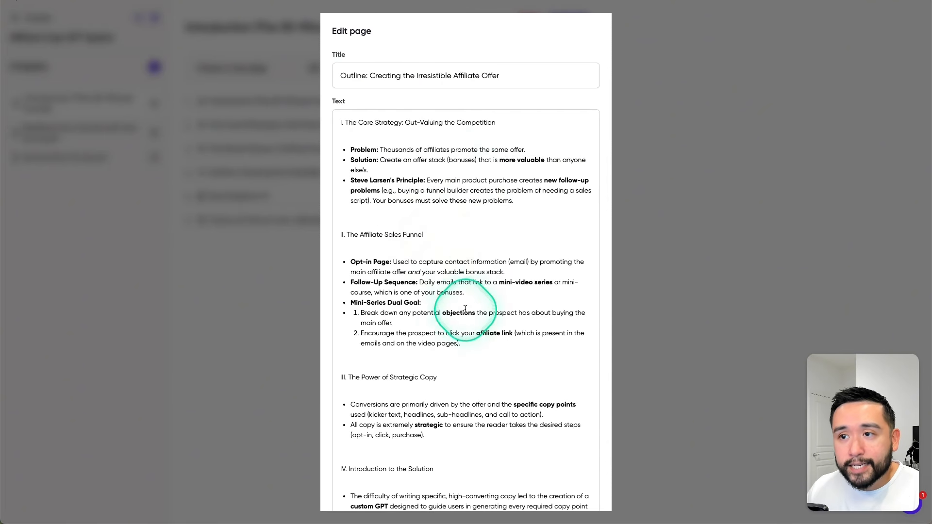
scroll(456, 318, down, 5)
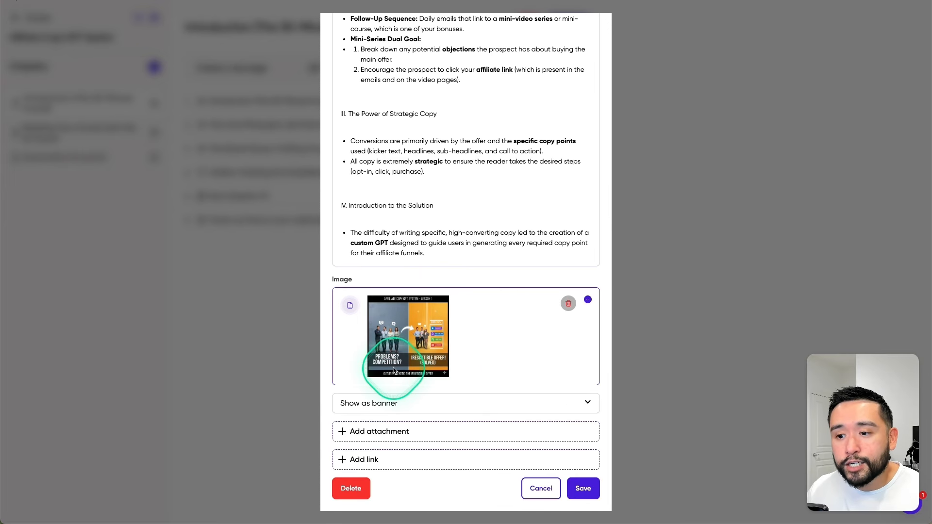
click(248, 348)
double_click(248, 347)
click(248, 348)
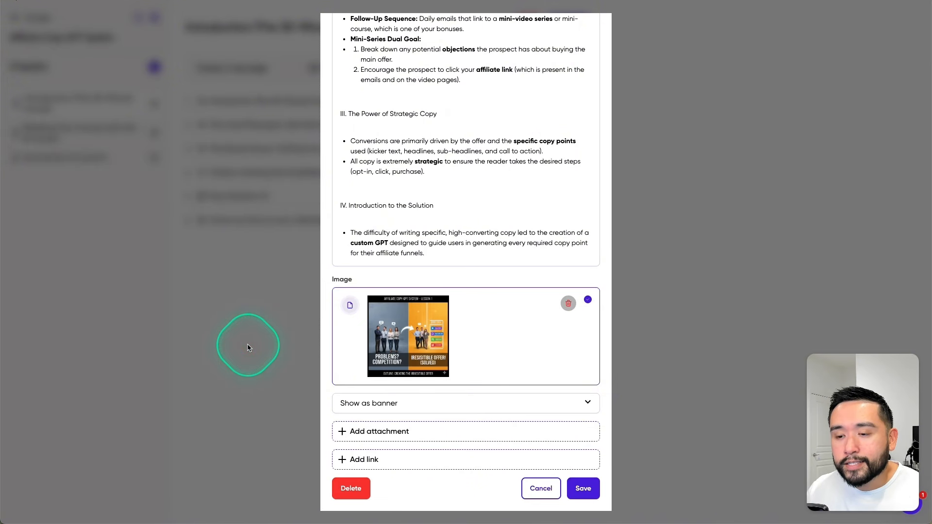
click(538, 489)
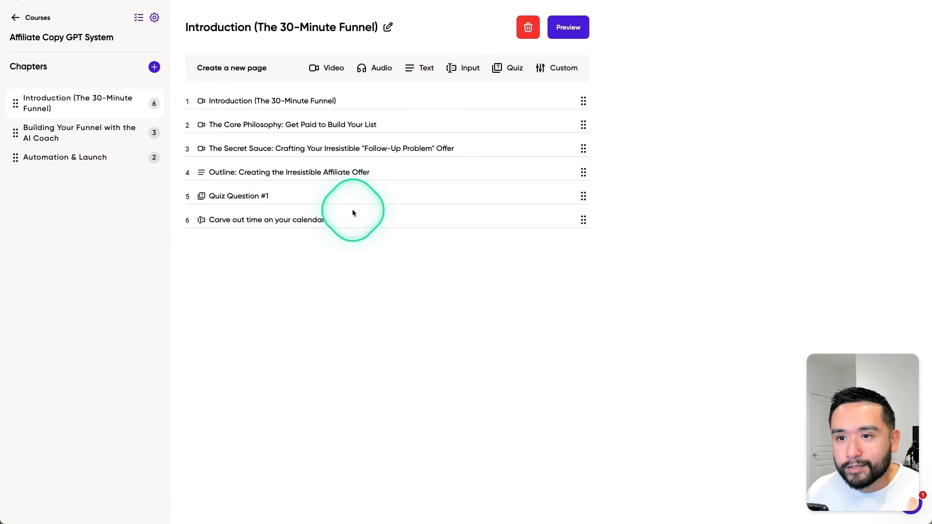
- Examine the question text, answers and image of the "Quiz Question #1" page and cancel the edit
click(253, 196)
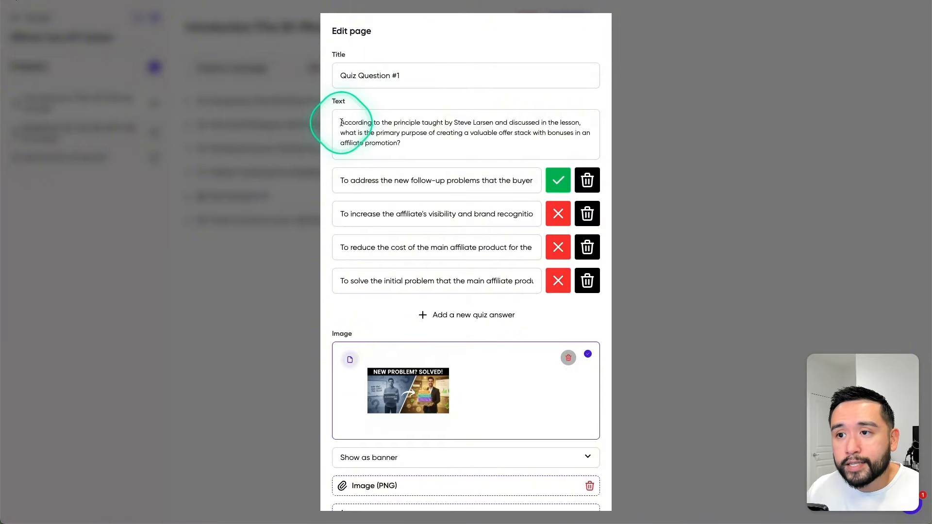
drag(343, 121, 430, 146)
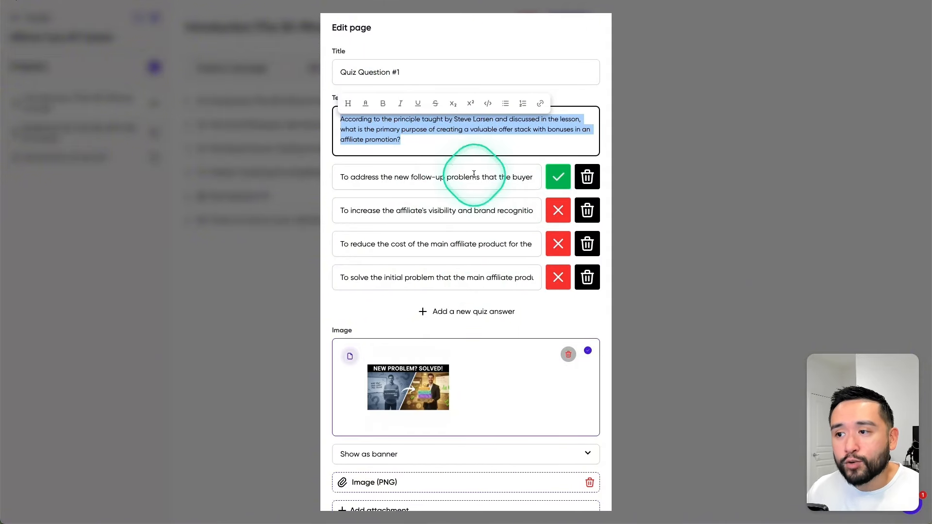
scroll(437, 240, down, 1)
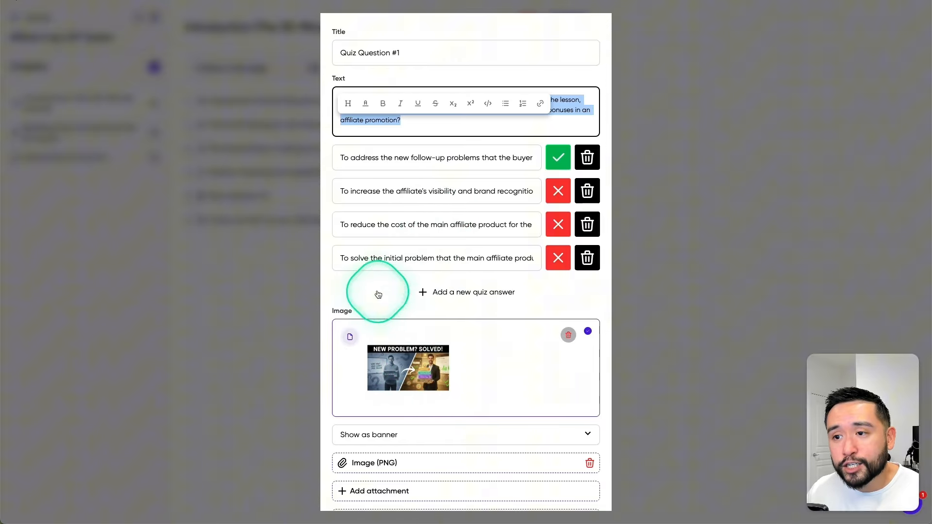
scroll(413, 296, down, 3)
click(553, 483)
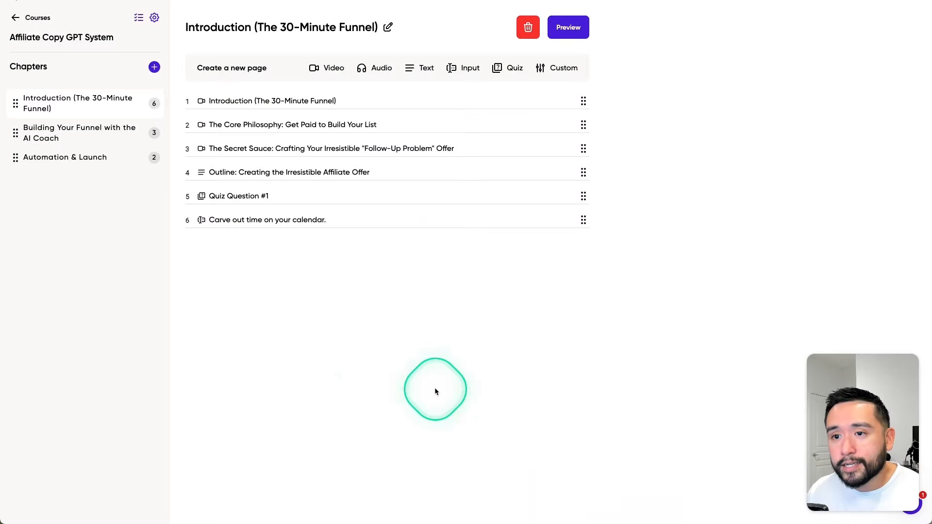
- Examine the input page "Carve out time on your calendar." and its single or multiple line options, and cancel the edit
click(236, 222)
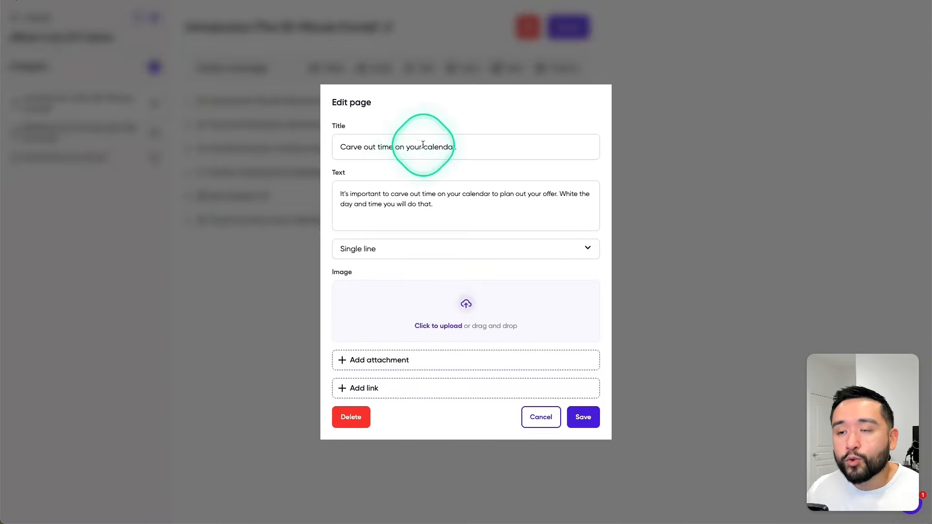
click(408, 249)
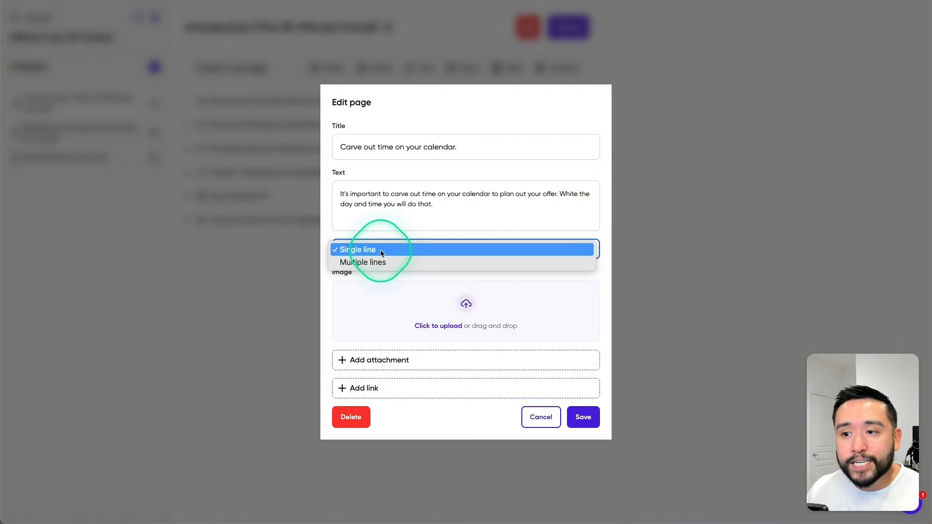
click(385, 273)
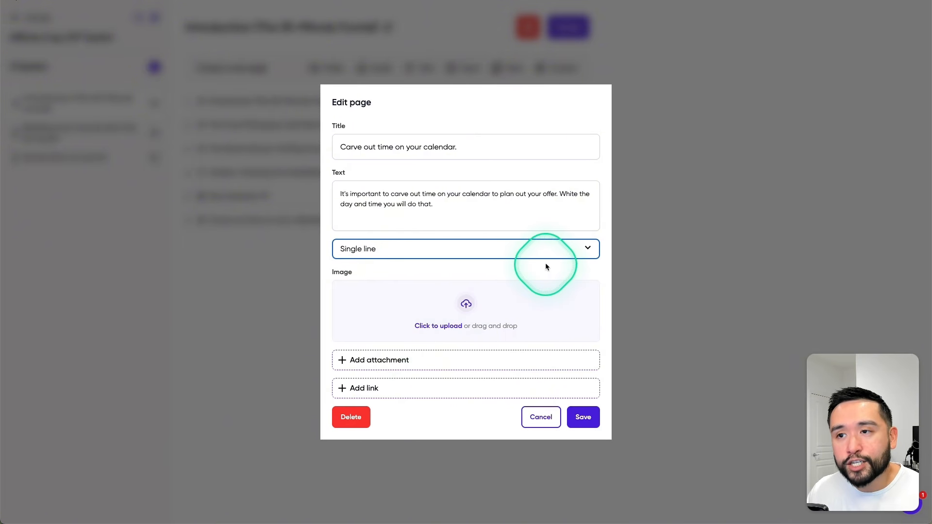
click(553, 409)
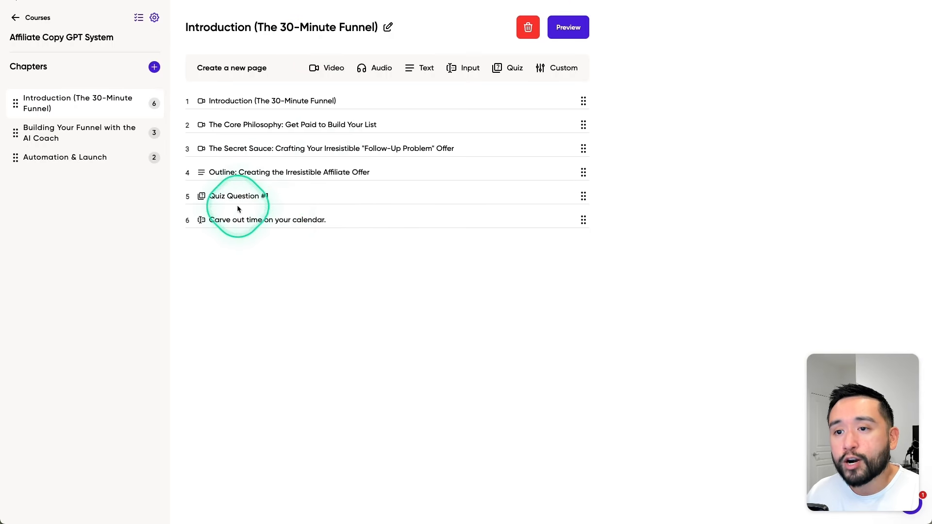
- View the submitted exam answers of the Affiliate Copy GPT System course and return to its chapters
click(139, 18)
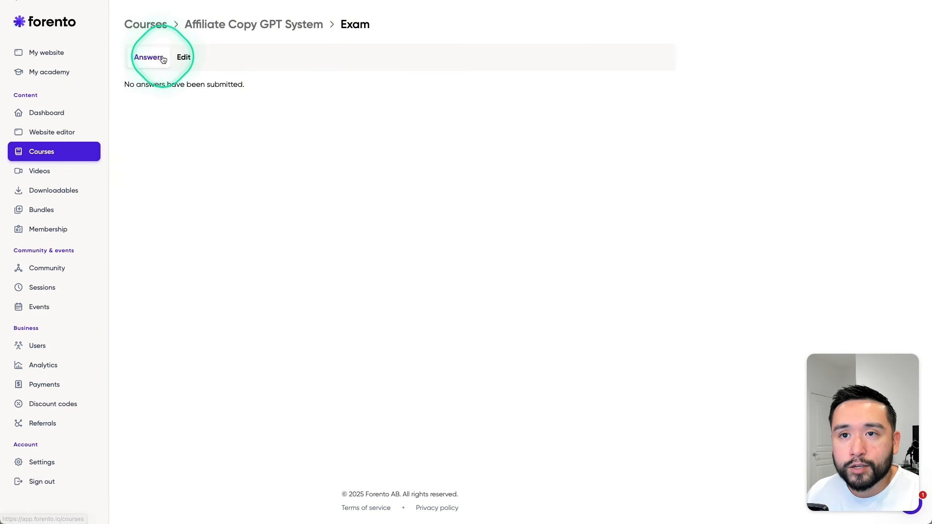
click(274, 24)
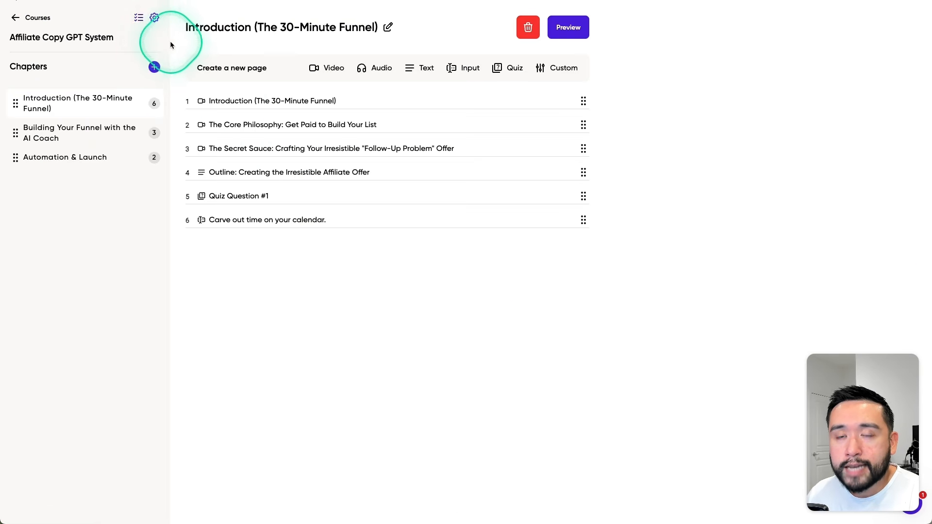
- Upload the Affiliate Copy GPT System image as the thumbnail in the course settings and save the changes
click(154, 18)
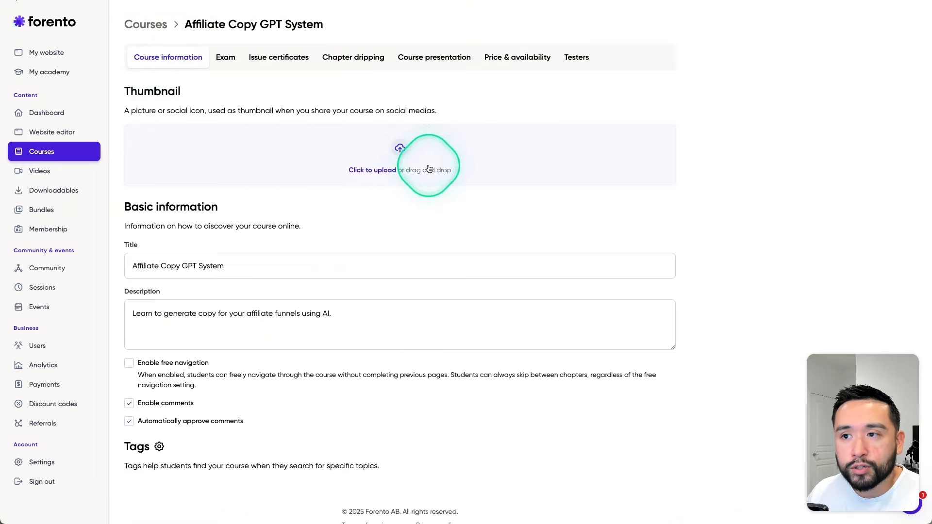
scroll(325, 229, down, 1)
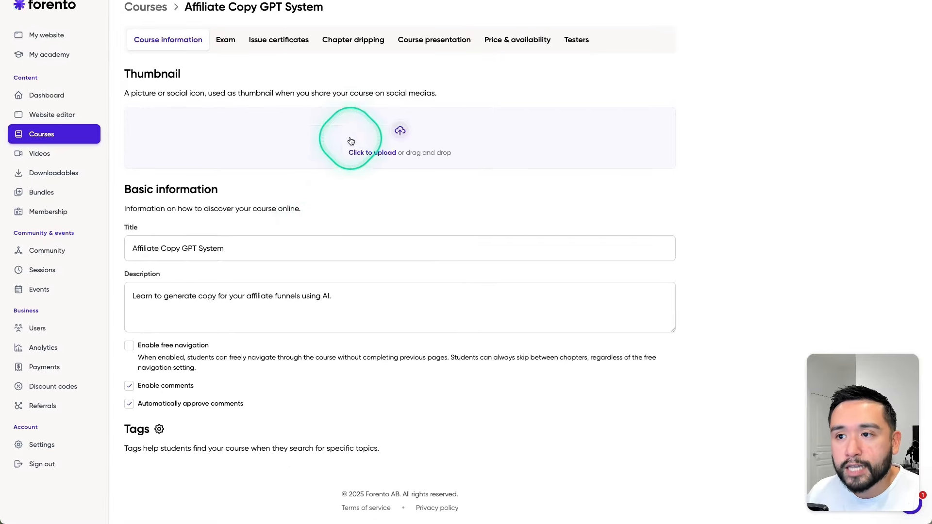
click(388, 155)
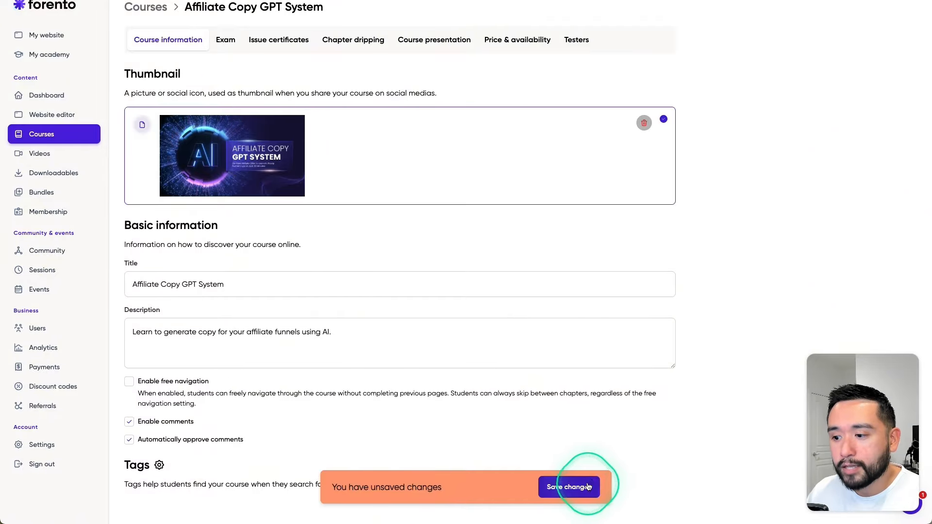
click(587, 487)
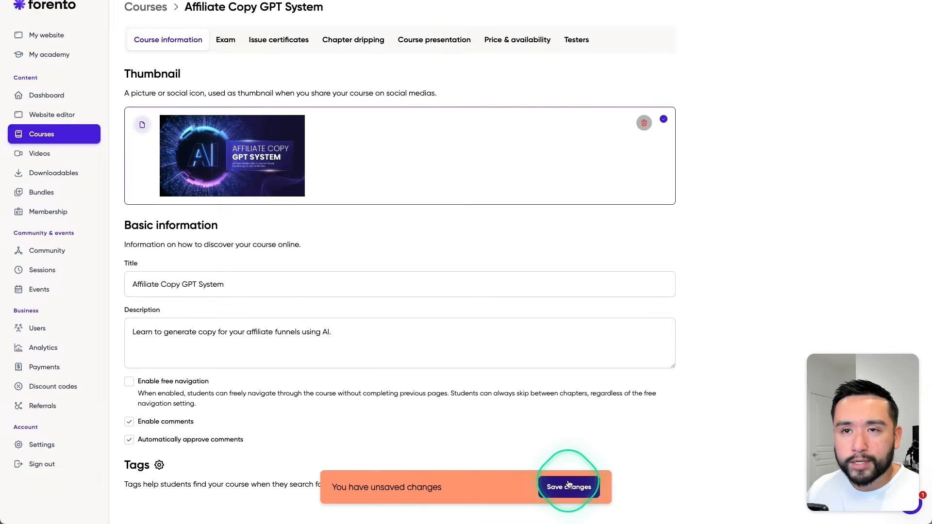
click(586, 492)
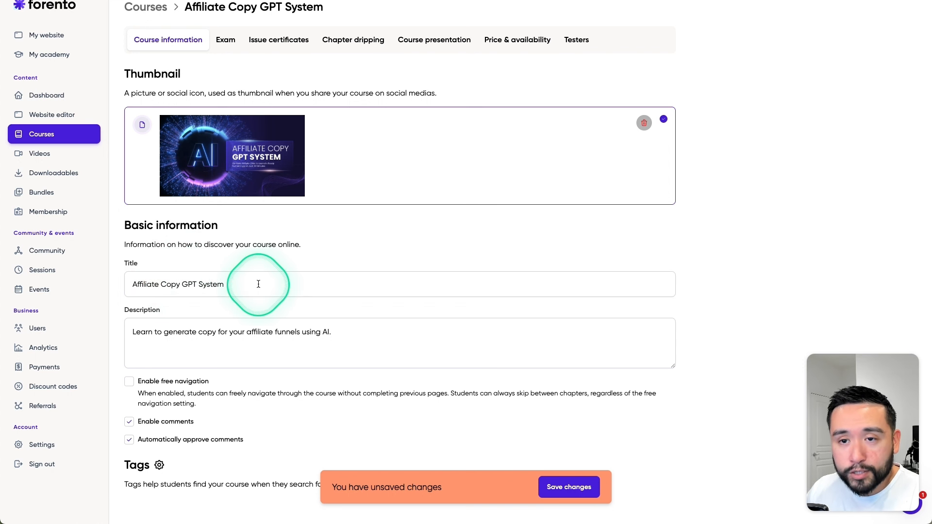
- Turn on free navigation for the course and turn it off again
scroll(258, 283, down, 2)
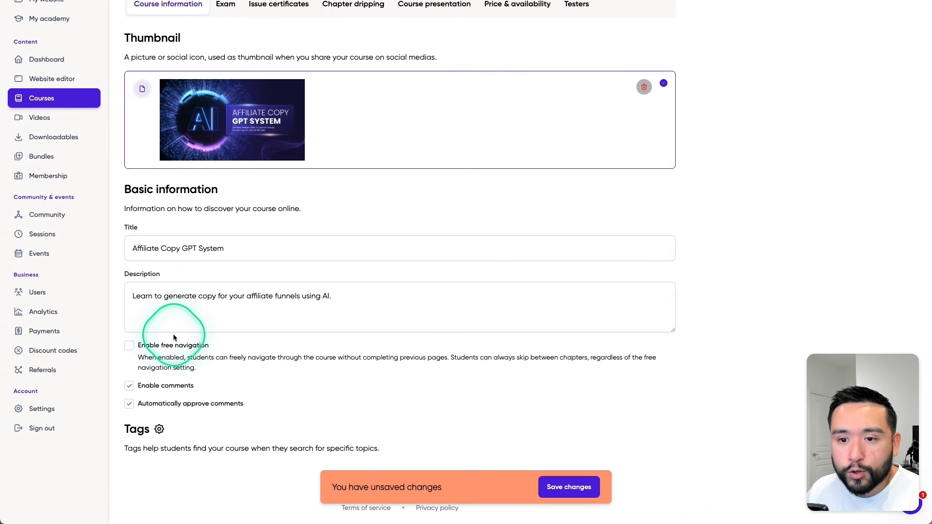
click(128, 350)
click(129, 349)
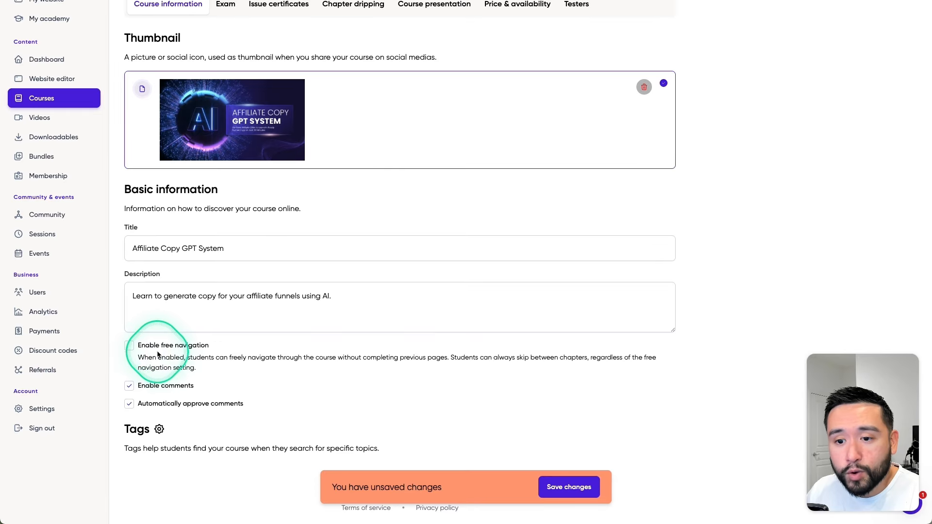
- Examine the course's settings for the exam, issuing certificates, chapter dripping and the course presentation
scroll(150, 364, up, 1)
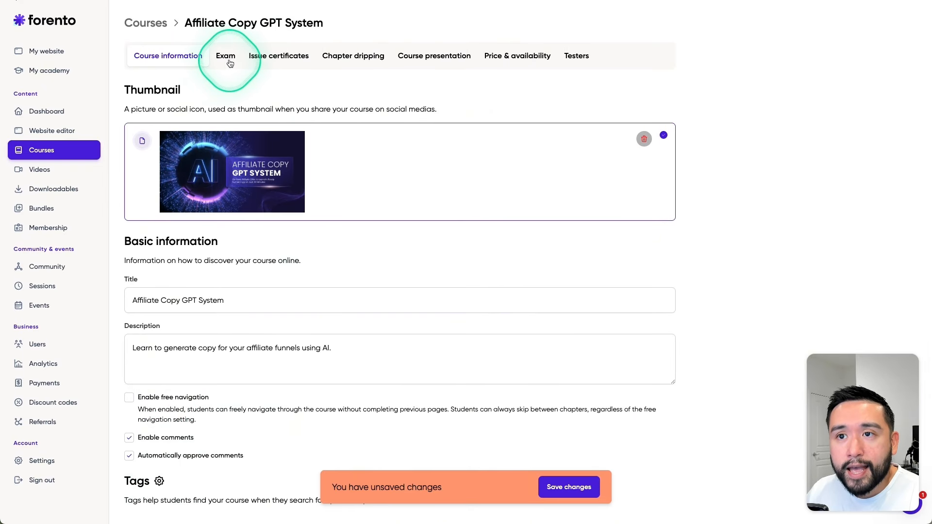
click(230, 63)
click(270, 63)
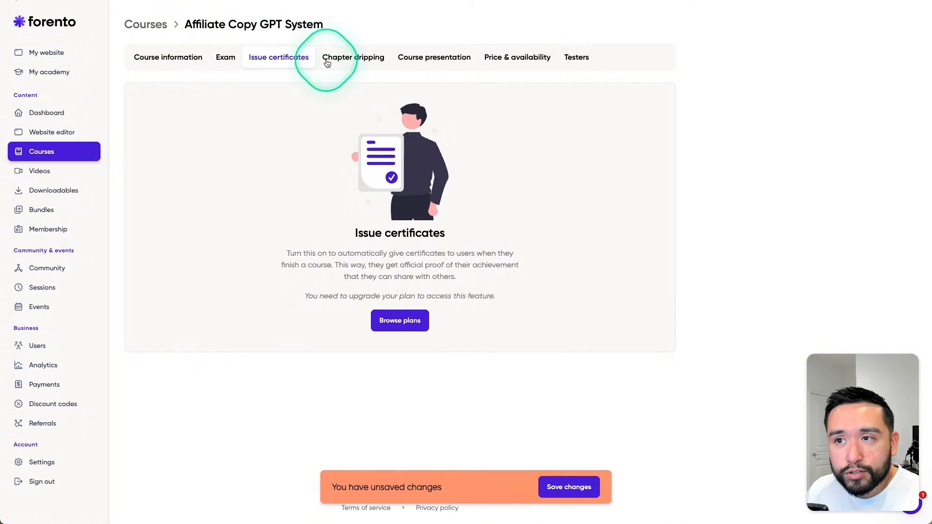
click(364, 58)
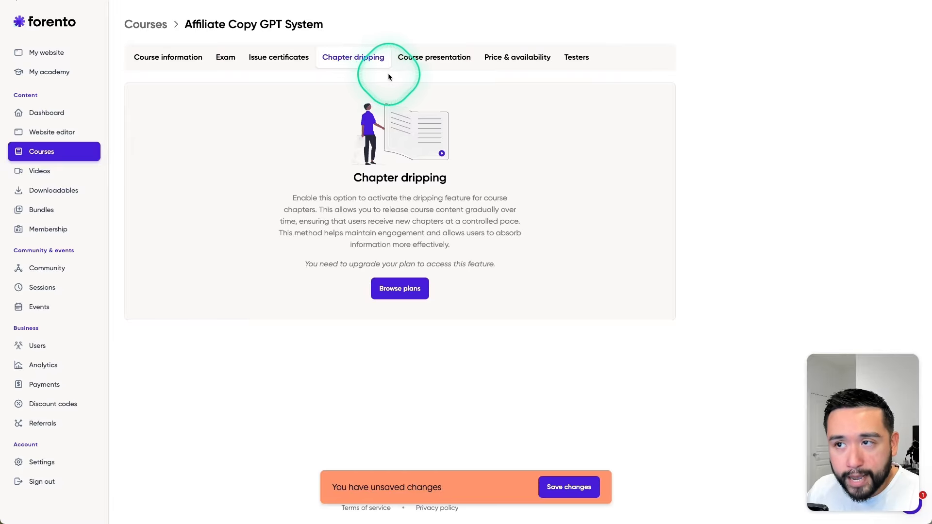
click(441, 59)
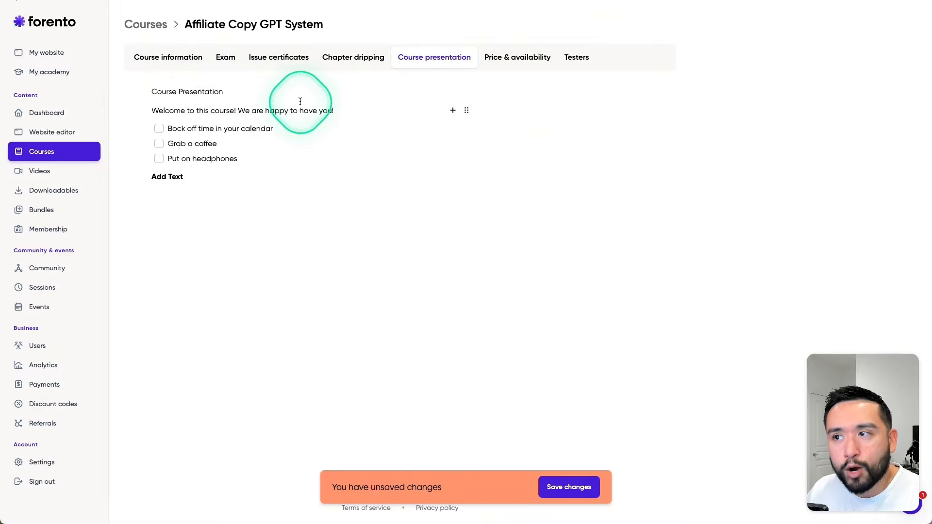
- Examine the course's price and access options, try the access time limit and switch it back off, and view the testers
click(514, 56)
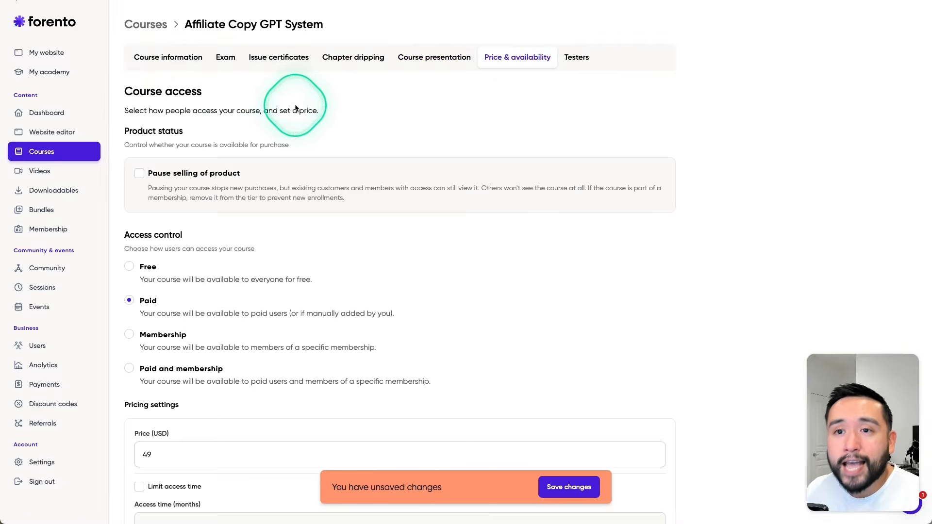
scroll(341, 74, down, 2)
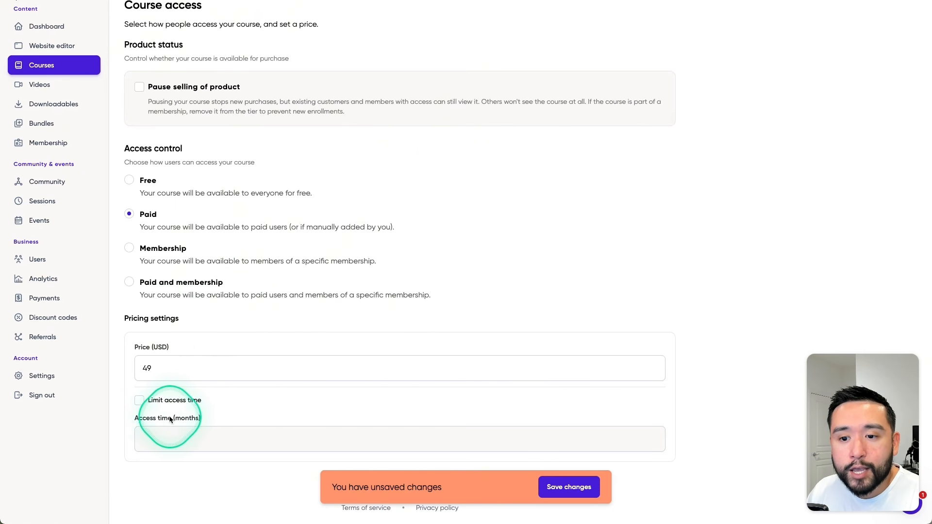
click(140, 401)
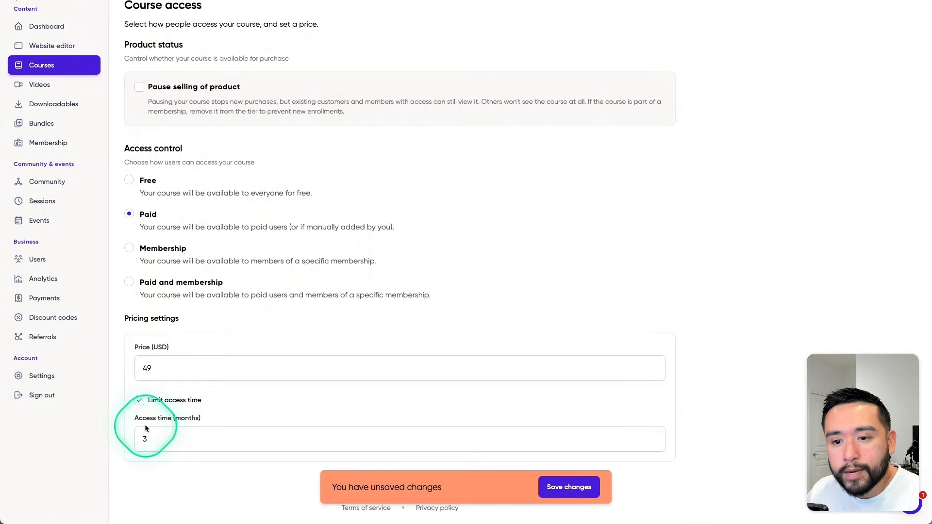
click(139, 401)
scroll(245, 418, up, 2)
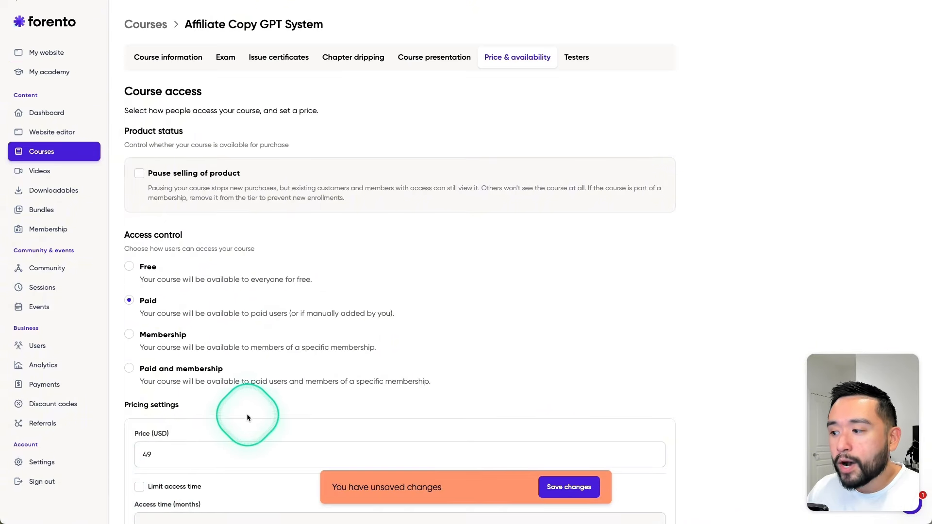
click(580, 59)
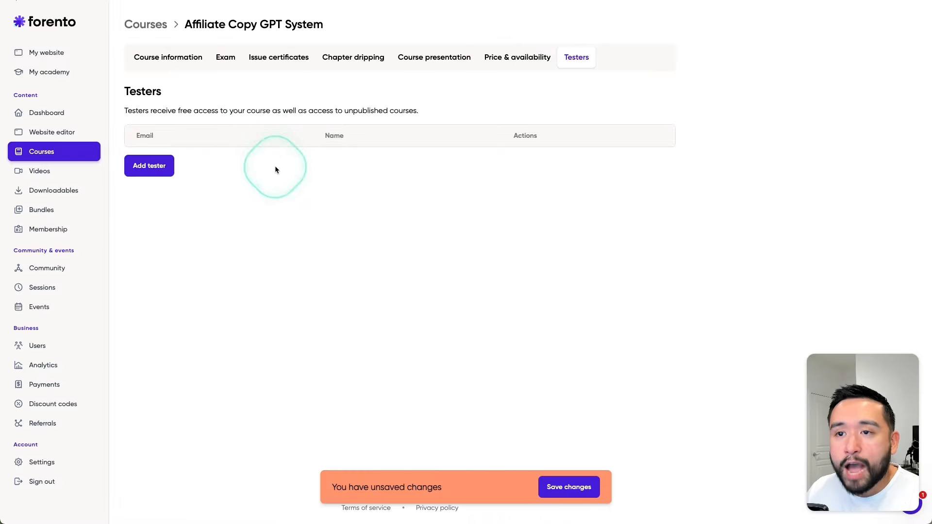
- Open the Introduction (The 30-Minute Funnel) video for editing and review its descriptions, thumbnail and pricing section
click(61, 174)
click(546, 60)
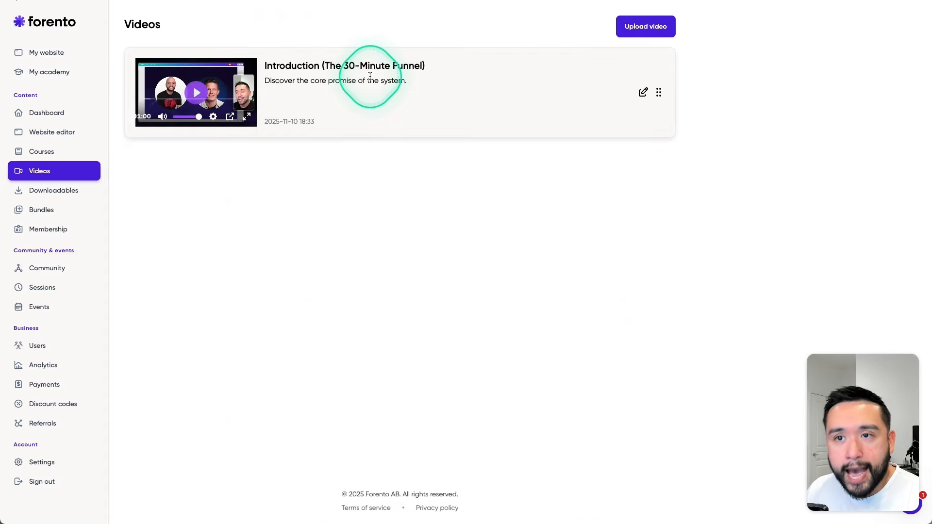
click(642, 93)
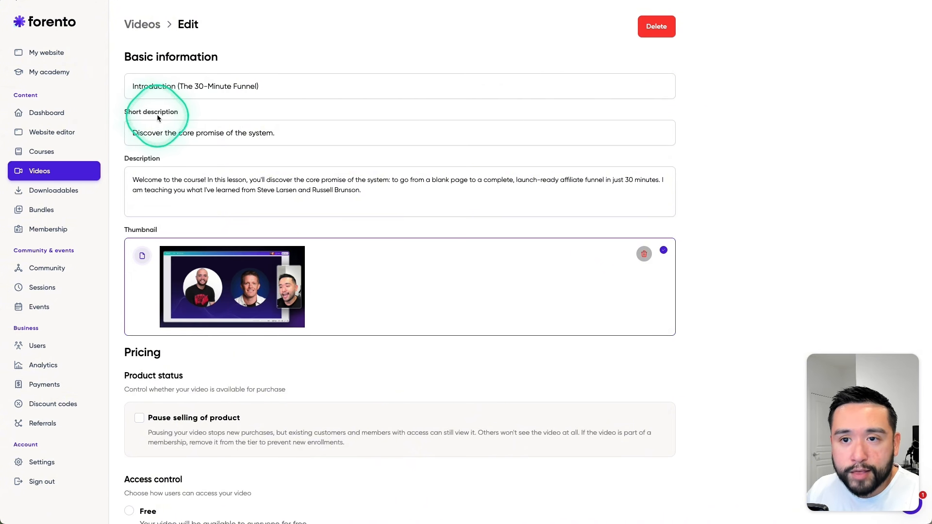
click(281, 202)
scroll(281, 203, down, 1)
scroll(281, 203, down, 5)
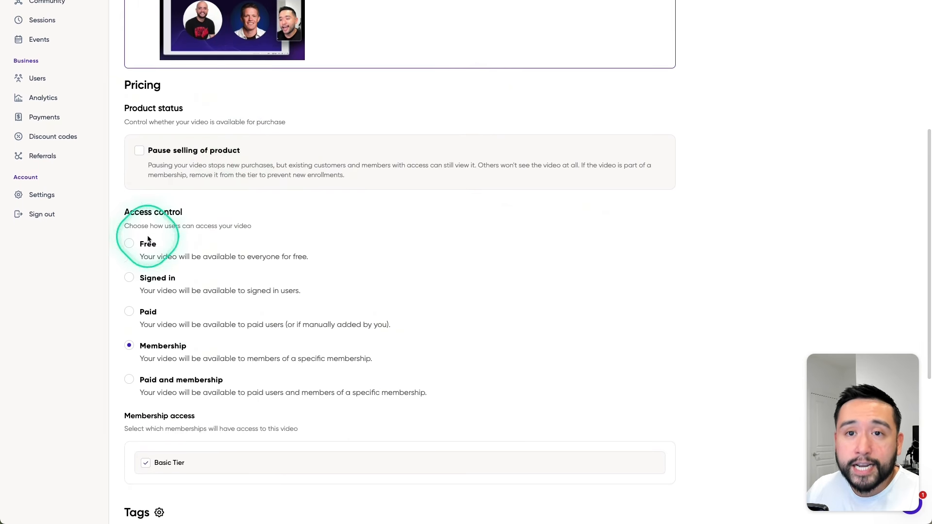
scroll(219, 233, up, 4)
scroll(87, 73, up, 2)
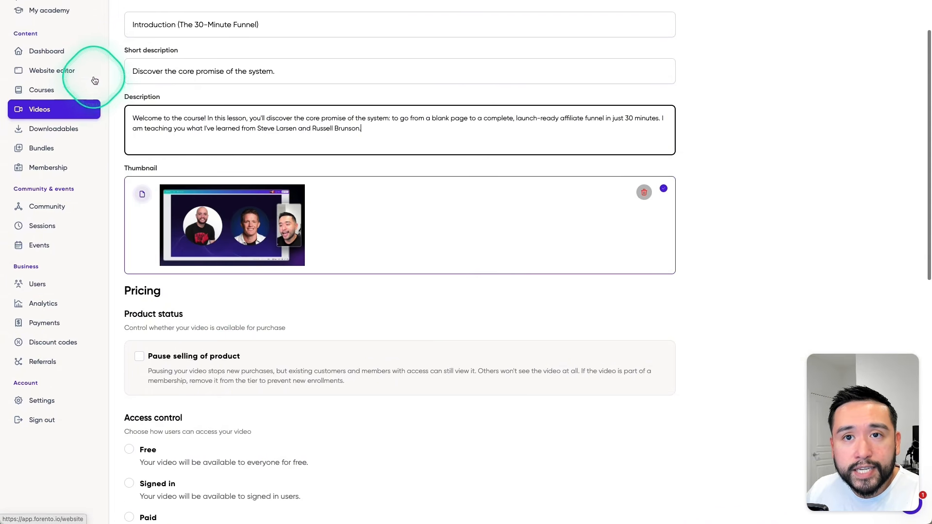
- Examine the video's product status, access control options, membership access, tags, captions and presentation settings
scroll(73, 189, down, 2)
scroll(85, 195, down, 4)
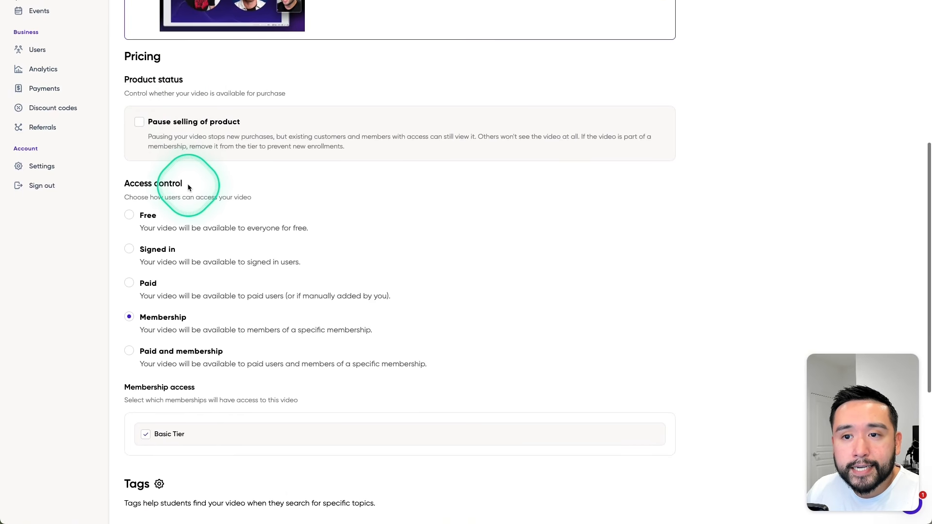
scroll(189, 187, down, 1)
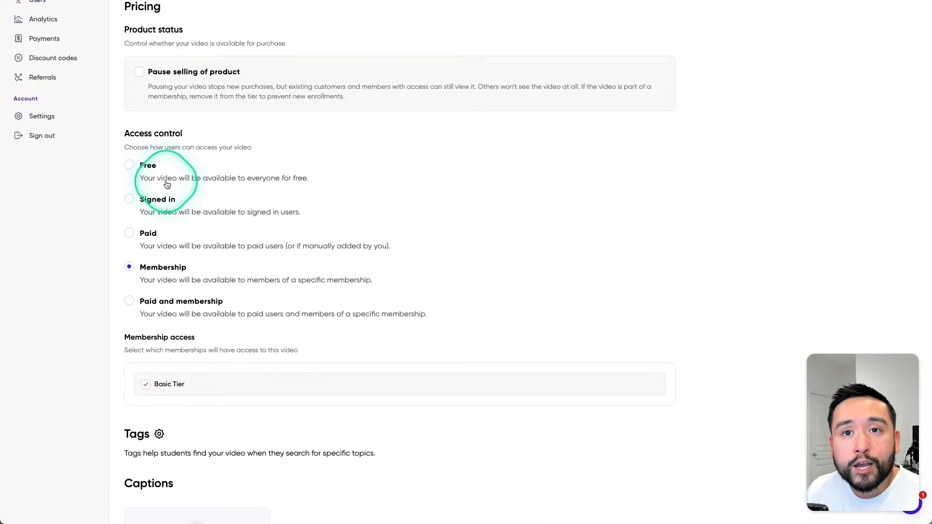
scroll(166, 185, up, 1)
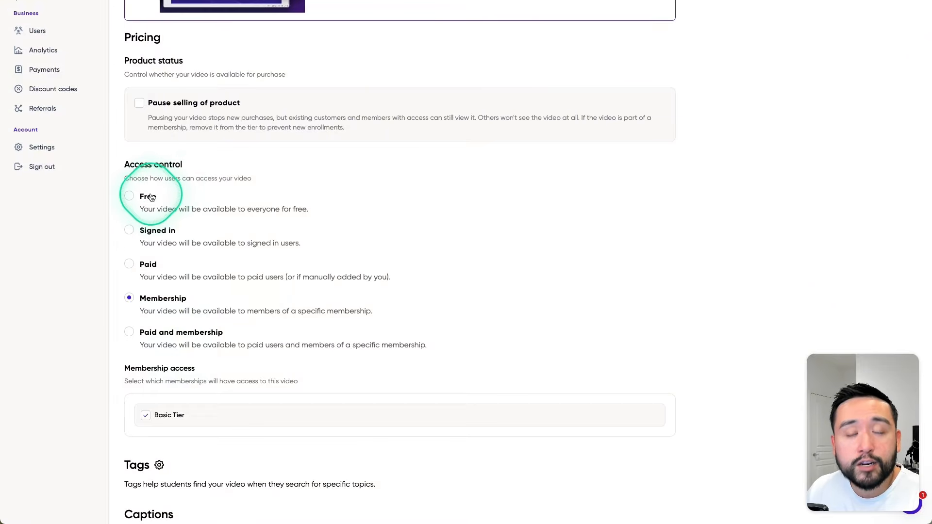
scroll(196, 188, down, 1)
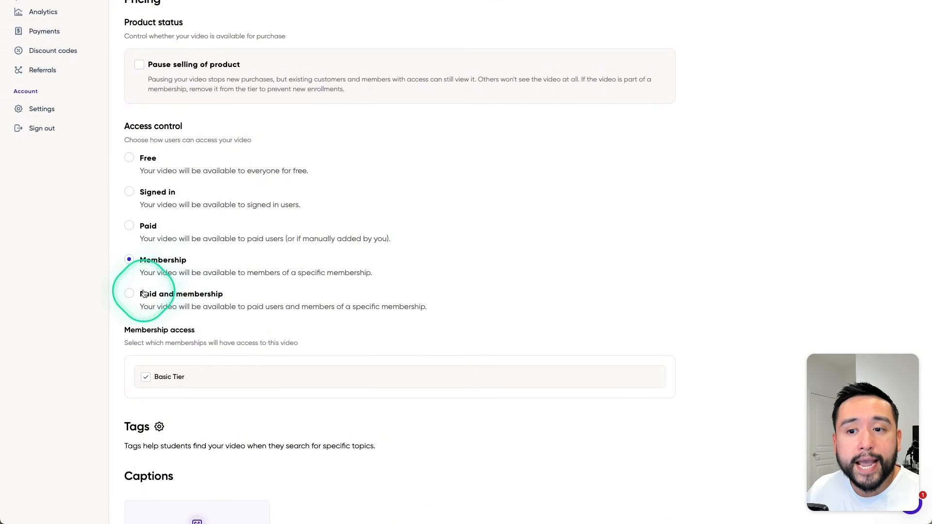
scroll(214, 306, down, 1)
scroll(212, 305, up, 8)
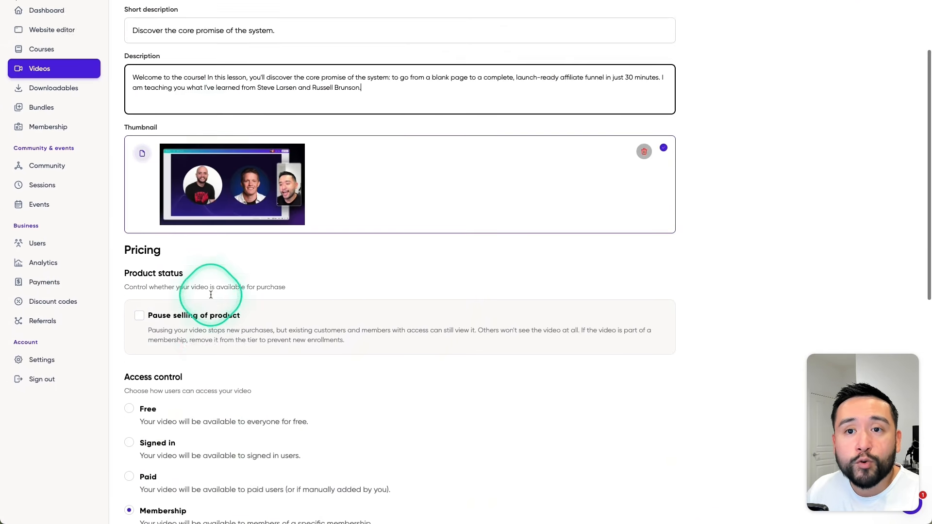
scroll(252, 294, down, 4)
scroll(250, 294, down, 4)
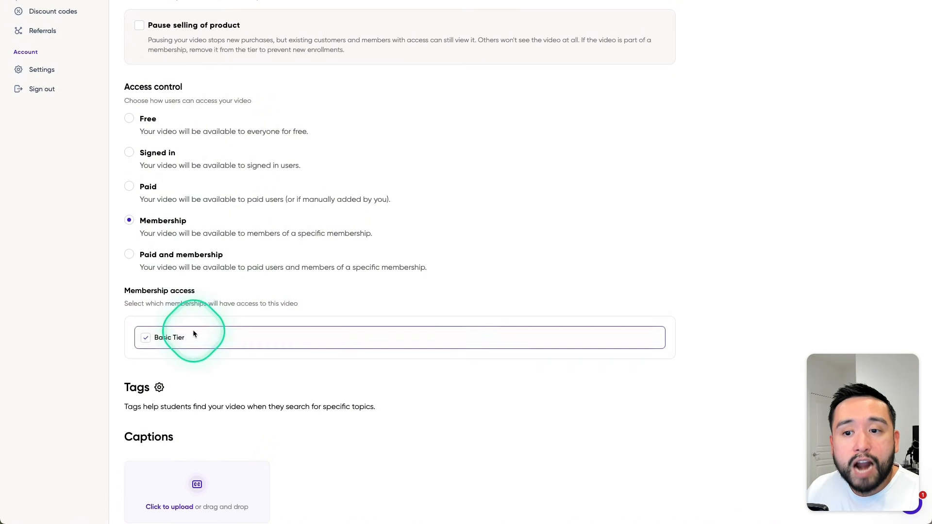
scroll(161, 304, down, 1)
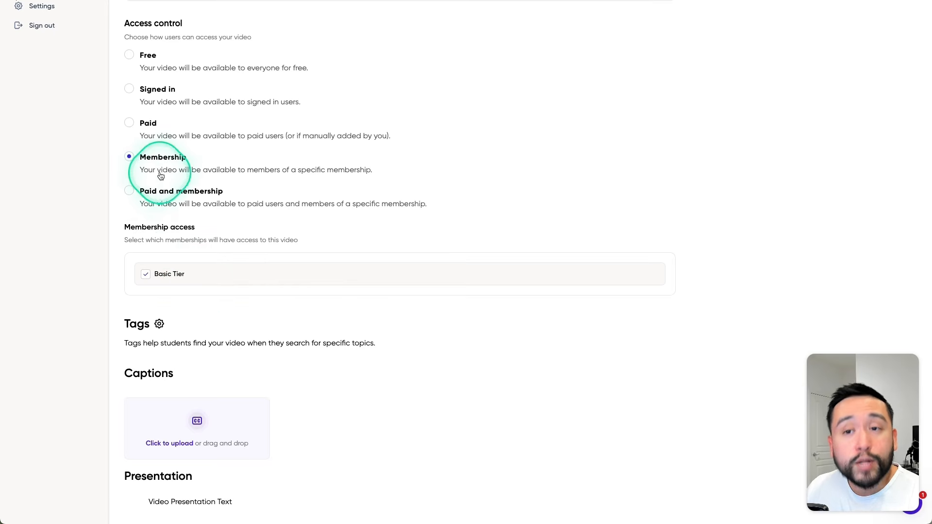
scroll(213, 168, down, 2)
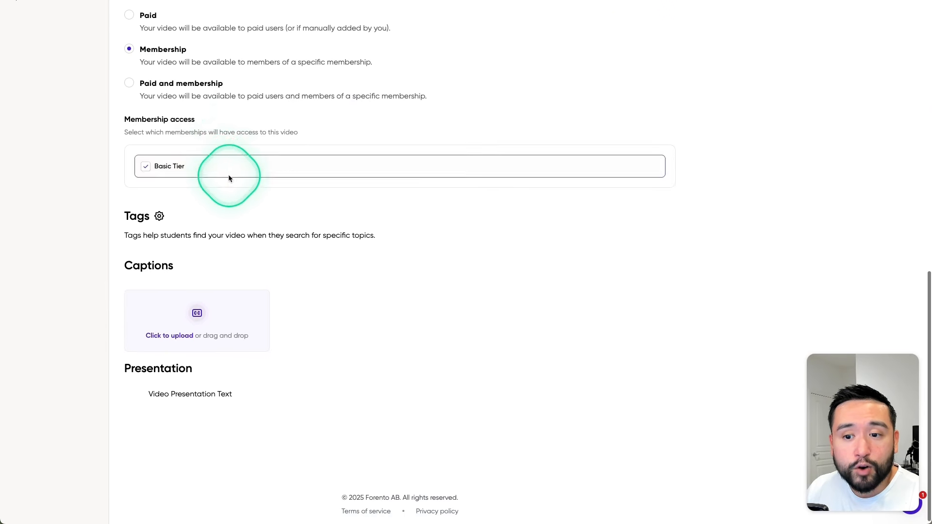
scroll(231, 182, up, 2)
scroll(232, 189, up, 1)
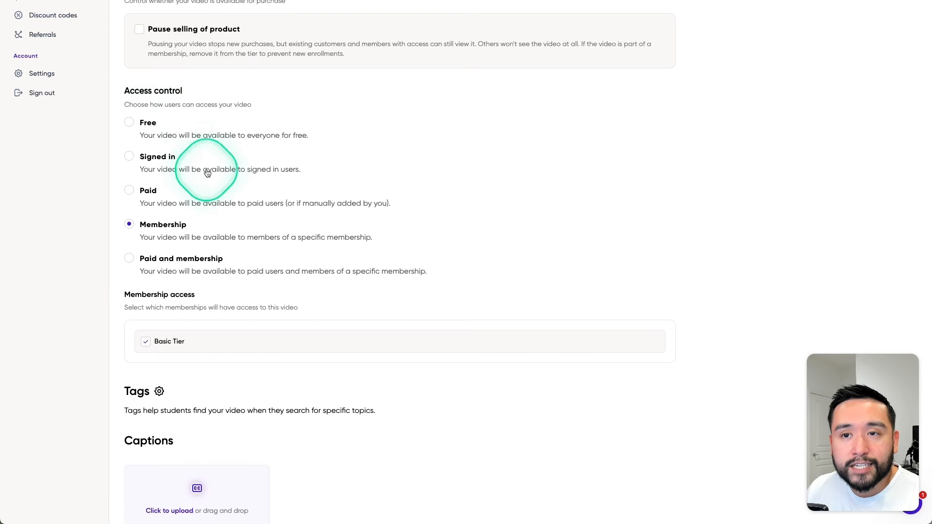
scroll(213, 136, up, 5)
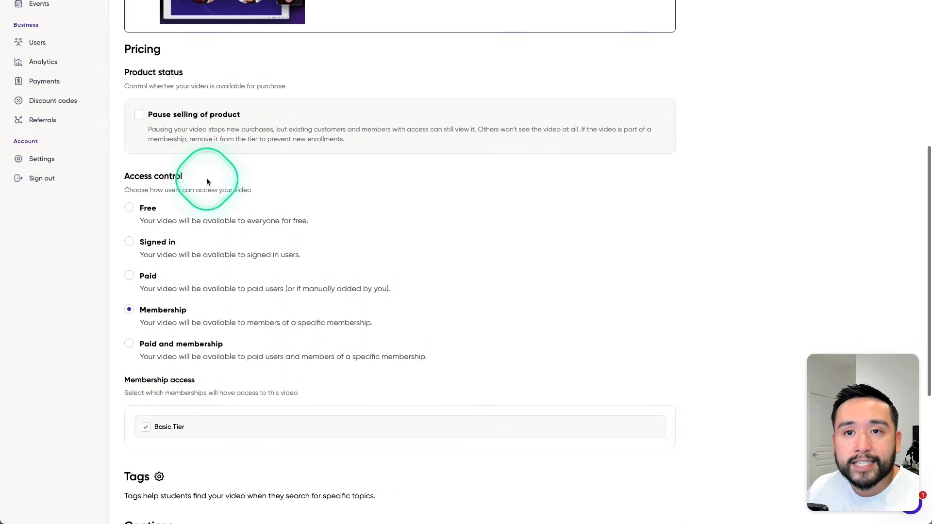
scroll(190, 119, up, 1)
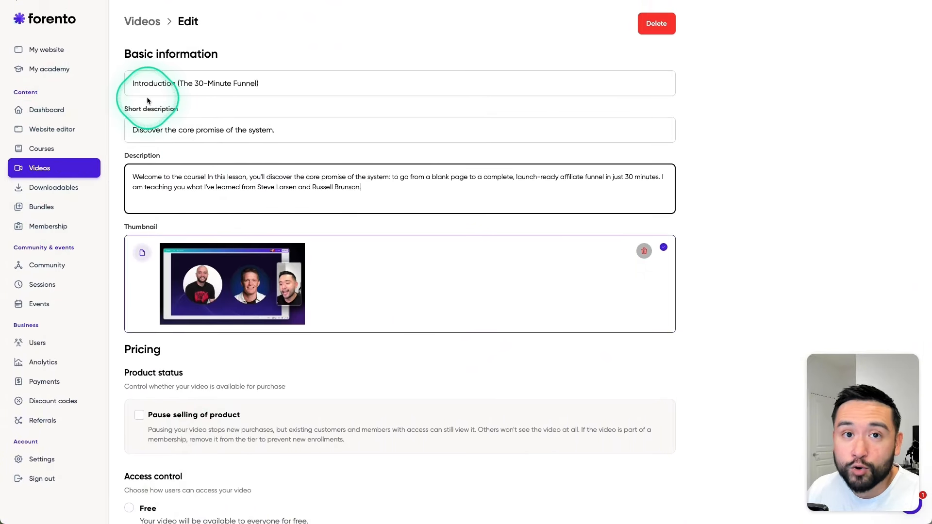
- Open the Infographic downloadable for editing and examine its descriptions, thumbnail, access control options and presentation
click(68, 189)
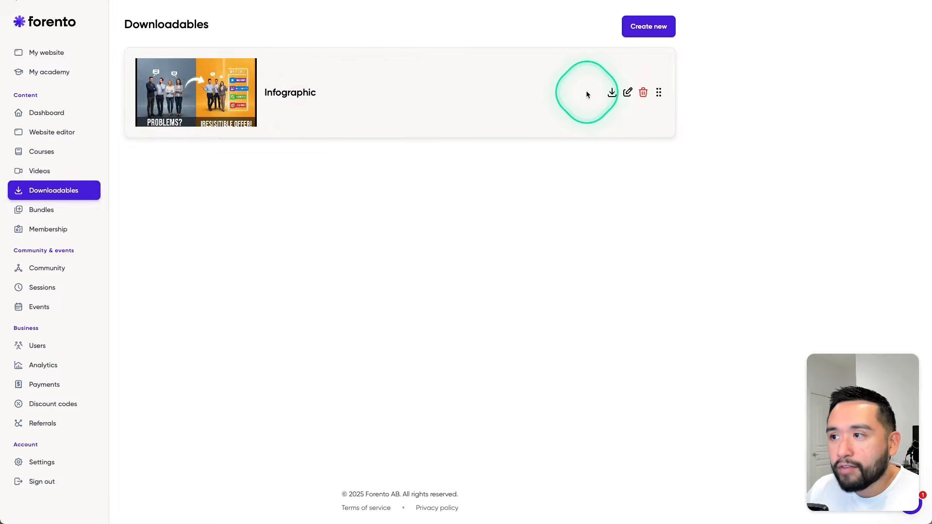
click(212, 95)
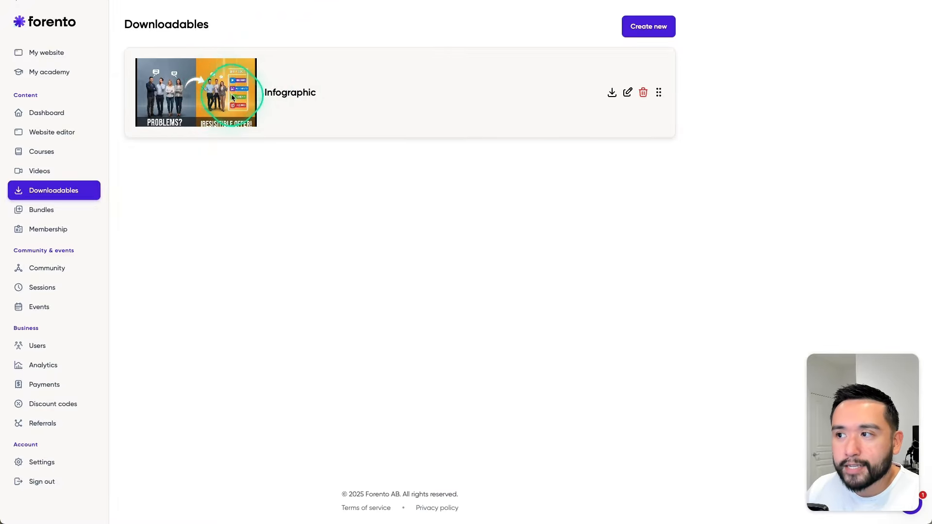
click(628, 92)
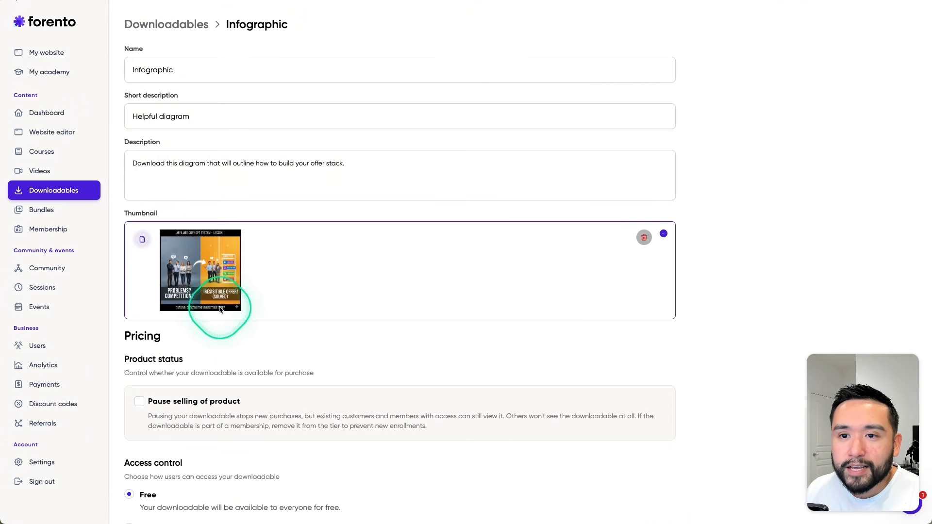
scroll(233, 204, down, 3)
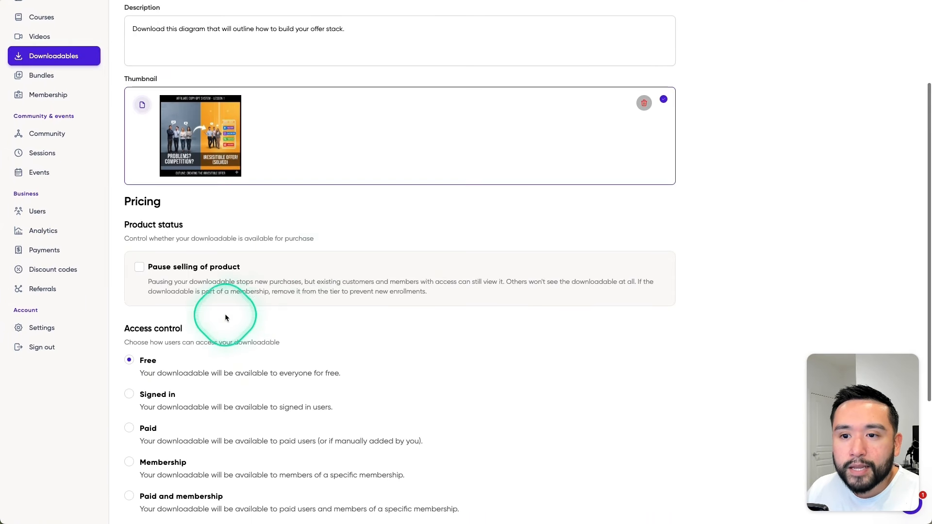
scroll(226, 318, down, 2)
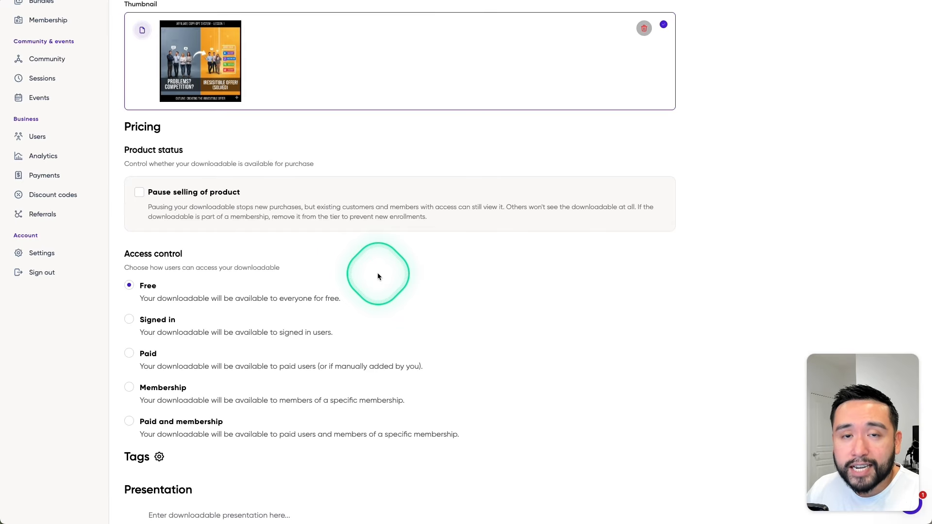
scroll(378, 275, down, 3)
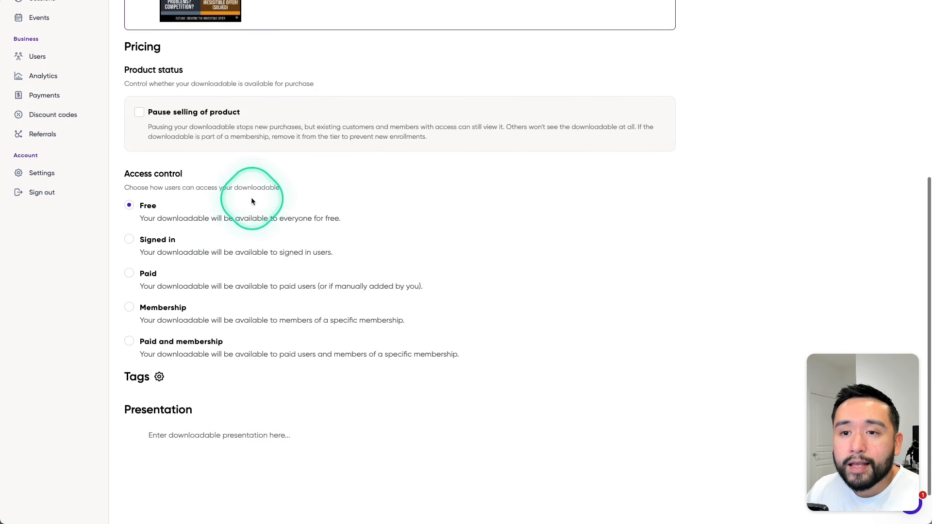
scroll(242, 256, up, 7)
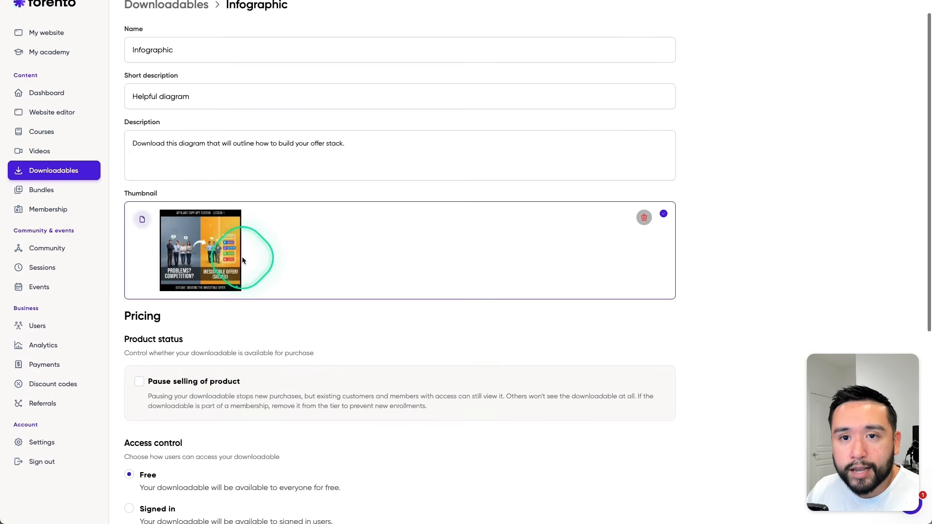
- Open the community's posts and review the existing posts and the Welcome poll
click(52, 248)
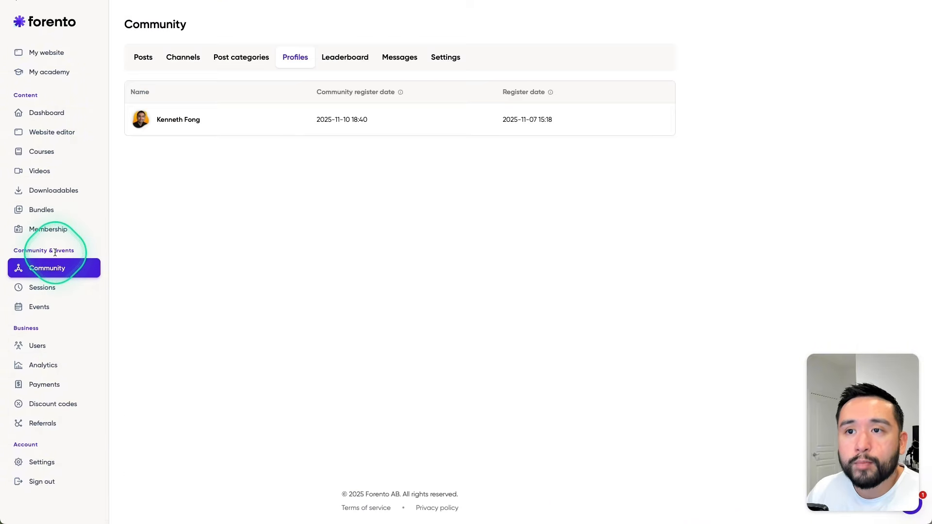
click(144, 58)
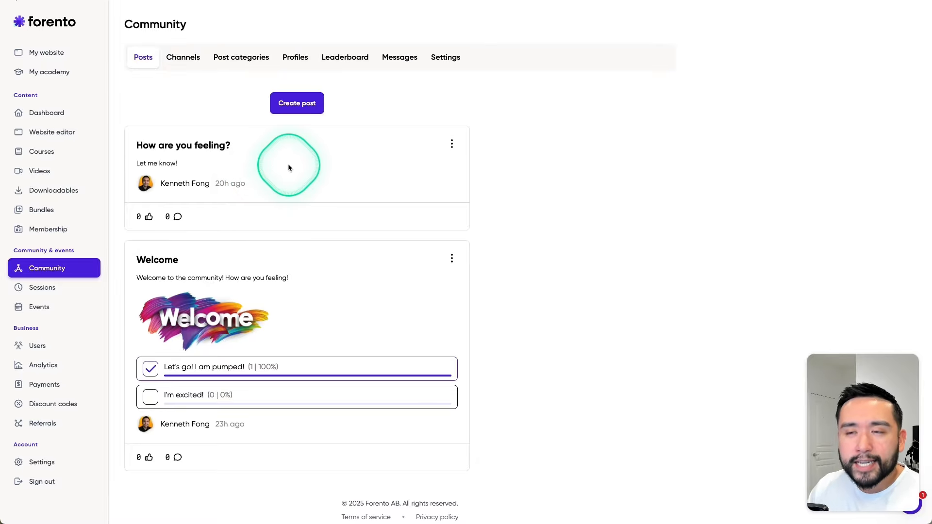
scroll(296, 143, down, 1)
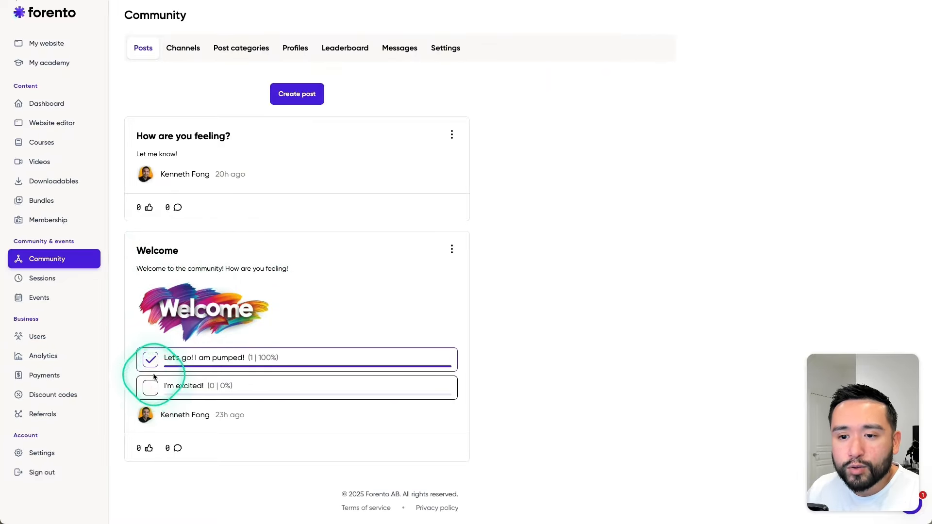
- Try voting "I'm excited!" in the Welcome poll and switch the vote back to "Let's go! I am pumped!"
click(152, 388)
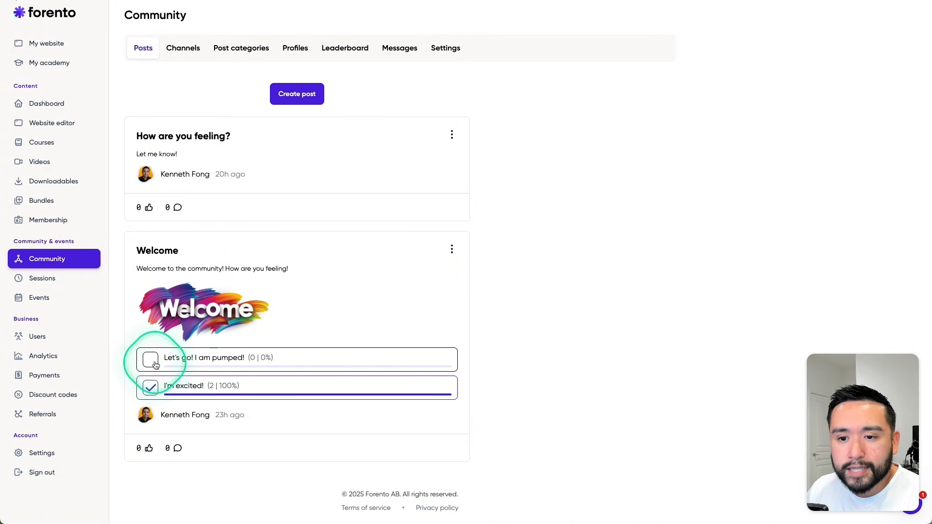
click(154, 388)
click(257, 365)
scroll(262, 339, up, 1)
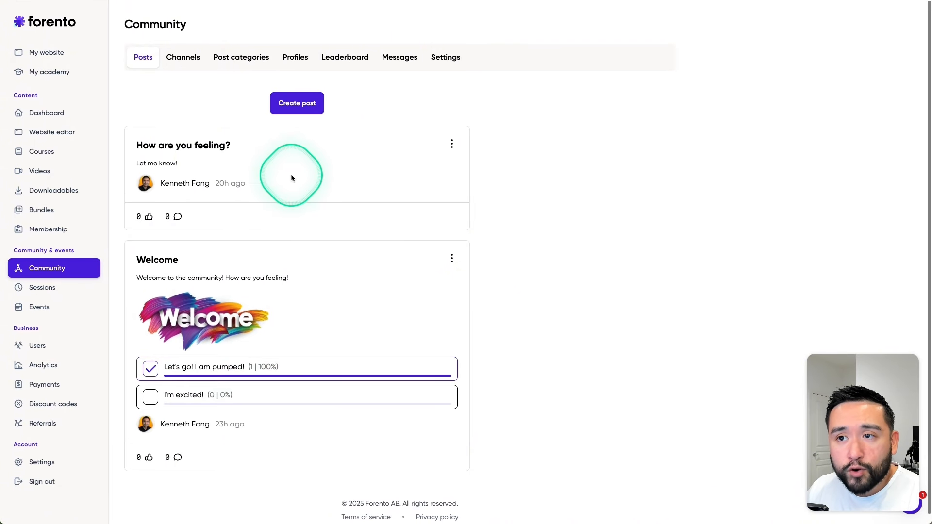
- Start a new community post titled "How's everyone feeling?" with the text "Let me know!" and add the infographic image
click(304, 103)
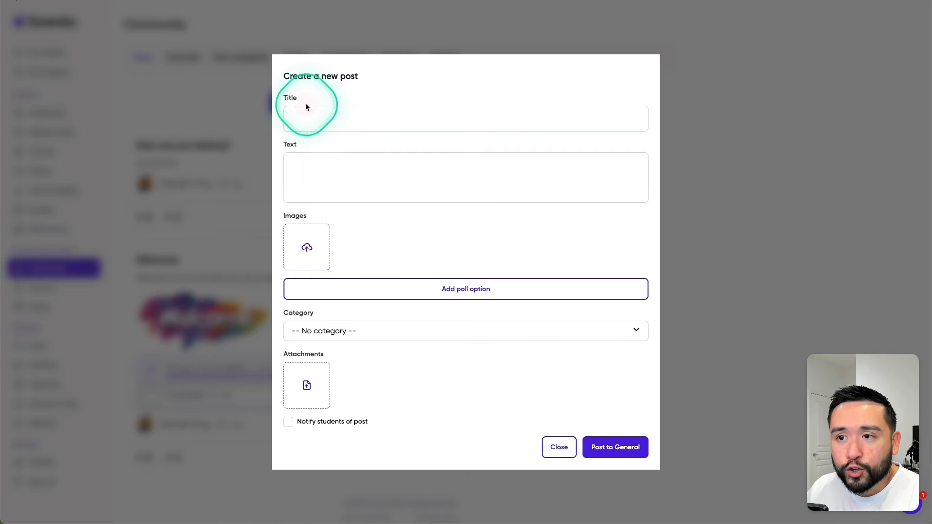
click(305, 113)
text(How's everyone feeling?)
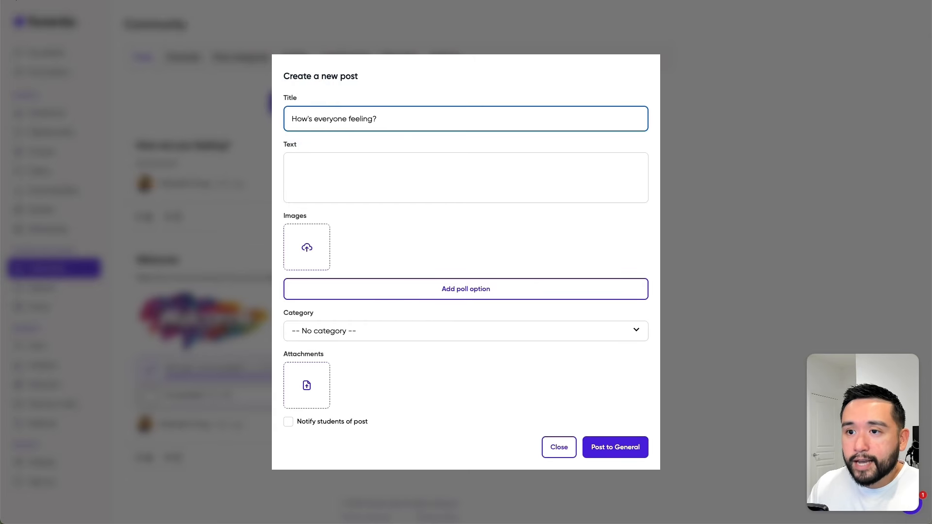
click(324, 166)
text(Let me know!)
click(307, 248)
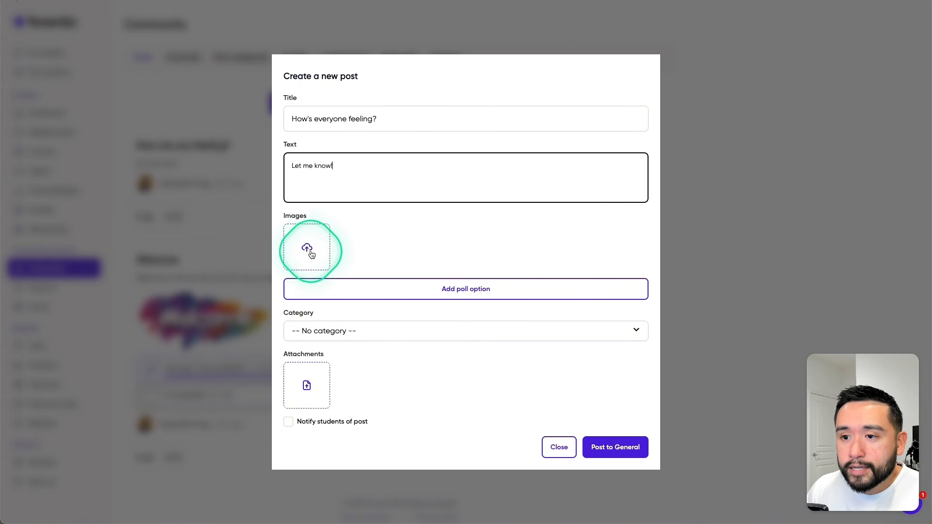
click(471, 248)
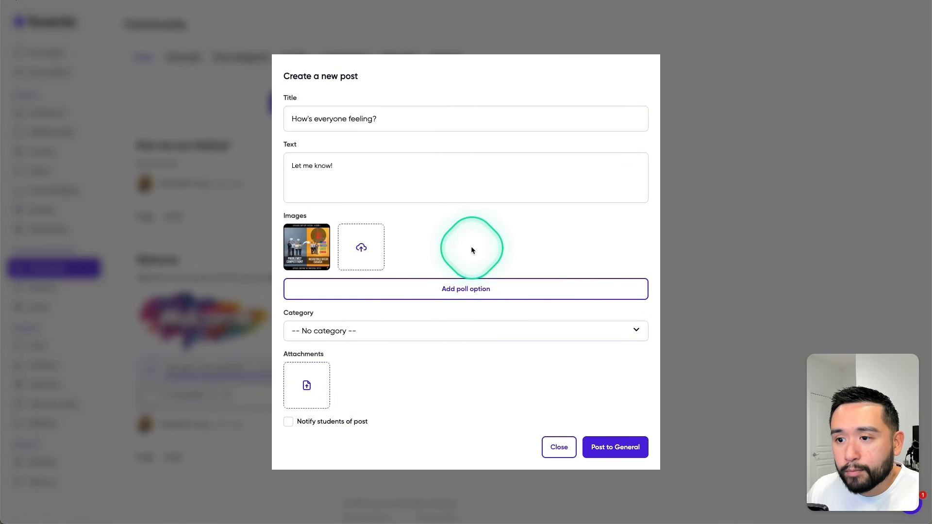
- Try adding a poll option and remove it, view the category choices while keeping no category, and publish the post to General
click(444, 288)
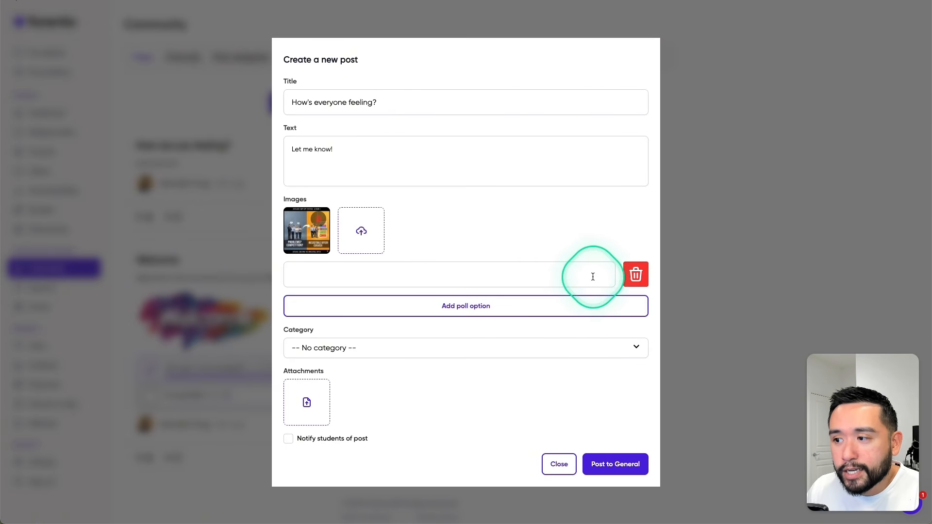
click(636, 273)
click(311, 331)
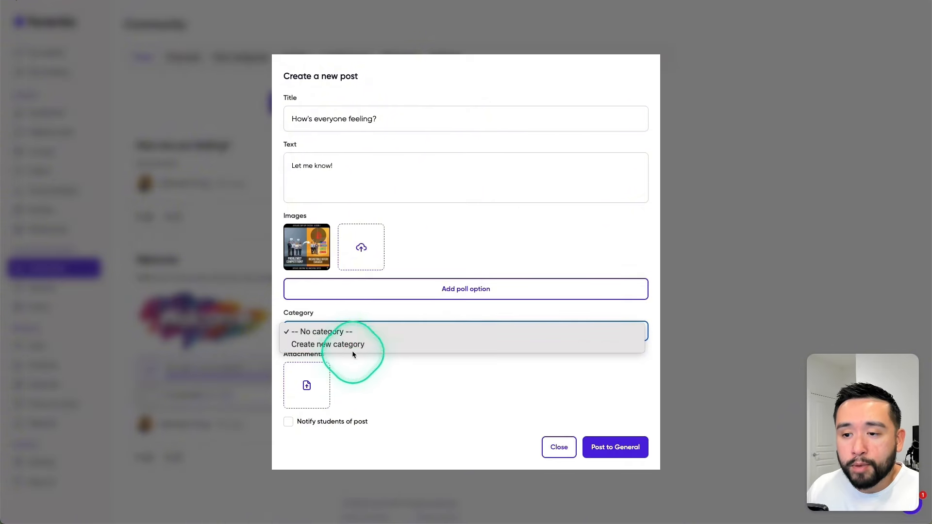
click(387, 379)
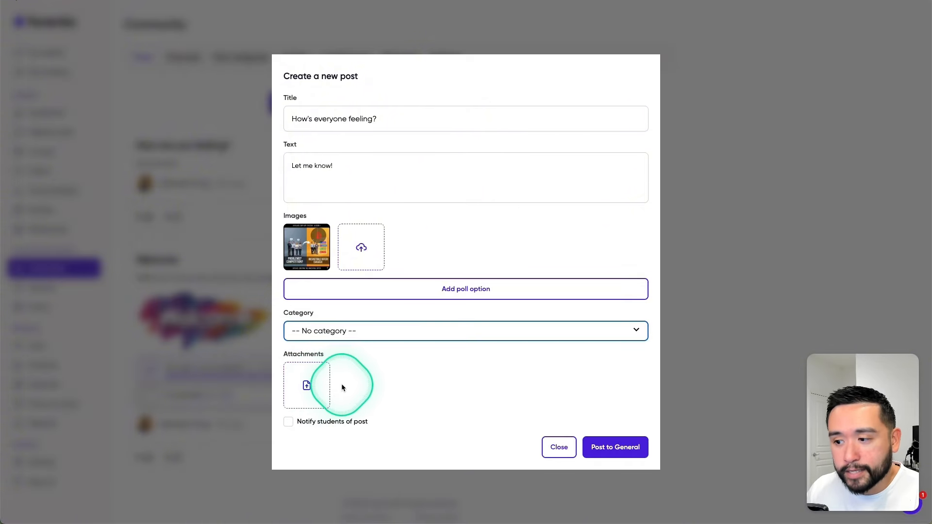
click(612, 447)
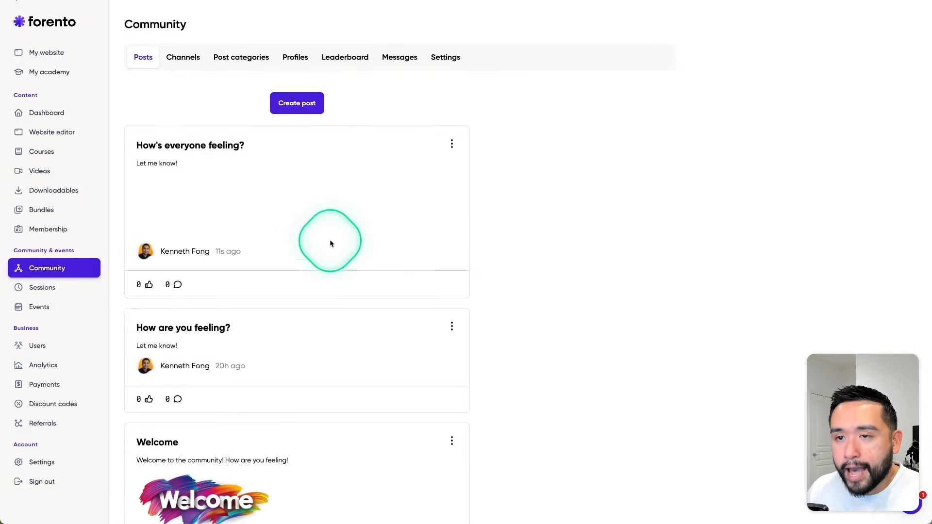
- Review the newly published post and the community's channels, post categories, profiles and leaderboard
scroll(309, 141, down, 2)
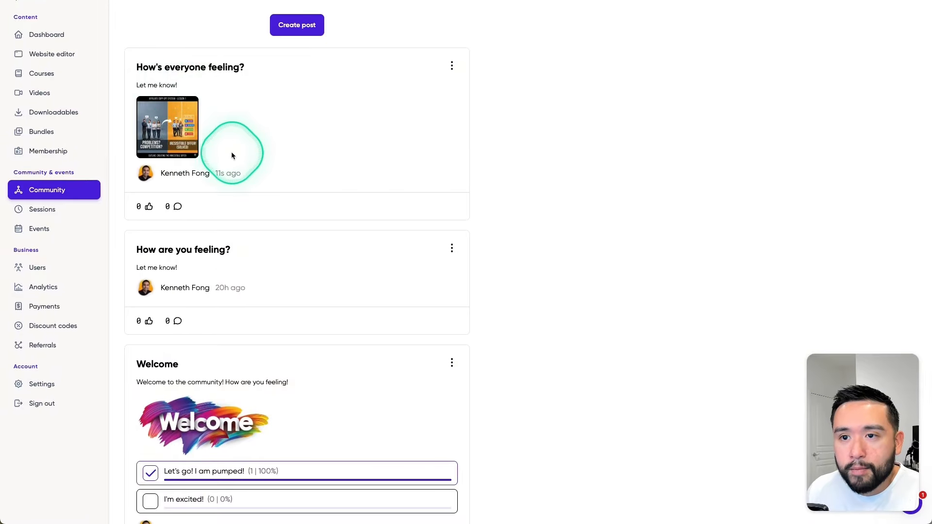
scroll(238, 186, up, 2)
click(184, 57)
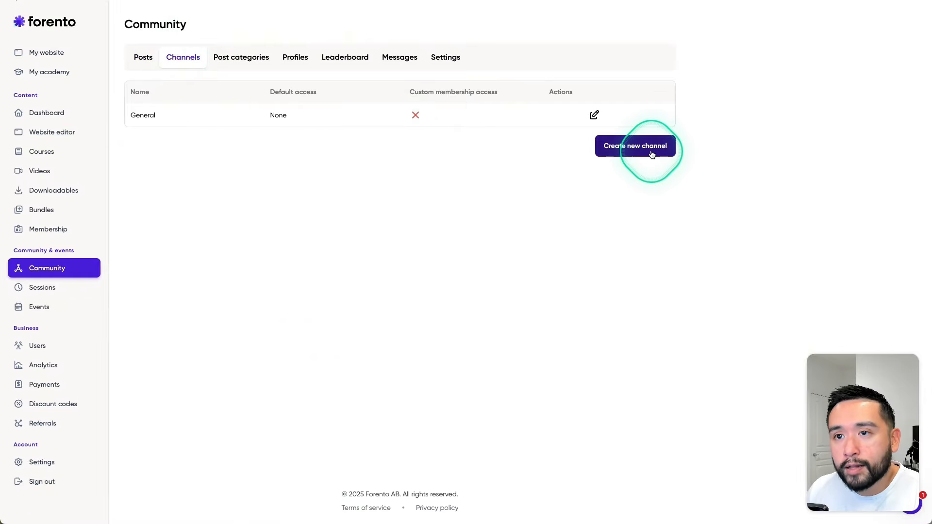
click(224, 57)
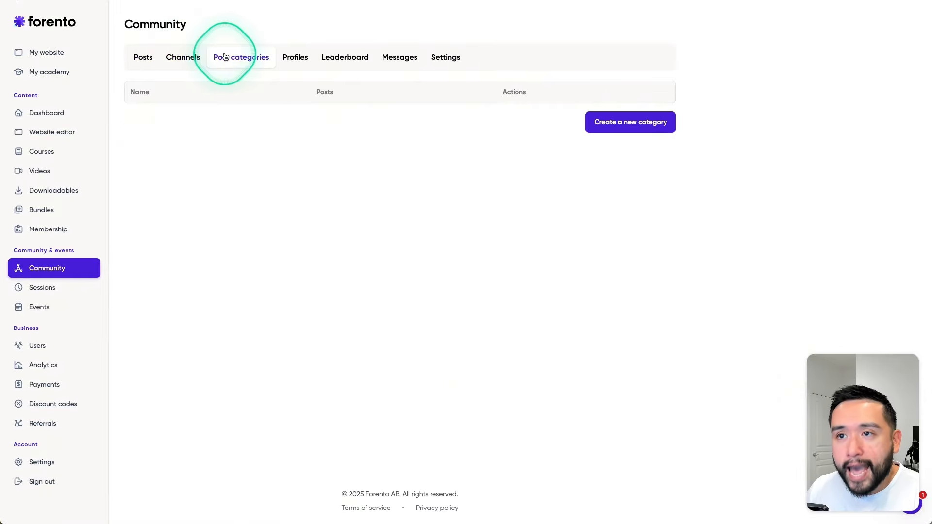
click(299, 58)
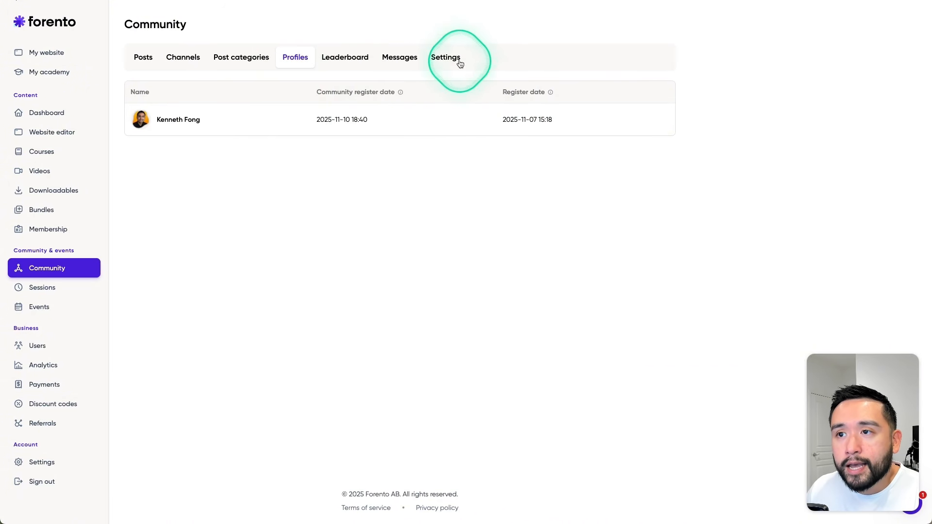
click(347, 58)
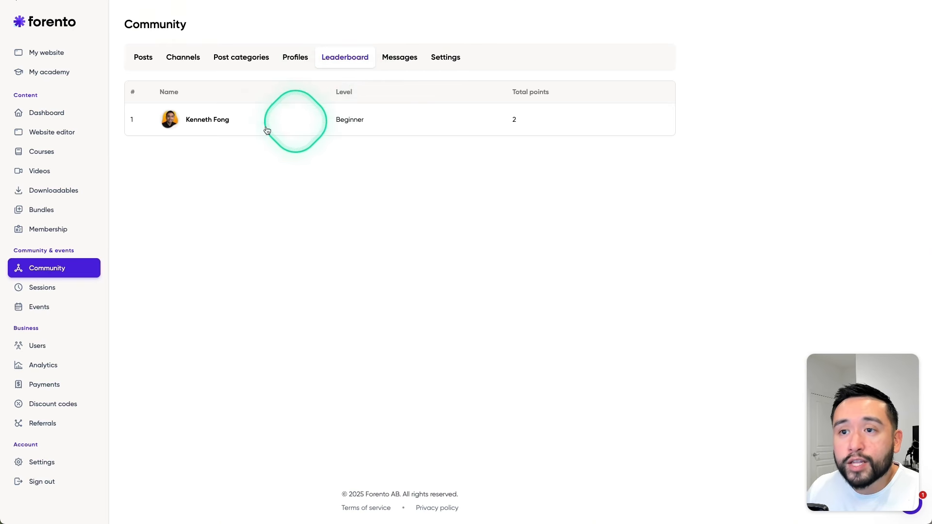
- Open the community's messages, view the new conversation dialog and cancel it
click(398, 62)
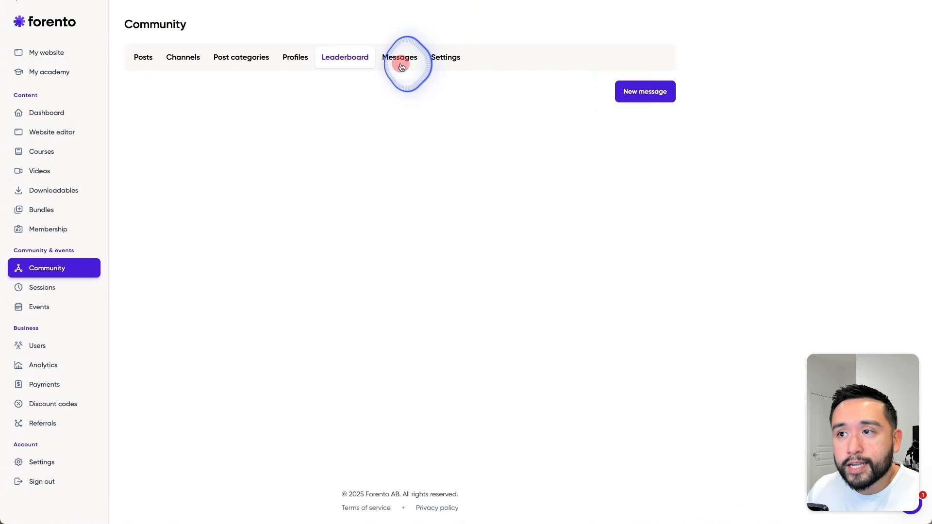
click(649, 94)
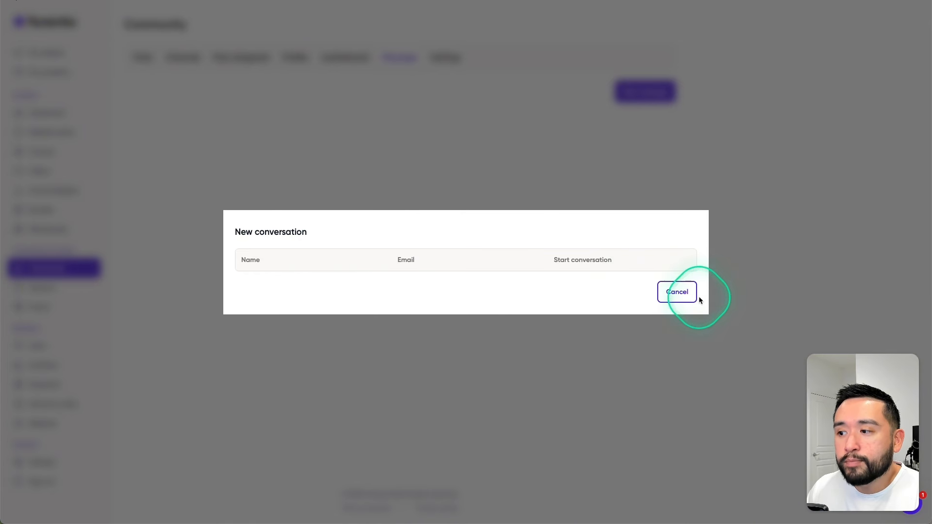
click(684, 293)
- Try turning gamification off in the community settings and turn it back on
click(451, 56)
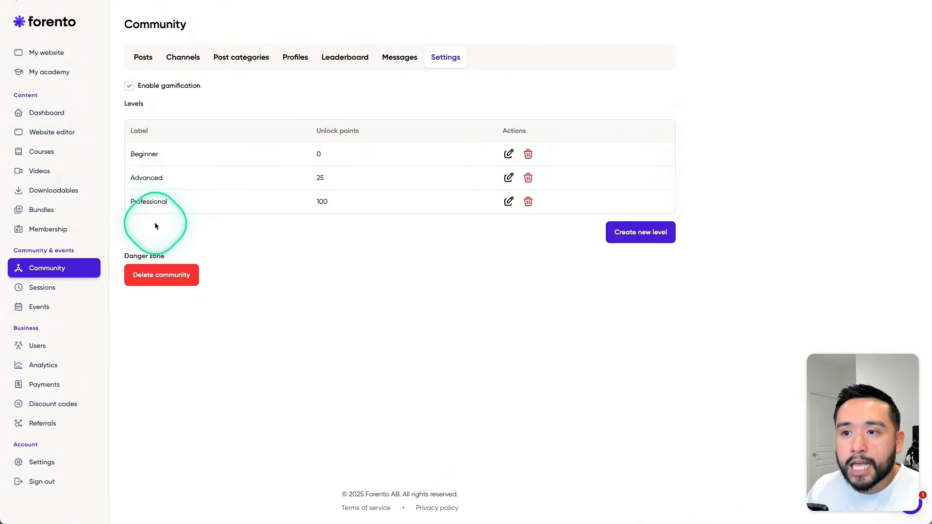
click(137, 90)
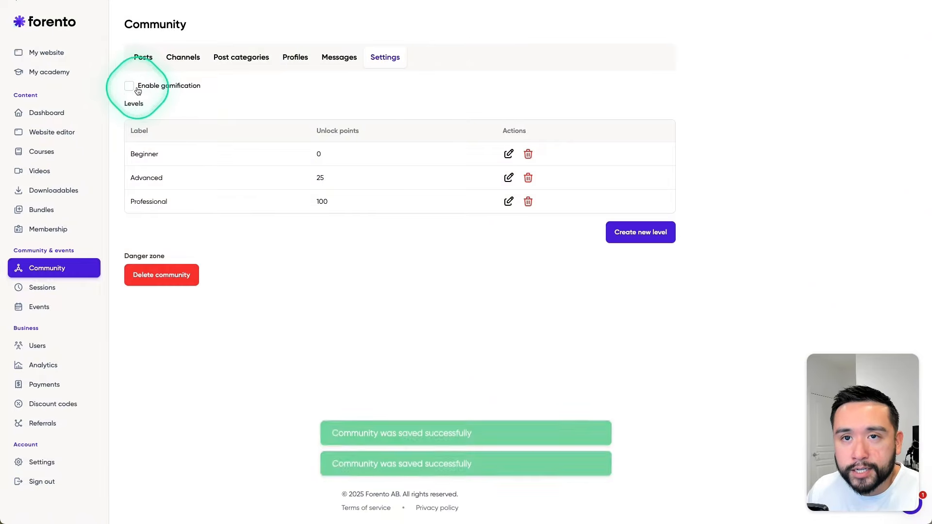
click(135, 89)
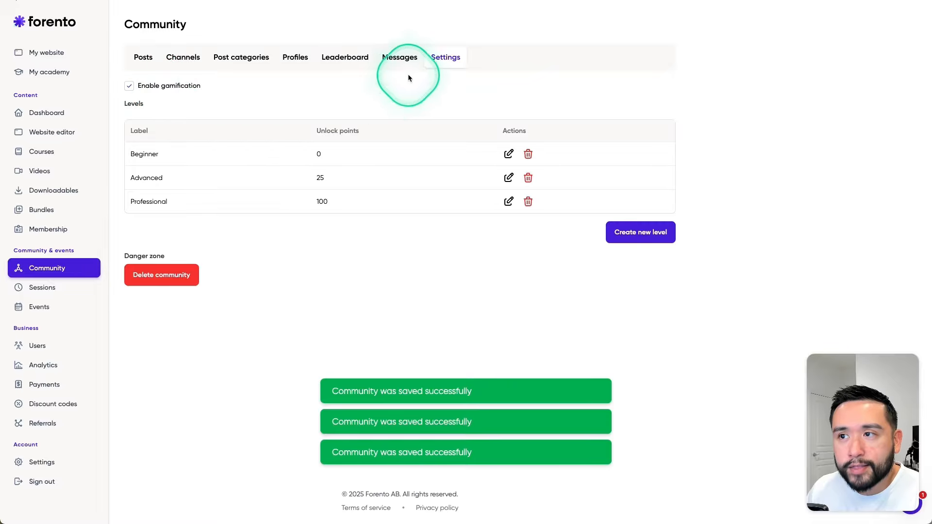
- Revisit the community's posts, channels and post categories, and examine how the posts are displayed in the feed
click(146, 59)
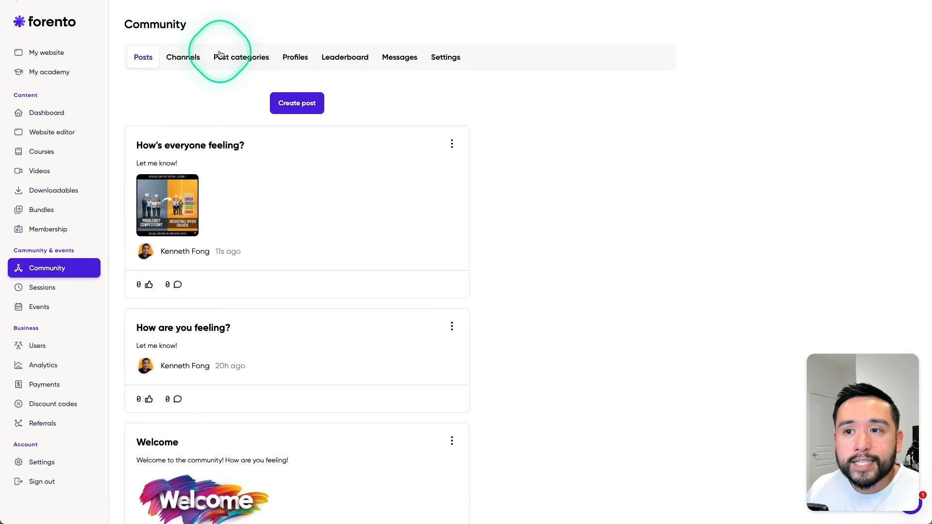
scroll(297, 236, down, 1)
scroll(297, 228, down, 3)
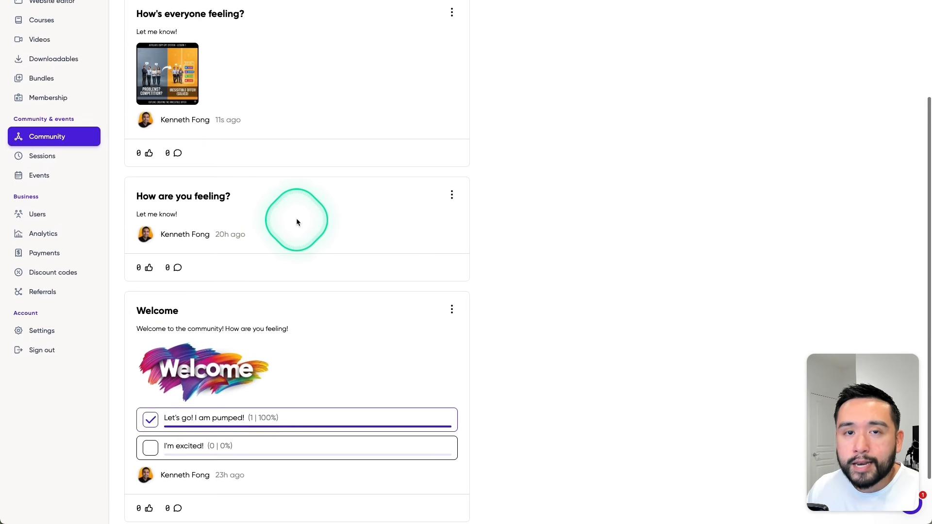
scroll(297, 222, up, 3)
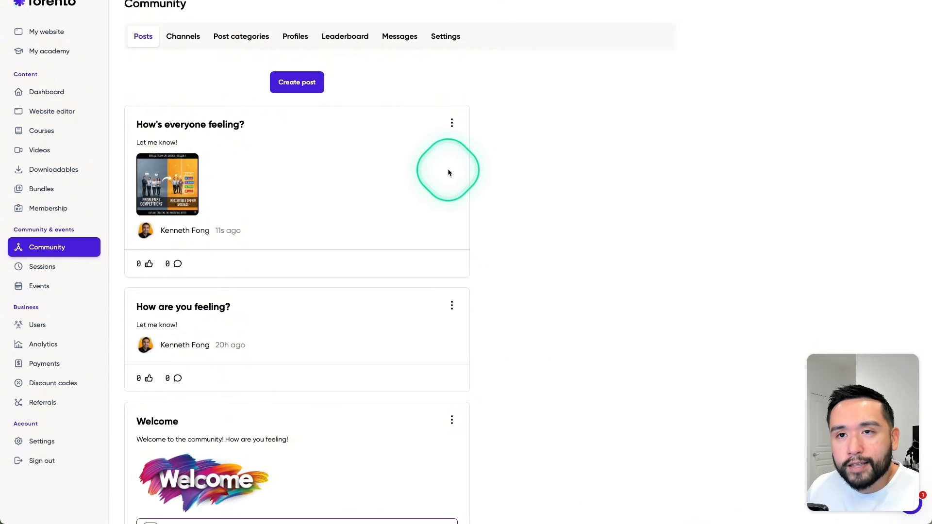
scroll(447, 168, up, 1)
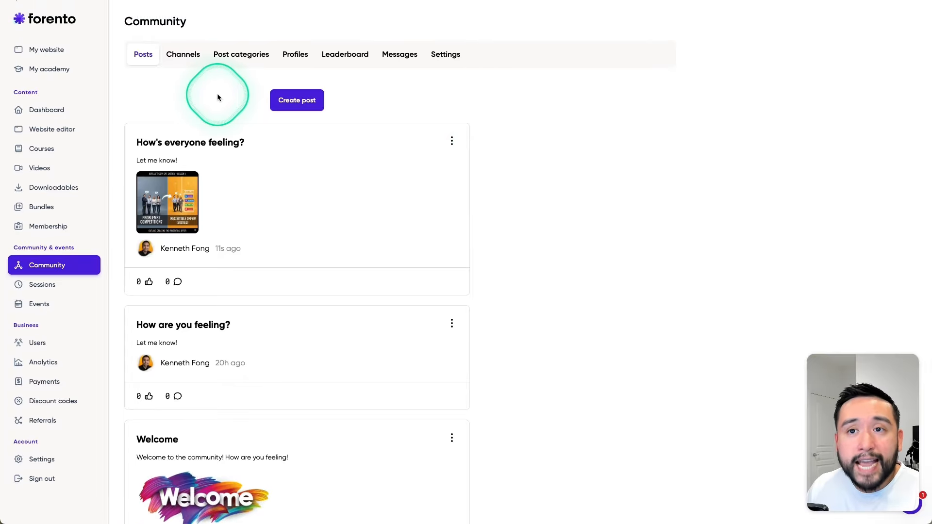
click(185, 60)
click(234, 56)
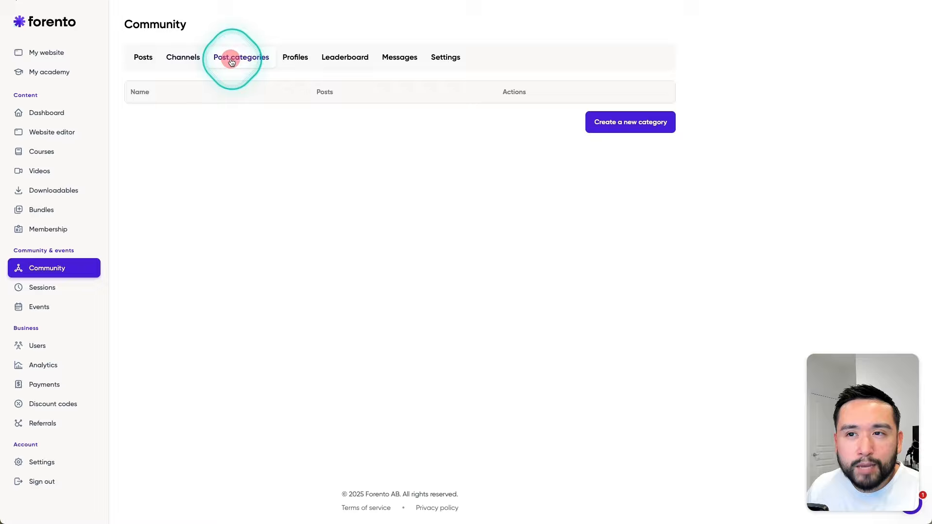
click(190, 61)
click(145, 63)
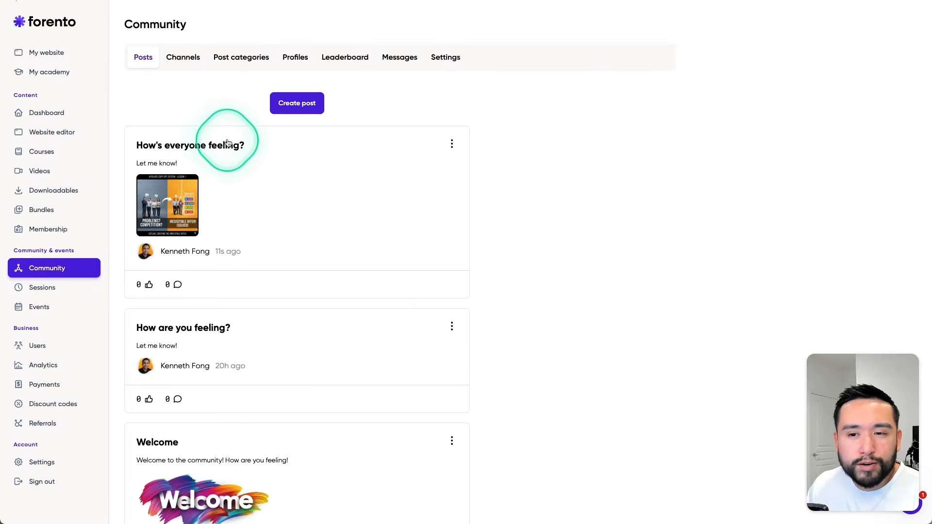
scroll(228, 141, down, 3)
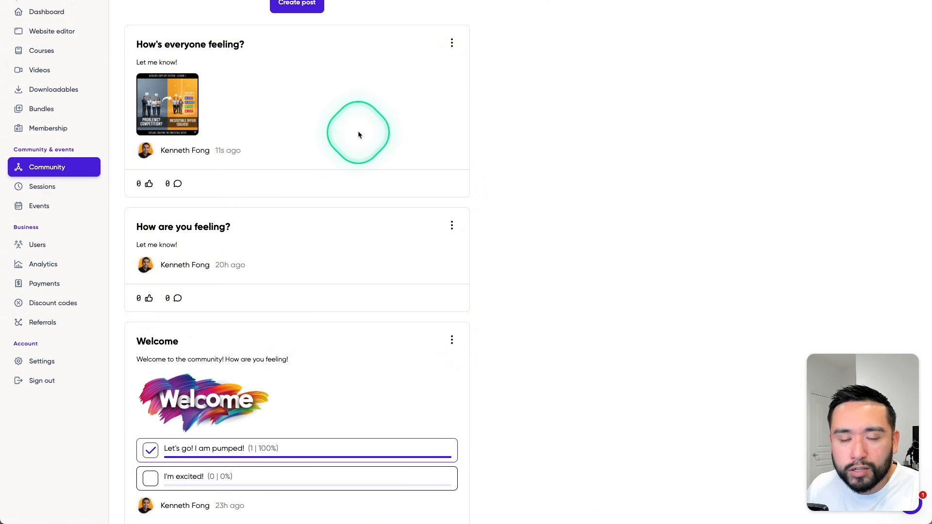
scroll(359, 132, down, 2)
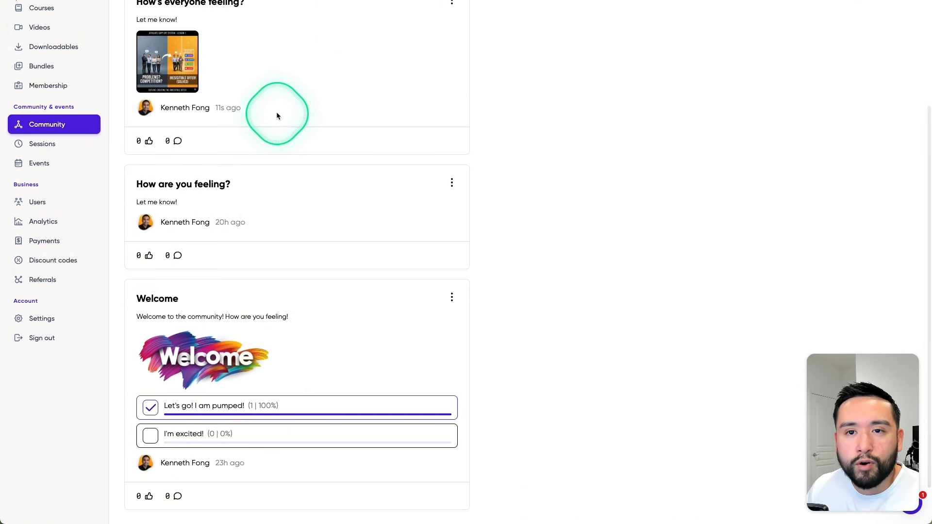
- Open the 1:1 Coaching Session for editing and examine its descriptions, redemption fields, product status and access control options
click(63, 145)
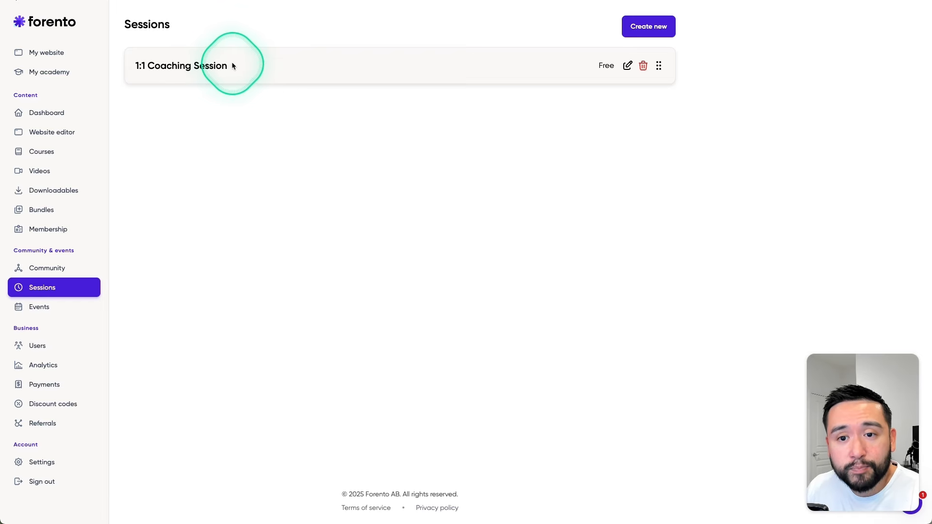
click(627, 67)
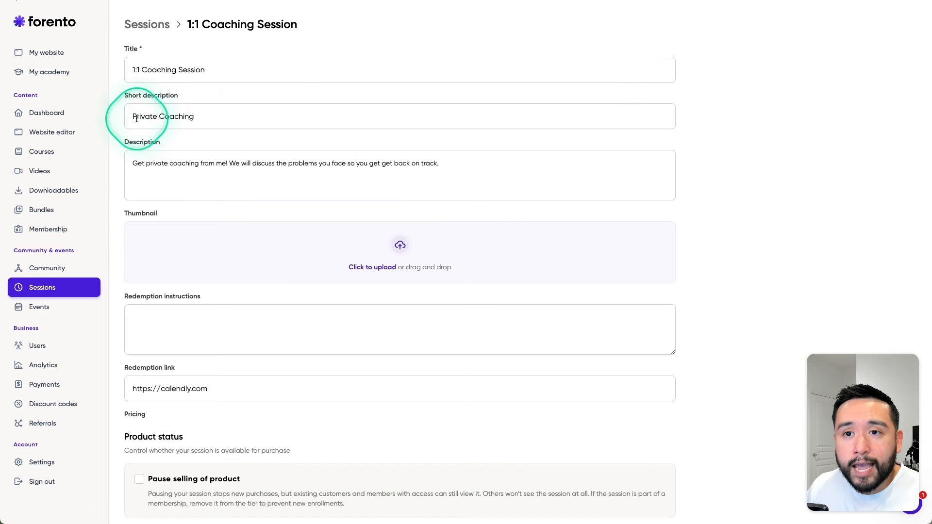
drag(136, 118, 241, 125)
scroll(242, 126, down, 3)
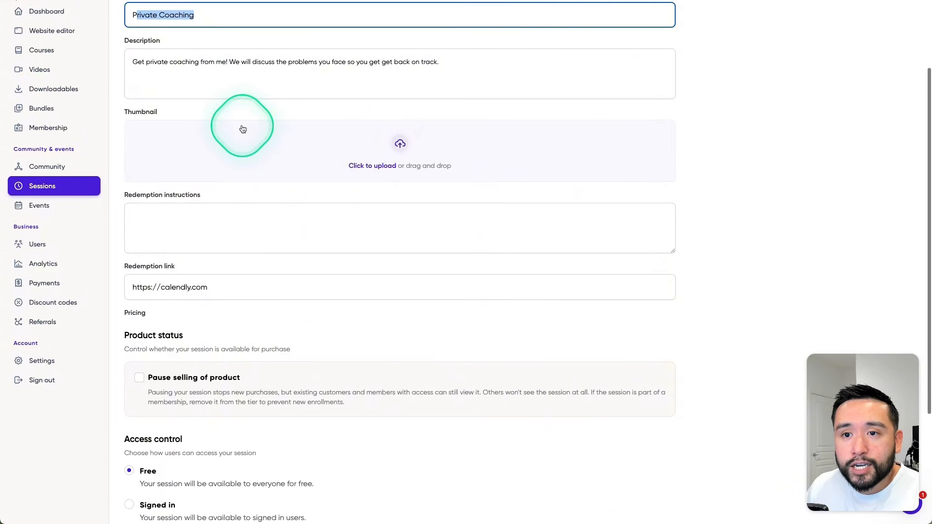
scroll(242, 127, down, 3)
scroll(283, 209, down, 2)
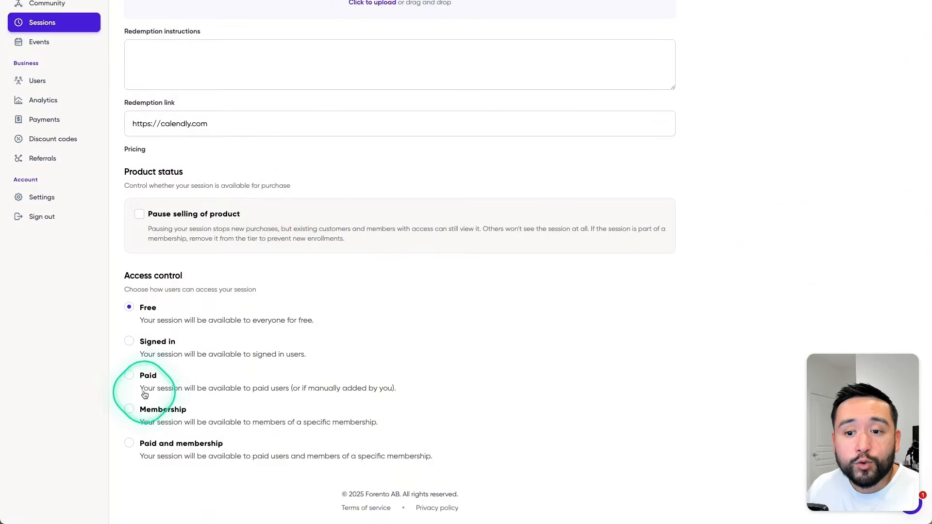
scroll(176, 419, up, 1)
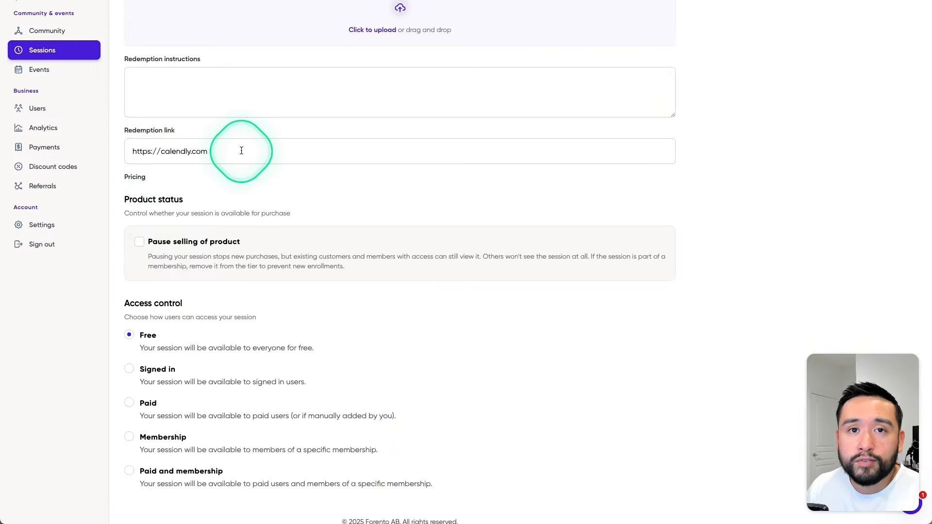
scroll(243, 152, up, 1)
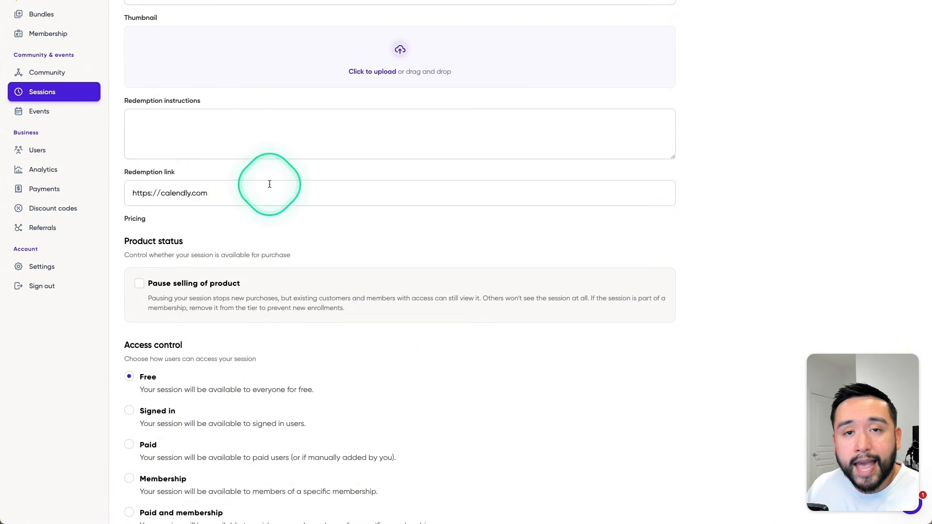
scroll(204, 205, up, 1)
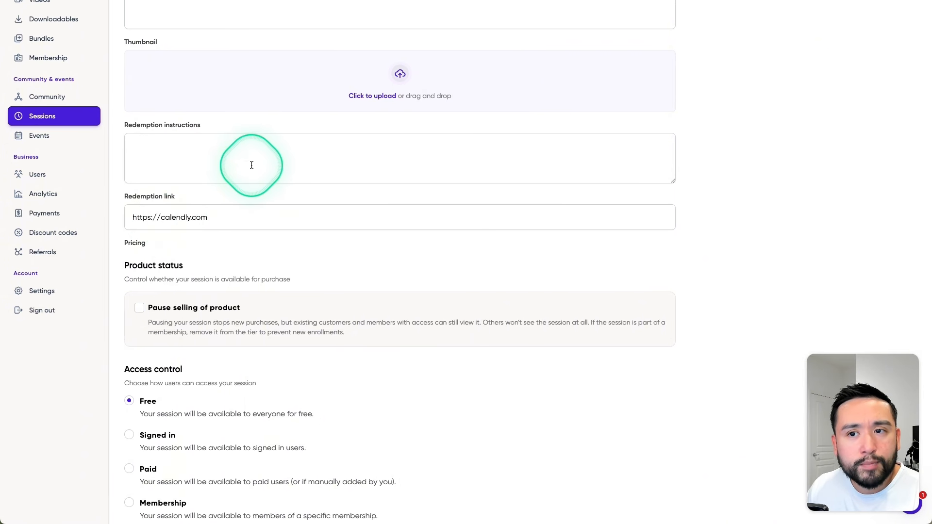
scroll(242, 169, up, 1)
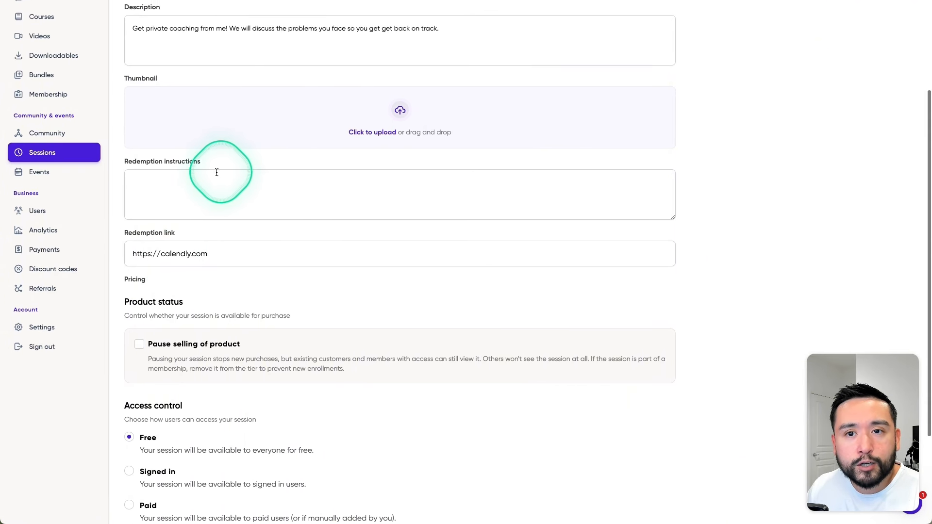
- Open the Community Call event for editing and try marking it as paid and including it in the Basic Tier membership
click(63, 177)
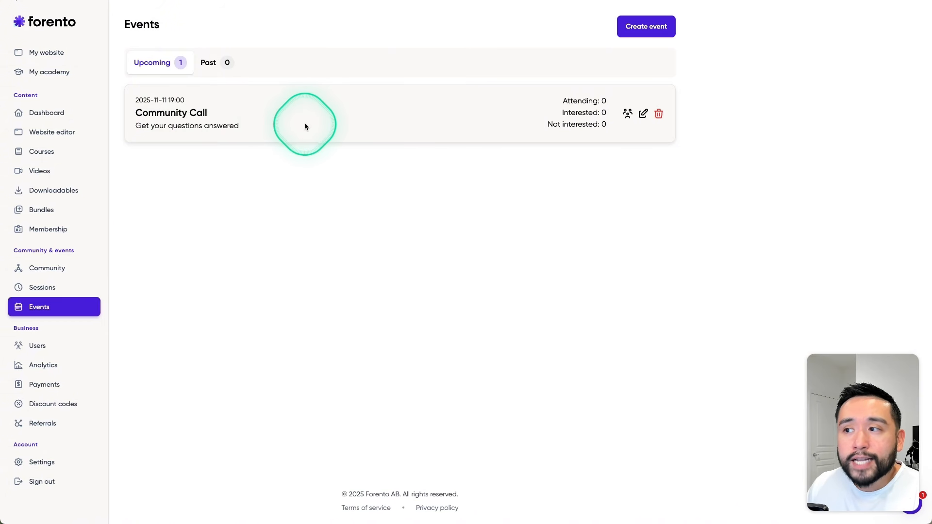
click(643, 114)
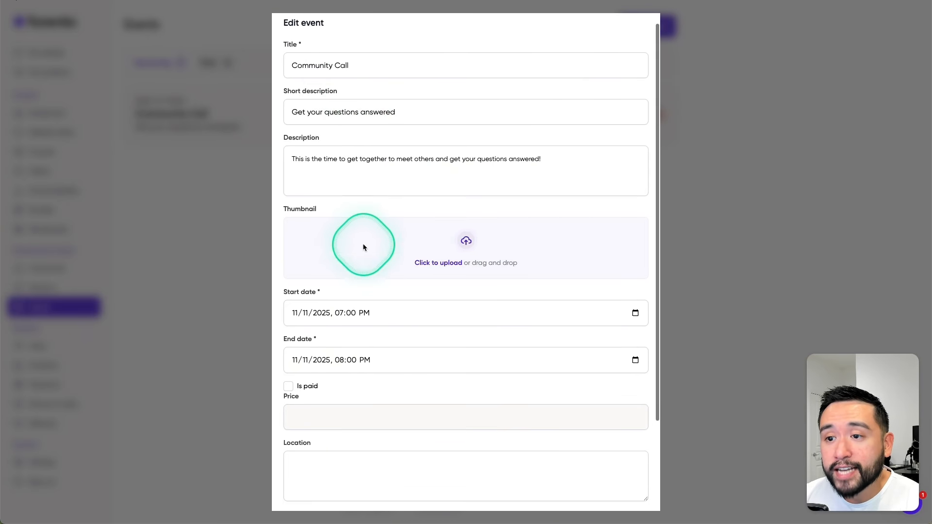
scroll(322, 306, down, 3)
scroll(346, 259, down, 1)
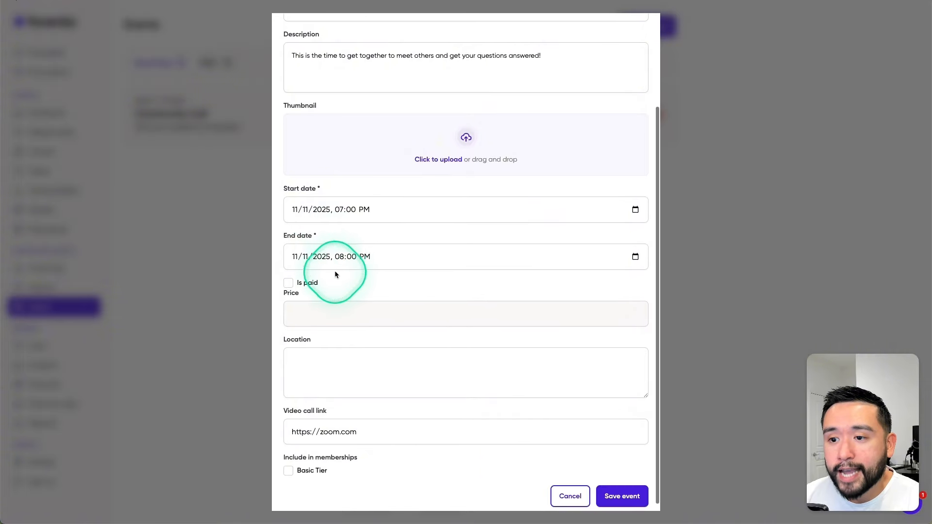
click(289, 276)
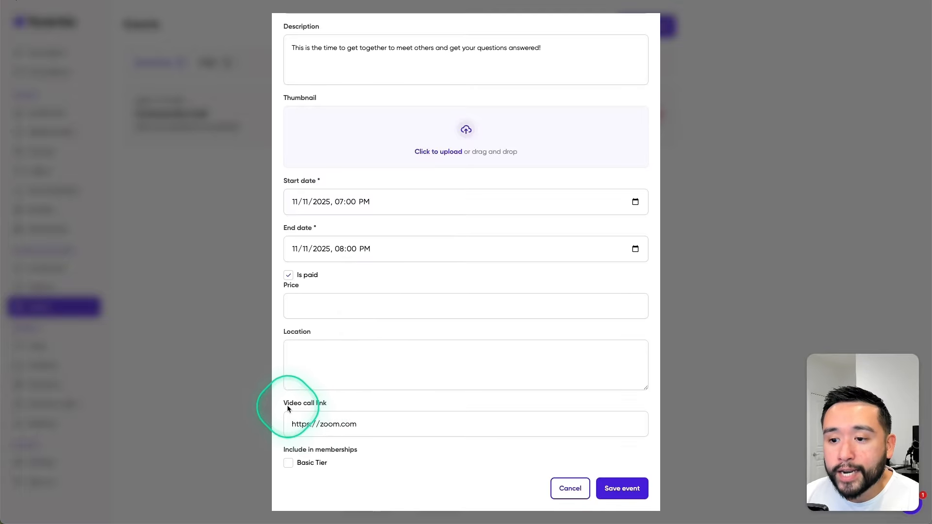
drag(287, 405, 340, 409)
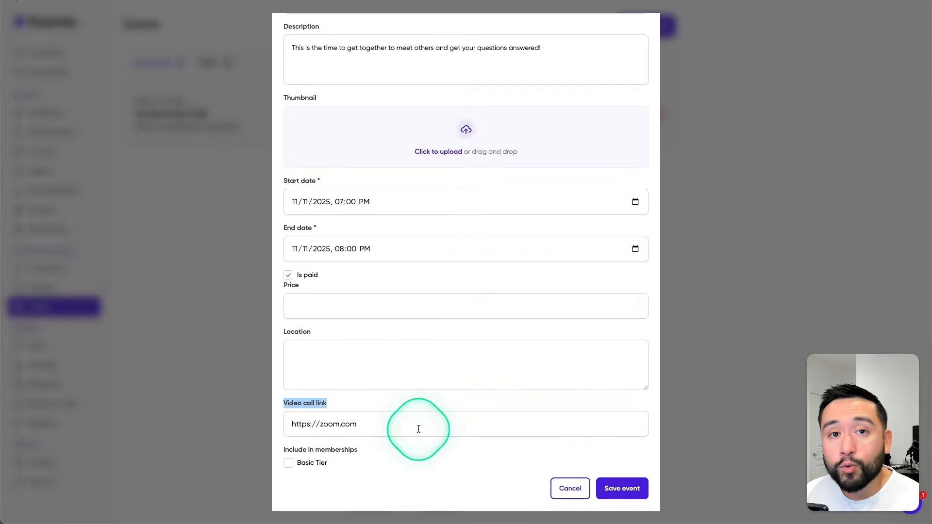
click(313, 463)
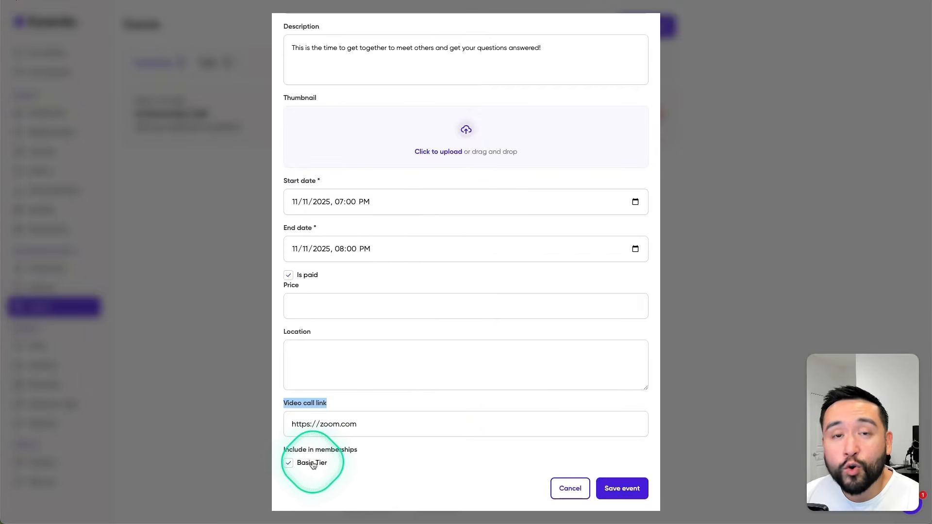
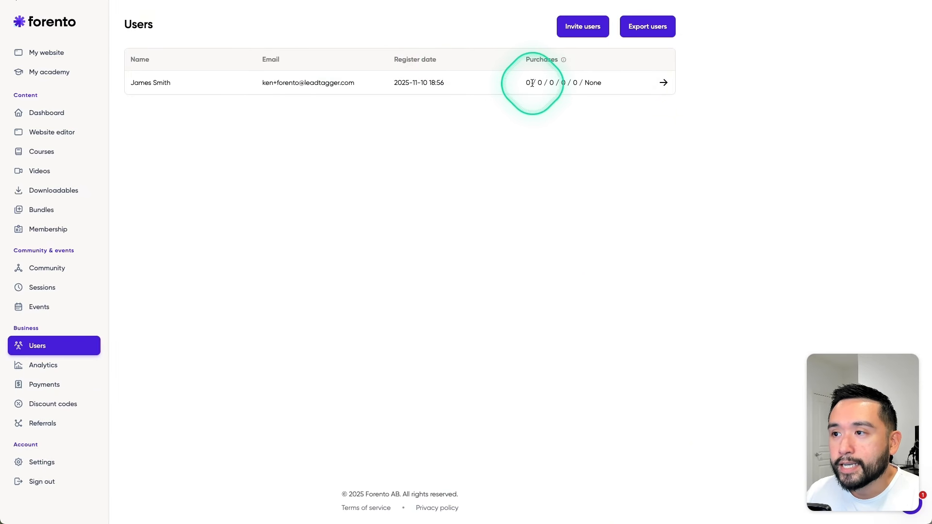
- Open the registered user's details and examine the membership, community status, courses, videos, downloadables and events
click(665, 88)
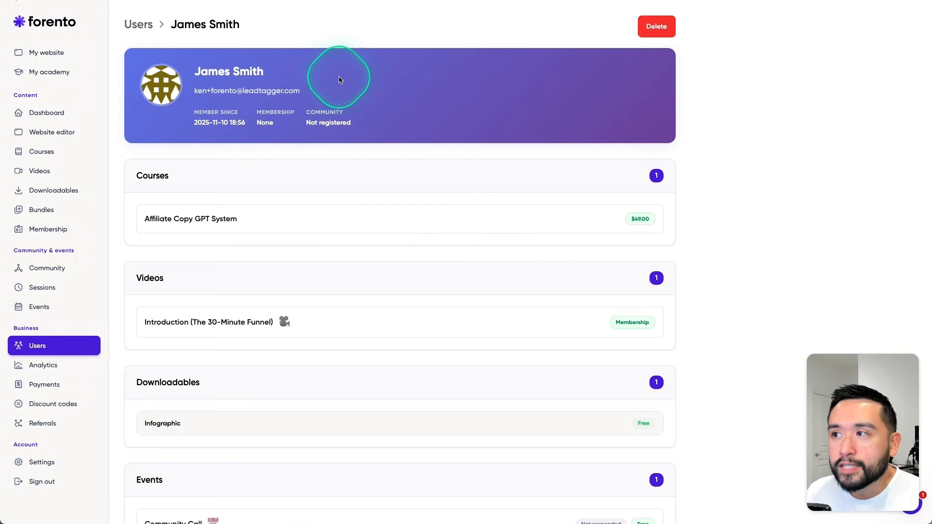
scroll(377, 78, down, 1)
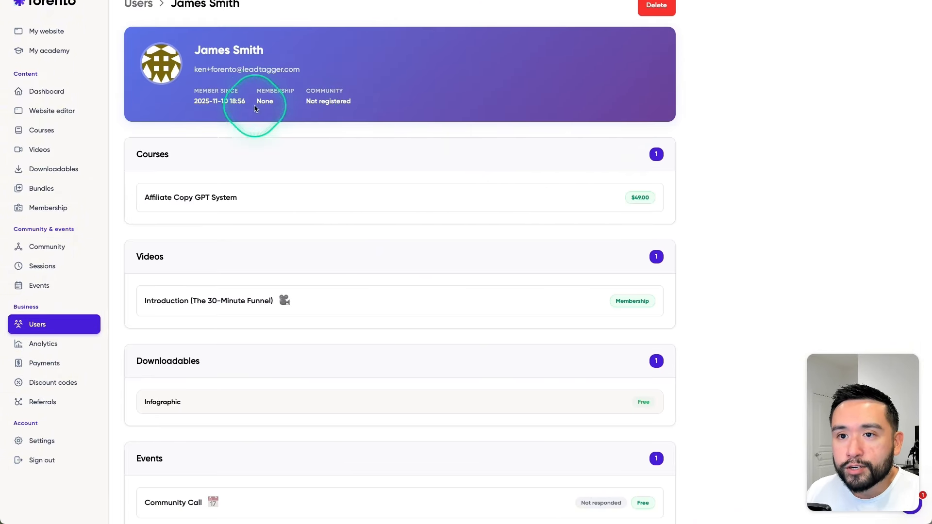
scroll(208, 131, down, 2)
scroll(305, 126, down, 1)
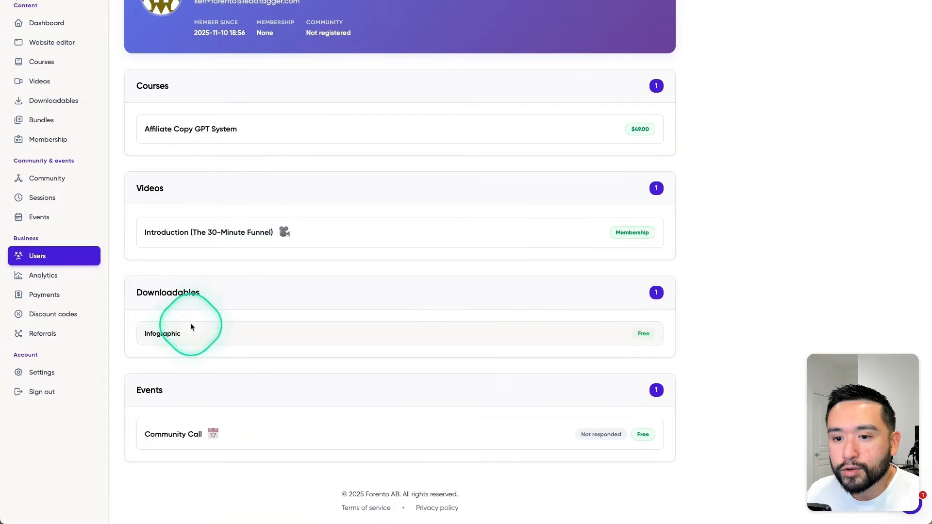
scroll(197, 419, up, 1)
scroll(196, 418, up, 1)
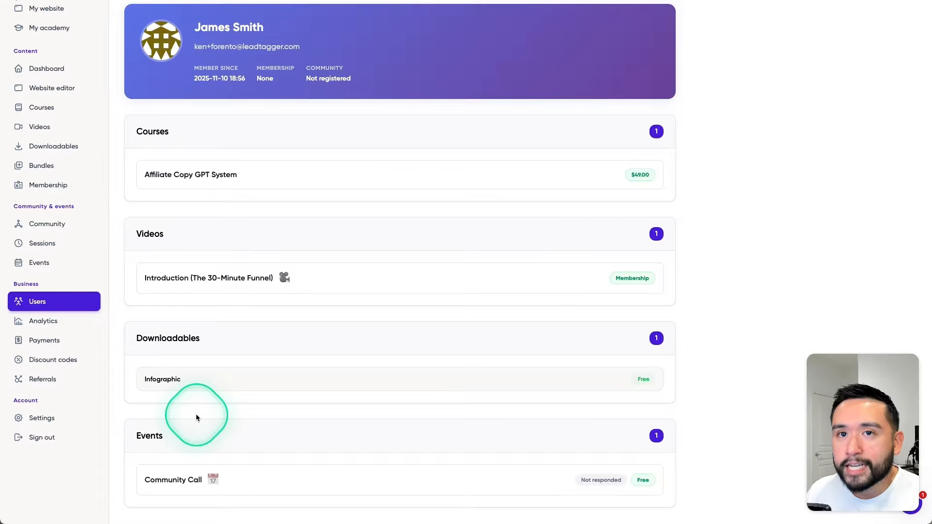
scroll(232, 199, up, 1)
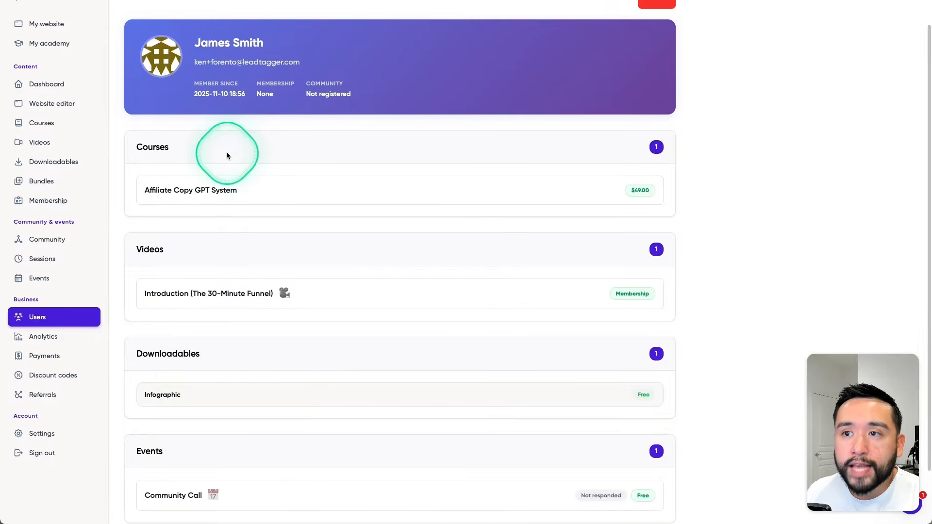
scroll(229, 151, up, 1)
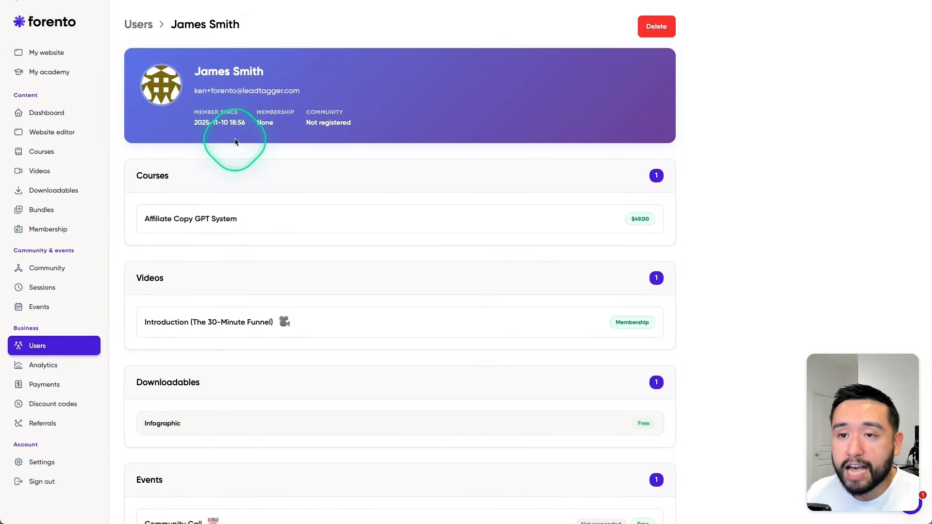
- View the analytics for this month, this year and all time, and examine the PayPal payments overview
click(61, 365)
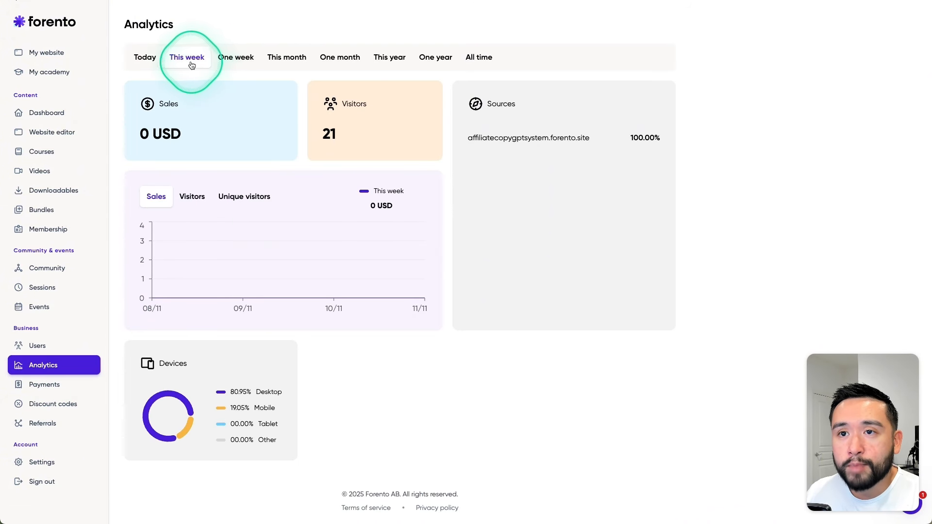
click(286, 57)
click(383, 60)
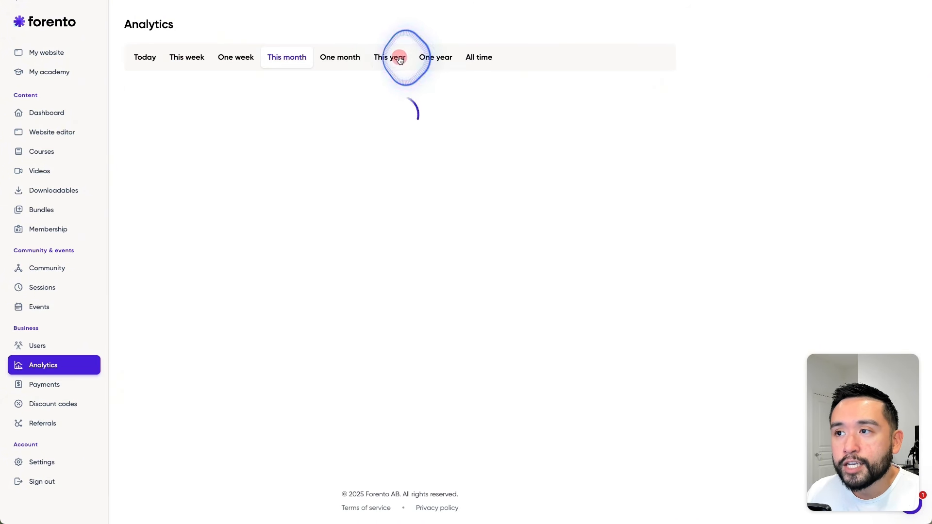
click(473, 59)
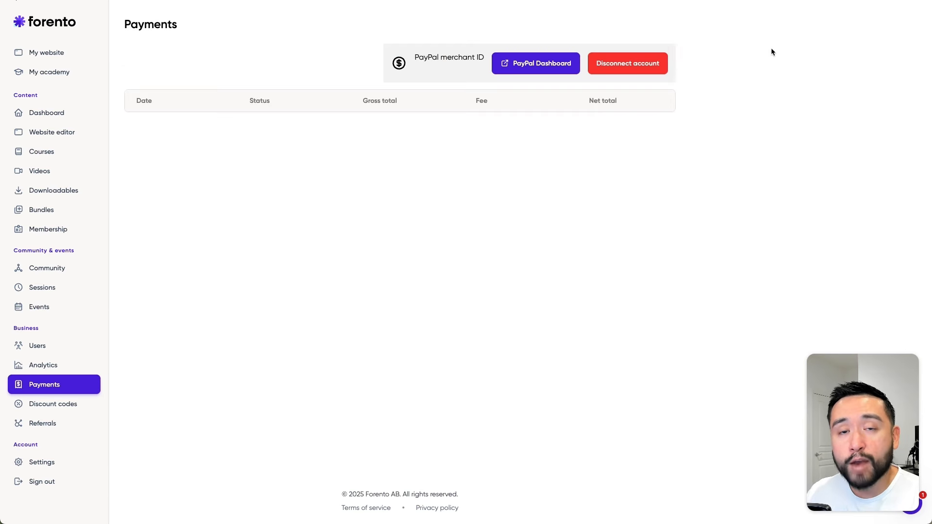
click(770, 48)
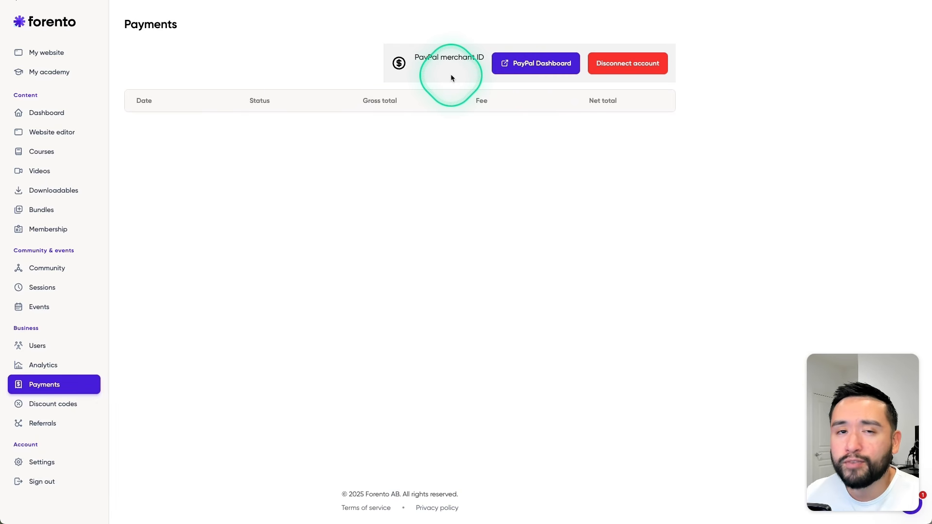
- Try to create a discount code named "half off" with the code 50OFF and a 100% discount
click(54, 405)
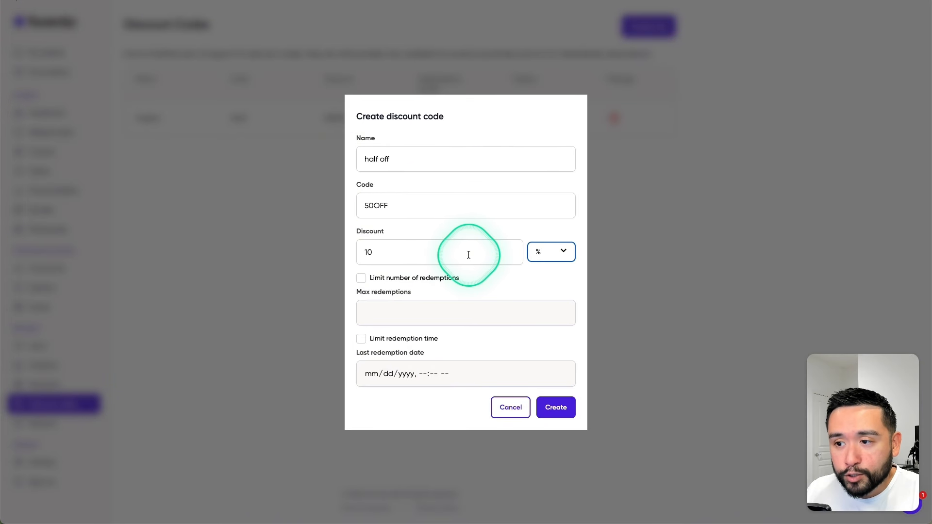
click(550, 252)
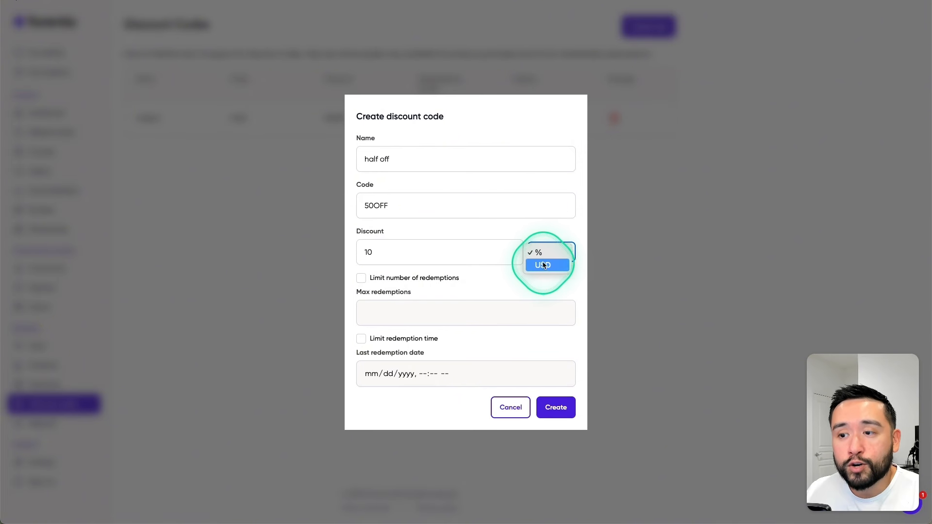
click(503, 233)
click(429, 248)
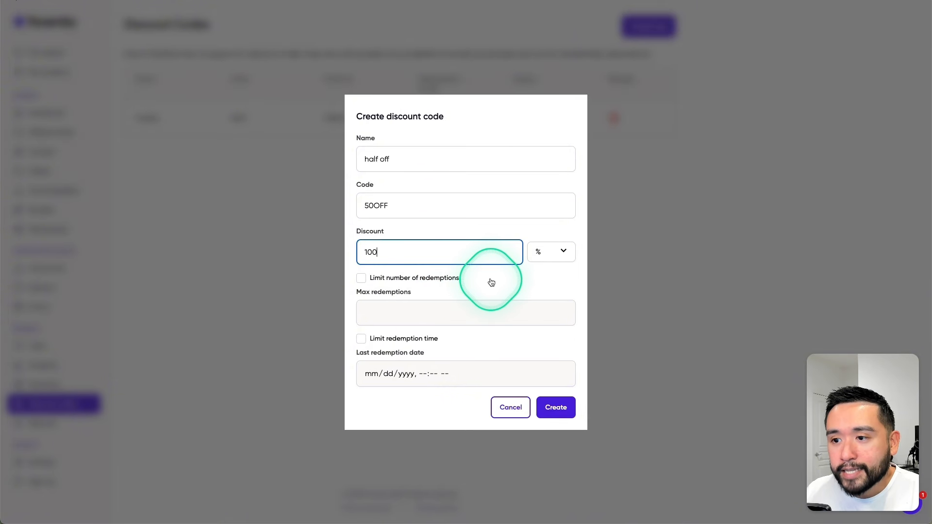
click(554, 409)
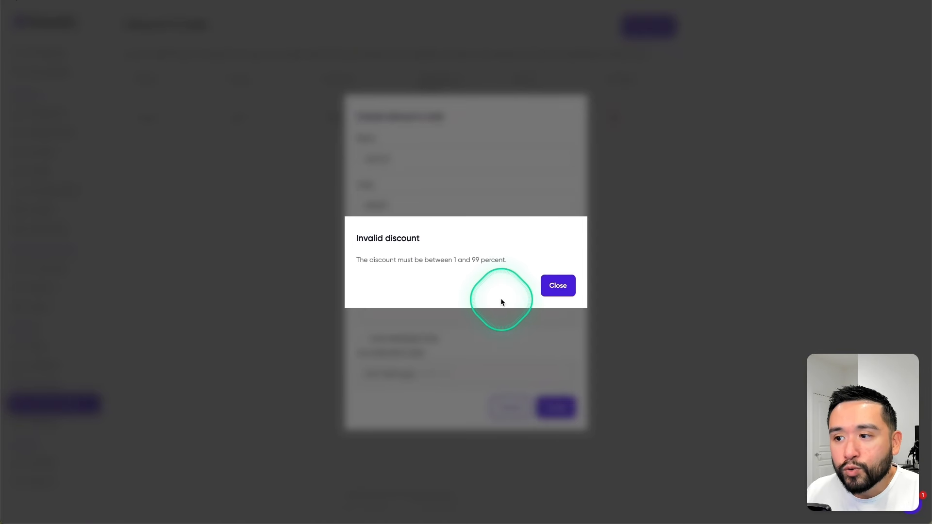
click(558, 291)
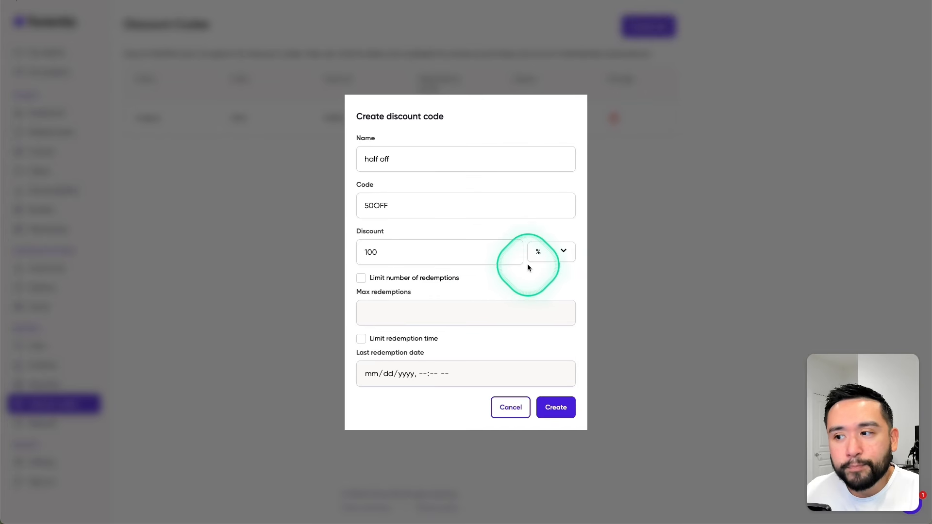
- Try a fixed discount of 49 USD for the new code and set the discount to 50%
click(537, 254)
click(545, 267)
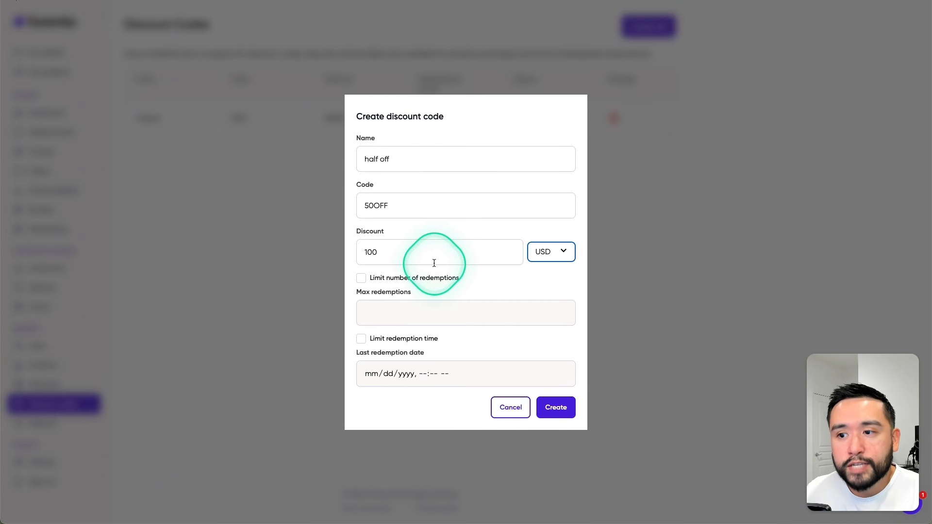
drag(433, 260, 358, 254)
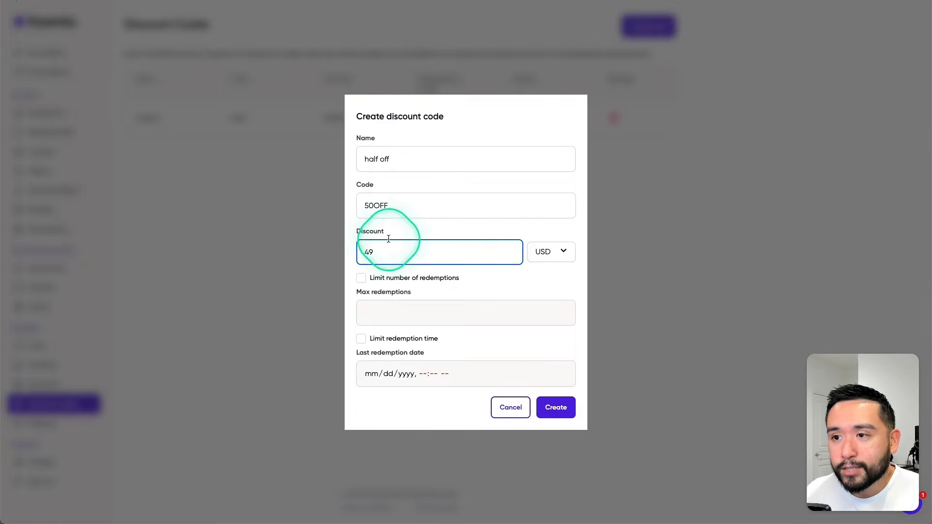
drag(387, 256, 350, 256)
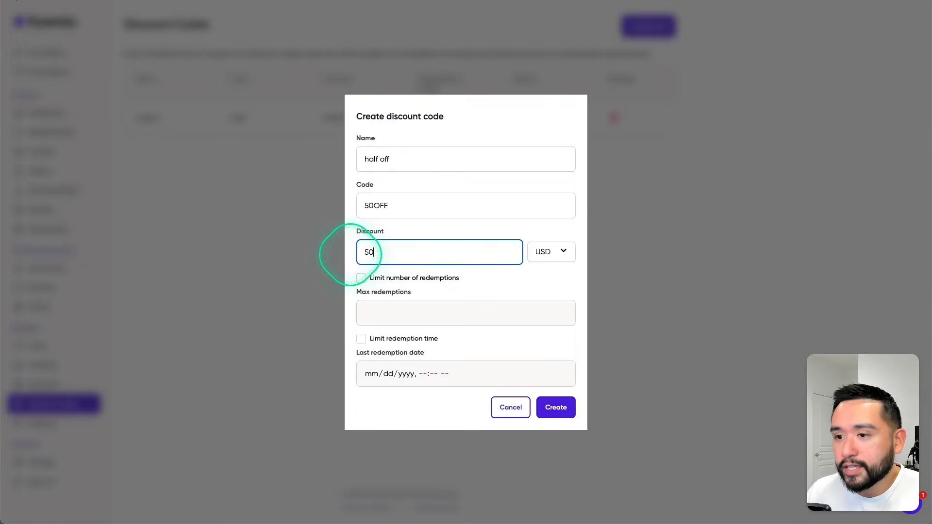
text(50)
click(555, 251)
click(548, 240)
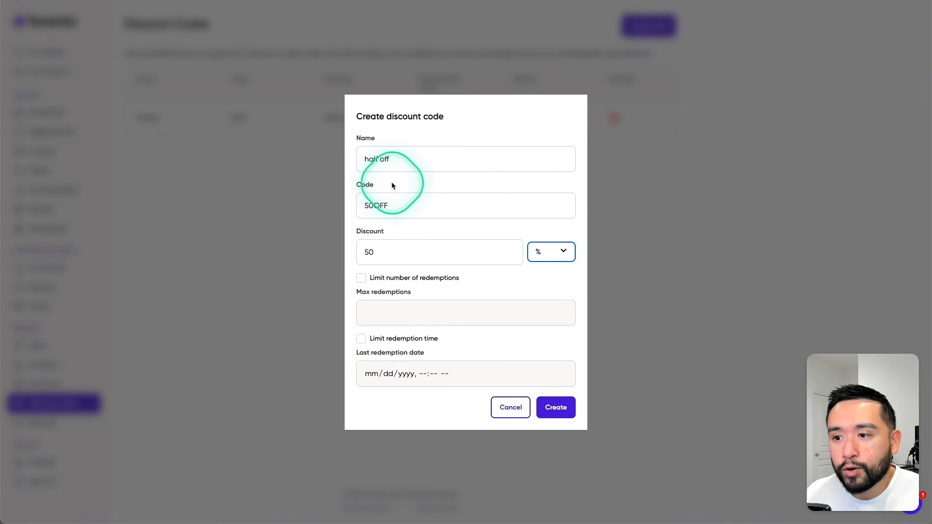
- Limit the code's number of redemptions to 10, enable the redemption time limit, and try to create it
click(367, 283)
click(362, 340)
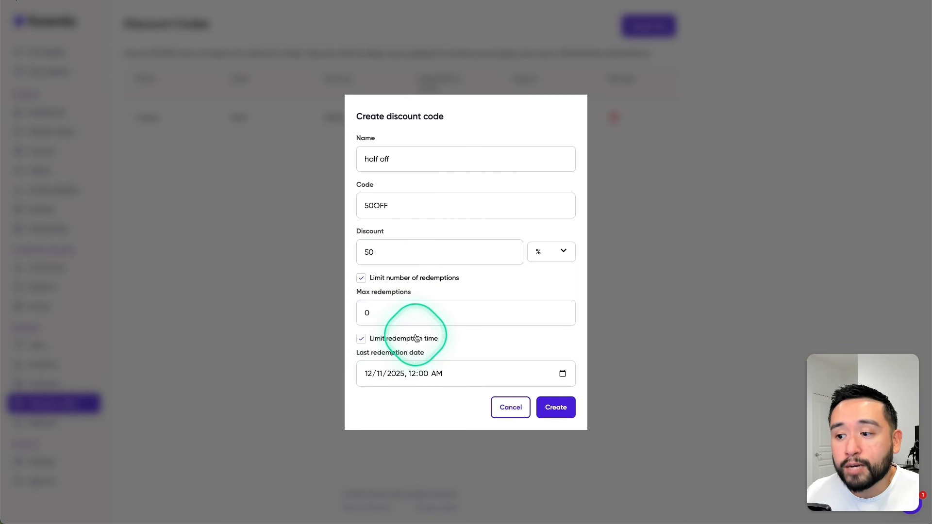
click(556, 412)
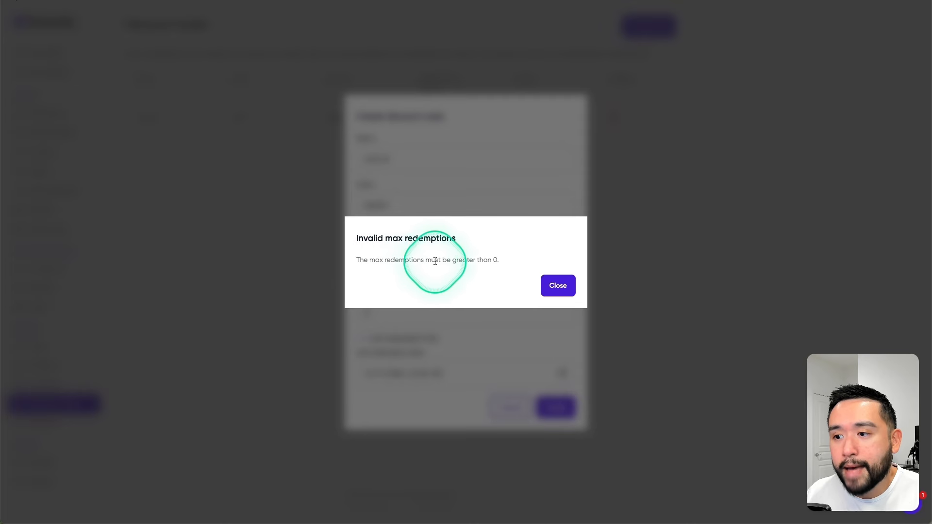
click(553, 284)
click(412, 312)
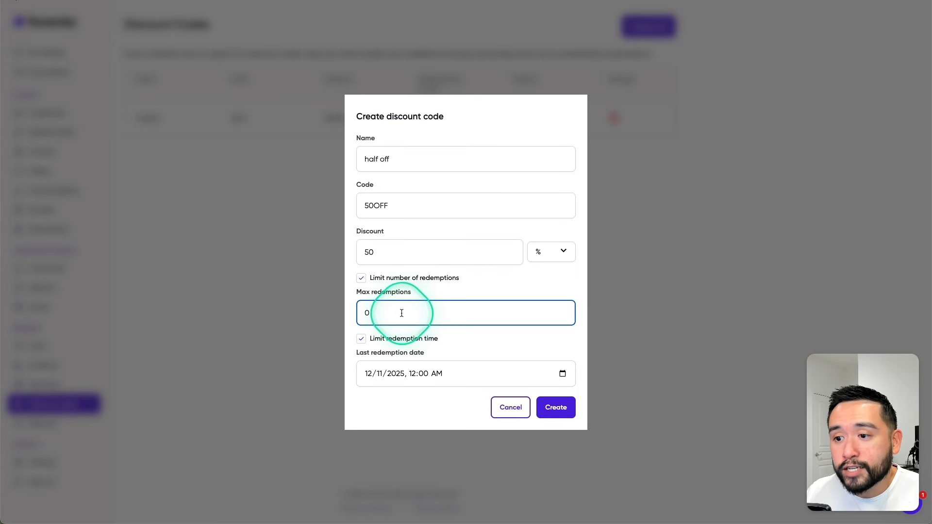
drag(395, 312, 350, 315)
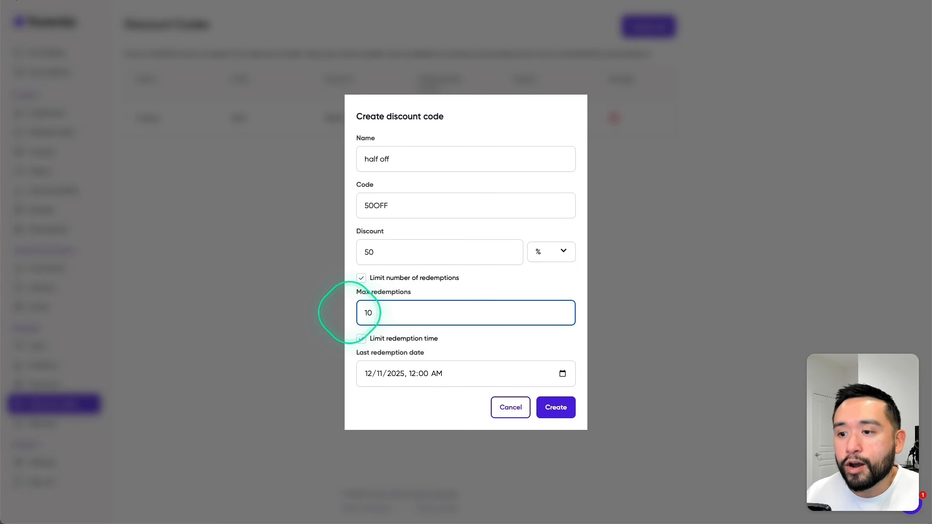
click(553, 409)
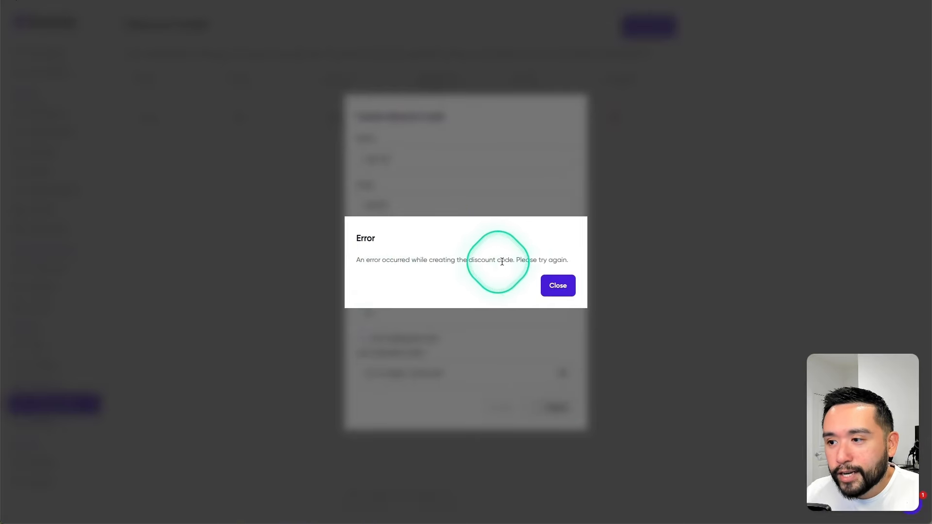
click(549, 286)
- Set the last redemption date to 12/19/2025 and try to create the discount code
click(380, 376)
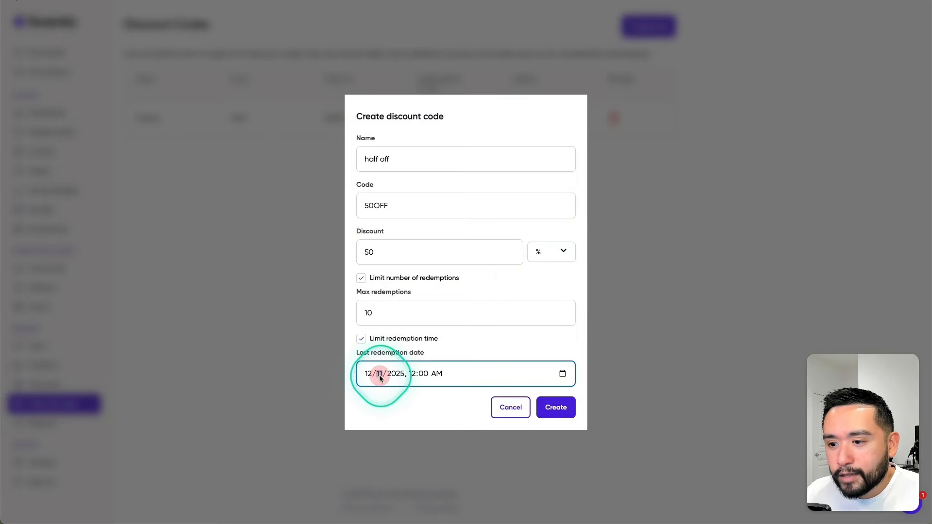
click(561, 373)
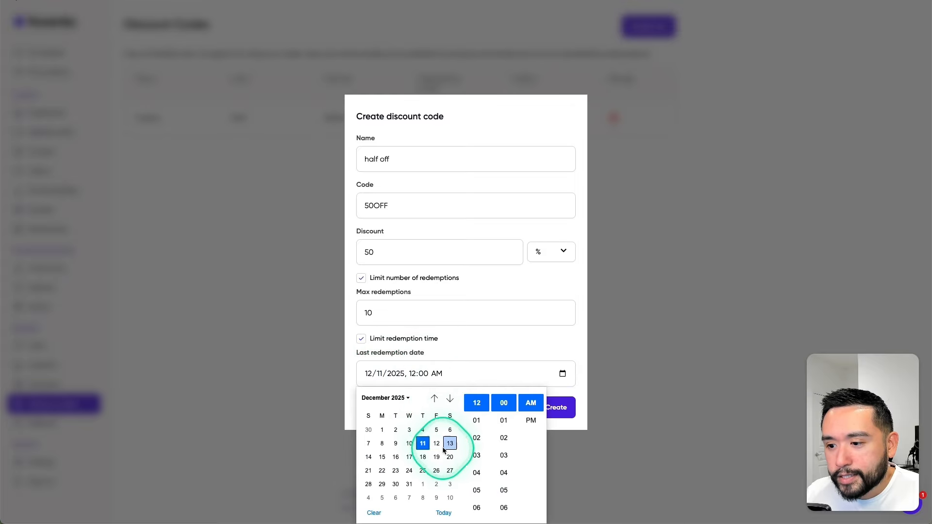
click(436, 457)
click(461, 349)
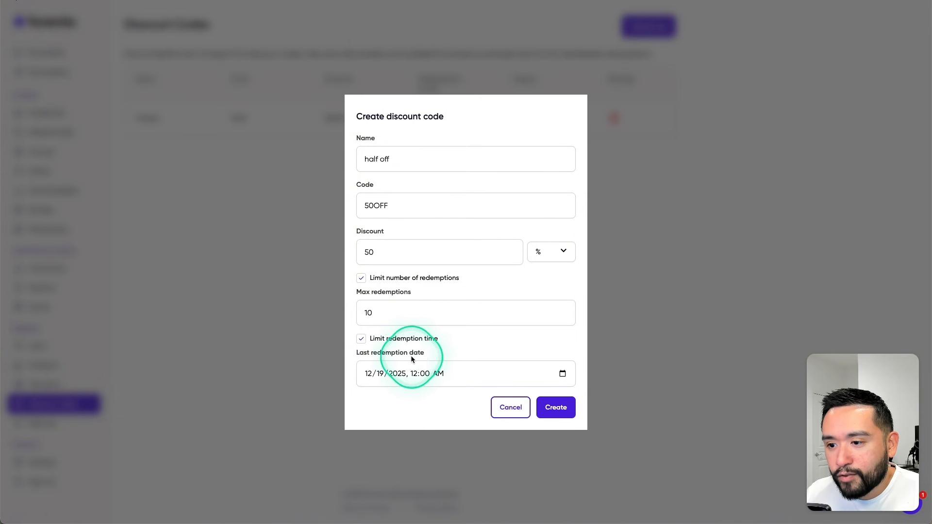
click(562, 409)
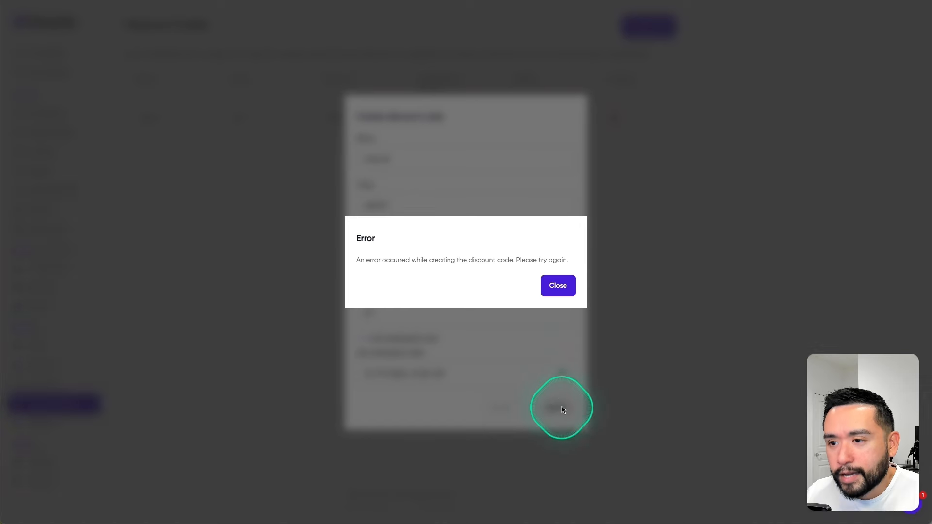
click(554, 290)
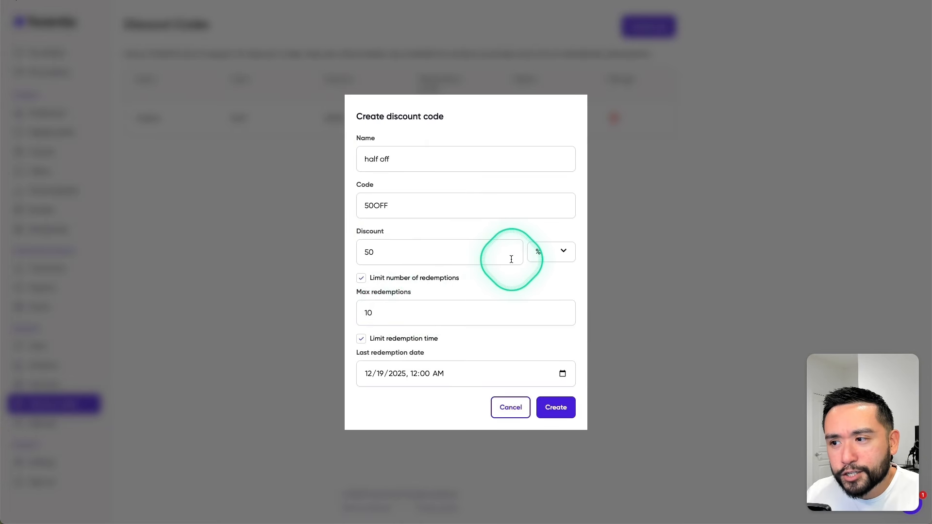
- Remove the redemption count and time limits, try to create the discount code, and cancel its creation
click(361, 278)
click(362, 339)
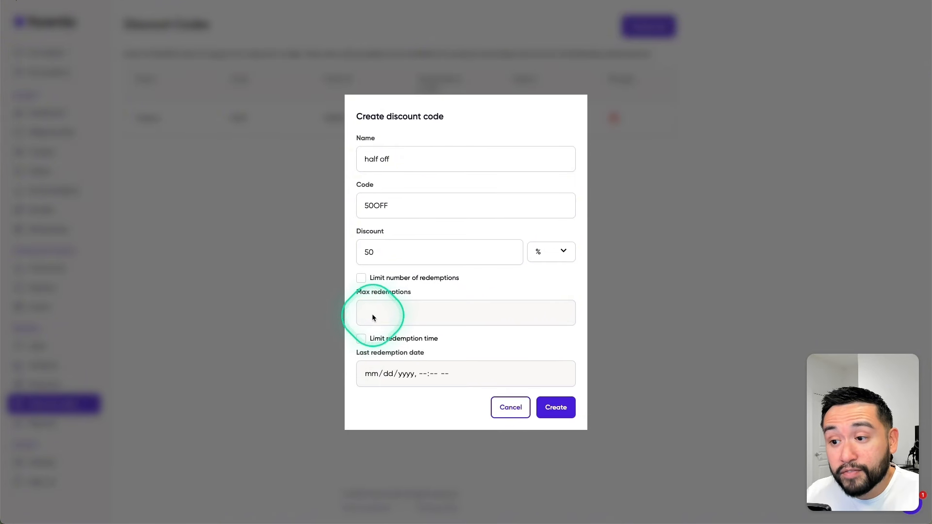
click(558, 412)
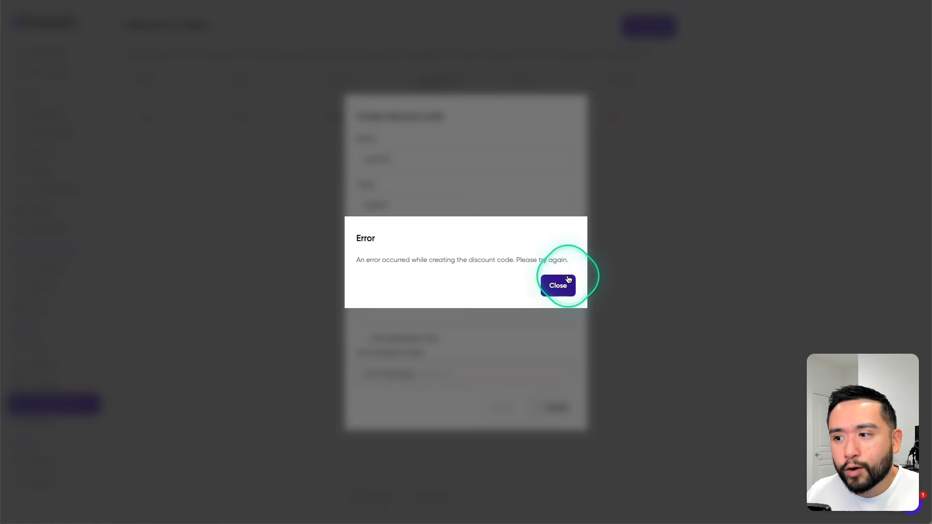
click(559, 288)
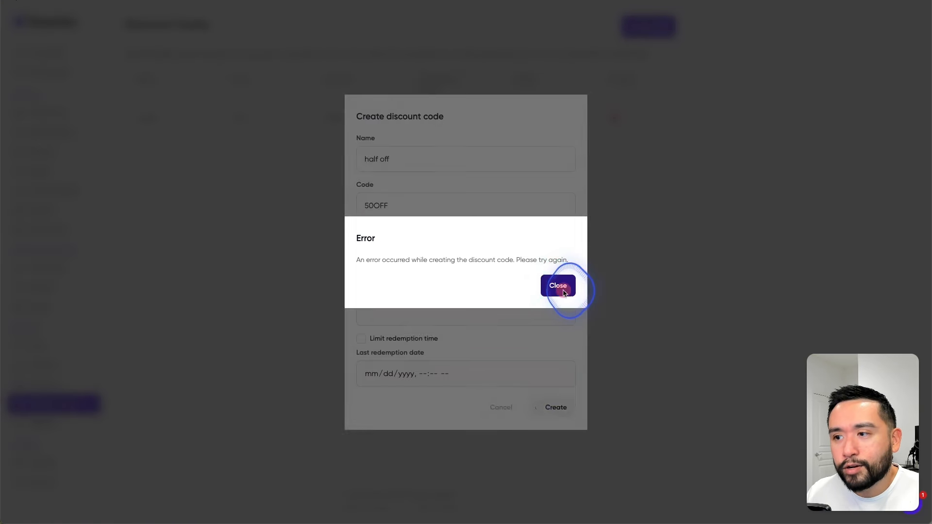
click(510, 407)
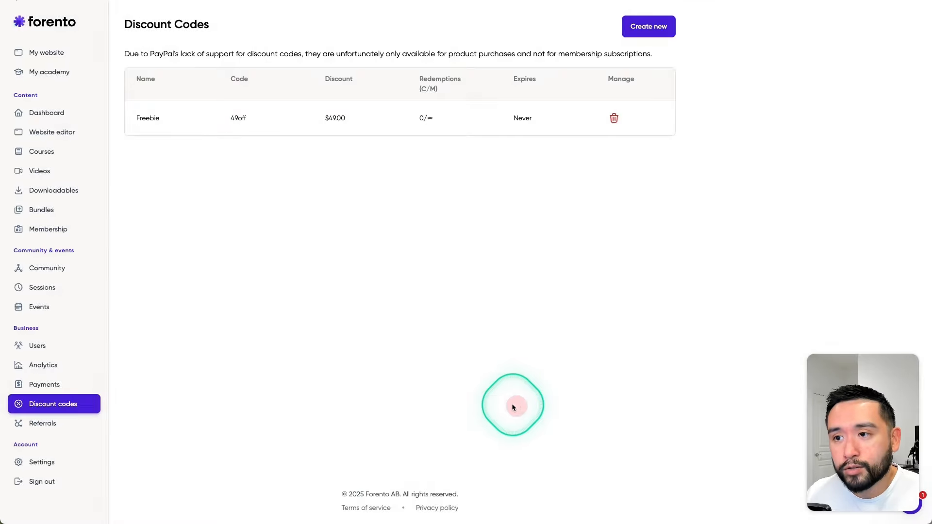
- Examine the existing Freebie discount code and the terms for enabling referrals
click(259, 121)
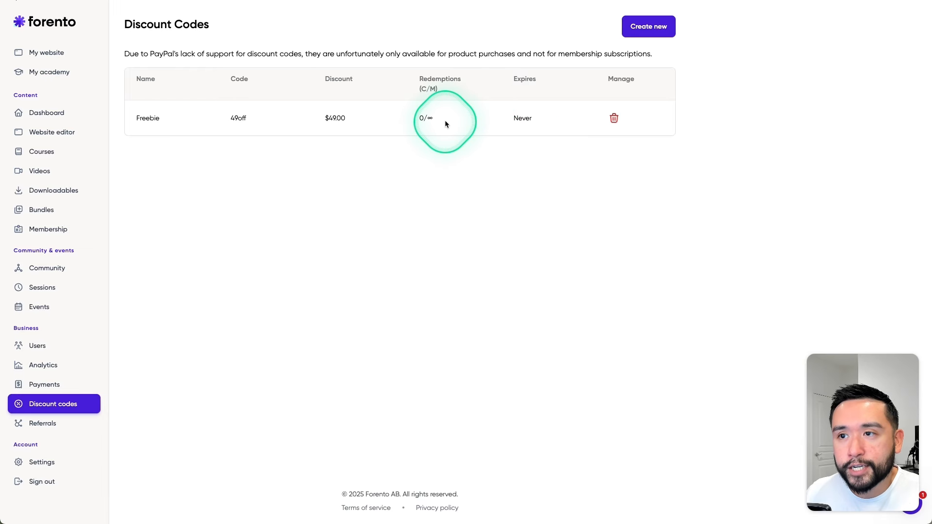
click(54, 433)
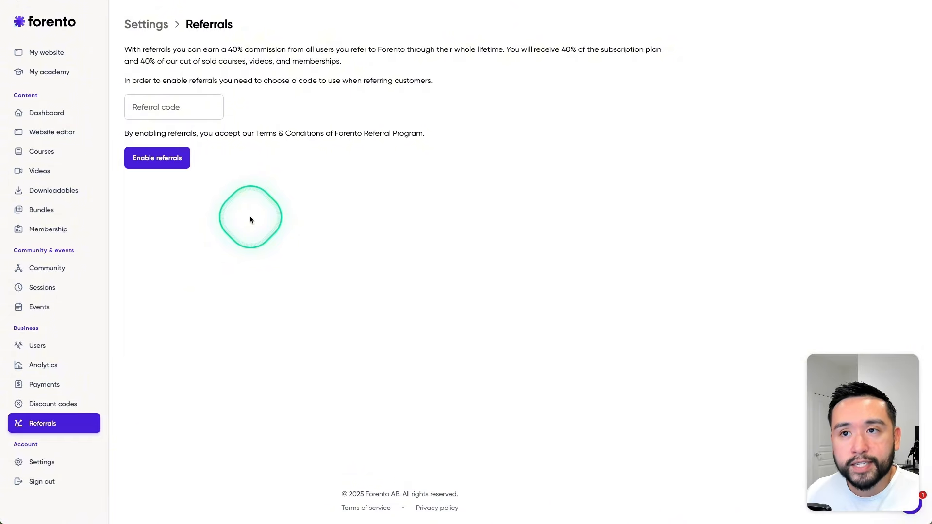
- Examine the referral commission terms and the automated student email types in the Email Automation settings
drag(208, 49, 397, 49)
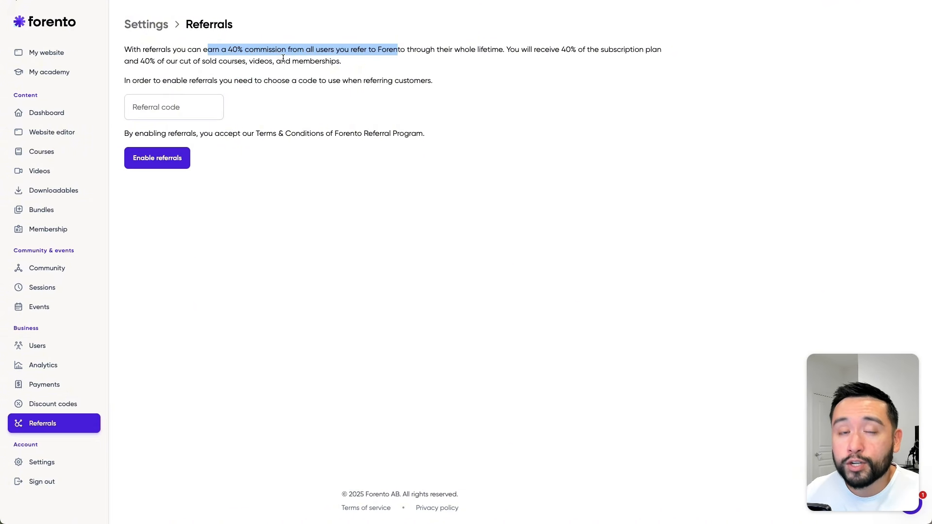
click(42, 462)
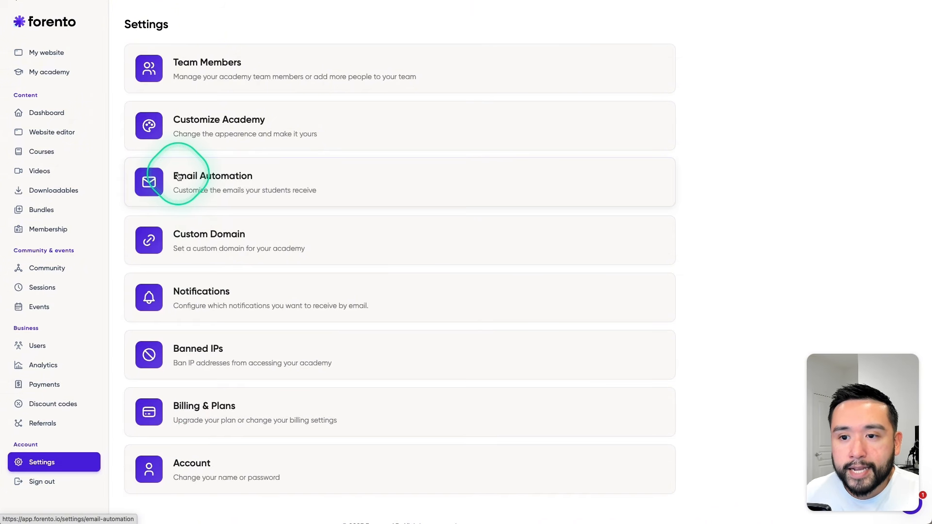
click(209, 185)
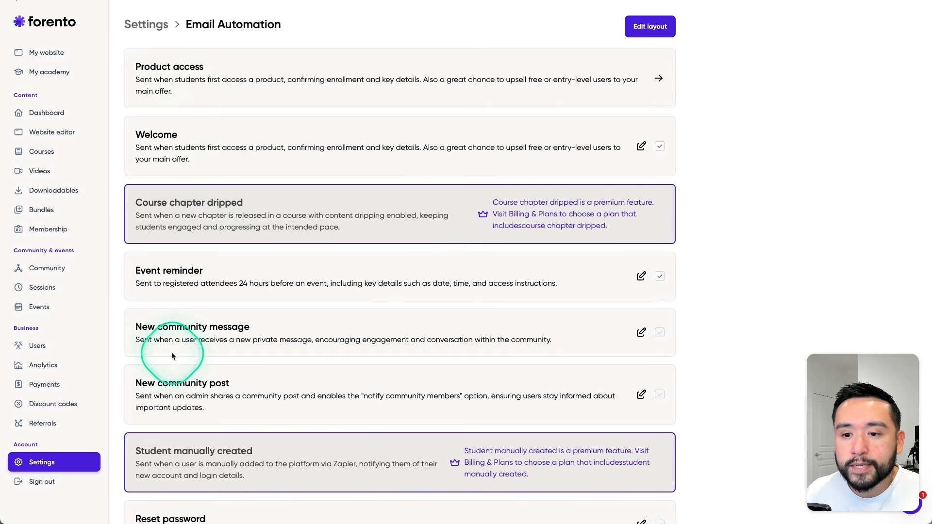
scroll(182, 396, down, 1)
scroll(186, 398, down, 2)
scroll(204, 398, up, 4)
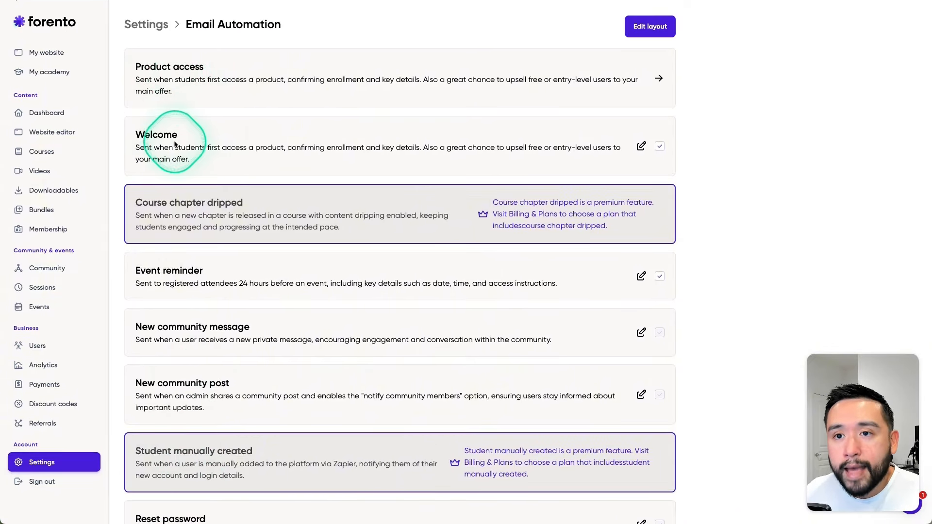
- Open the Welcome email for editing, examine its preview, and try its custom MJML and manual HTML content options
click(640, 146)
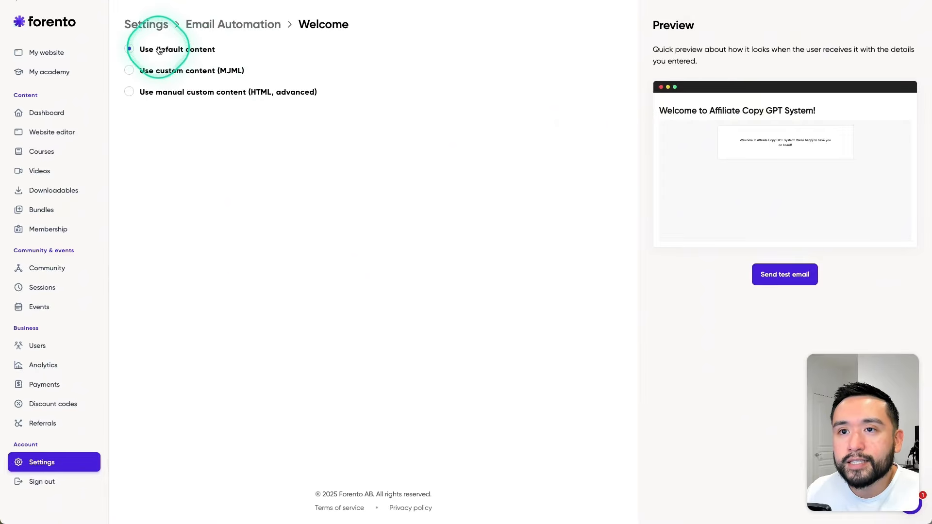
drag(666, 111, 788, 177)
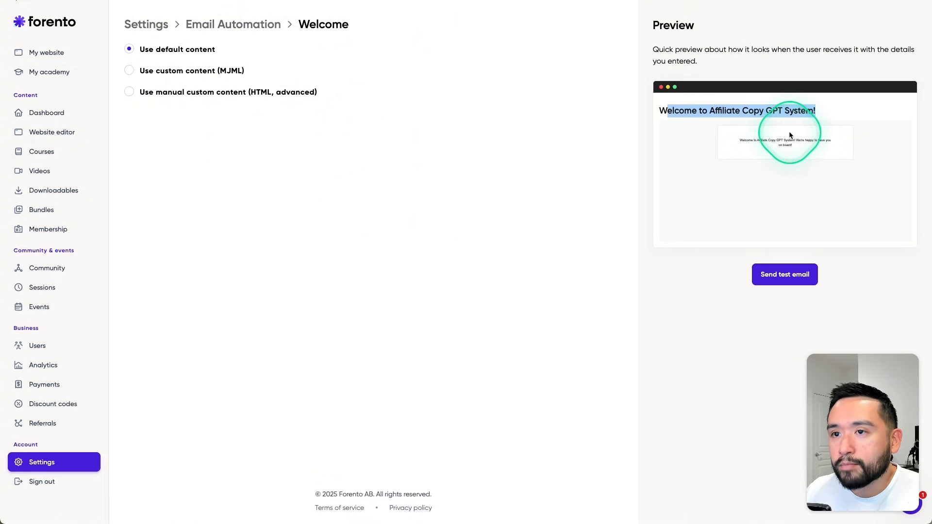
click(129, 71)
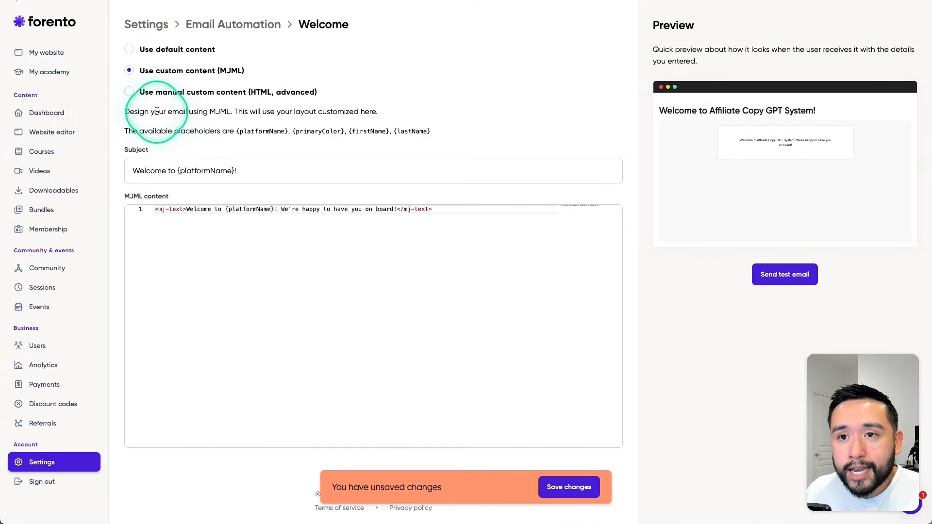
click(129, 92)
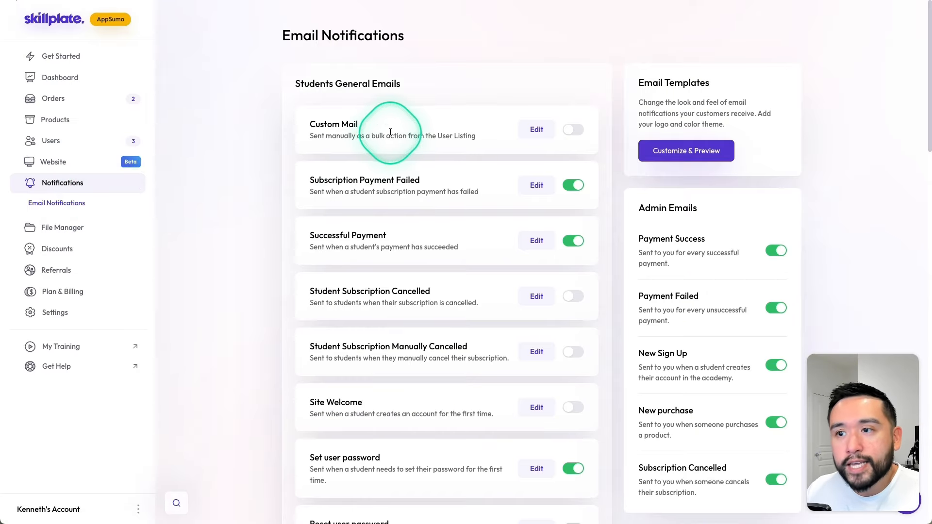
- Switch to Skillplate and examine its email notifications for students, courses, bundles and communities, trying the Discord Invite toggle
scroll(355, 164, down, 5)
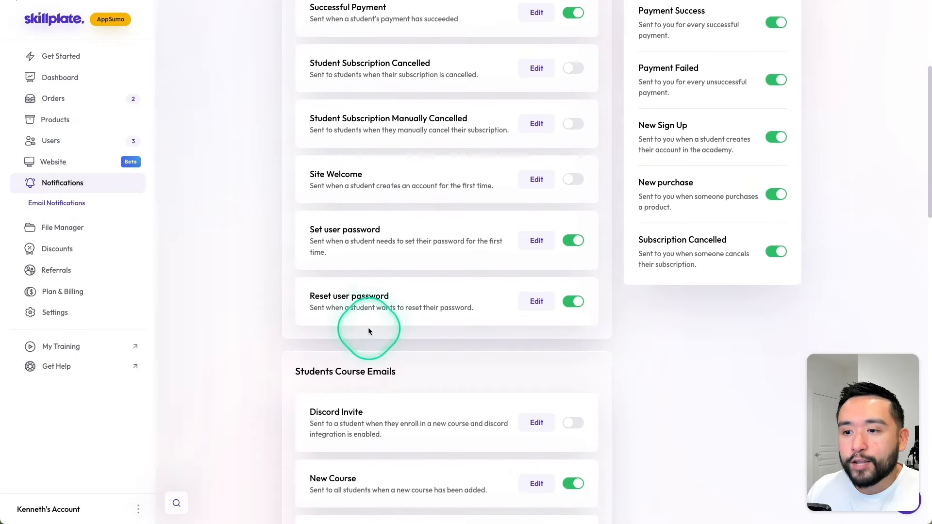
scroll(369, 329, down, 6)
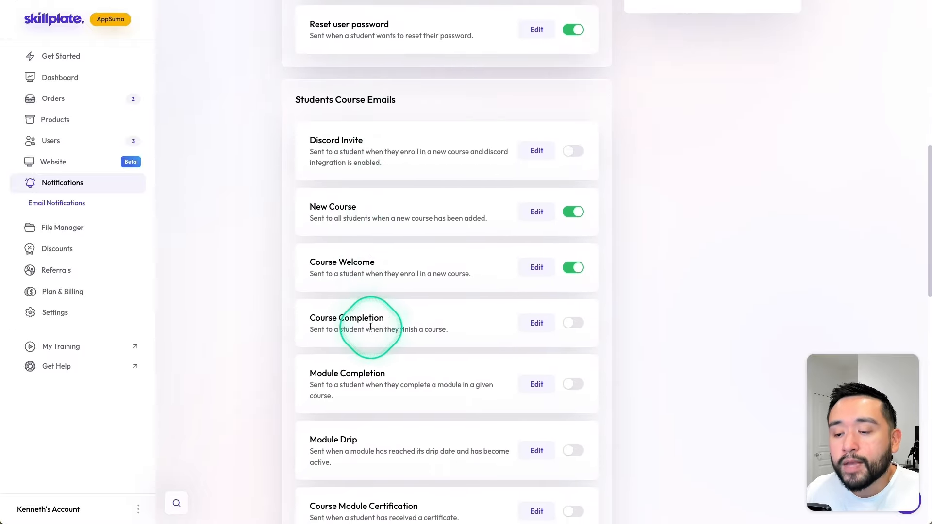
scroll(370, 327, down, 7)
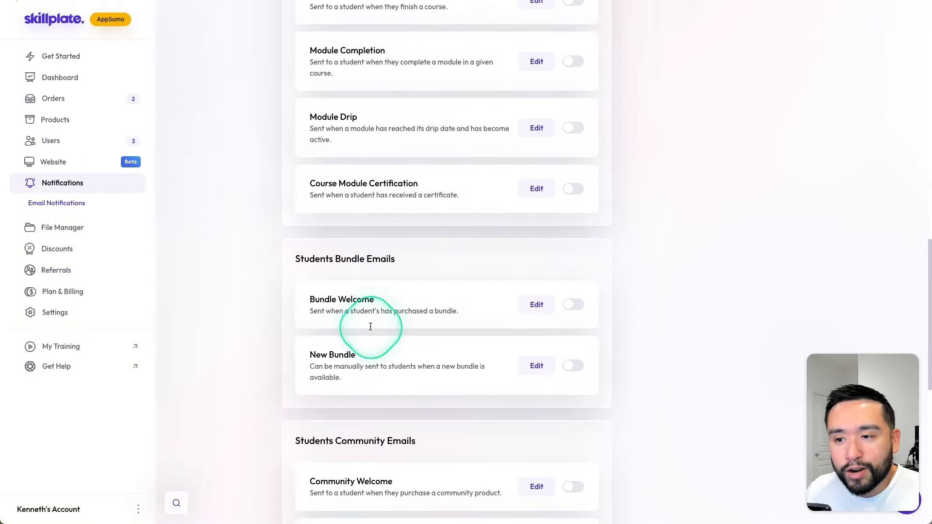
scroll(371, 327, down, 3)
scroll(370, 326, up, 10)
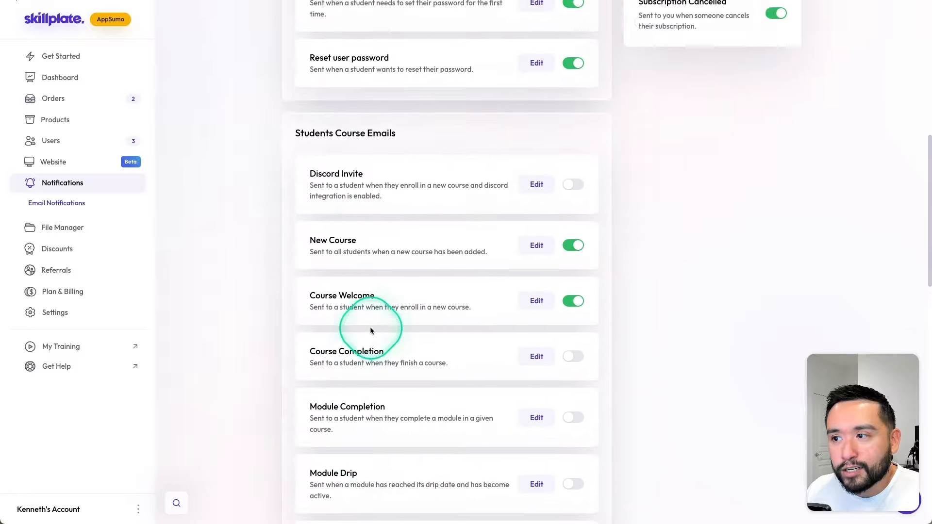
scroll(370, 327, up, 10)
scroll(358, 321, down, 10)
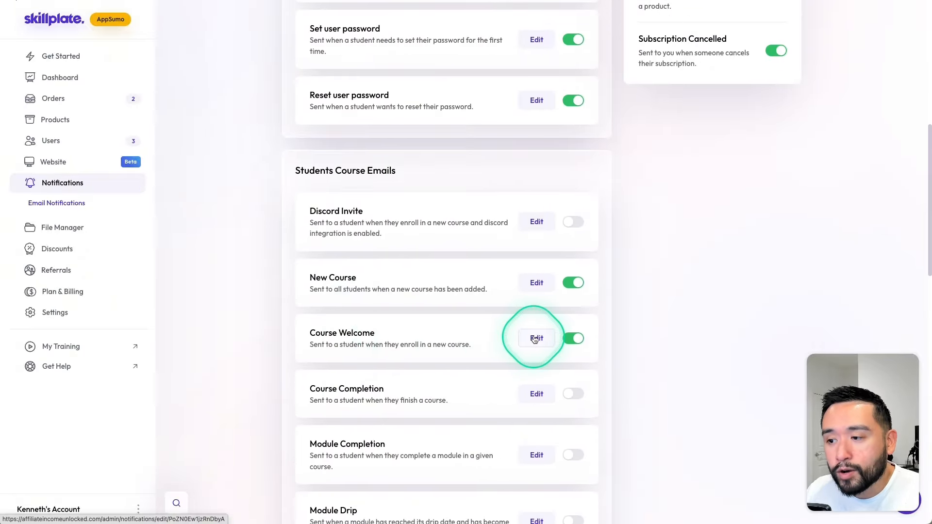
click(570, 227)
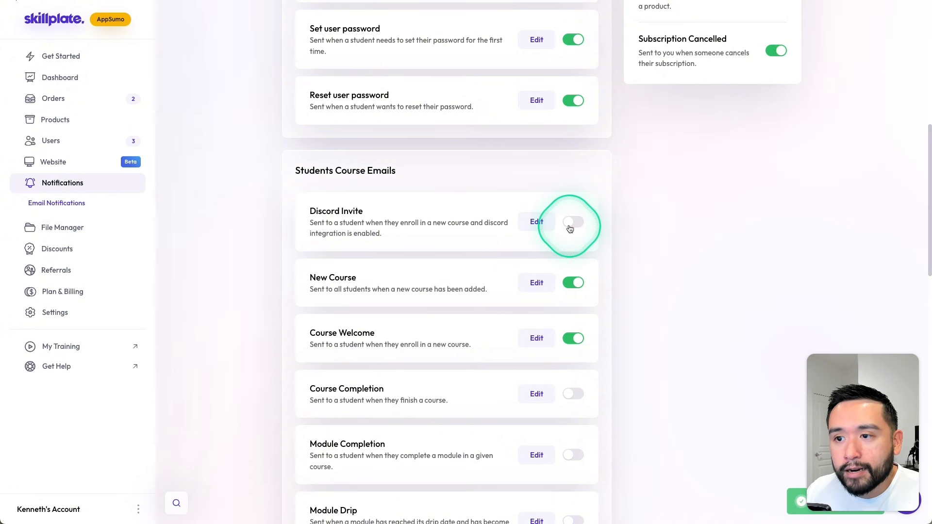
scroll(534, 339, up, 1)
- Italicize the congratulations sentence in the Course Welcome email body and examine the variables available for it
click(536, 346)
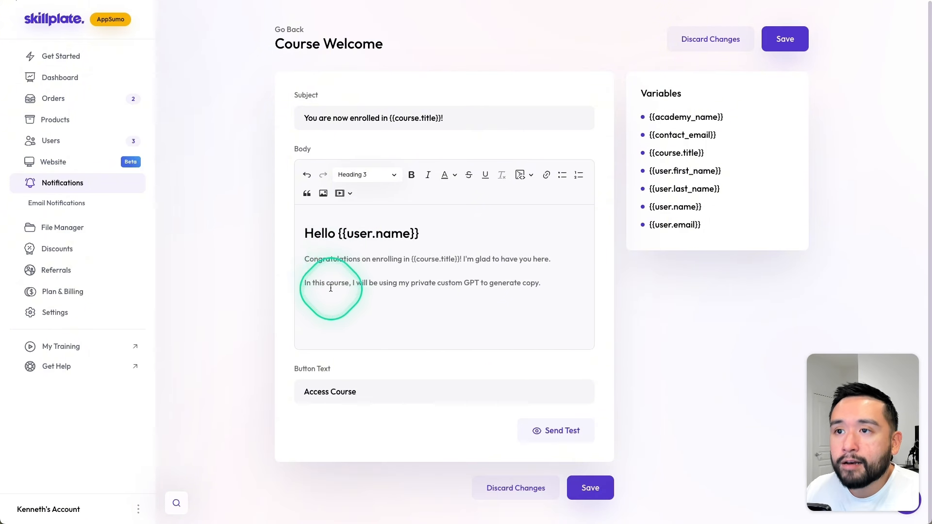
drag(304, 259, 557, 257)
click(428, 175)
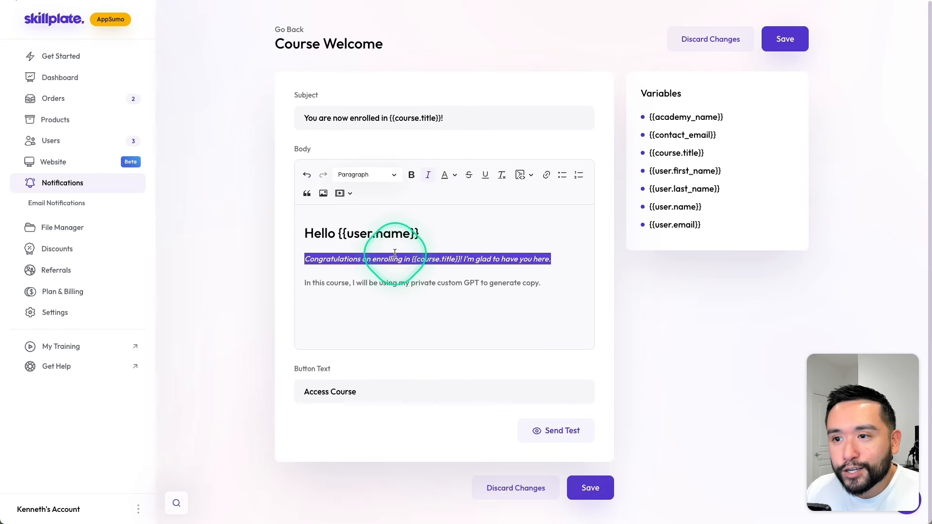
click(369, 283)
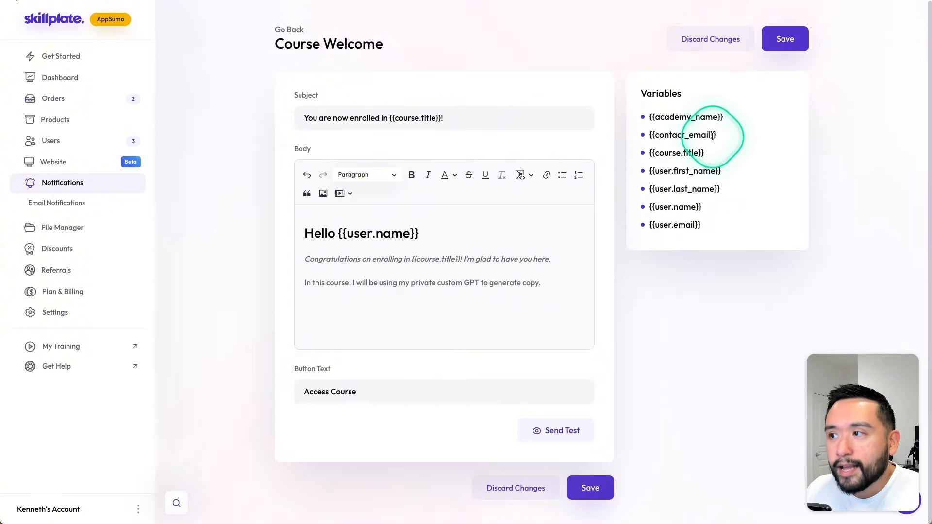
drag(652, 93, 727, 219)
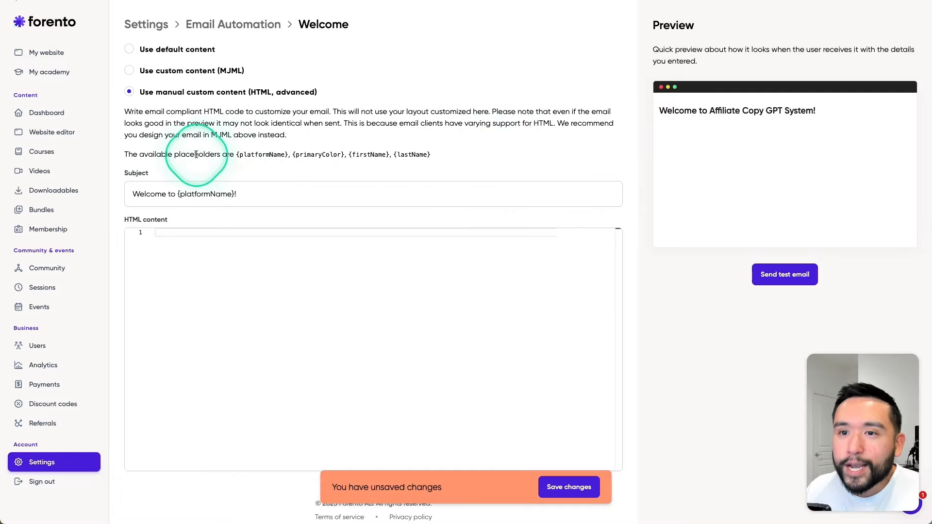
- Switch back to Forento, check the Welcome email's placeholders, and return it to the default content
drag(180, 154, 133, 152)
click(138, 70)
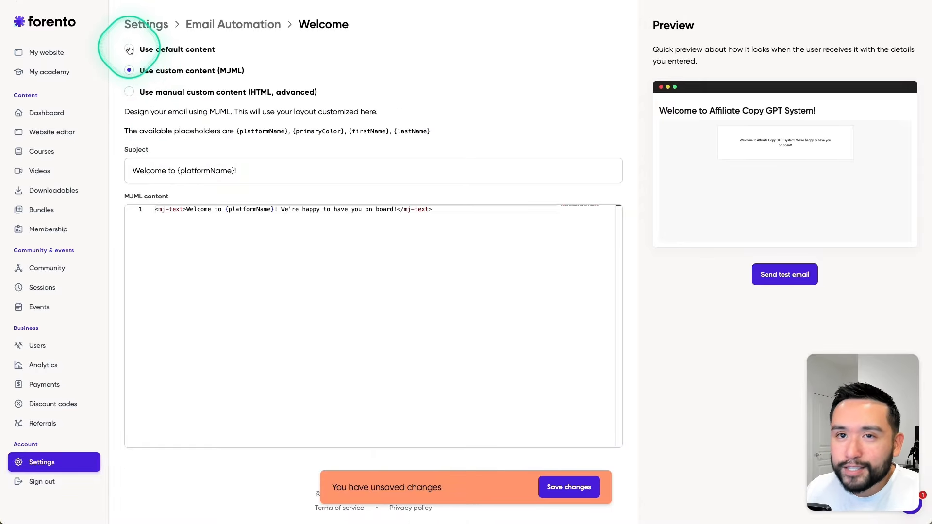
click(129, 49)
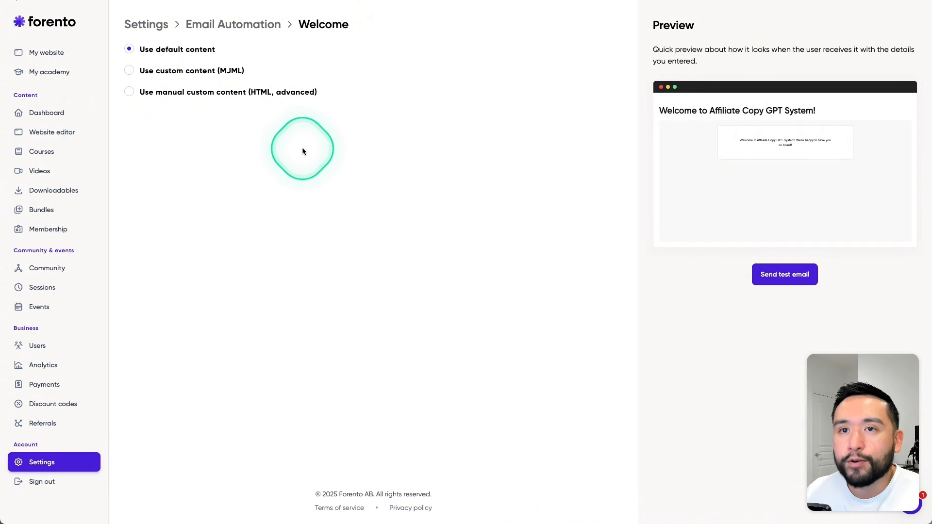
- Open the Customize Academy settings and set the primary brand color to #f4c1c1
click(151, 24)
click(235, 119)
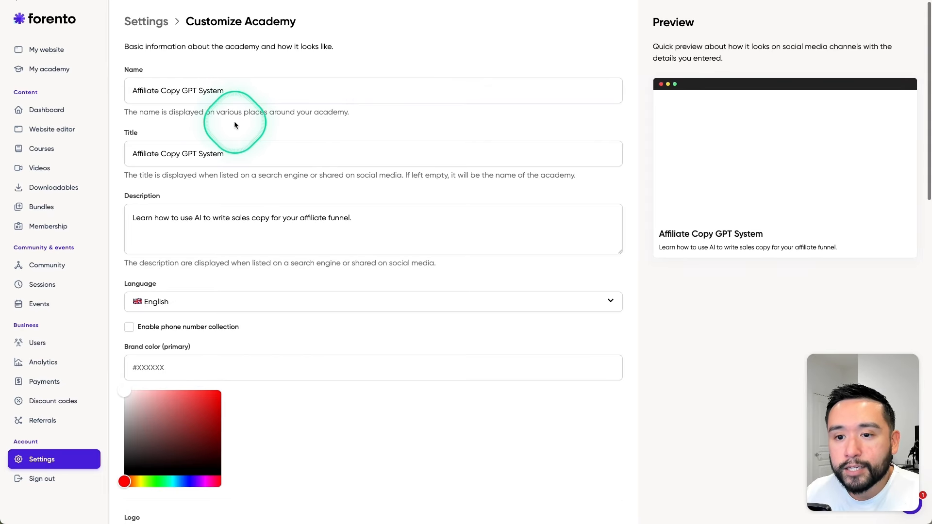
scroll(237, 125, down, 1)
drag(130, 333, 144, 333)
- Examine the academy's logo, favicon, thumbnail, theme, domain slug, currency and email sender settings
scroll(147, 332, down, 2)
scroll(150, 334, down, 3)
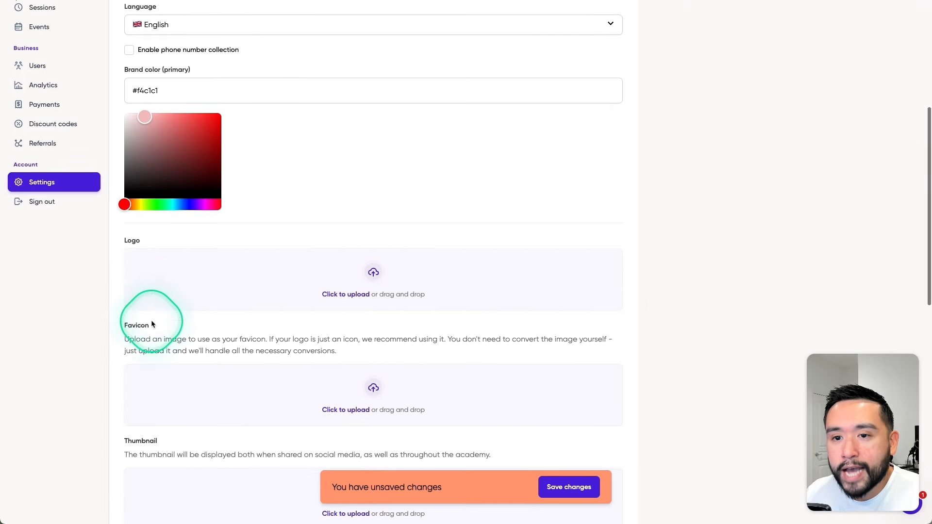
scroll(249, 281, down, 6)
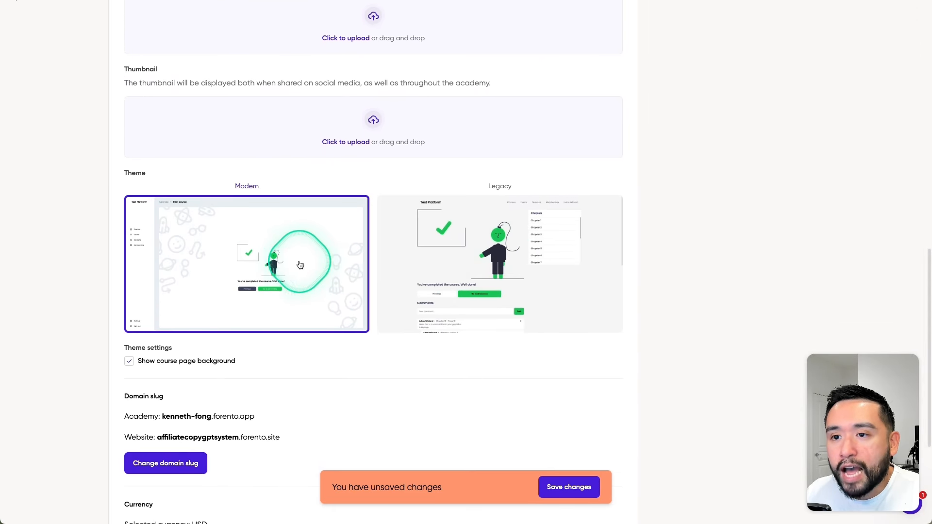
scroll(364, 261, down, 2)
scroll(363, 261, down, 1)
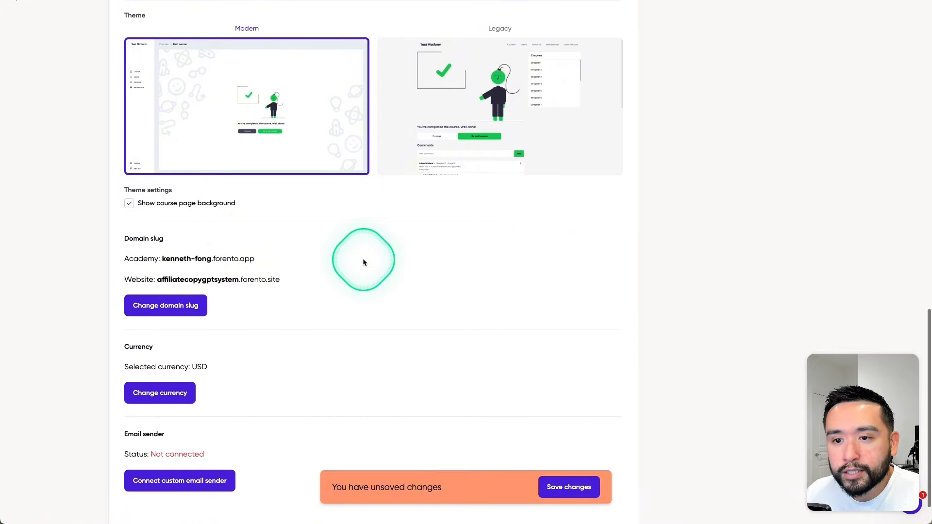
scroll(178, 284, down, 1)
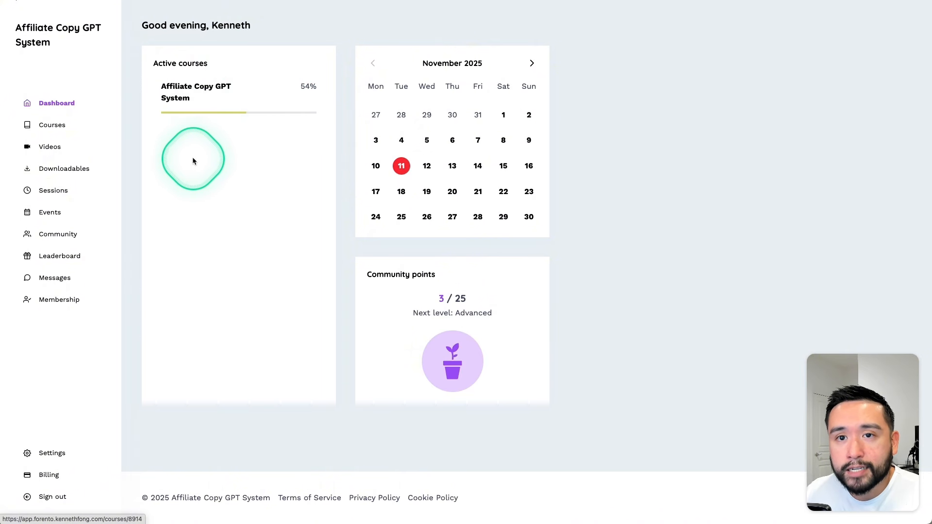
- Open the Affiliate Copy GPT System course in the student academy and try ticking and clearing its overview checklist items
click(57, 133)
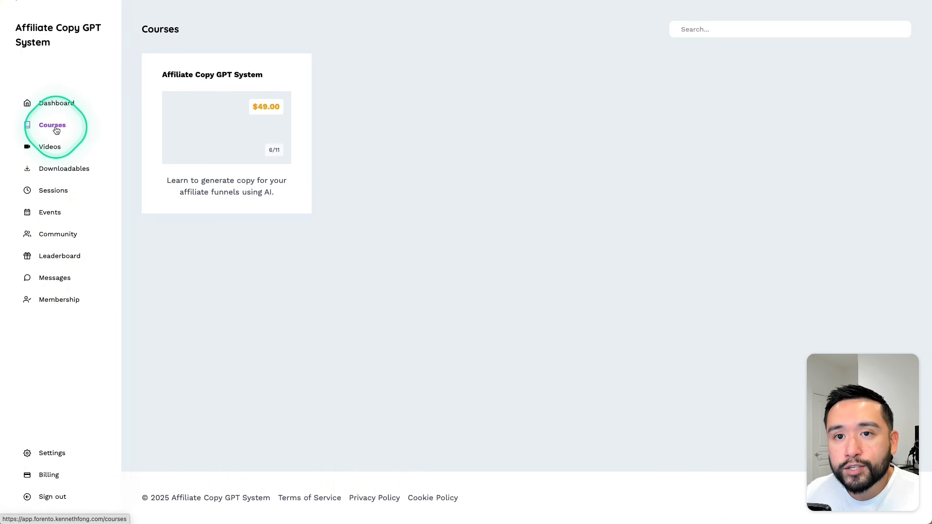
click(237, 136)
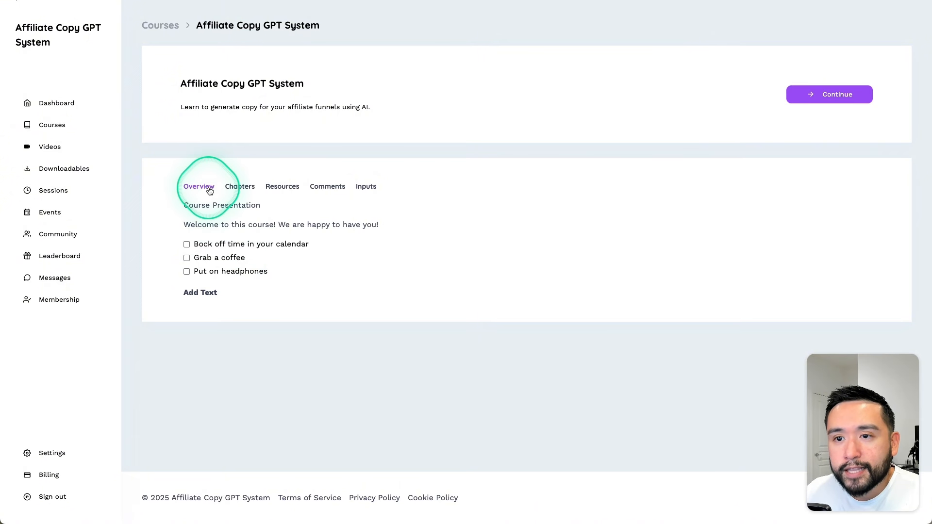
click(187, 244)
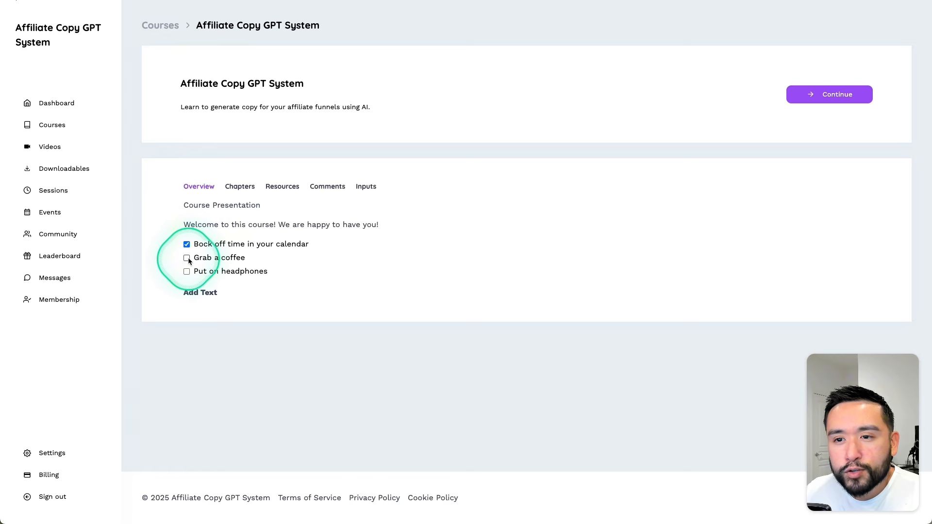
click(186, 257)
click(187, 272)
click(186, 257)
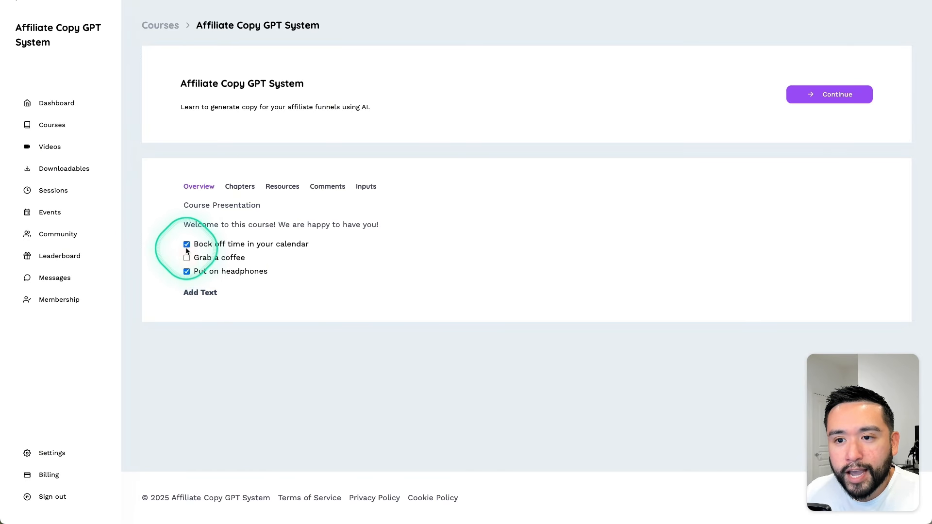
click(186, 245)
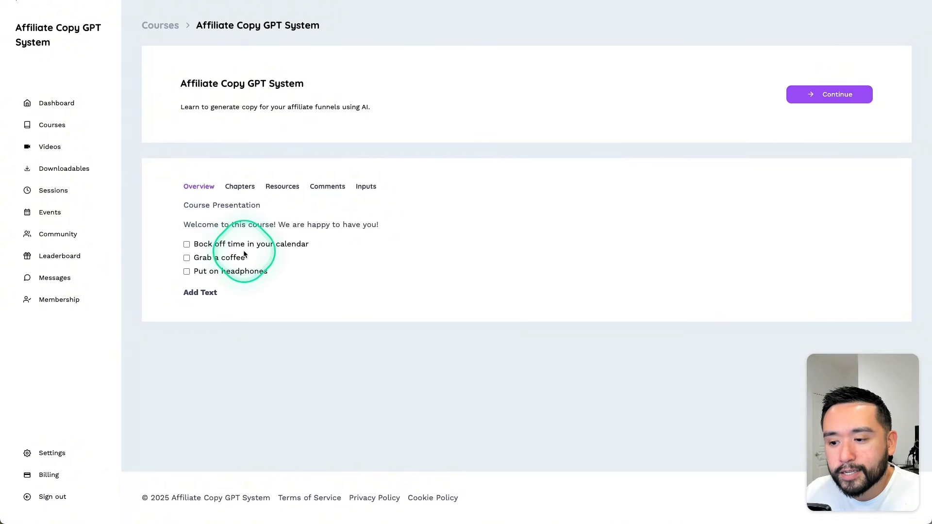
- Examine the course's chapters, resources, comments and submitted inputs as a student
click(240, 187)
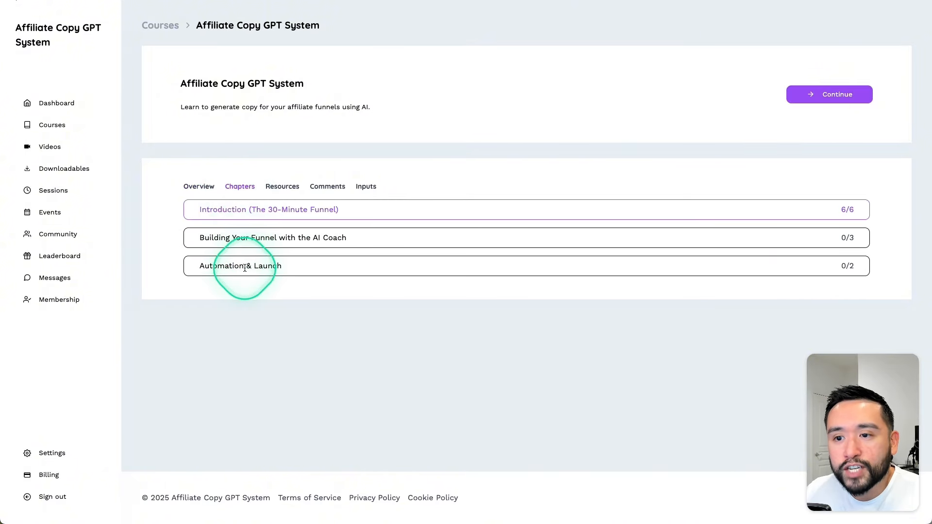
click(284, 188)
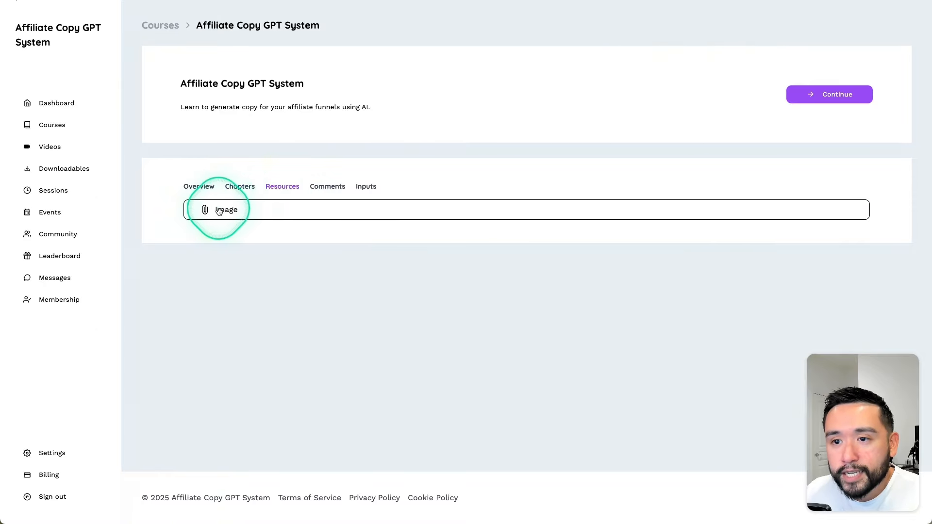
click(332, 184)
click(364, 189)
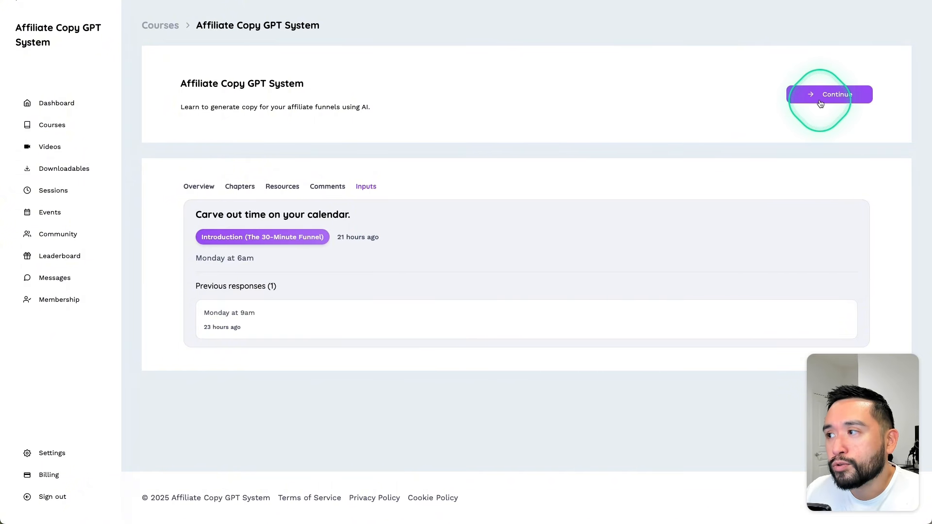
- Continue the course to its current lesson and examine the lesson content and chapter list
click(819, 101)
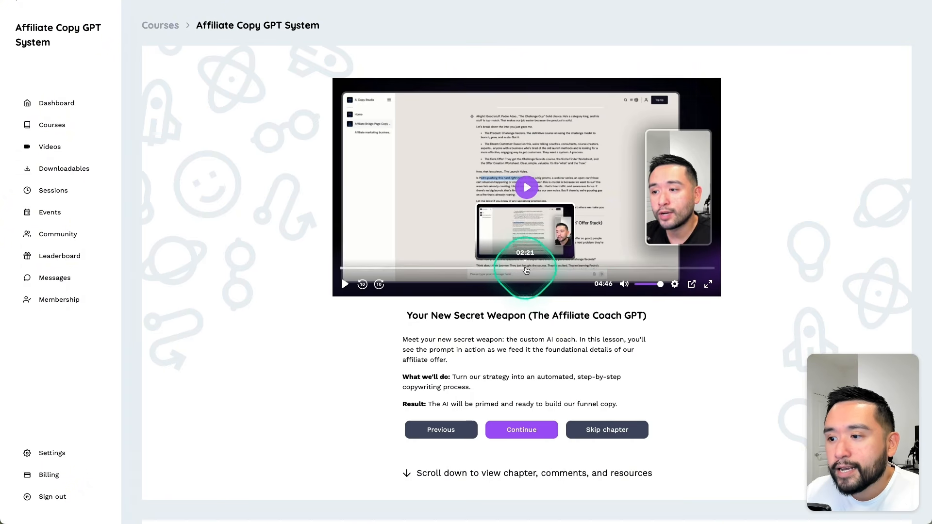
scroll(497, 342, down, 2)
scroll(497, 343, down, 5)
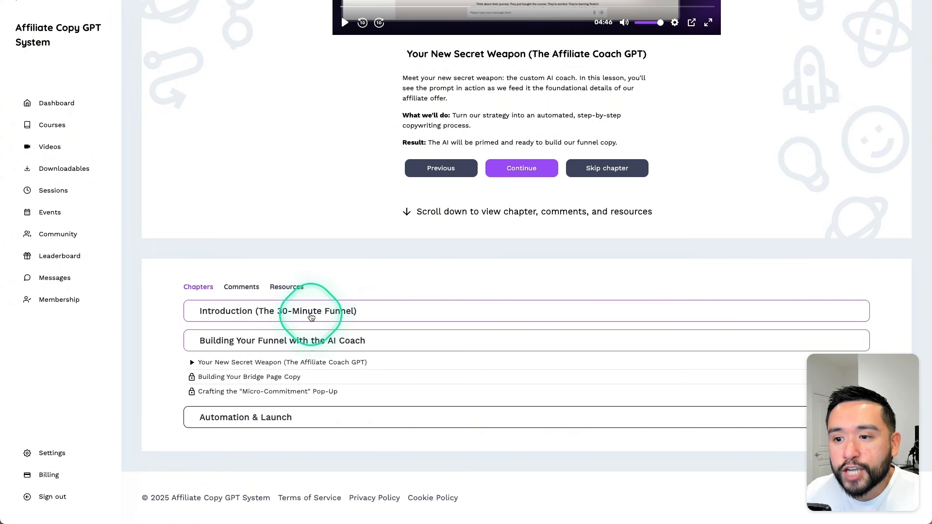
- Open the lesson "The Core Philosophy: Get Paid to Build Your List" from the Introduction chapter and examine its video and description
click(311, 313)
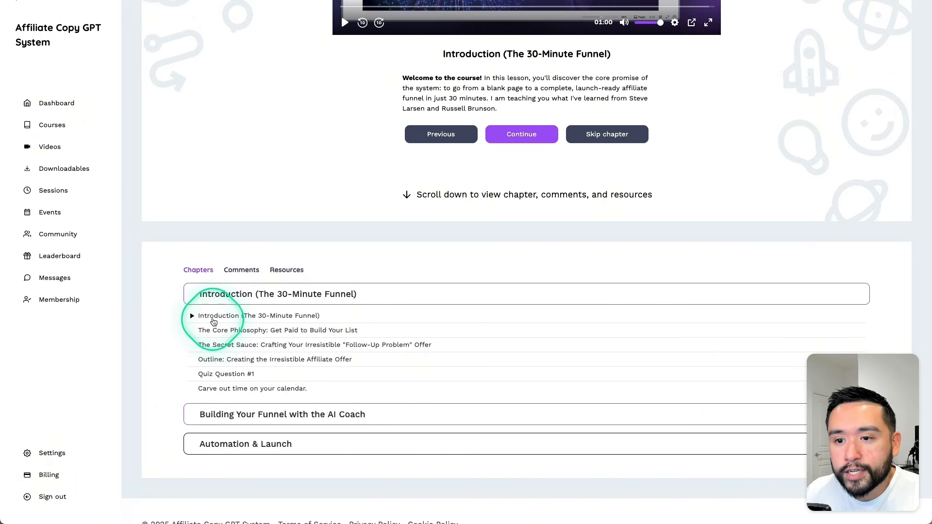
click(216, 332)
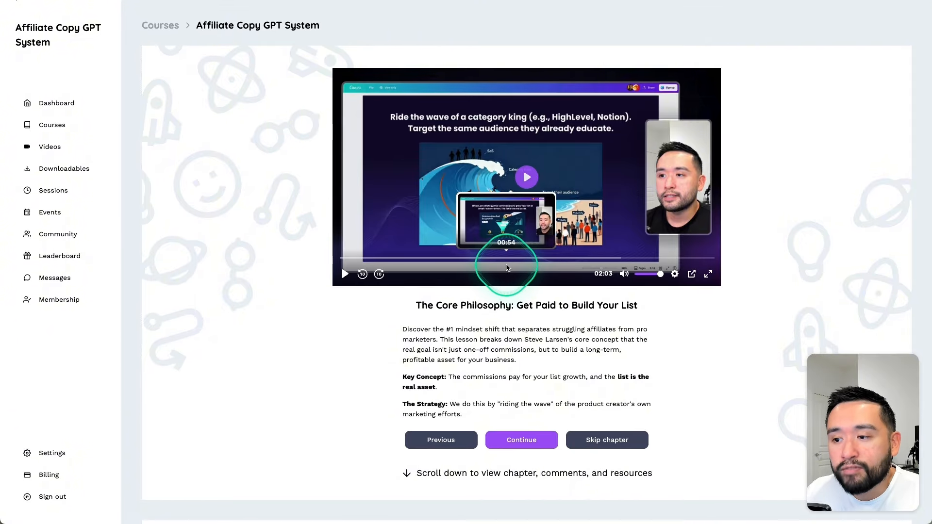
scroll(516, 256, down, 2)
drag(420, 237, 617, 241)
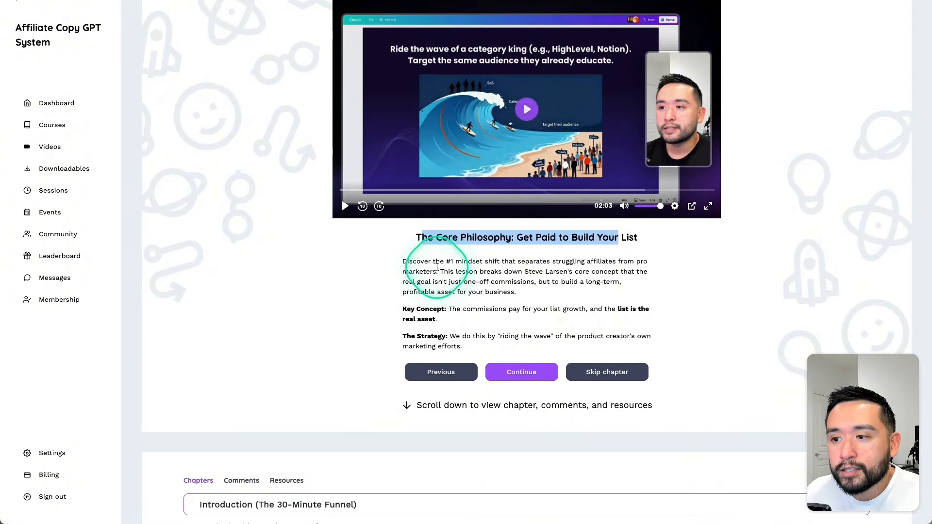
drag(438, 271, 531, 323)
scroll(531, 323, down, 2)
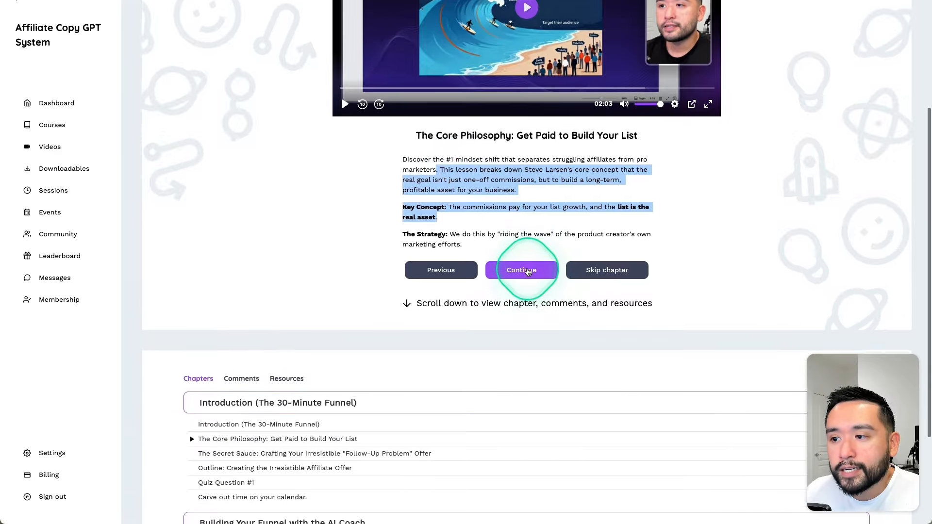
- Continue to the Secret Sauce lesson, and examine the outline lesson on creating the irresistible affiliate offer
click(529, 271)
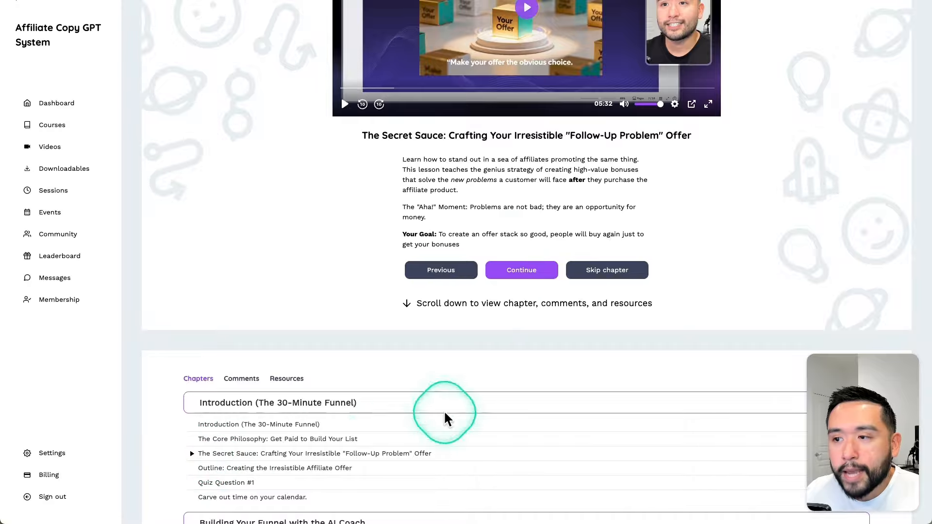
scroll(487, 285, down, 2)
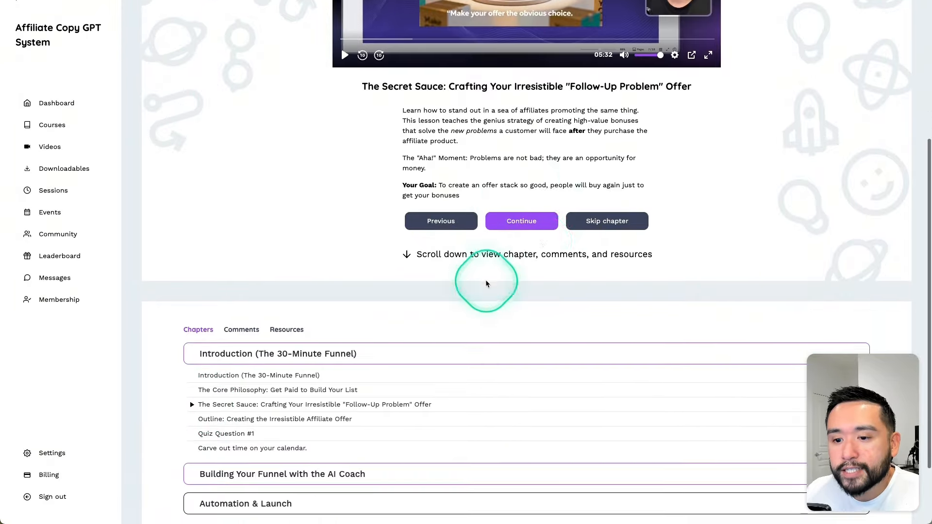
click(209, 403)
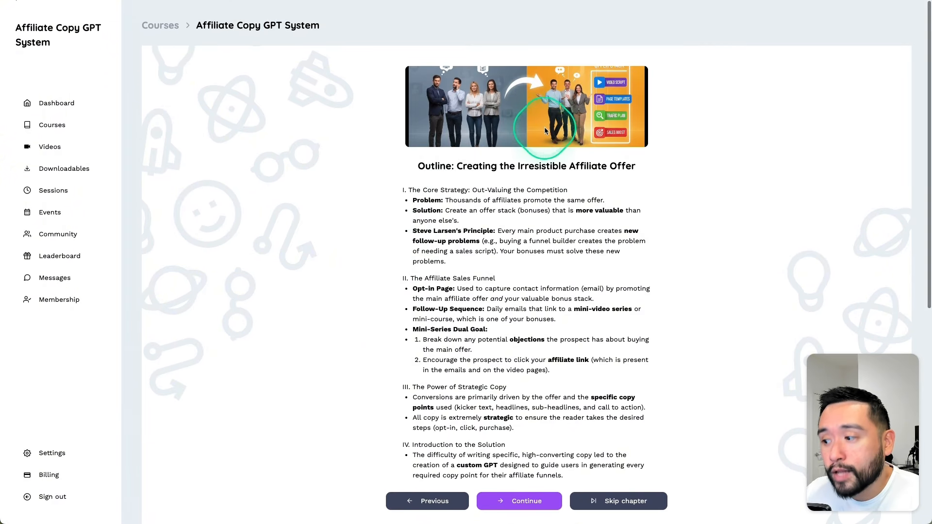
drag(423, 166, 638, 467)
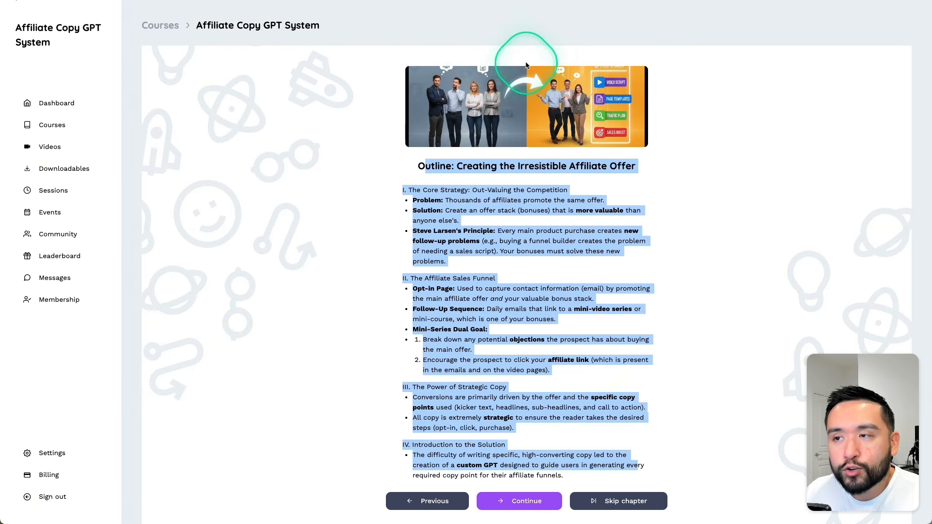
scroll(556, 132, down, 3)
scroll(556, 133, down, 5)
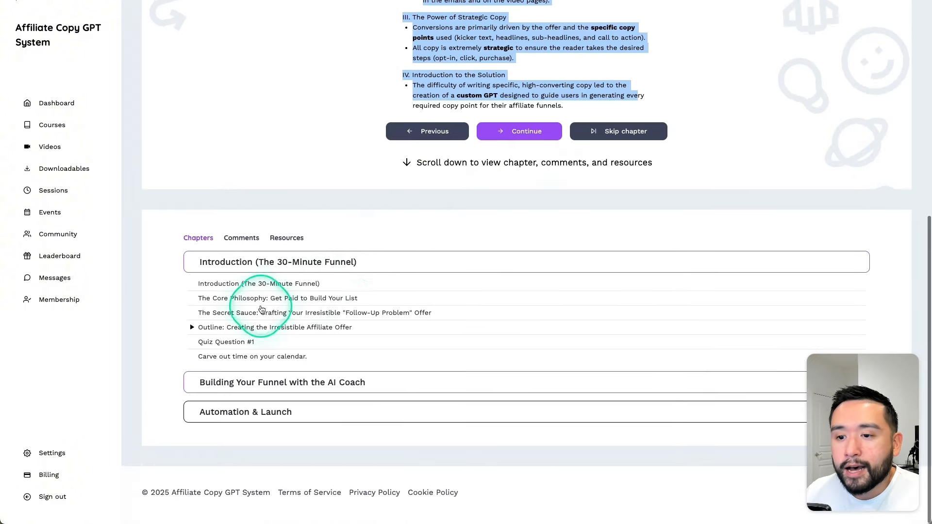
- Open Quiz Question #1, view its attached image, and submit the answer about addressing the buyer's new follow-up problems
click(209, 347)
scroll(379, 179, up, 4)
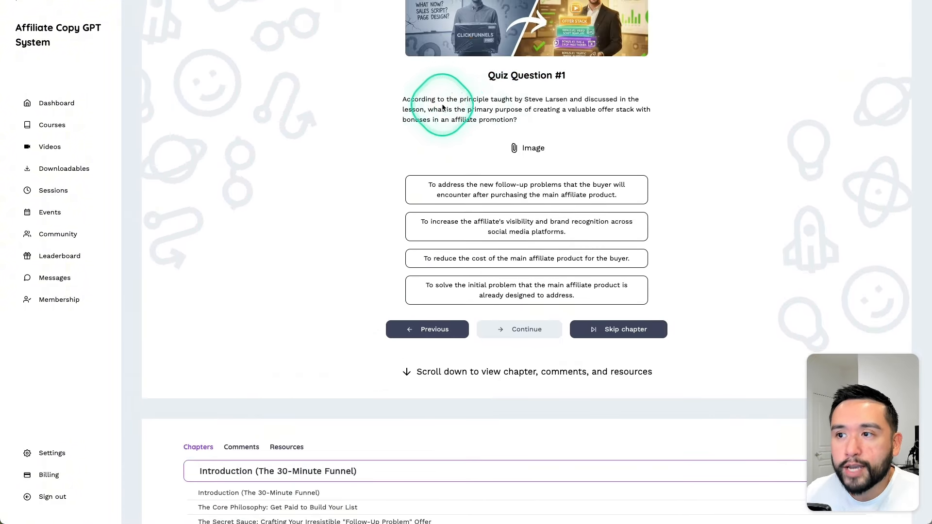
drag(403, 99, 517, 121)
click(514, 119)
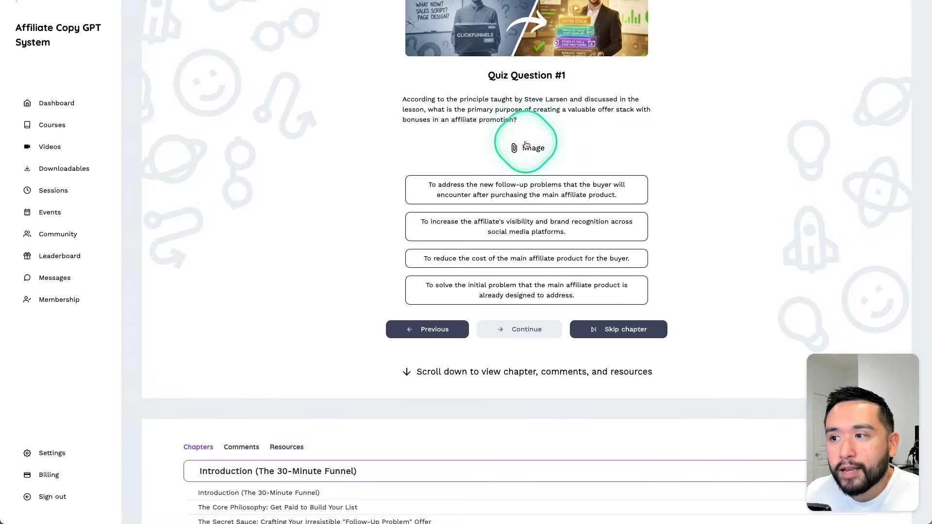
click(529, 148)
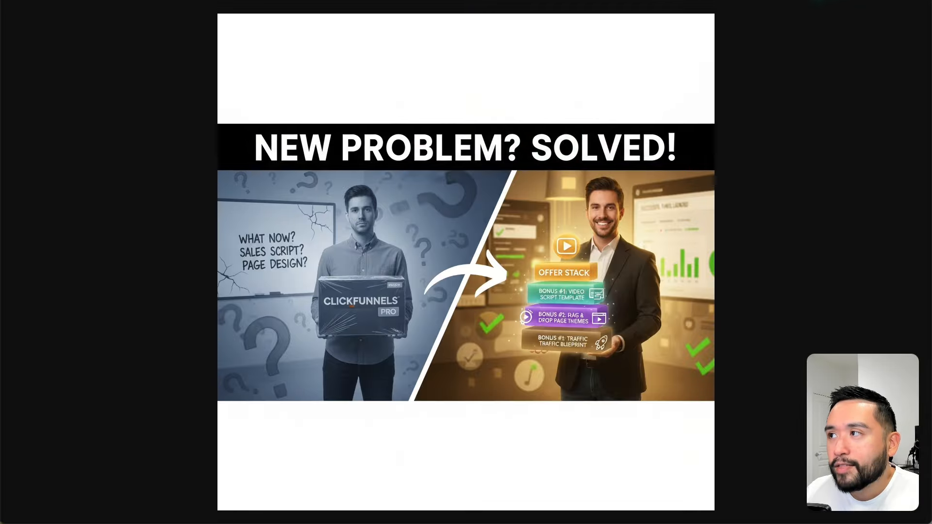
click(790, 4)
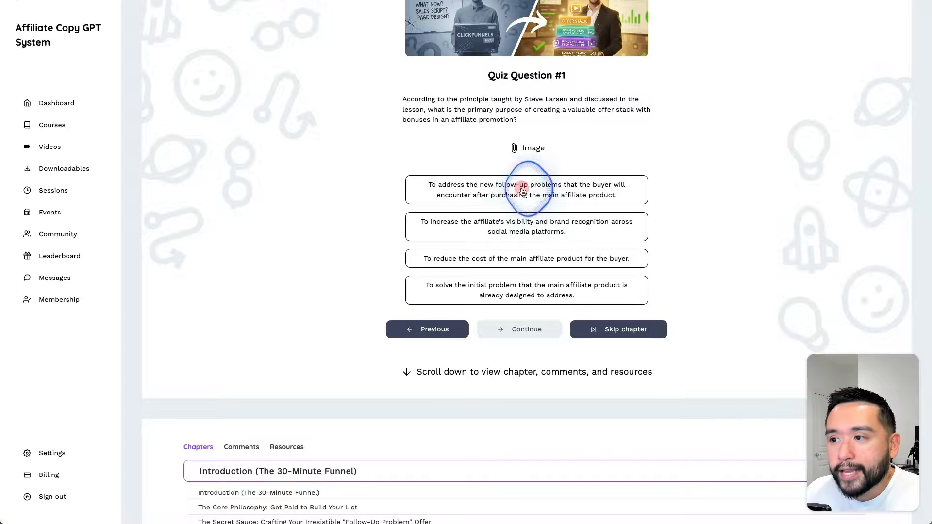
click(523, 191)
click(536, 331)
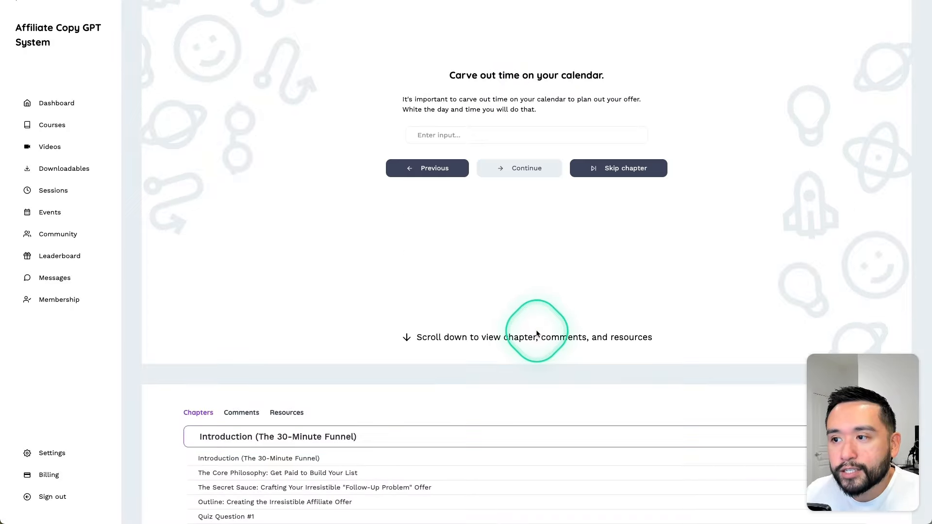
- Submit "Monday at 6am" as the response to the "Carve out time on your calendar." lesson
scroll(532, 175, down, 2)
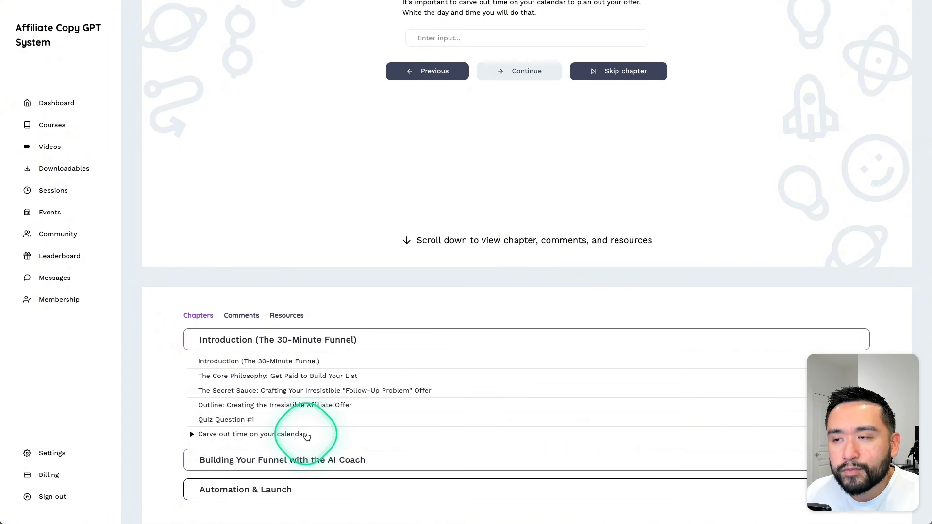
scroll(372, 386, up, 3)
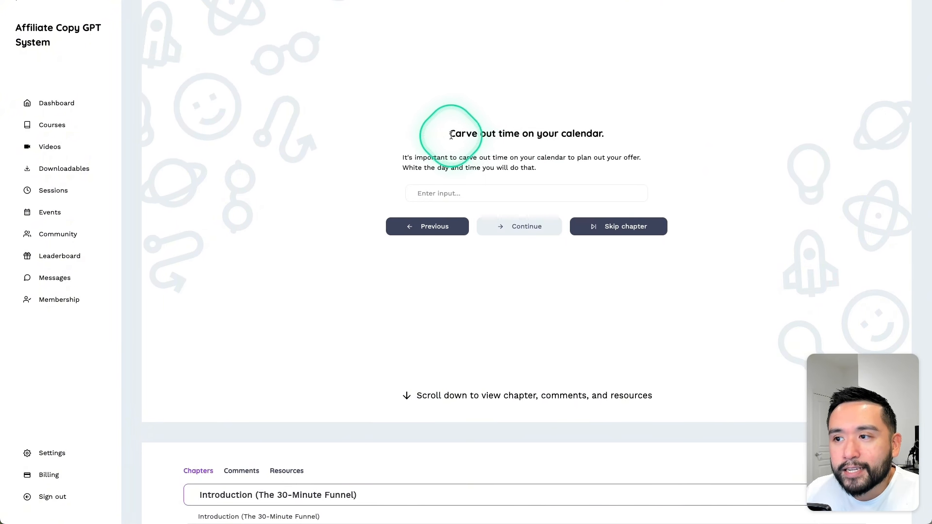
drag(451, 134, 627, 158)
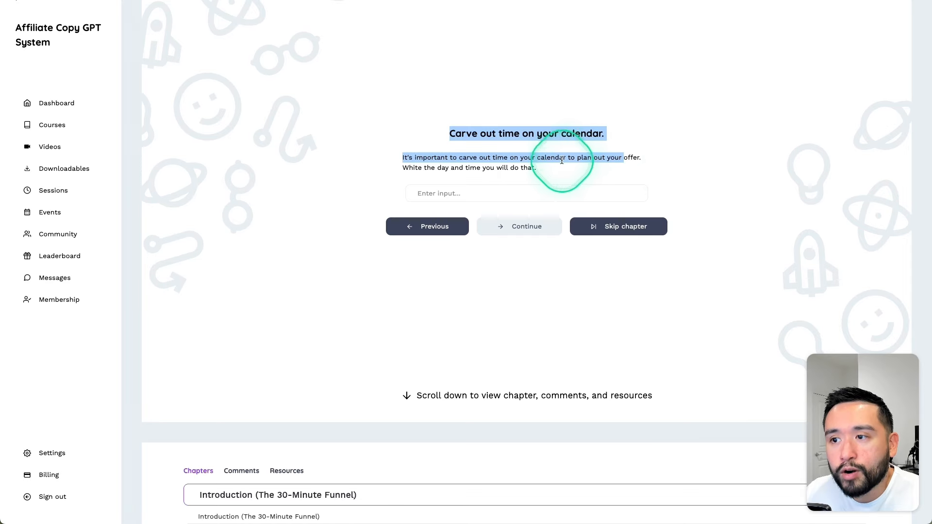
click(437, 193)
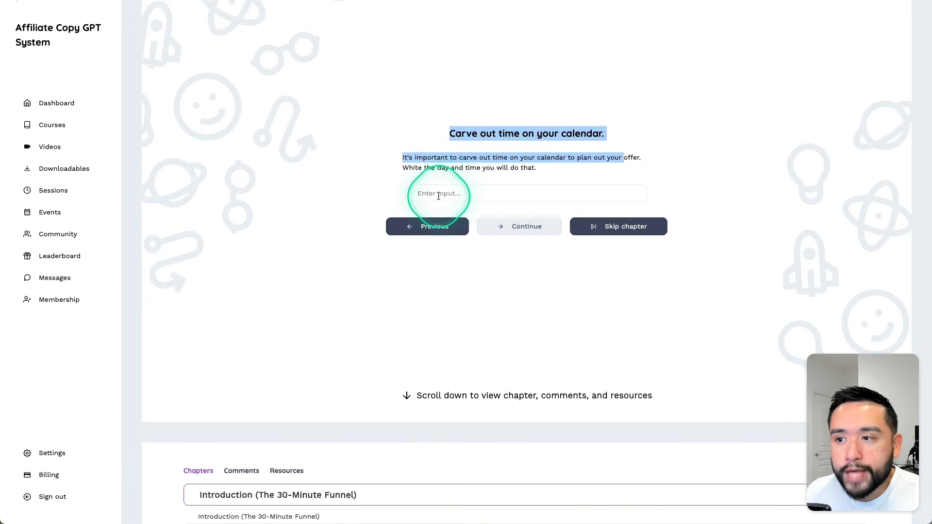
text(Monday at 6am)
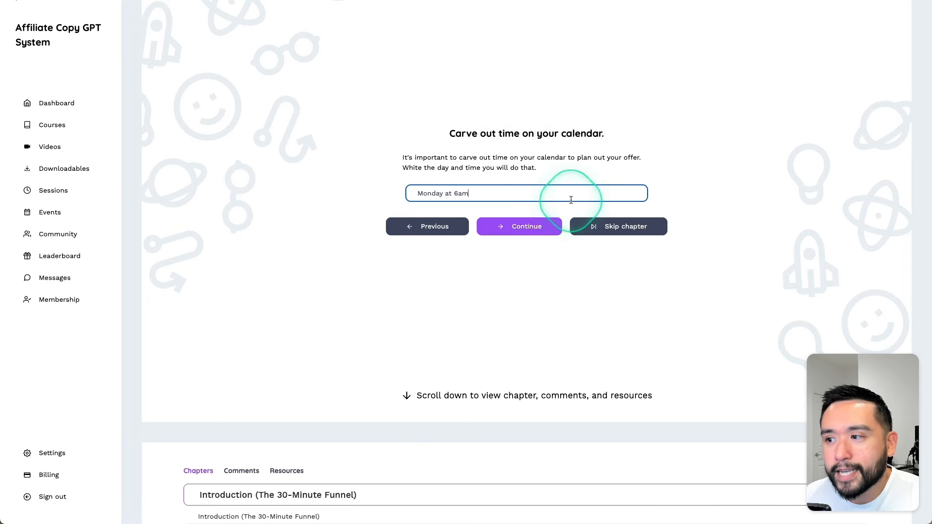
click(527, 226)
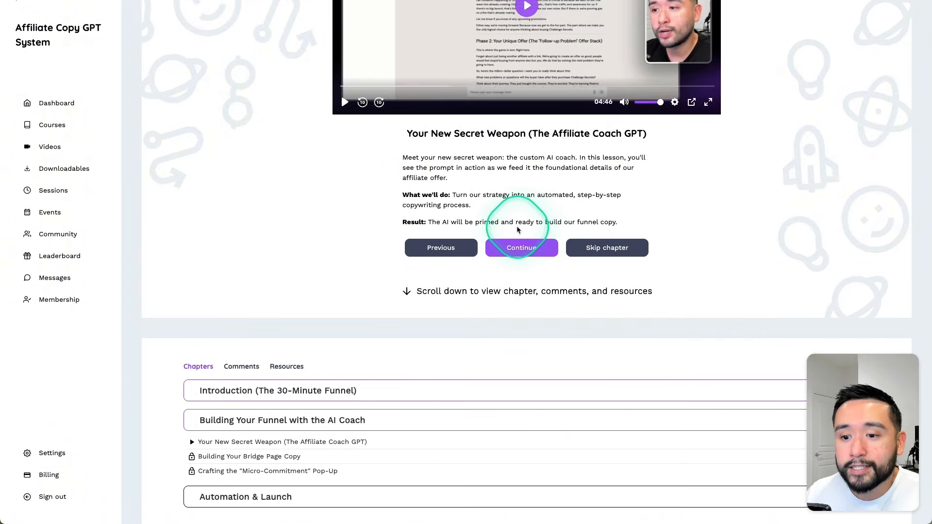
- Open the "Introduction (The 30-Minute Funnel)" video in the academy's video library and examine its description and presentation text
scroll(388, 296, down, 1)
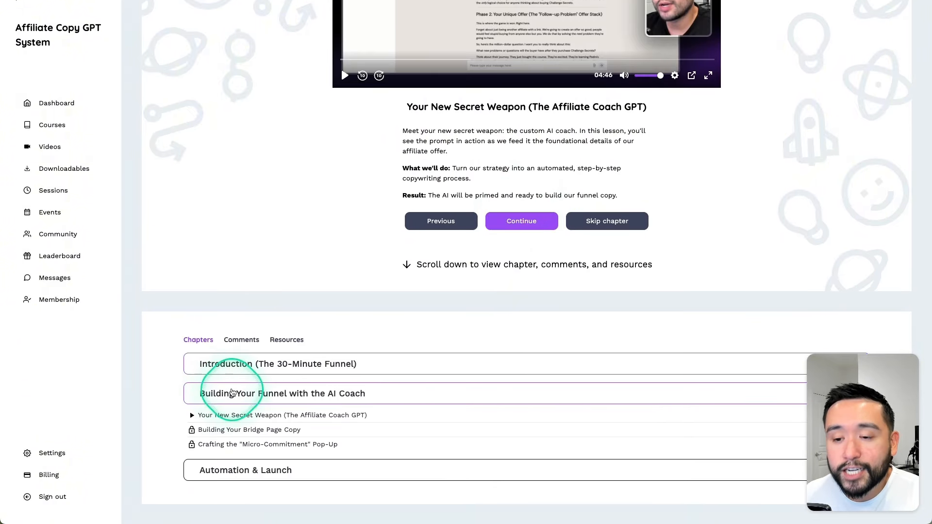
scroll(287, 391, up, 2)
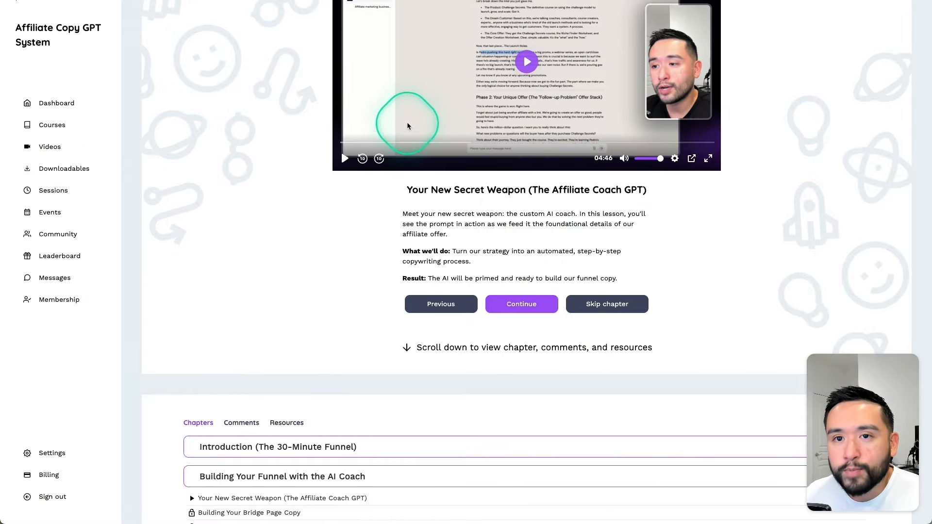
scroll(549, 168, up, 2)
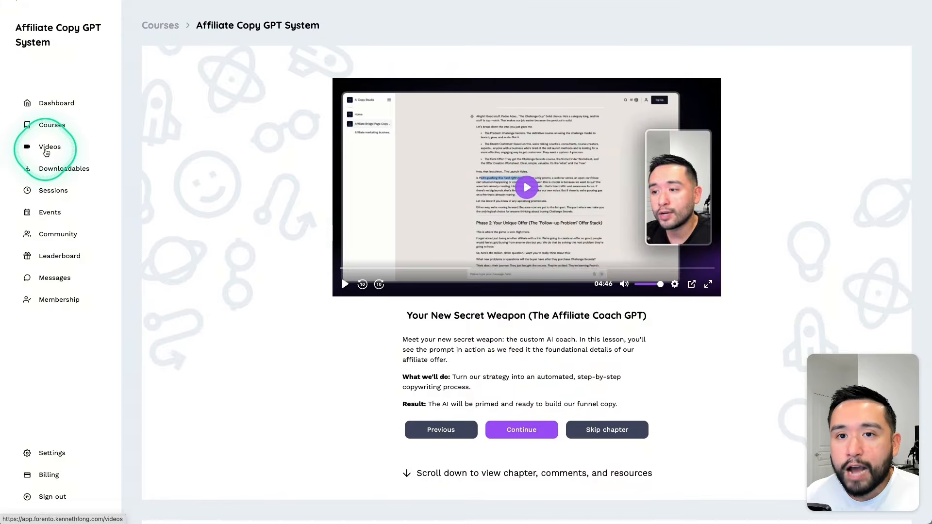
click(48, 152)
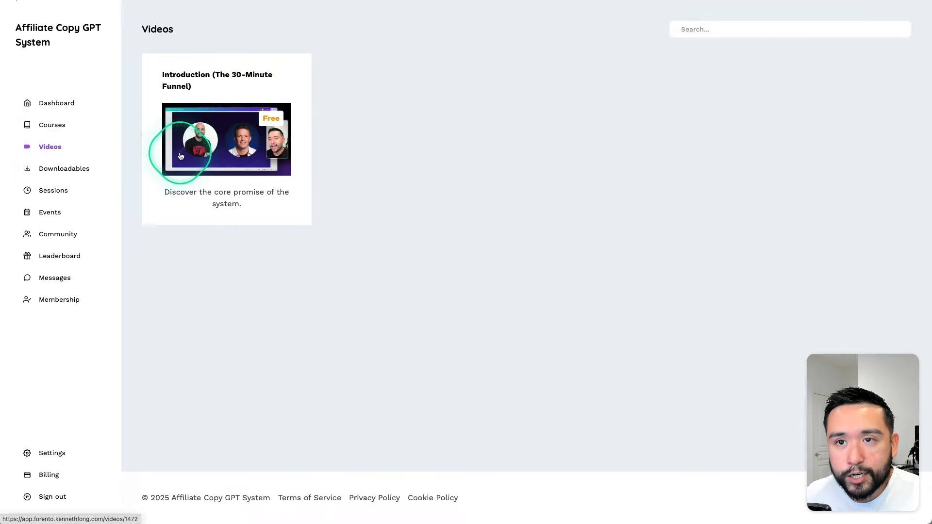
click(221, 137)
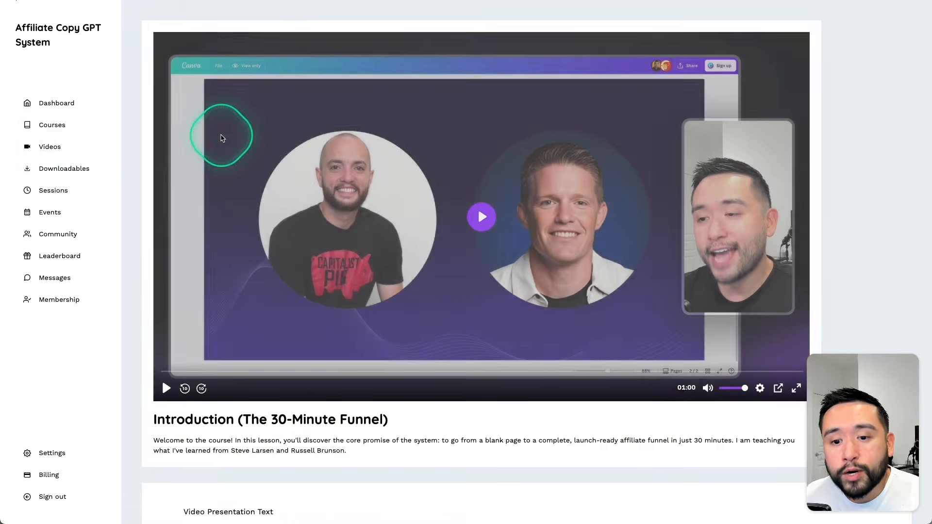
scroll(357, 291, down, 2)
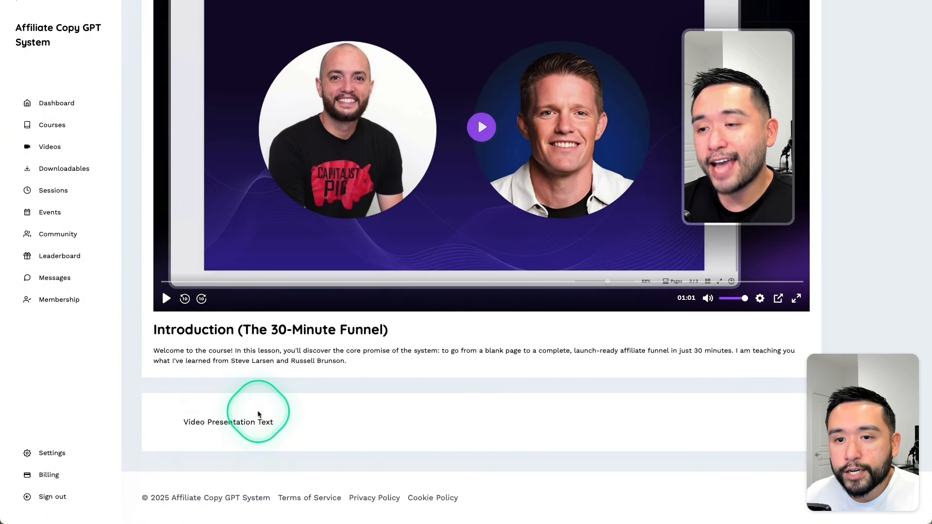
drag(181, 424, 294, 426)
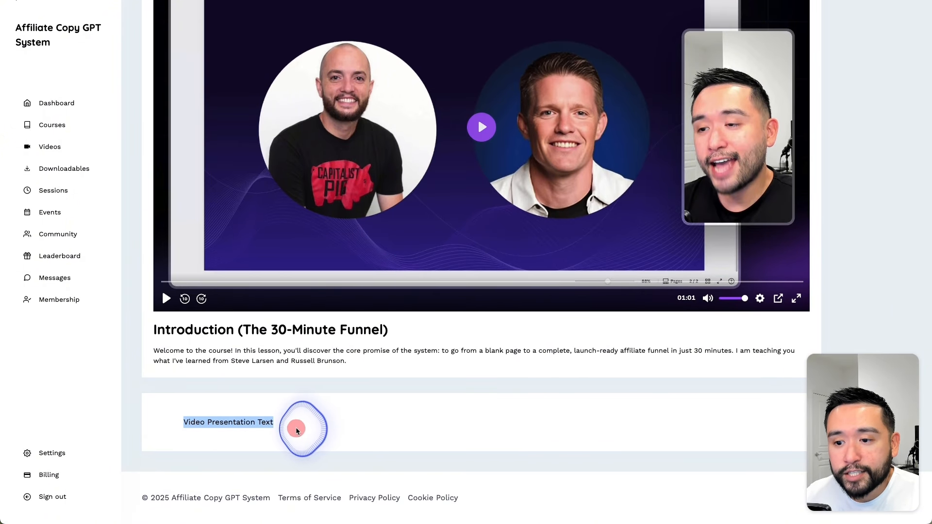
click(297, 435)
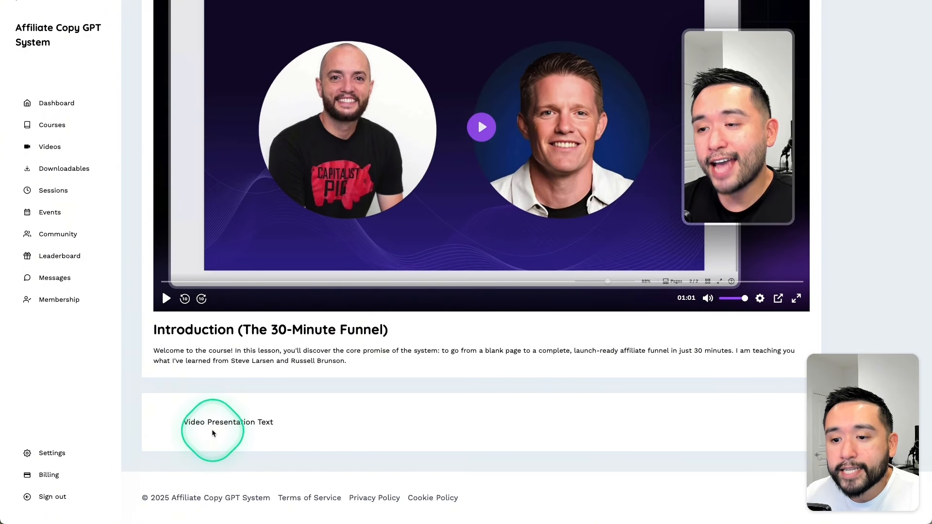
drag(182, 427, 308, 430)
- Look over the academy's downloadables and redeem the 1:1 Coaching Session
click(82, 168)
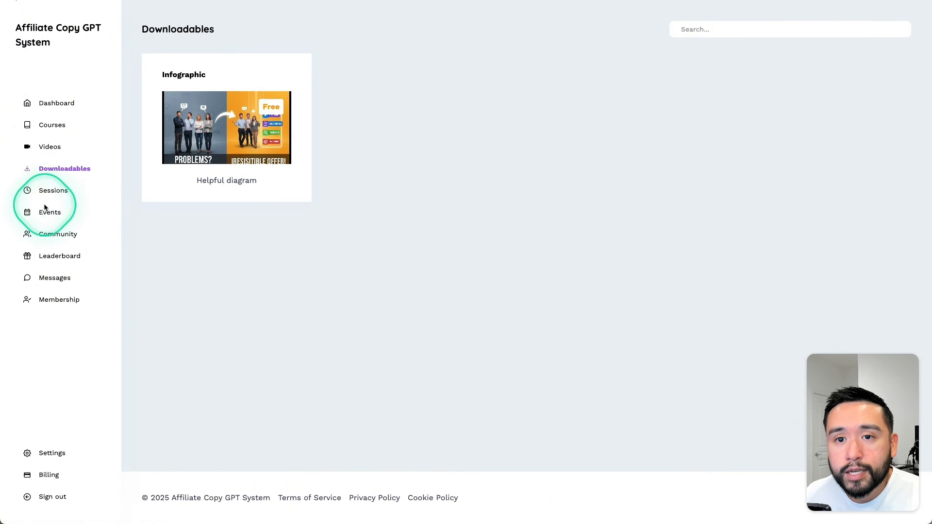
click(47, 193)
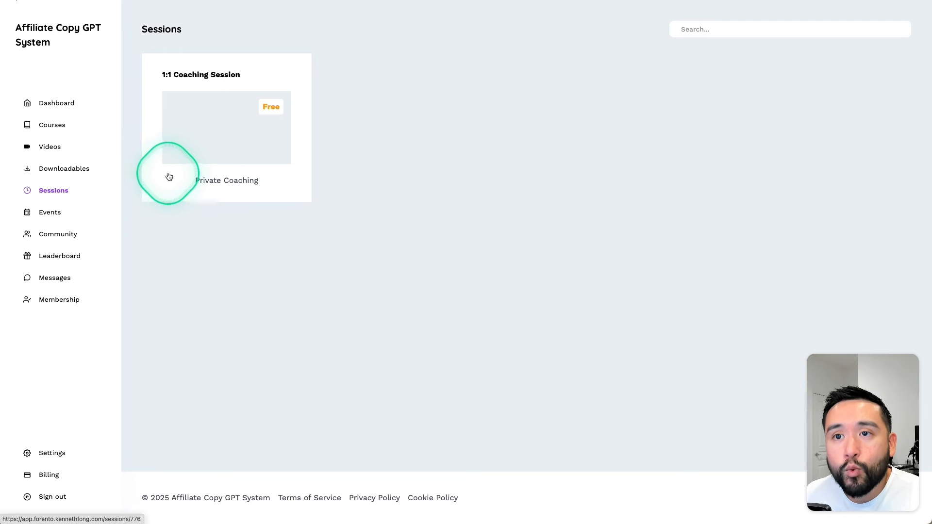
click(204, 125)
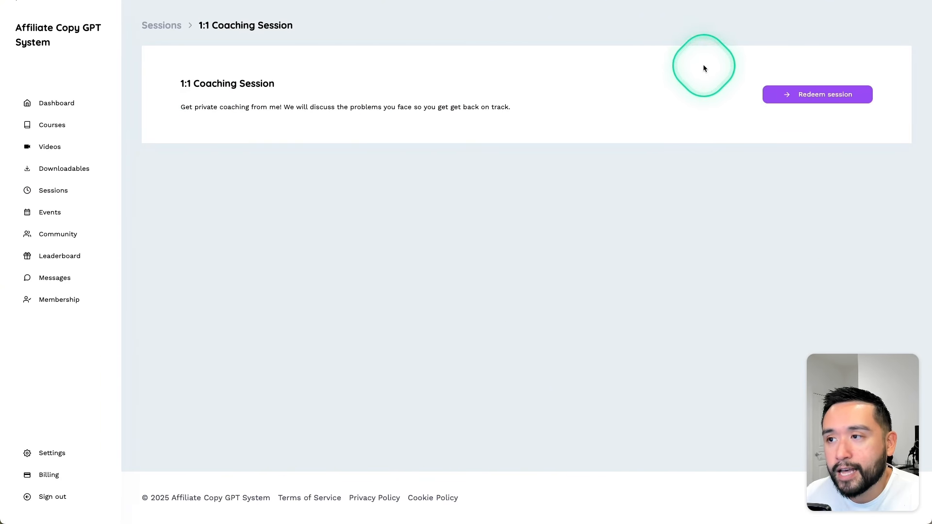
click(802, 94)
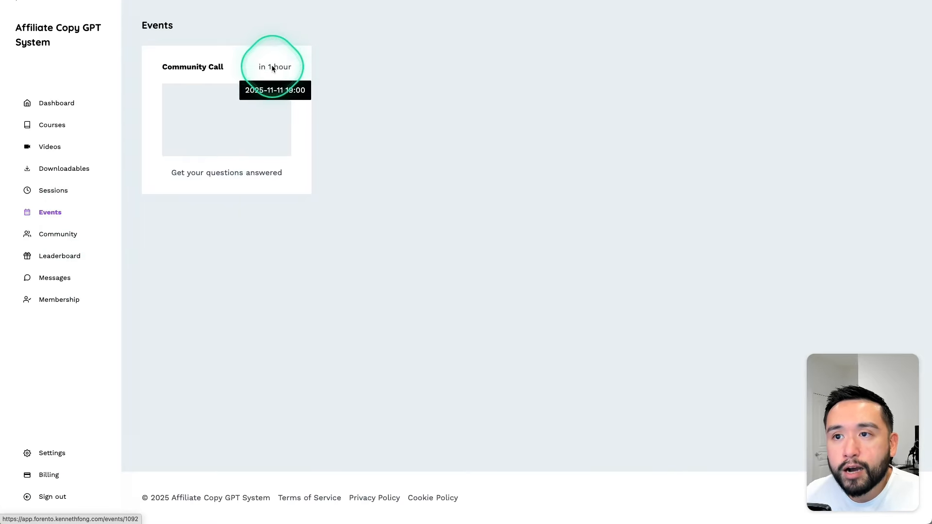
- Open the academy's community feed and like the "How are you feeling?" post
click(68, 240)
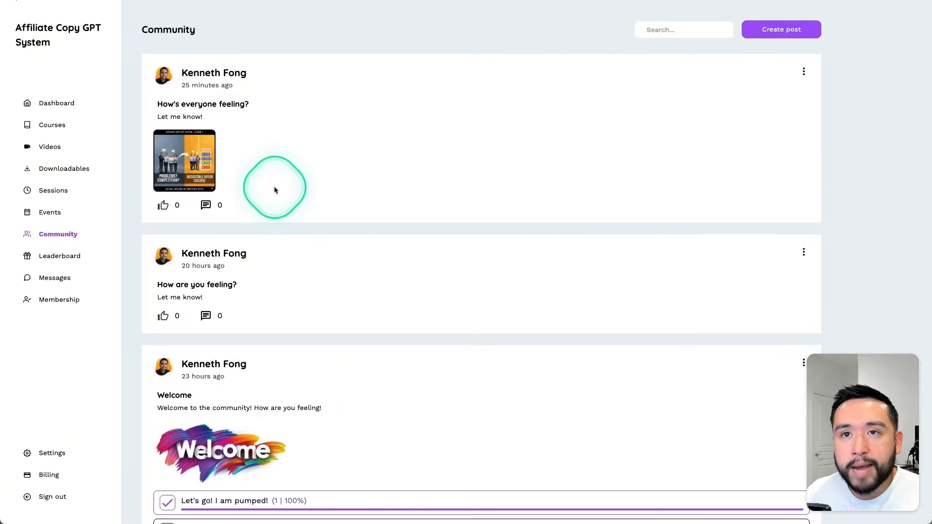
scroll(218, 142, down, 3)
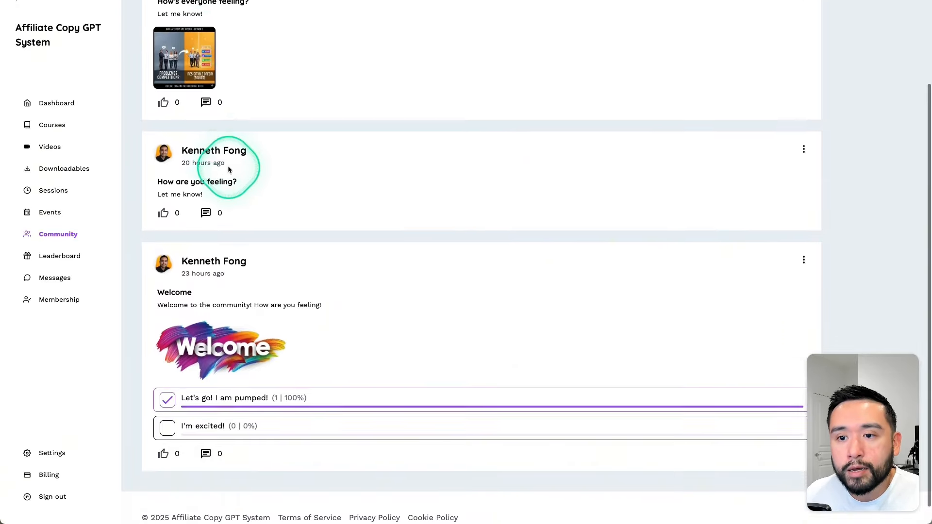
click(164, 193)
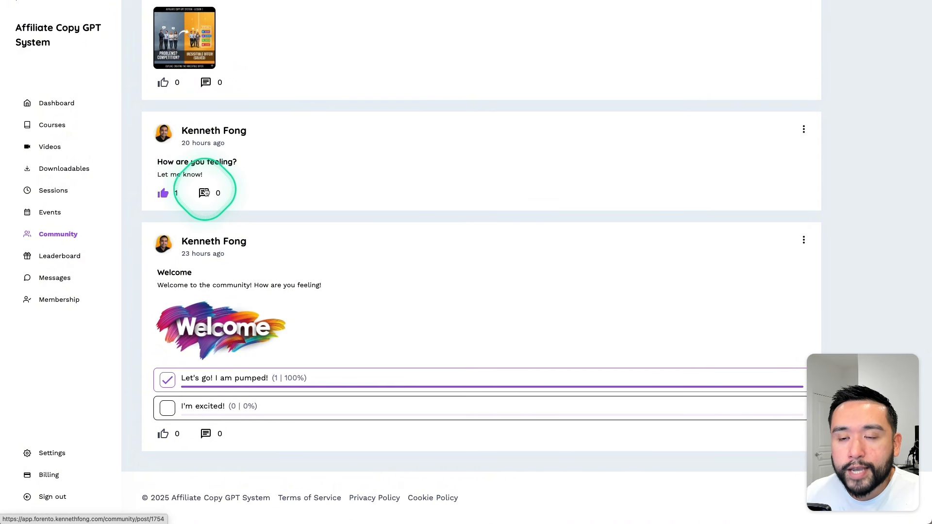
- Like the "How's everyone feeling?" post and look over the community feed down to the Welcome poll
click(164, 82)
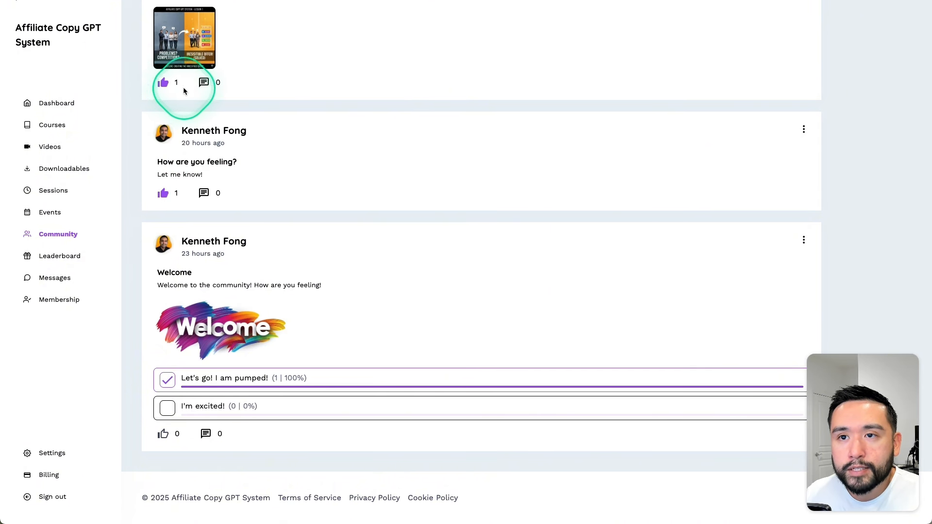
scroll(238, 115, up, 3)
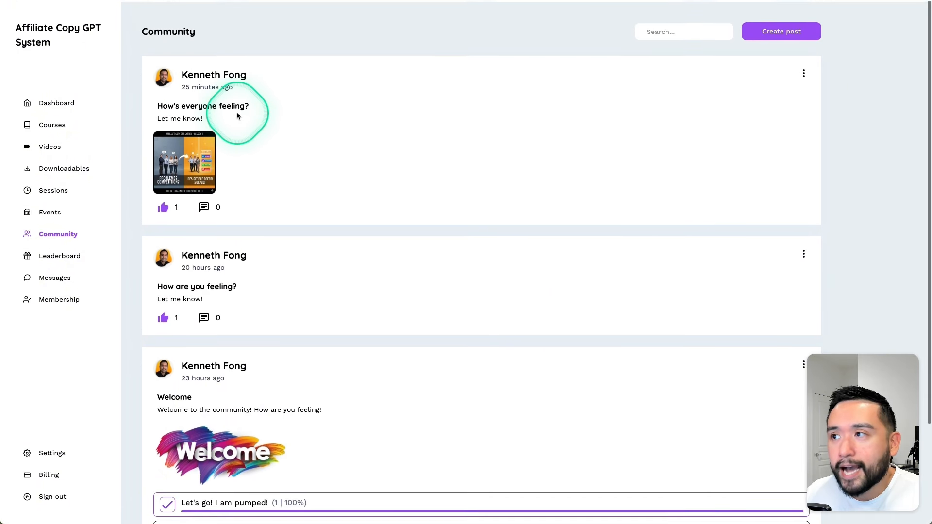
scroll(647, 144, down, 3)
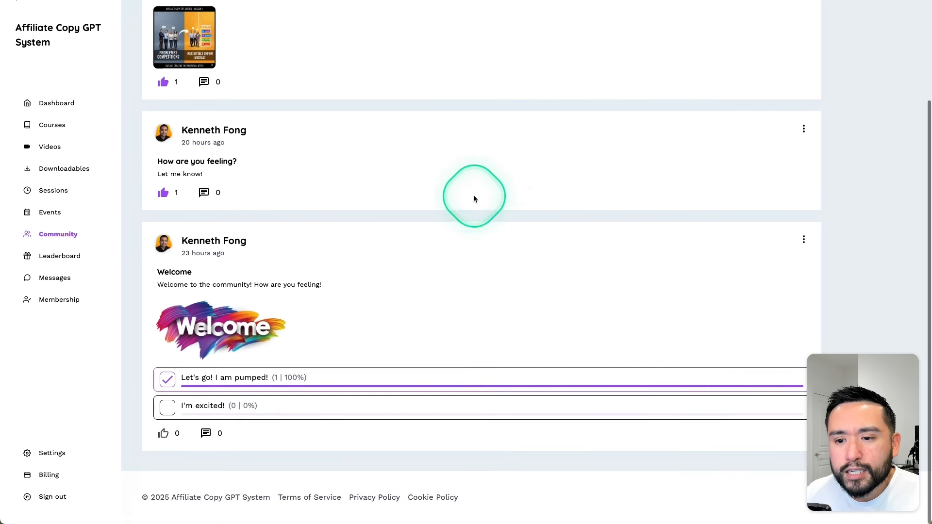
- Look through the academy's leaderboard, messages, Basic Tier membership, account settings and billing pages
click(80, 259)
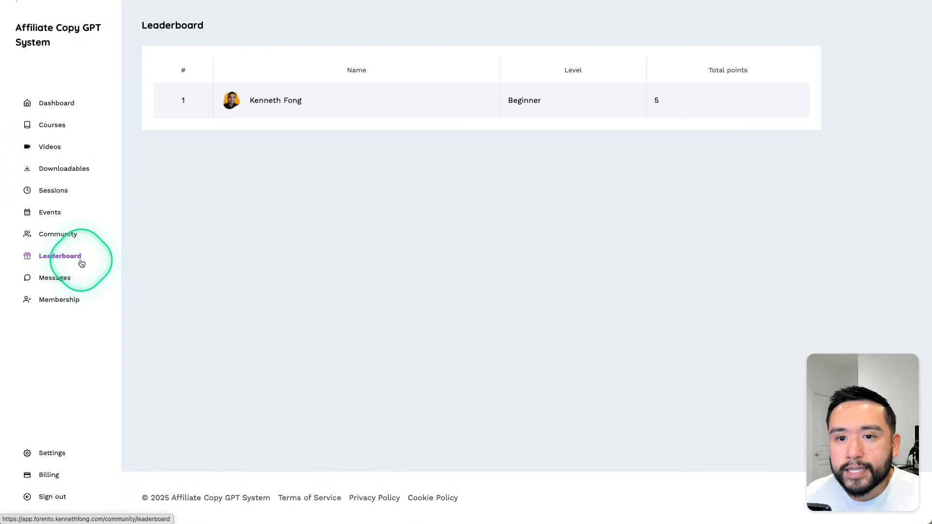
click(57, 278)
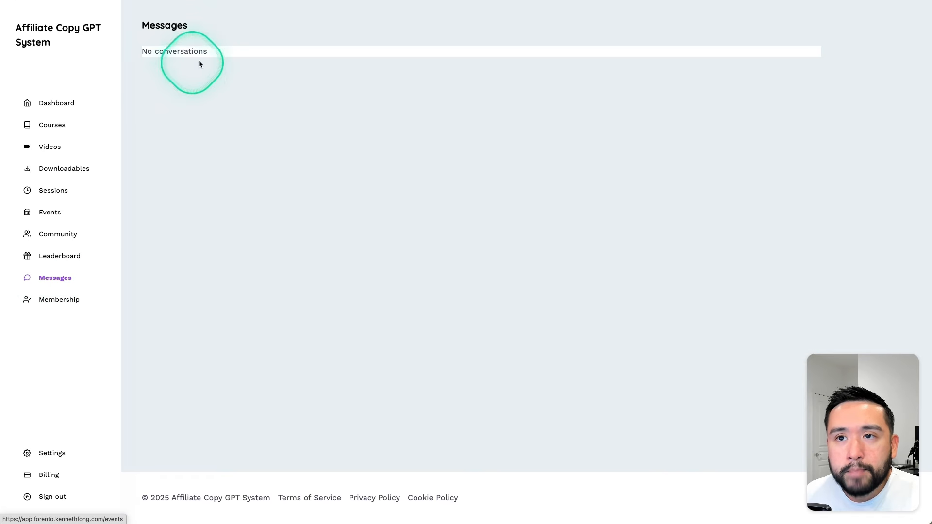
click(59, 300)
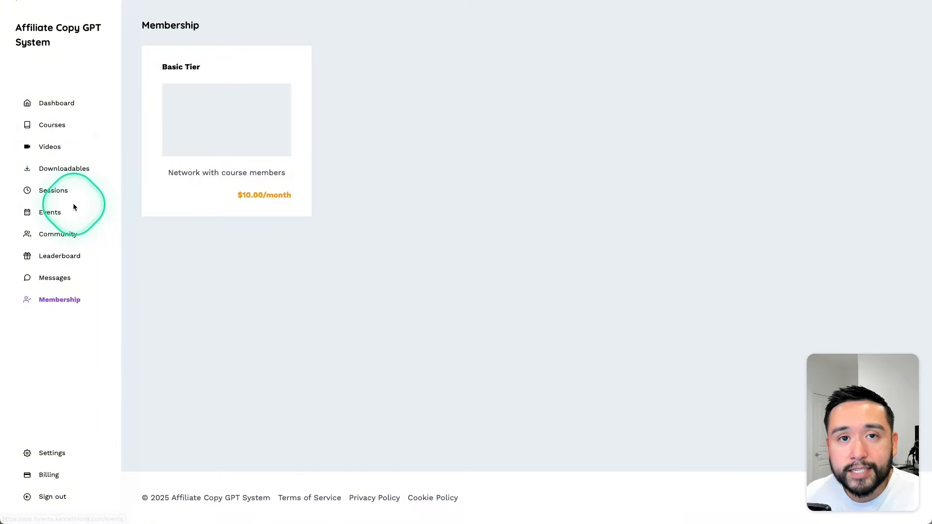
click(212, 152)
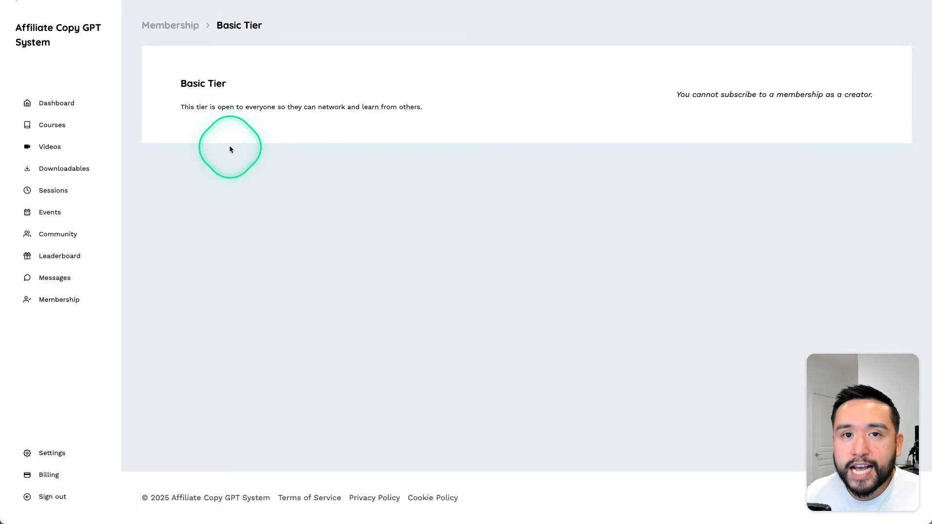
click(53, 455)
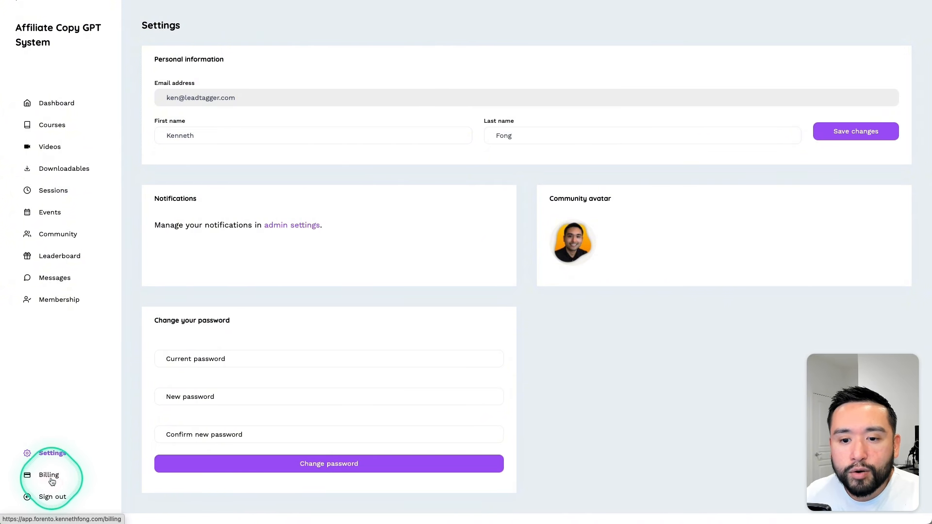
click(51, 479)
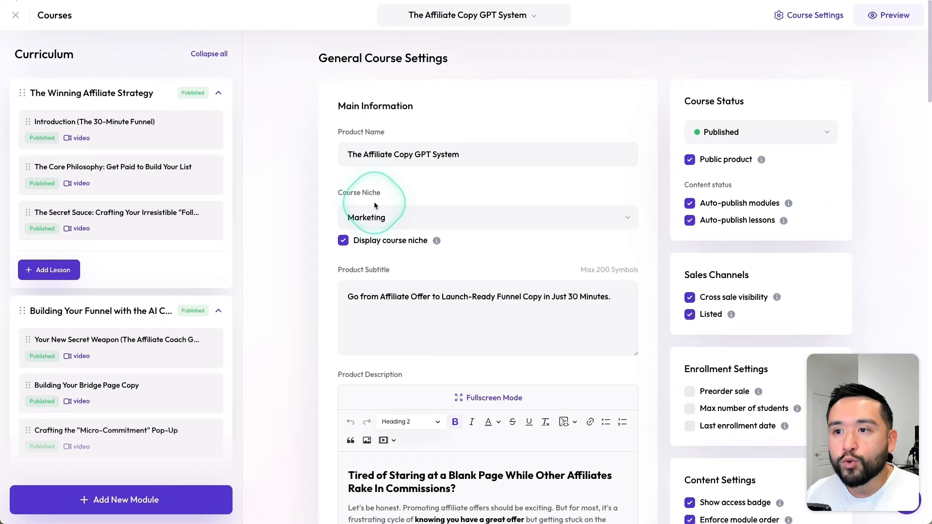
- Switch to Skillplate and examine The Affiliate Copy GPT System's curriculum, course status, sales channel, enrollment and content settings
scroll(239, 214, down, 2)
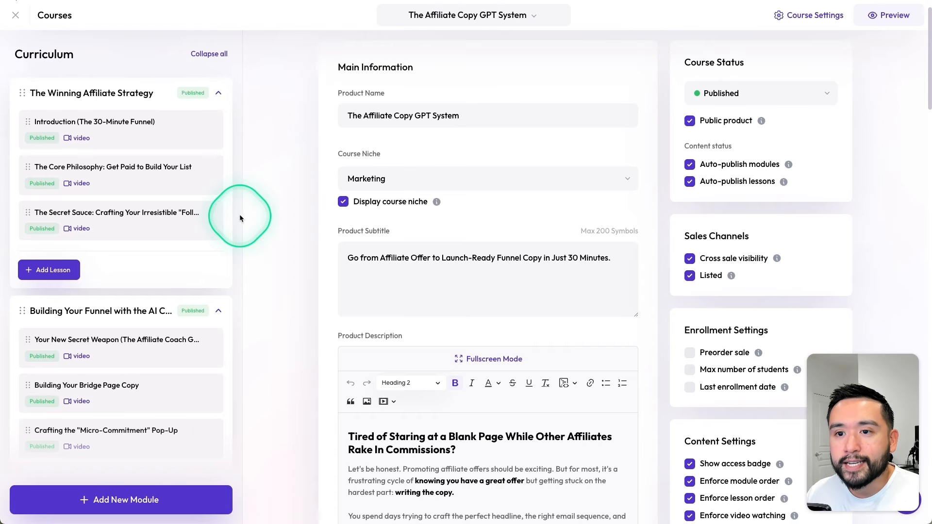
scroll(189, 223, down, 3)
scroll(500, 208, up, 1)
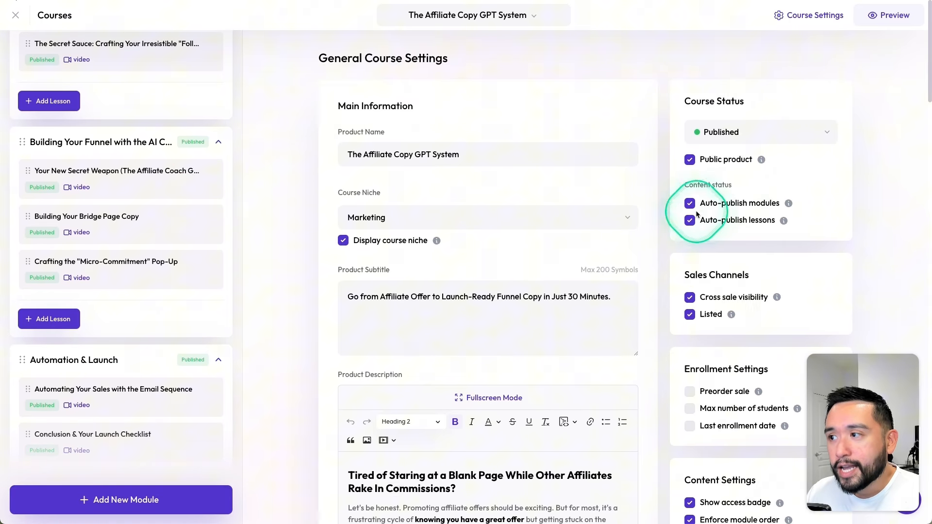
scroll(742, 202, down, 1)
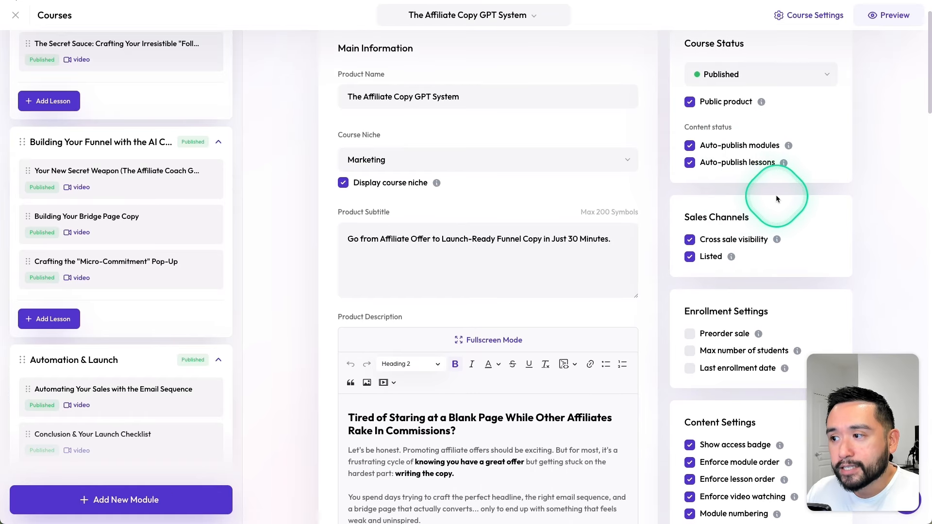
scroll(776, 194, down, 2)
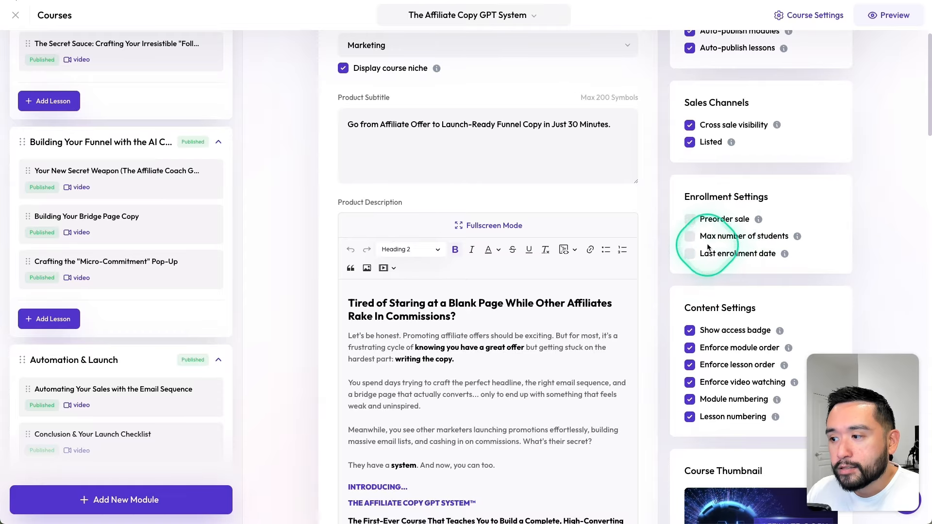
scroll(713, 271, down, 2)
- Examine the availability and drip options of the "Your New Secret Weapon" lesson, and return to the course list in Forento
click(118, 185)
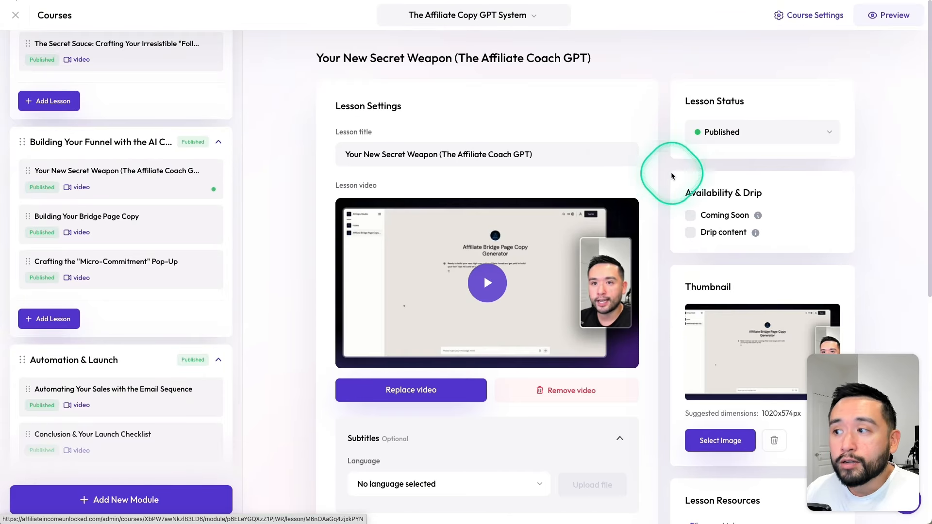
drag(696, 195, 750, 194)
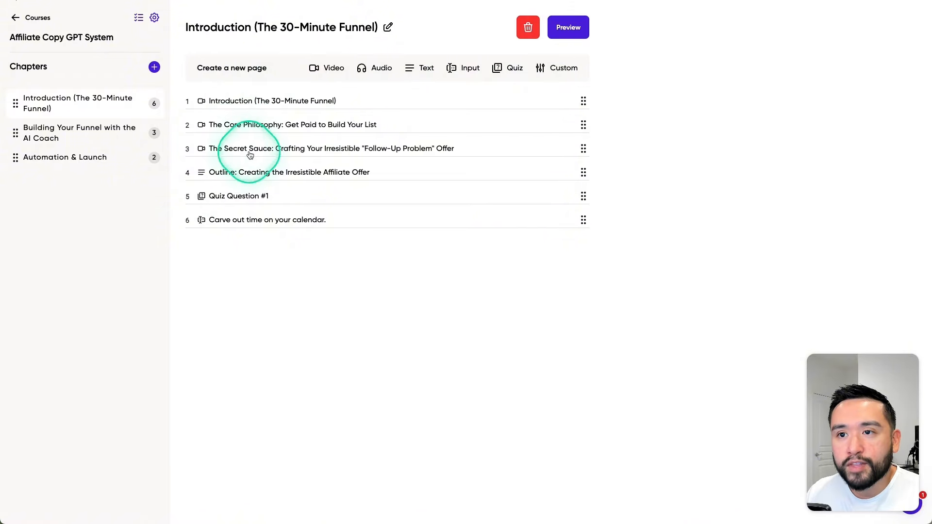
click(15, 18)
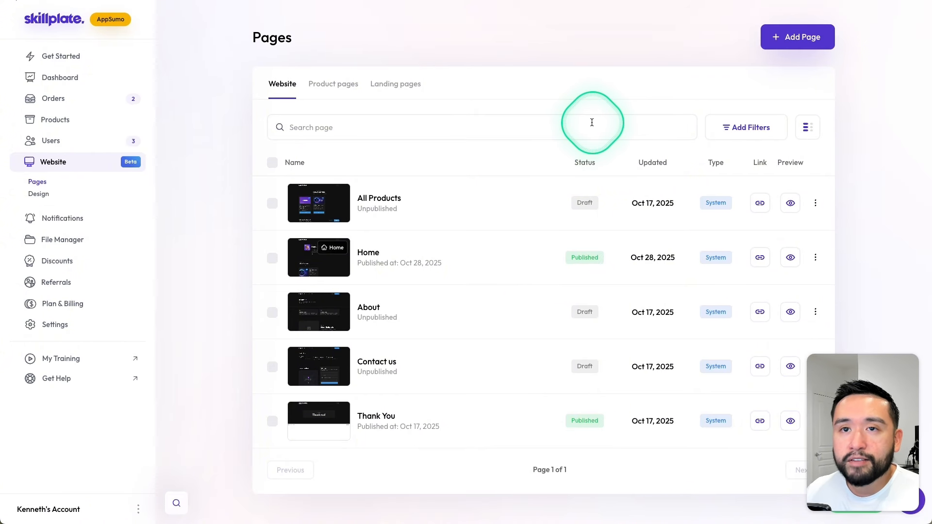
- Open the Home page in Skillplate's site builder and look over its bio and Latest Courses sections
click(775, 275)
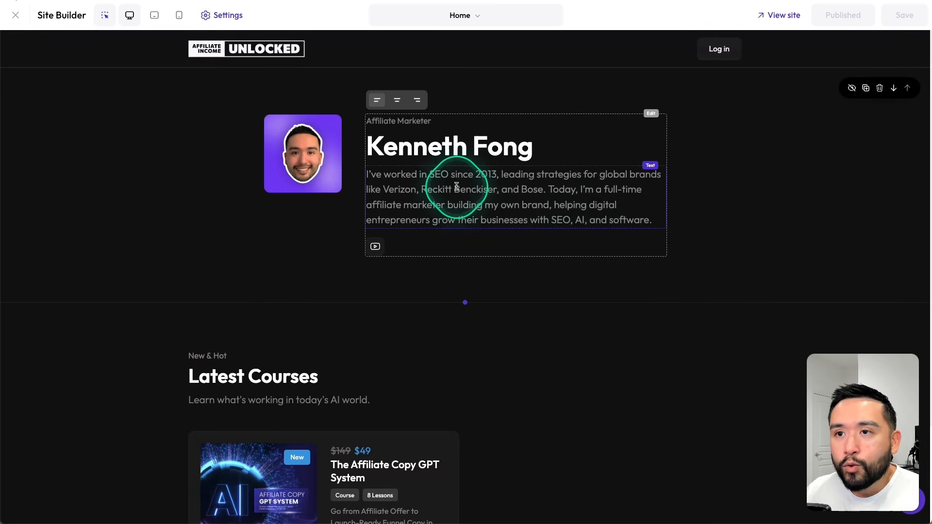
scroll(229, 167, down, 3)
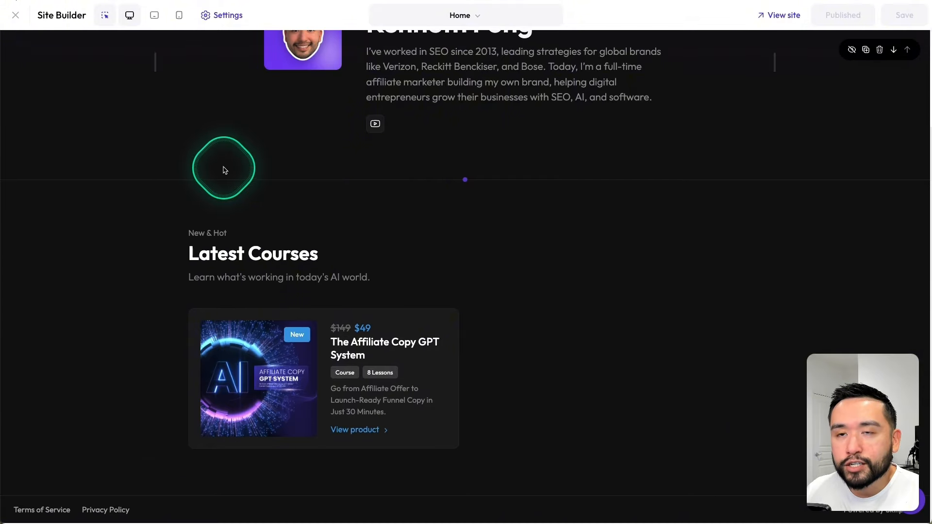
scroll(333, 94, up, 2)
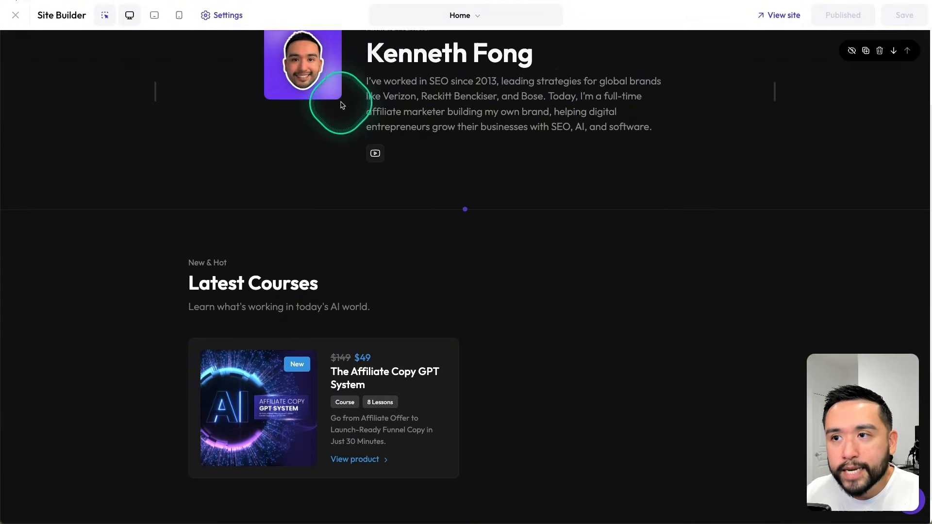
- Open the heading settings of the bio section and examine its title, subtitle and text options
click(397, 121)
click(100, 120)
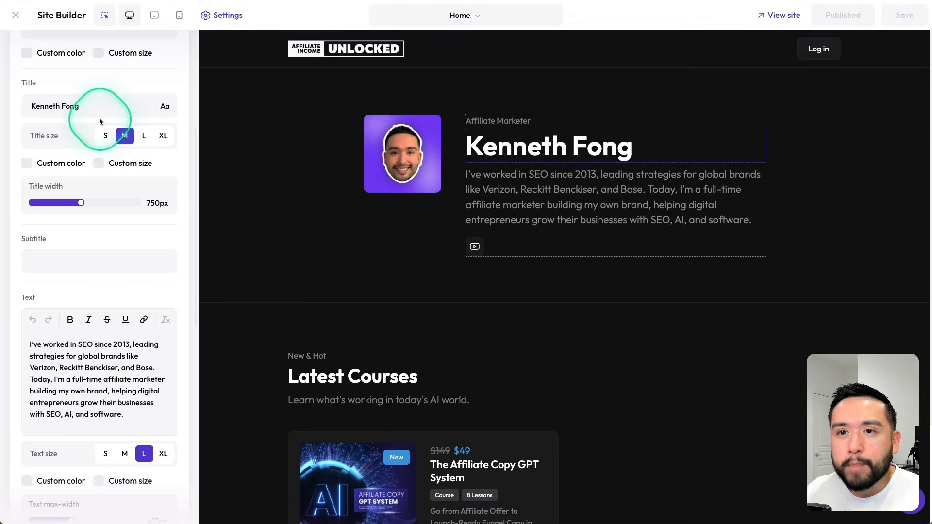
scroll(98, 143, down, 5)
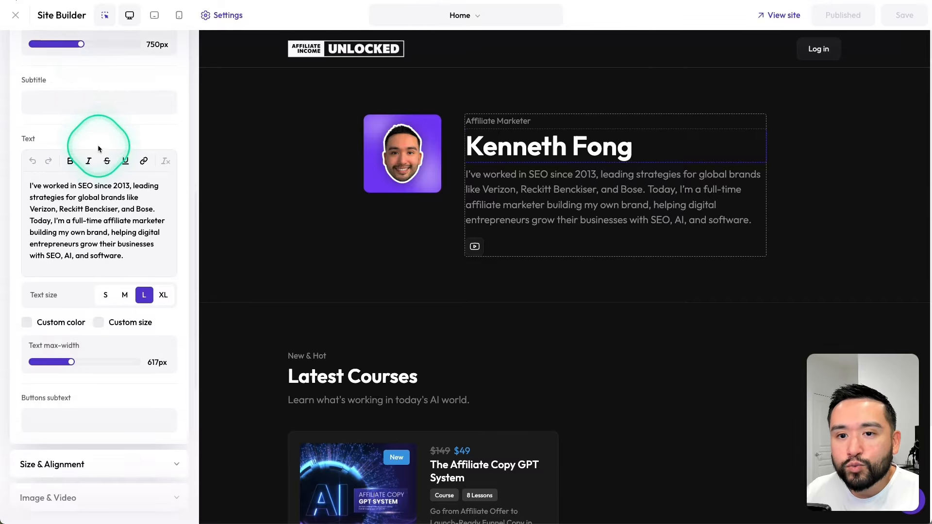
scroll(118, 147, up, 2)
scroll(117, 147, up, 2)
click(282, 143)
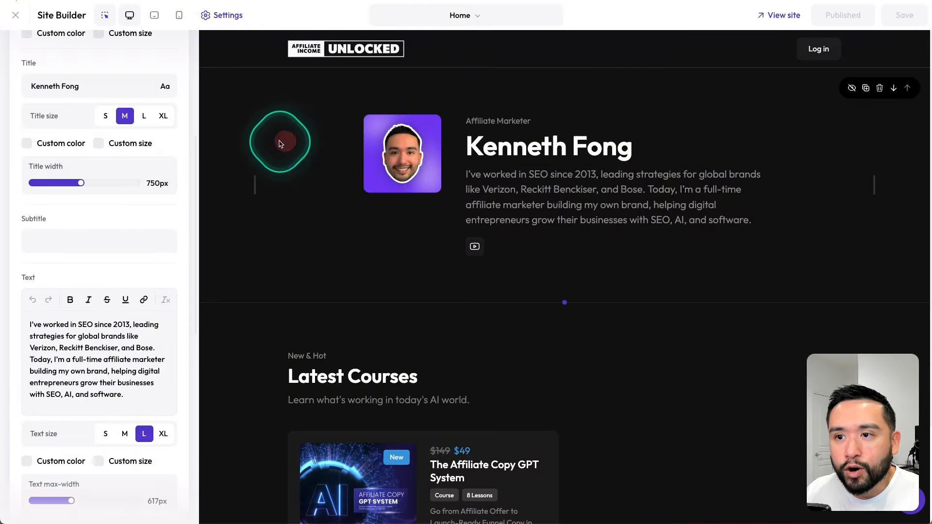
- Try the two-column heading layout on the Latest Courses section and switch back to the stacked layout
click(415, 316)
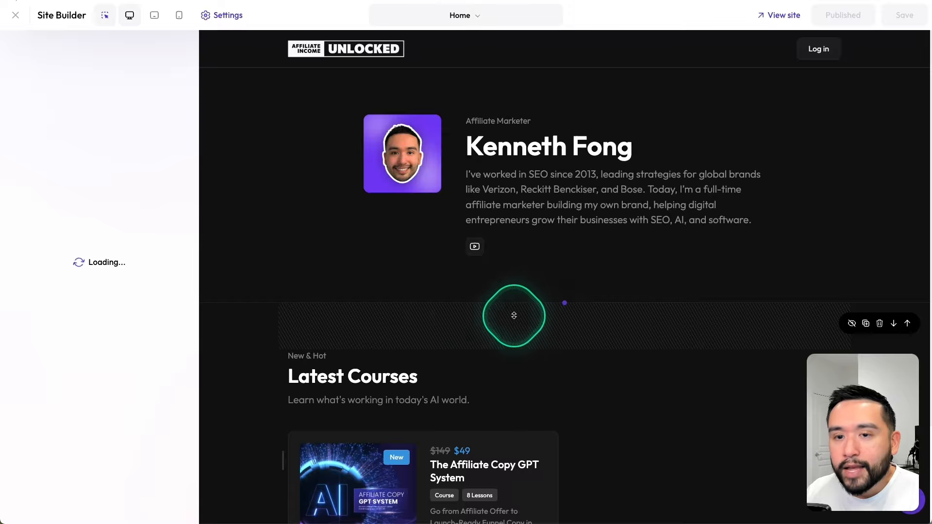
click(178, 204)
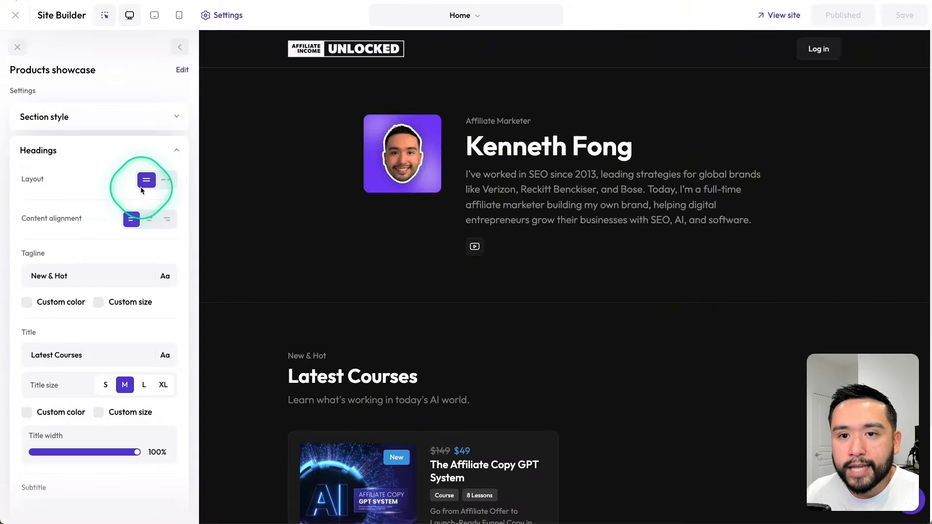
click(171, 182)
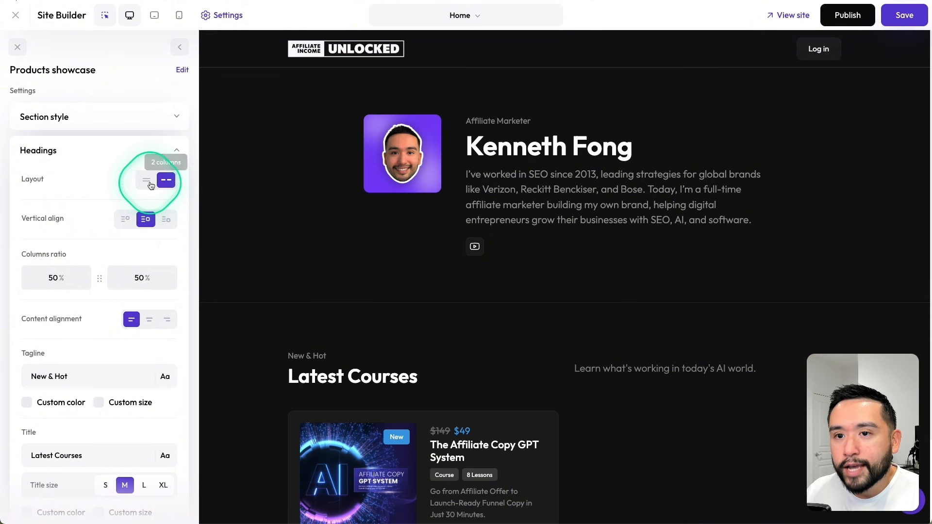
click(150, 185)
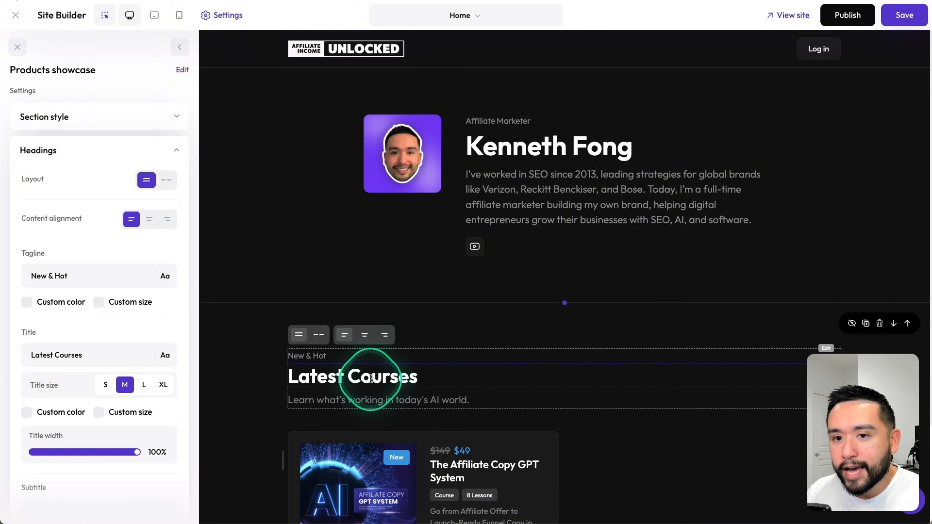
- Examine the remaining tagline, title and text settings of the products showcase section
scroll(118, 261, down, 3)
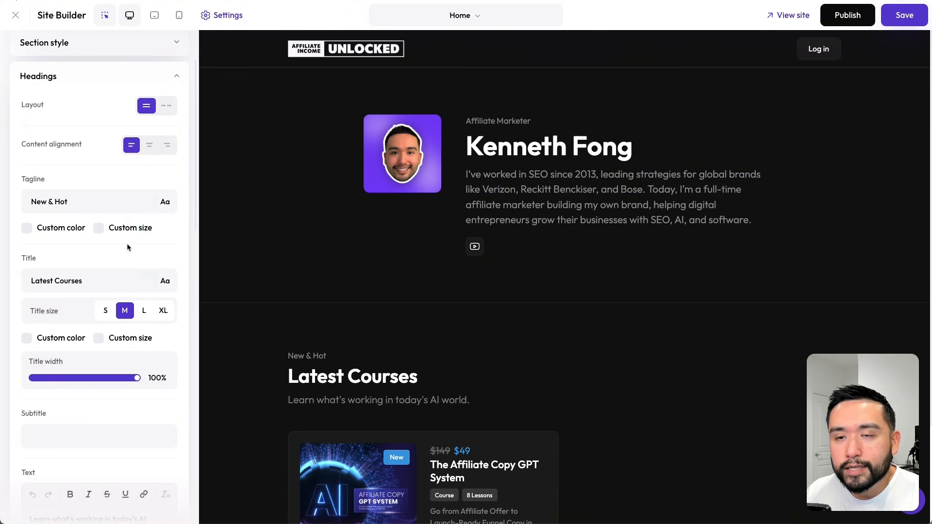
scroll(124, 257, down, 6)
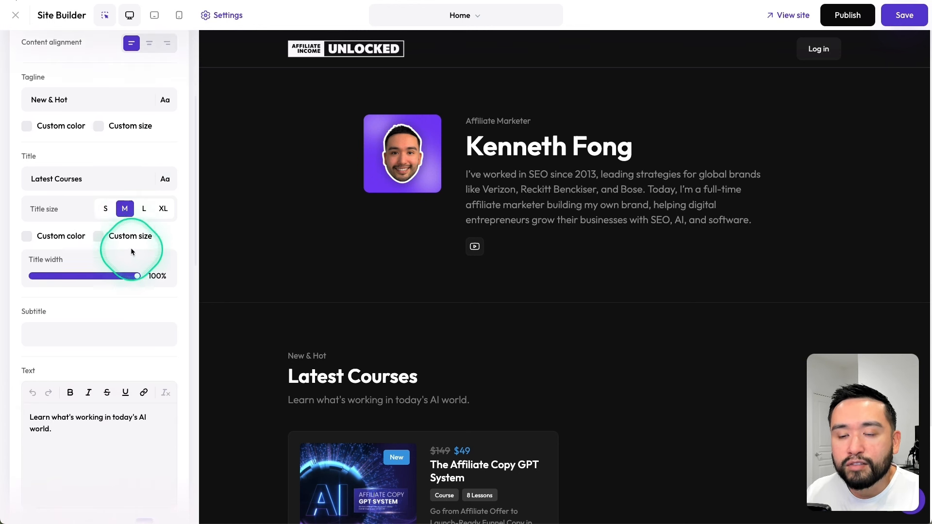
scroll(129, 271, down, 10)
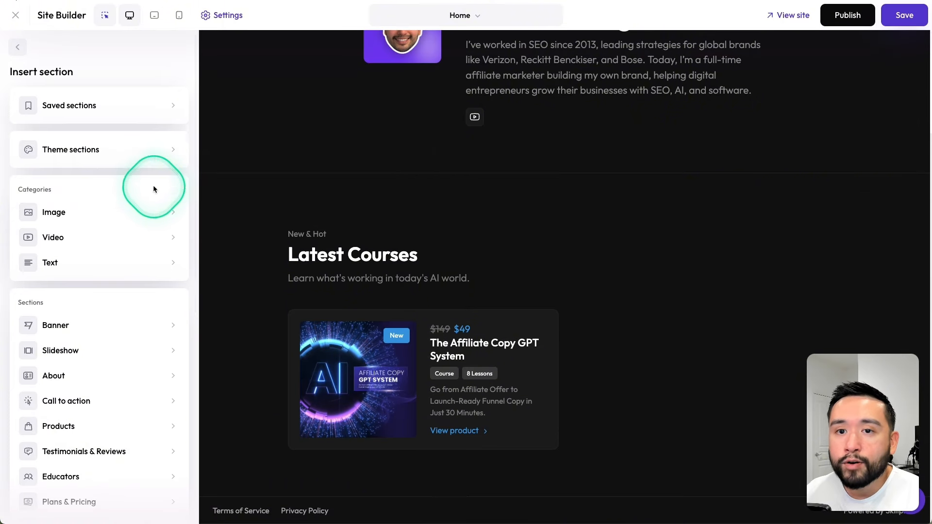
- Insert the two-button call-to-action section with a title and subtext, without an image, between the bio and Latest Courses sections
scroll(78, 213, down, 3)
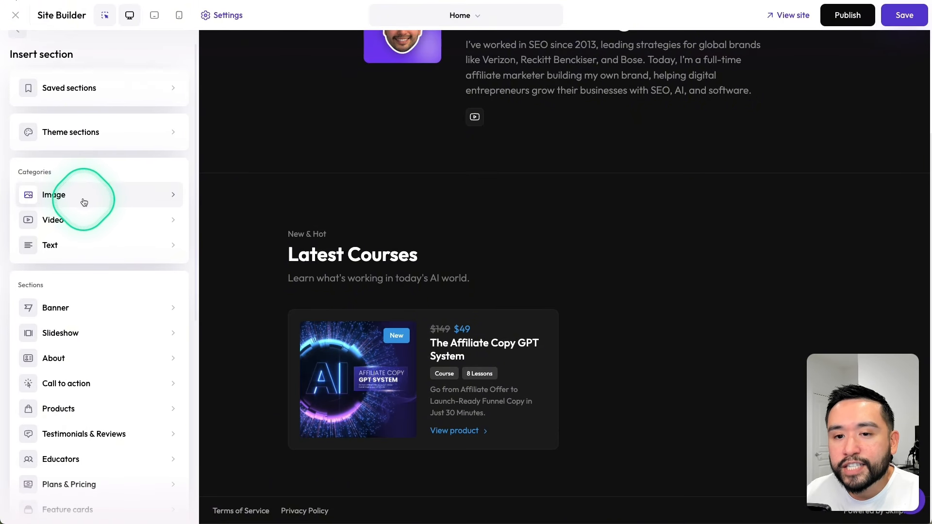
scroll(102, 228, down, 3)
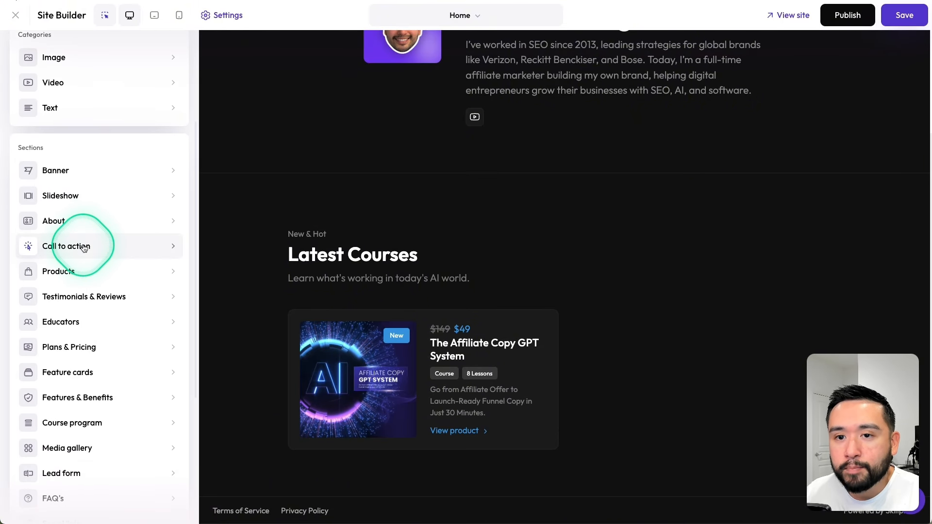
click(83, 246)
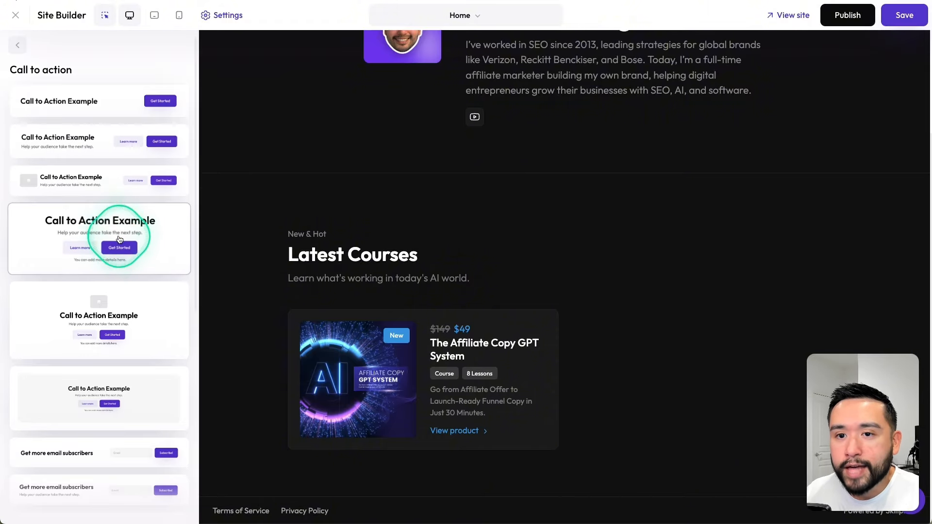
scroll(99, 184, down, 1)
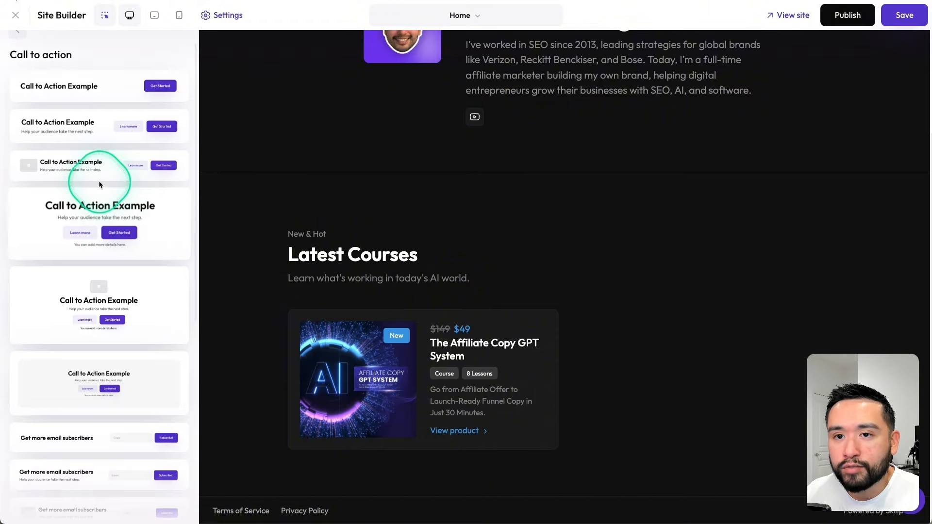
click(91, 139)
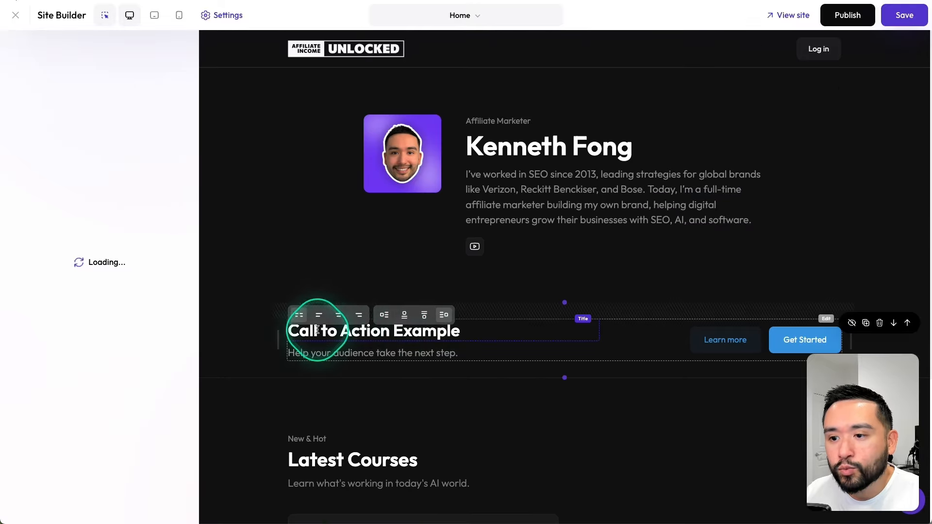
scroll(551, 340, down, 1)
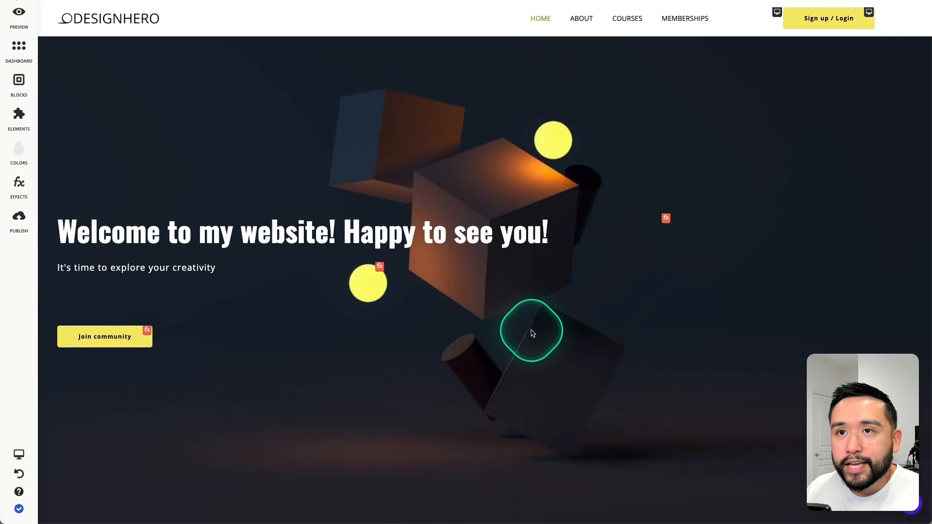
- Open the slider settings of the first image under Learn the Latest 3D Design Trends and set the animation speed to 900 ms
scroll(532, 333, down, 5)
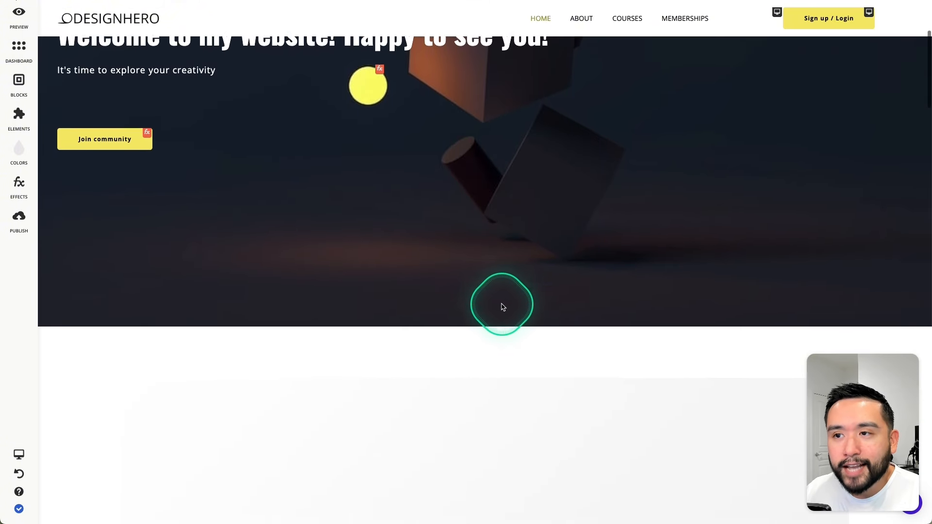
scroll(503, 307, down, 15)
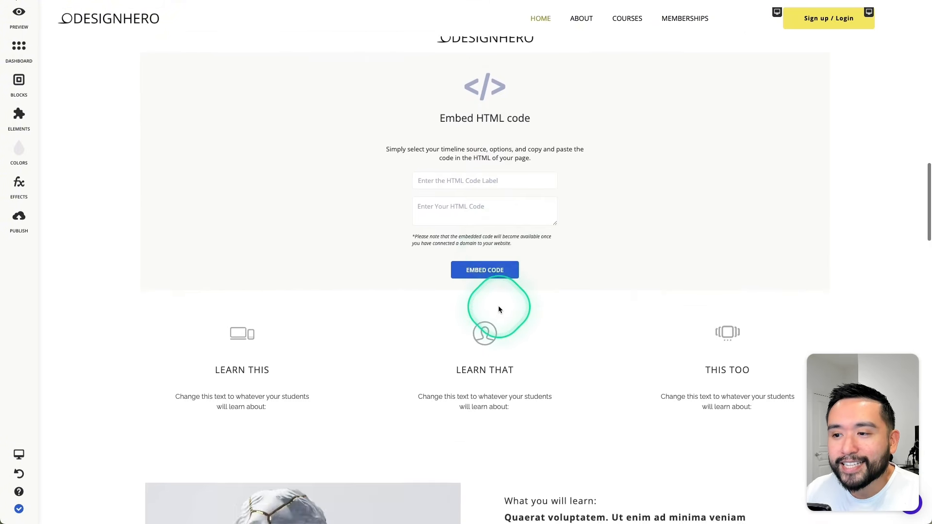
scroll(498, 309, down, 11)
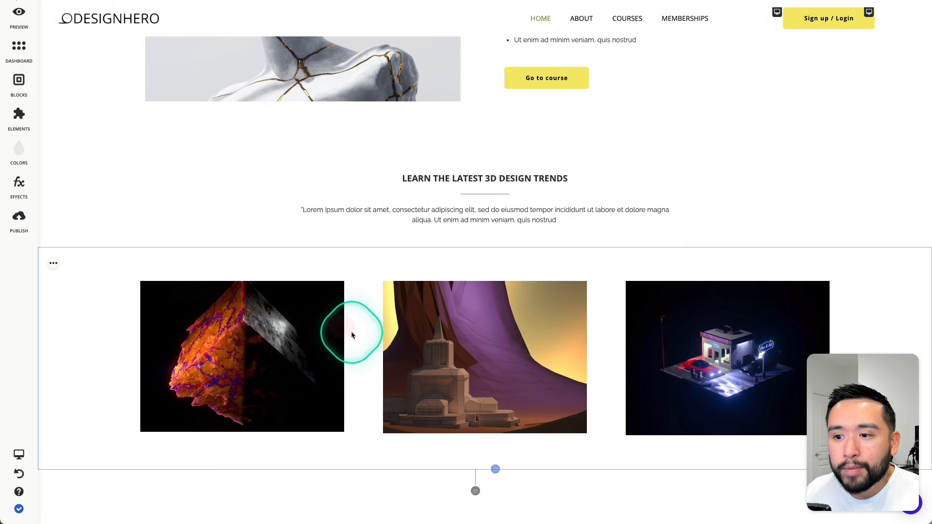
scroll(352, 330, down, 2)
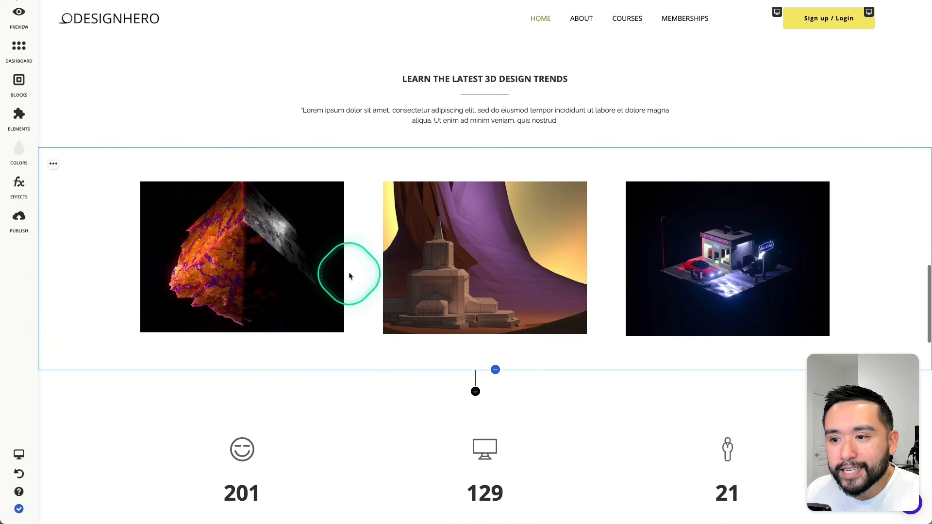
mouse_move(363, 258)
mouse_down()
mouse_move(316, 252)
mouse_move(366, 256)
mouse_up()
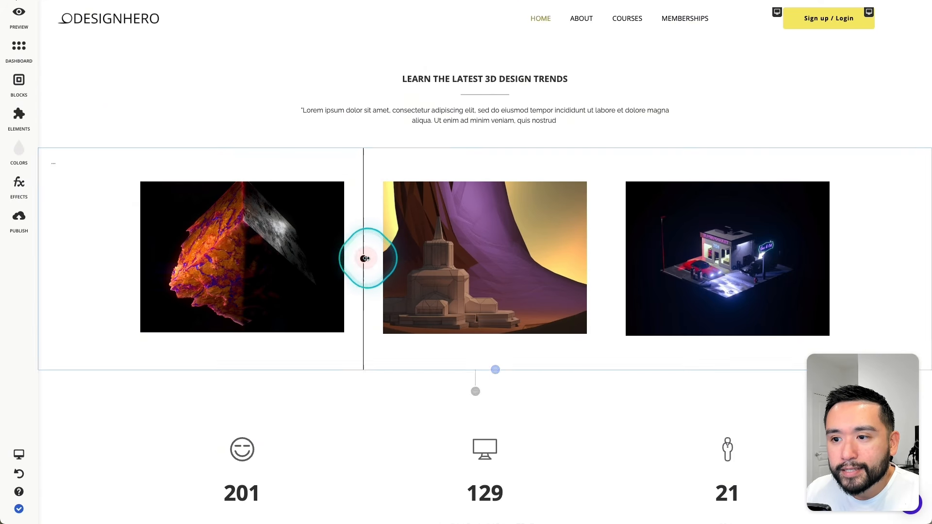
click(194, 209)
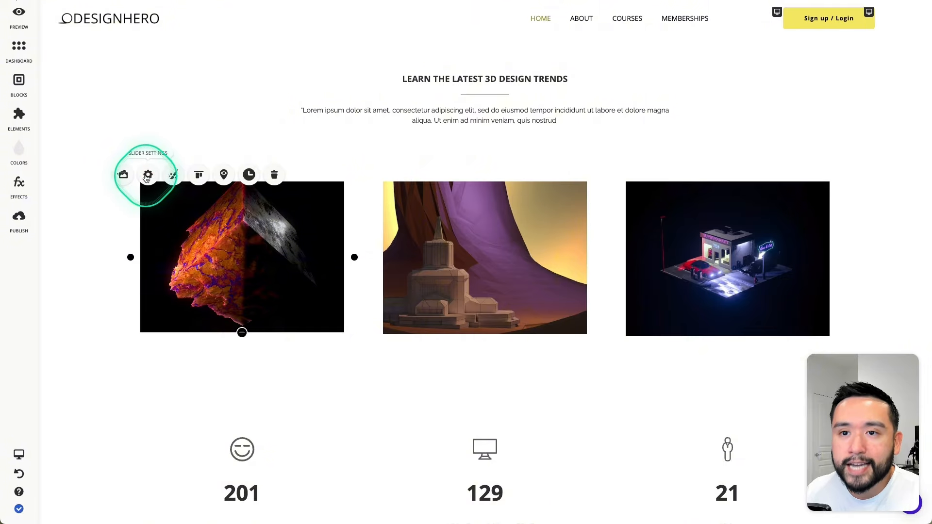
click(146, 176)
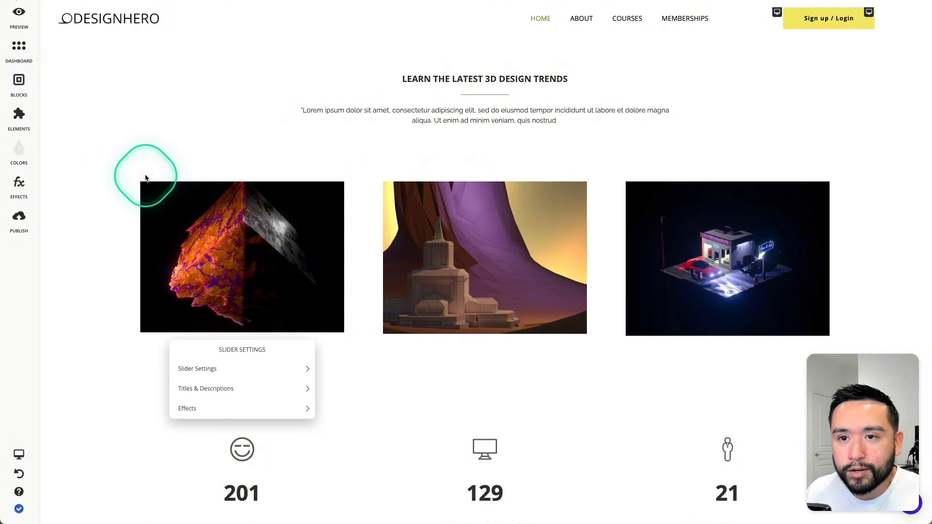
click(209, 369)
click(216, 405)
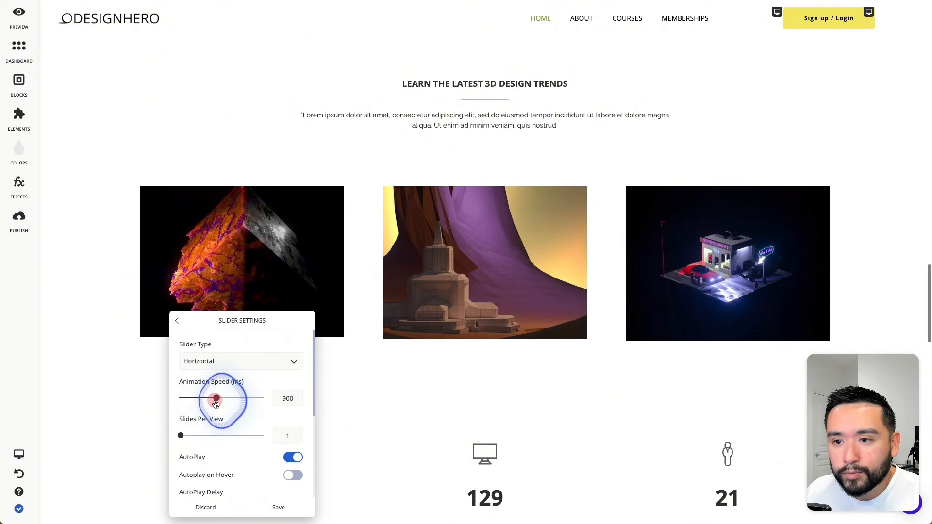
drag(187, 404, 217, 398)
- Try the Vertical, Fade In and Carousel slider types on the first image, switch back to Horizontal and close the slider settings
click(214, 361)
click(214, 376)
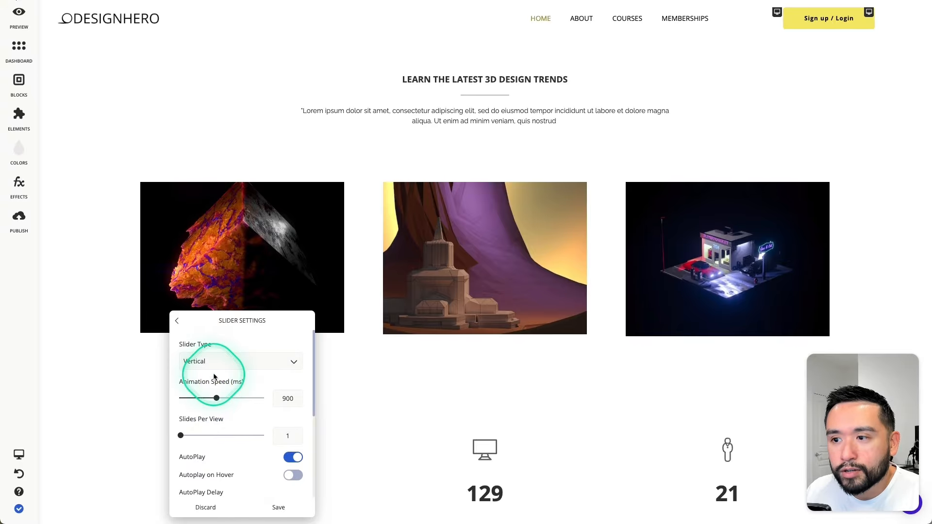
click(220, 373)
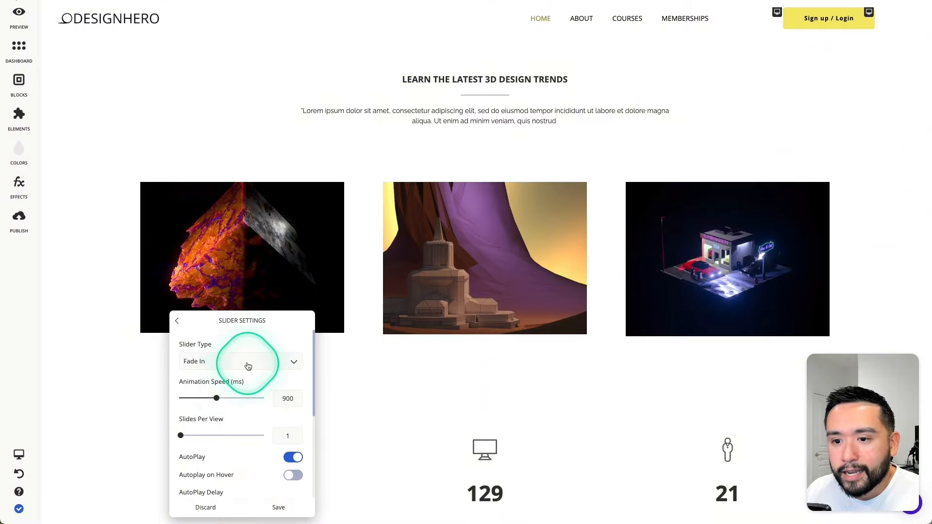
click(248, 366)
click(219, 374)
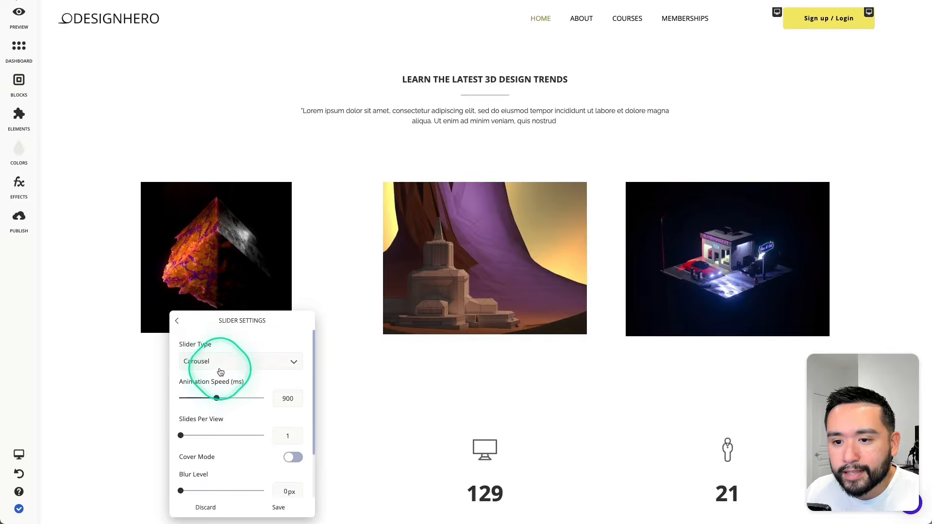
click(218, 365)
click(214, 328)
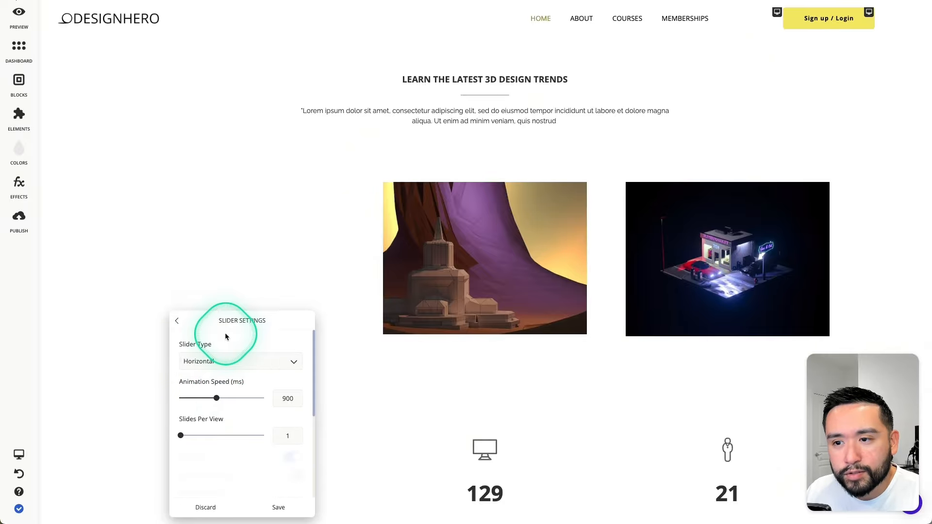
click(343, 346)
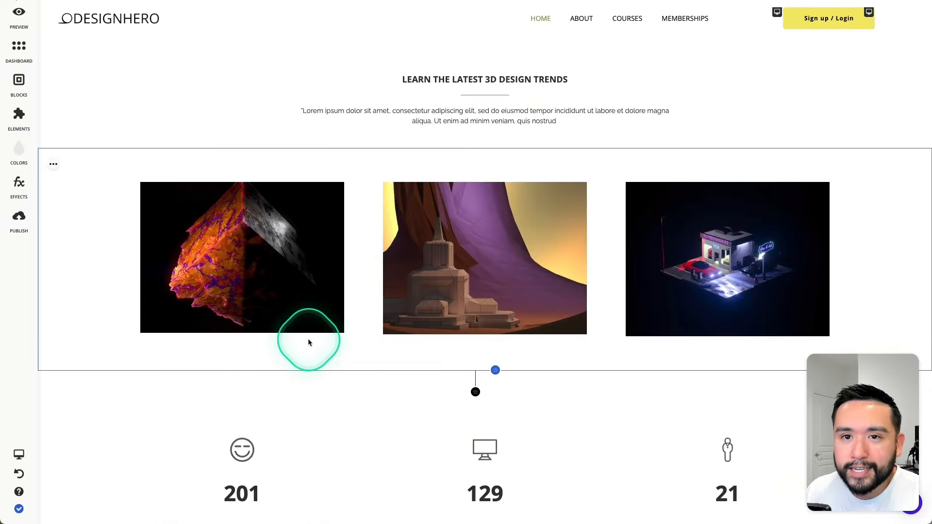
scroll(410, 218, up, 1)
scroll(434, 252, up, 5)
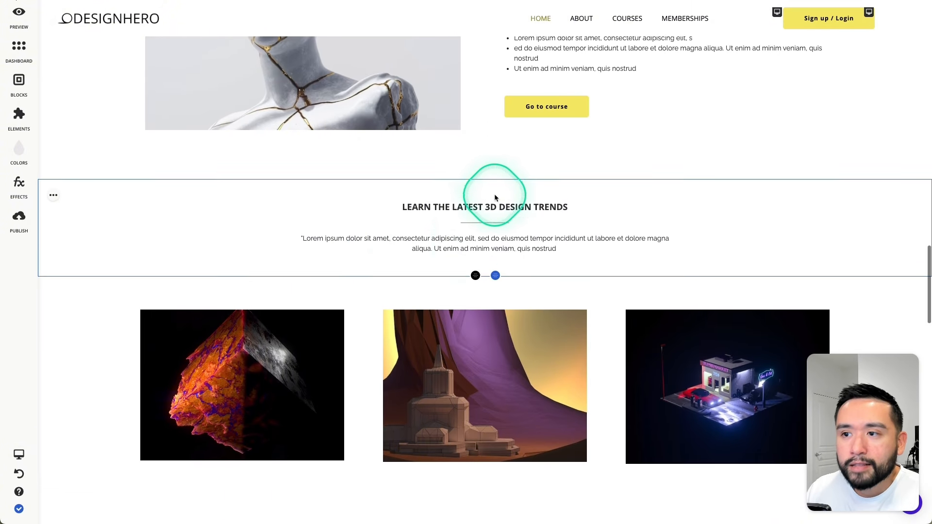